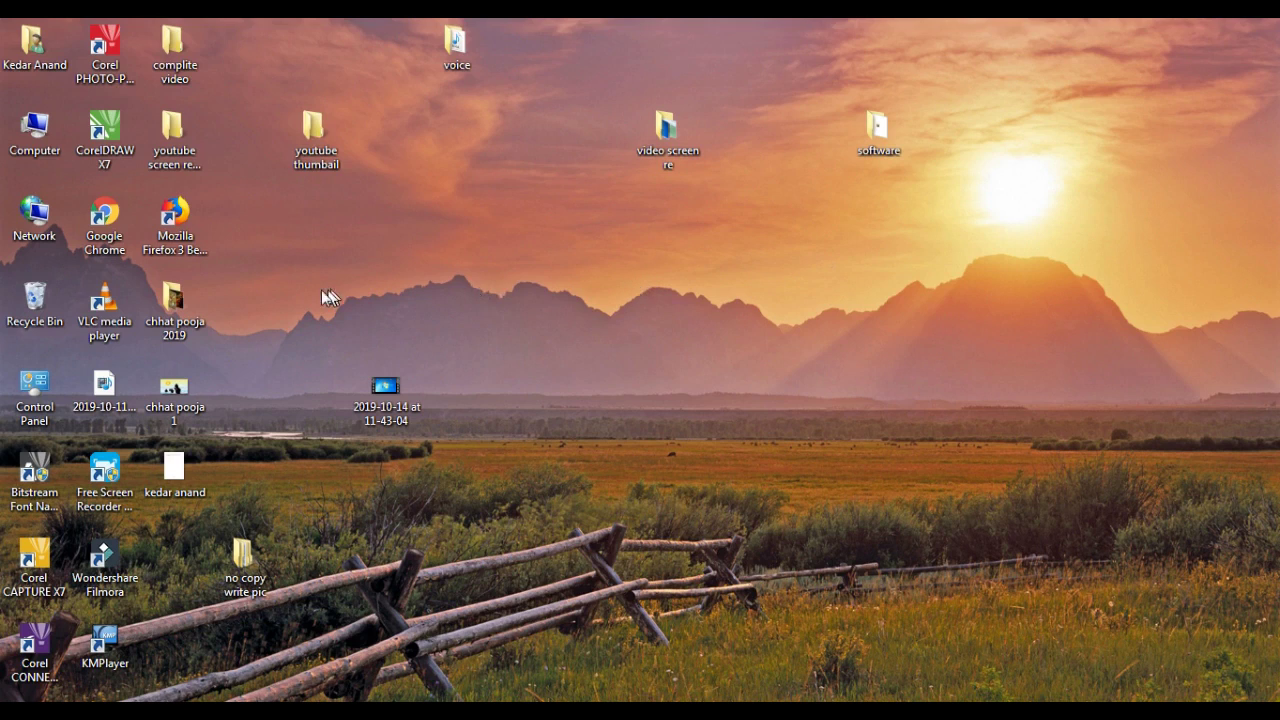
# Launch WordPad from Start > All Programs > Accessories to get a blank document.
pyautogui.click(4, 696)
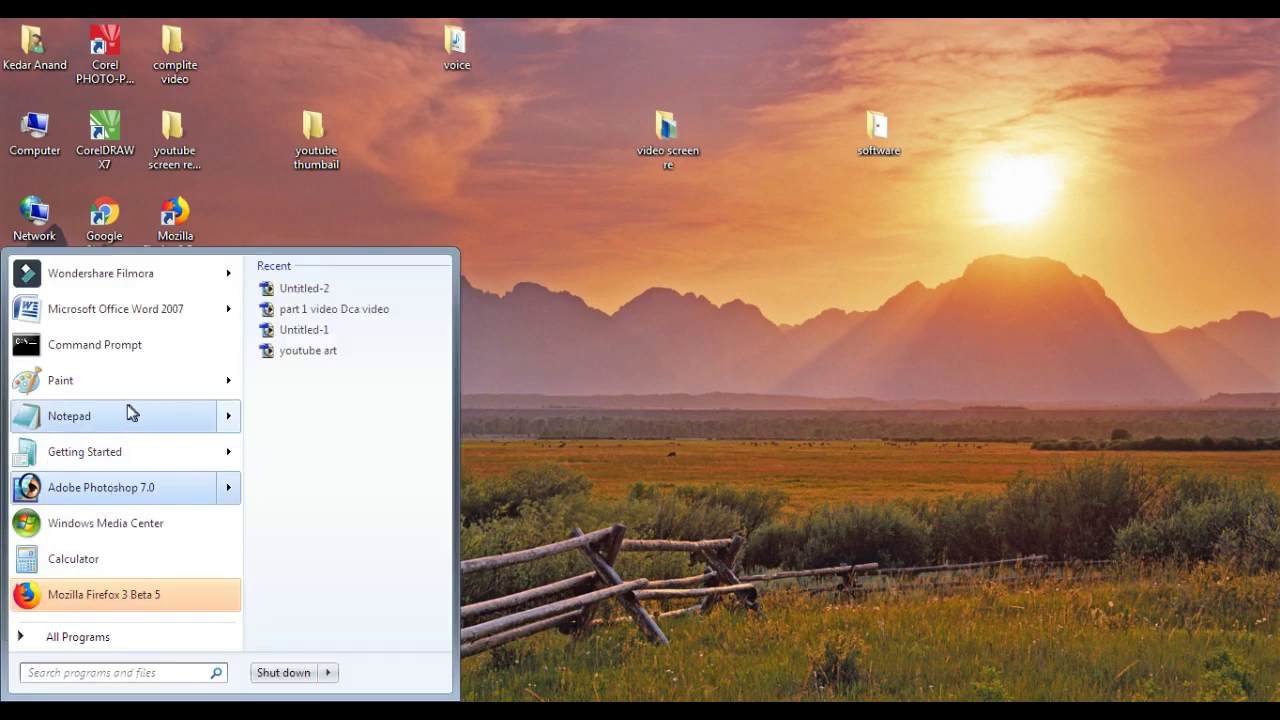
pyautogui.moveTo(69, 416)
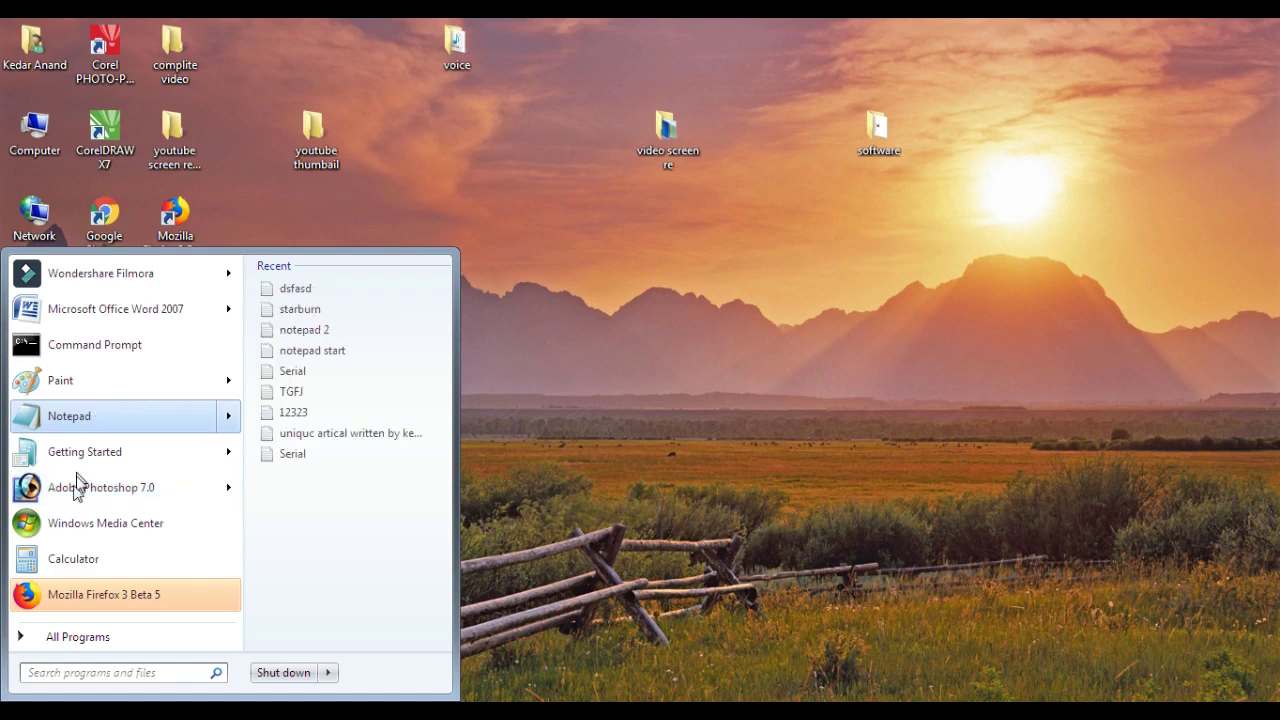
pyautogui.click(100, 676)
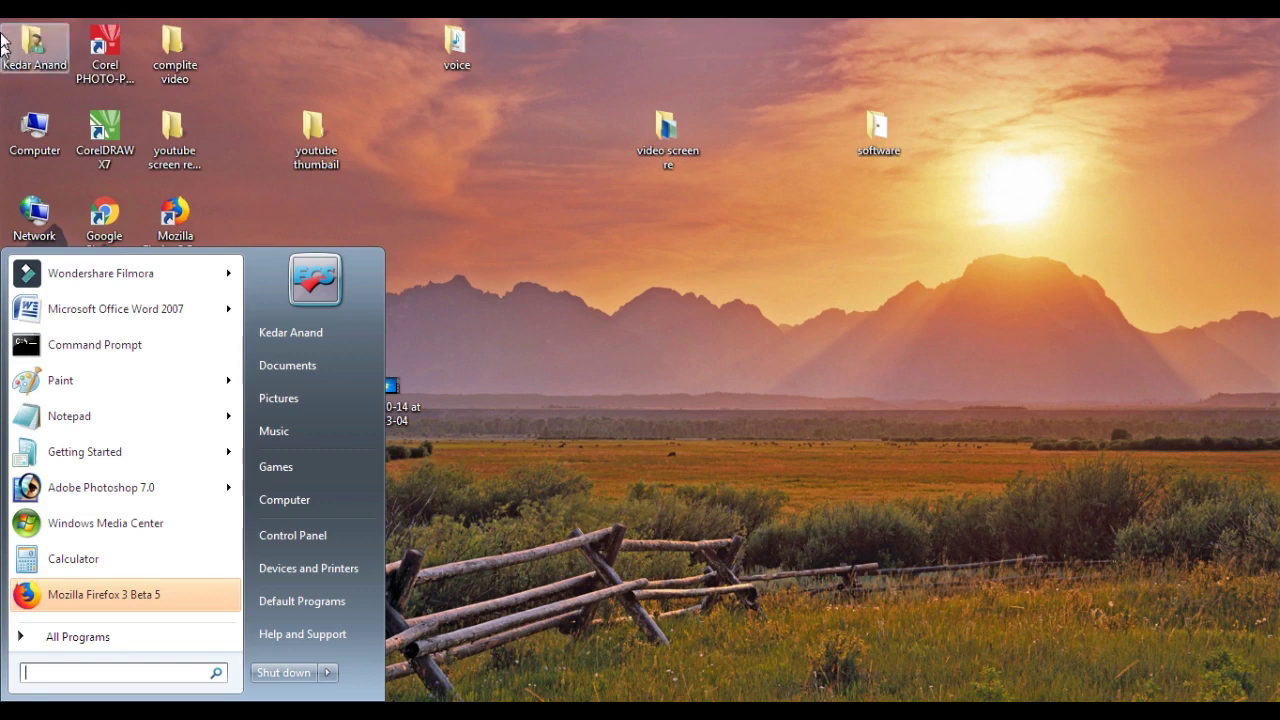
pyautogui.rightClick(512, 169)
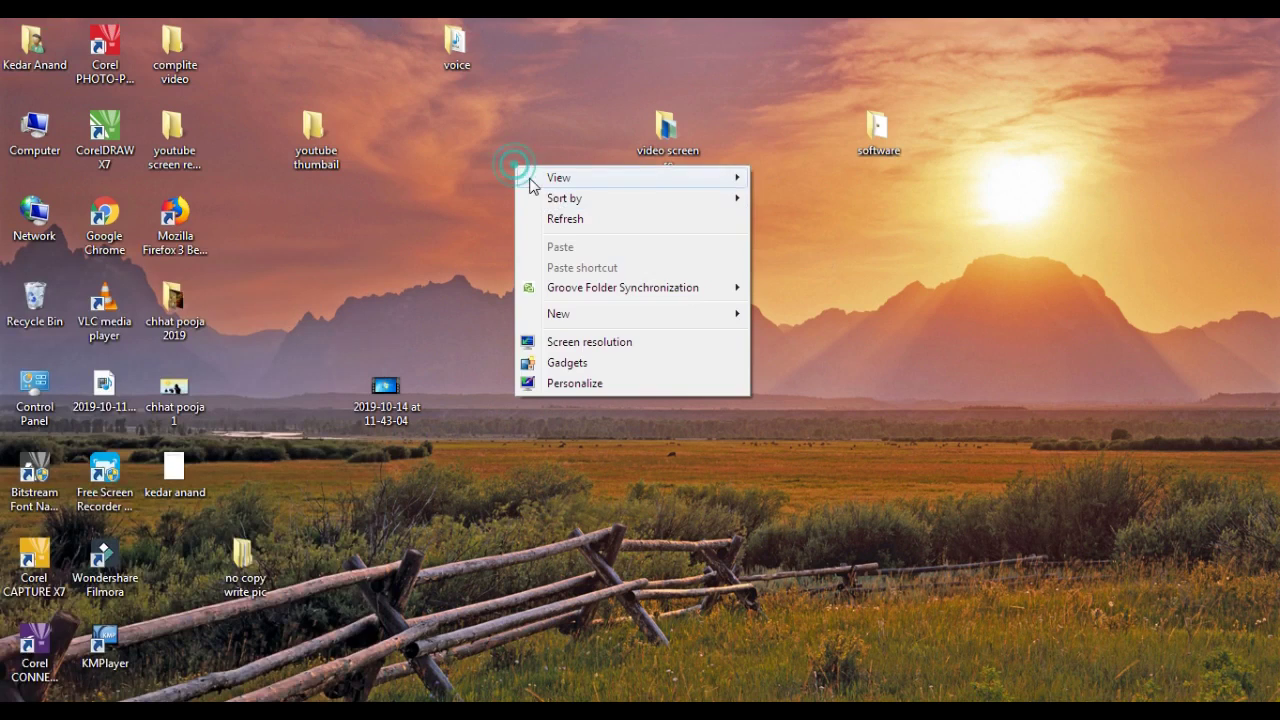
pyautogui.click(571, 216)
pyautogui.press('super')
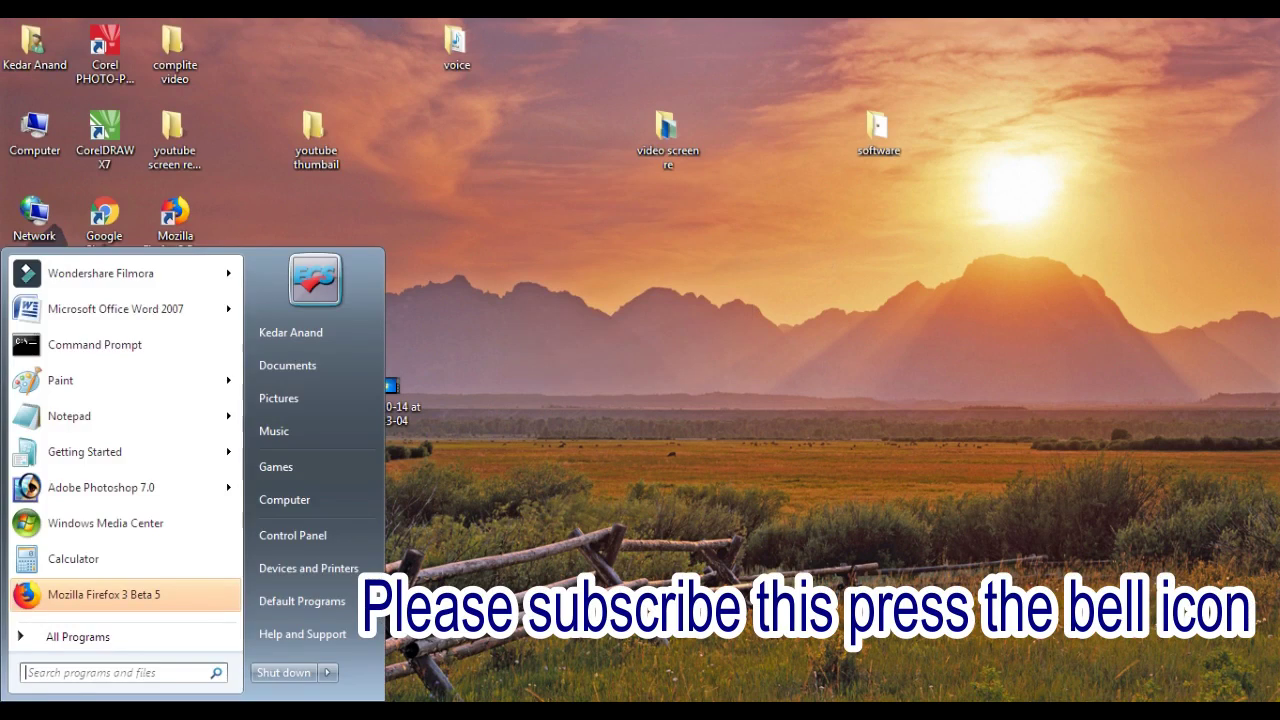
pyautogui.click(60, 636)
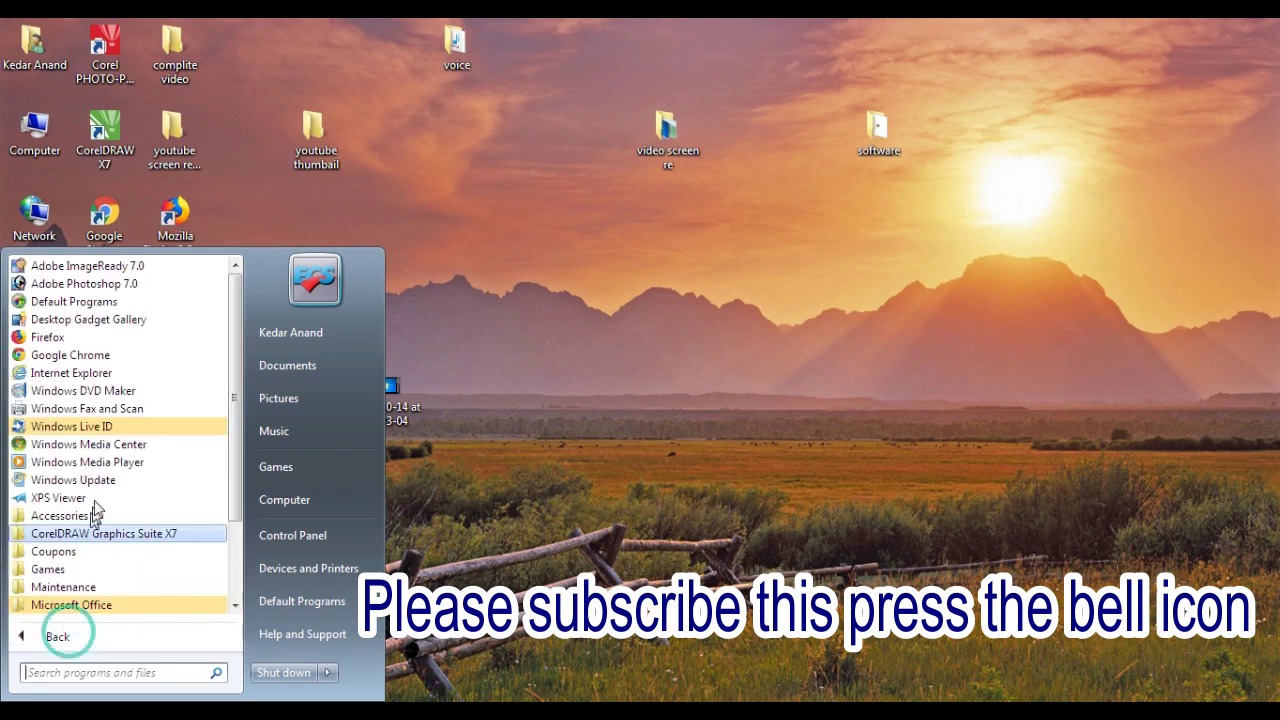
pyautogui.click(75, 516)
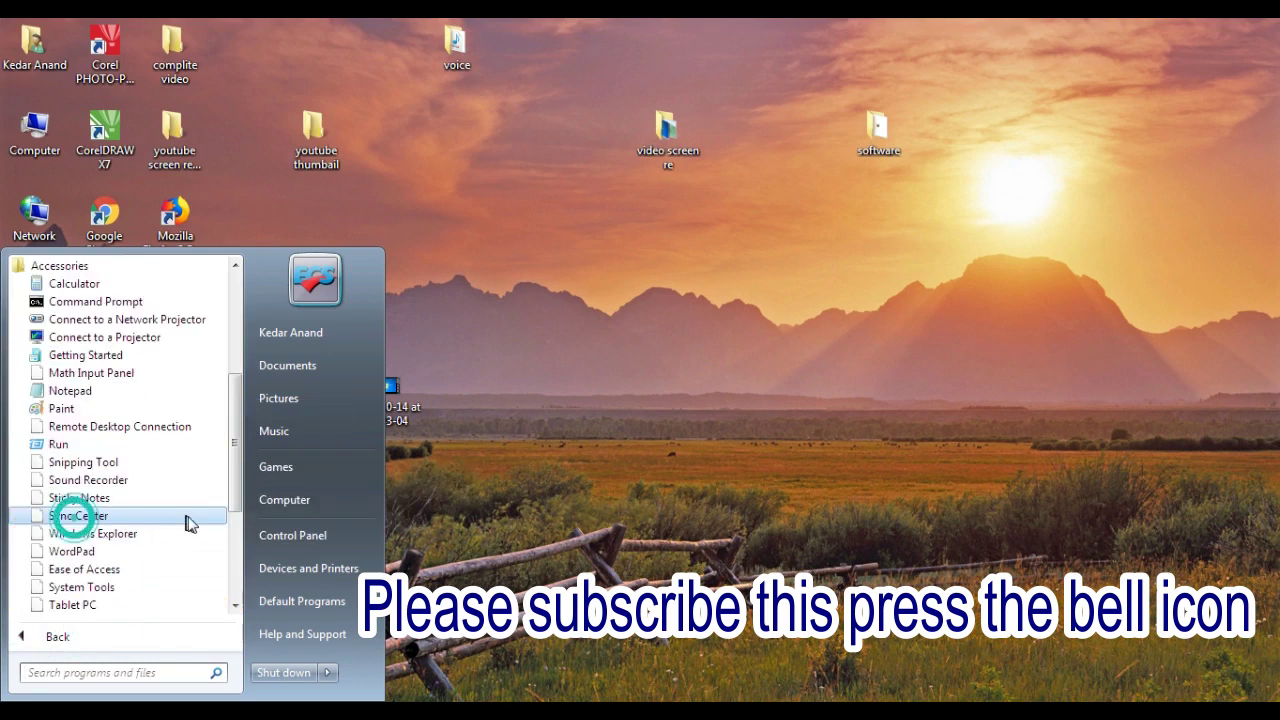
pyautogui.click(100, 556)
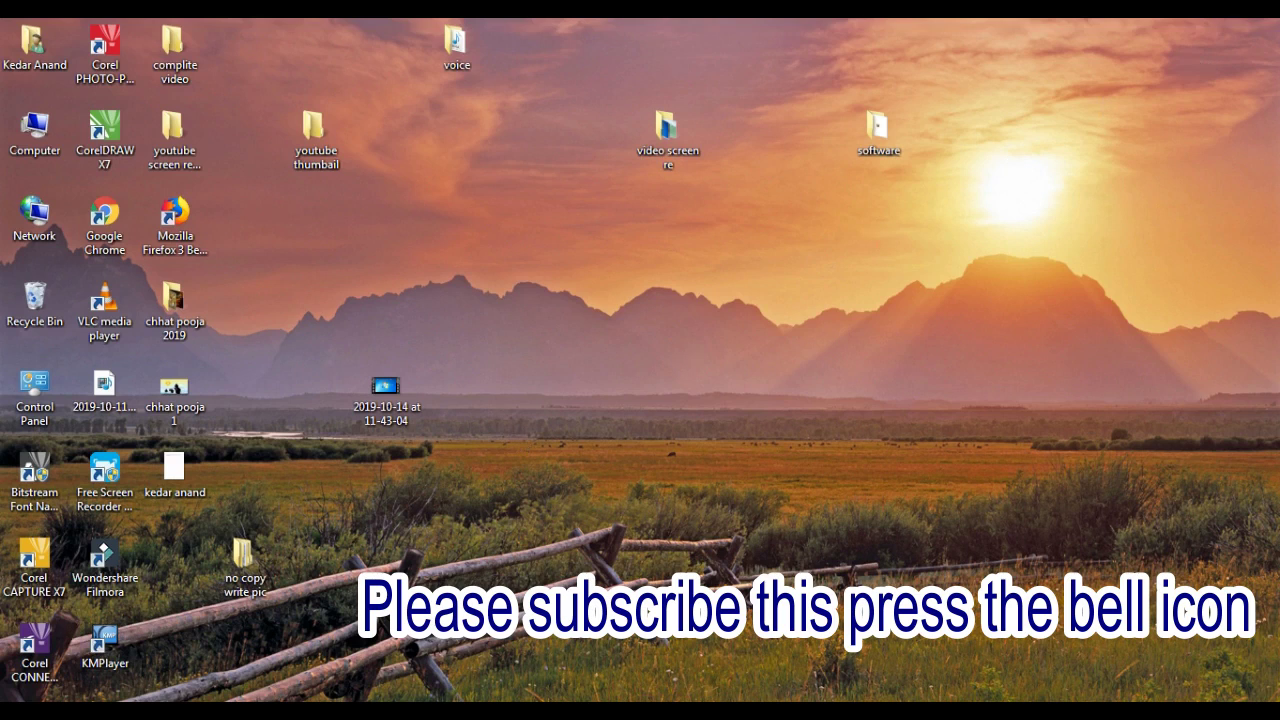
# Search the Start menu for 'word' and launch WordPad from the results with a blank document.
pyautogui.click(30, 690)
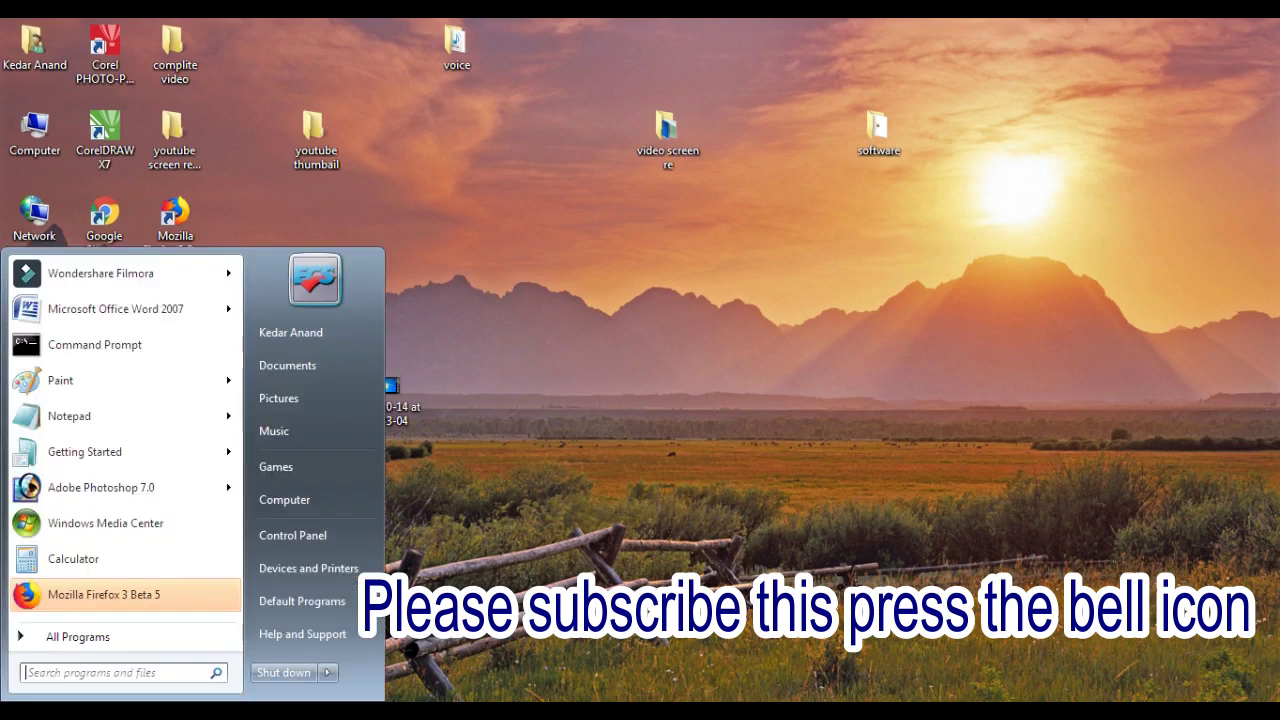
pyautogui.click(85, 645)
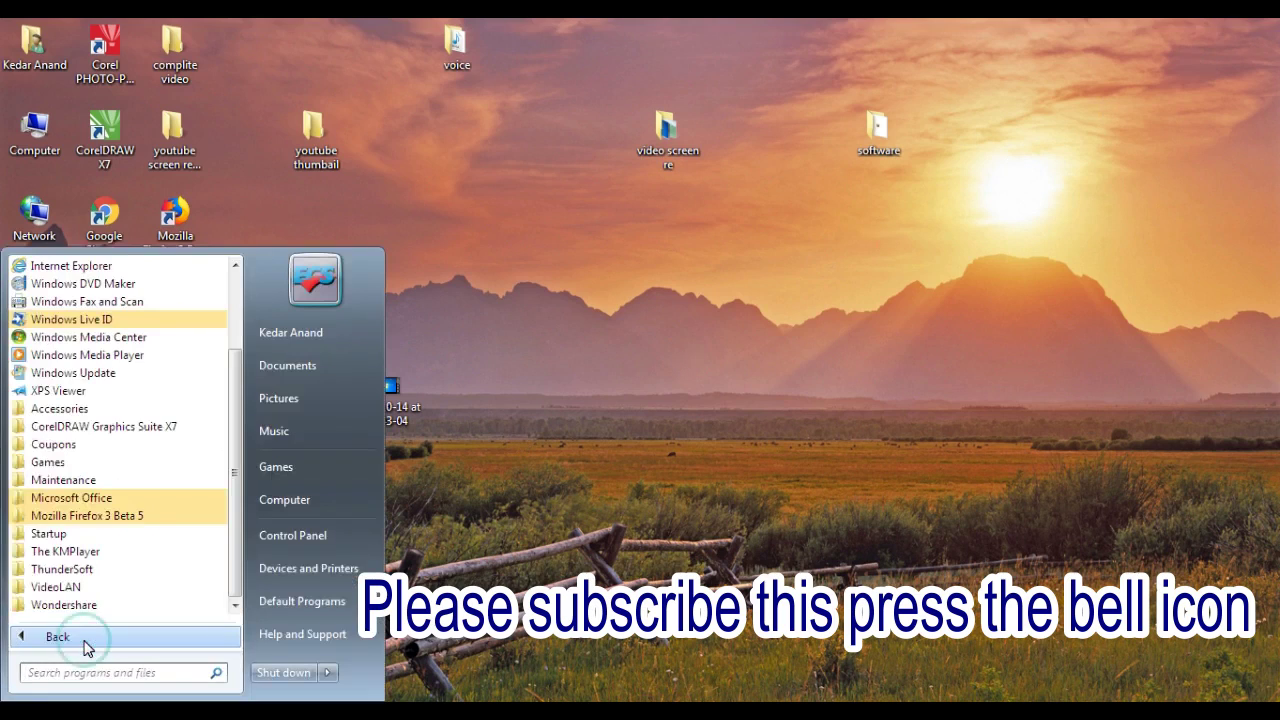
pyautogui.click(83, 660)
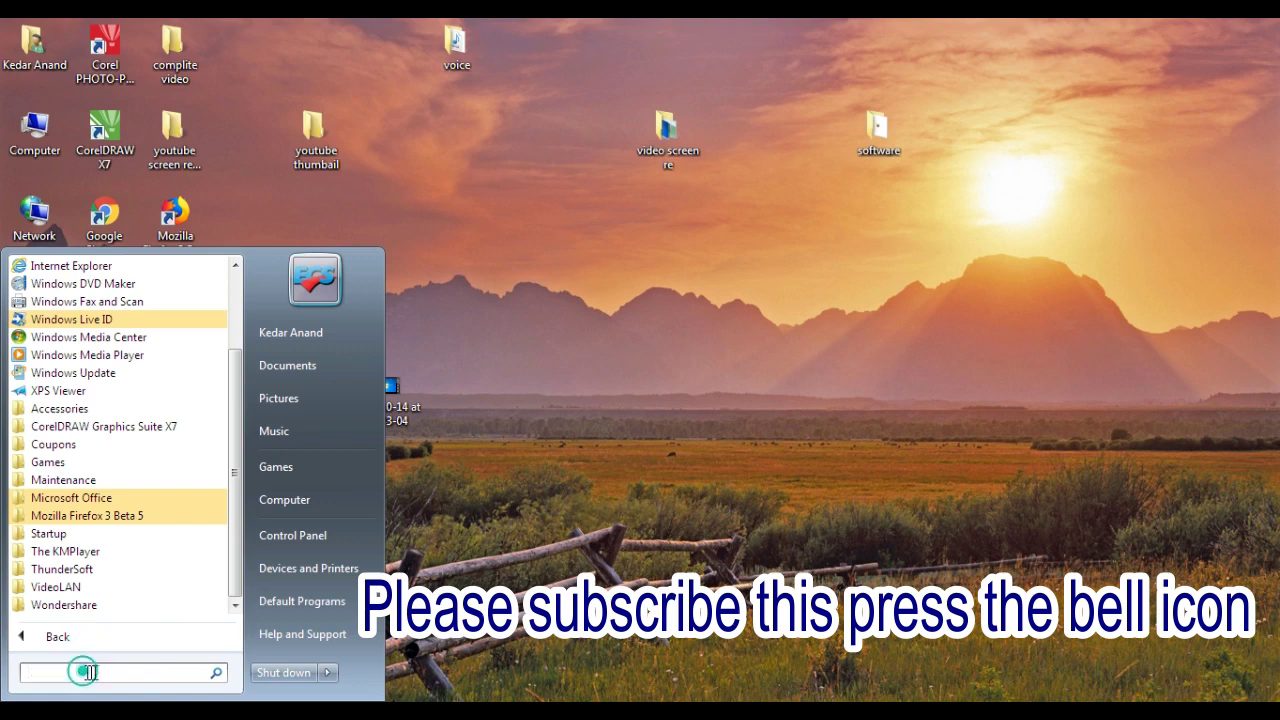
pyautogui.write('note')
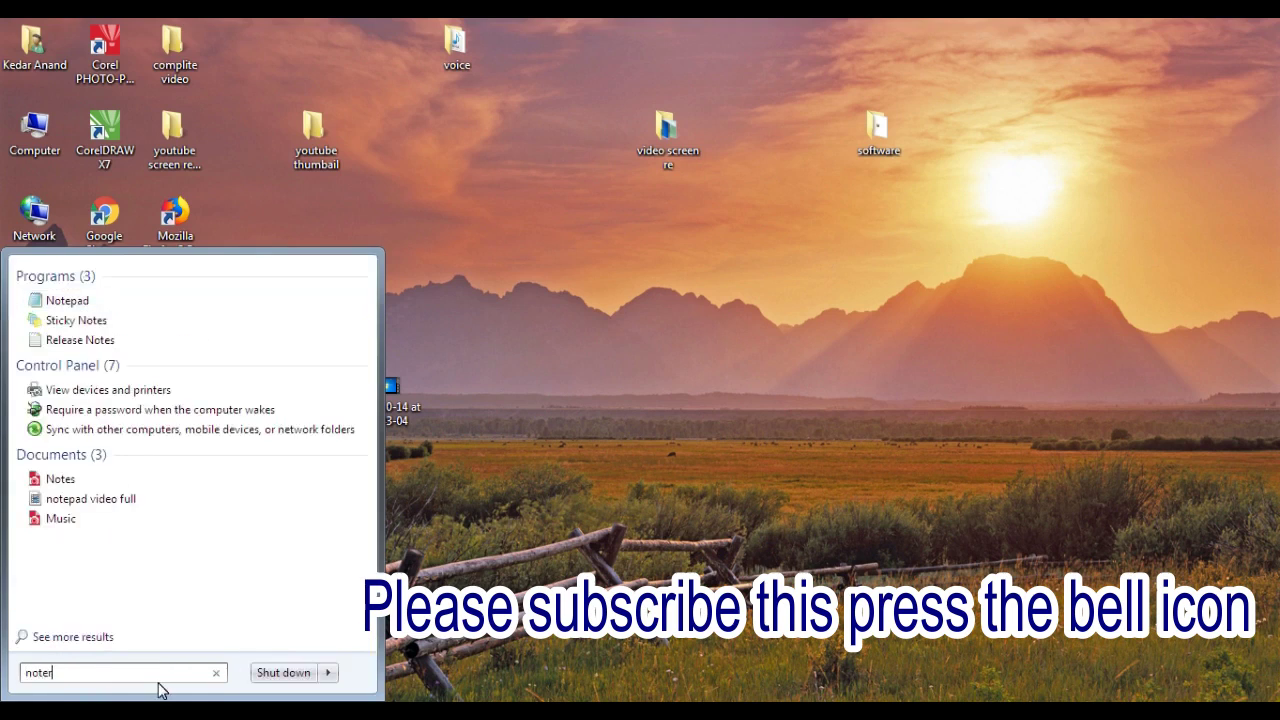
pyautogui.write('s')
pyautogui.press('BackSpace')
pyautogui.press('BackSpace')
pyautogui.press('BackSpace')
pyautogui.press('BackSpace')
pyautogui.press('BackSpace')
pyautogui.write('w')
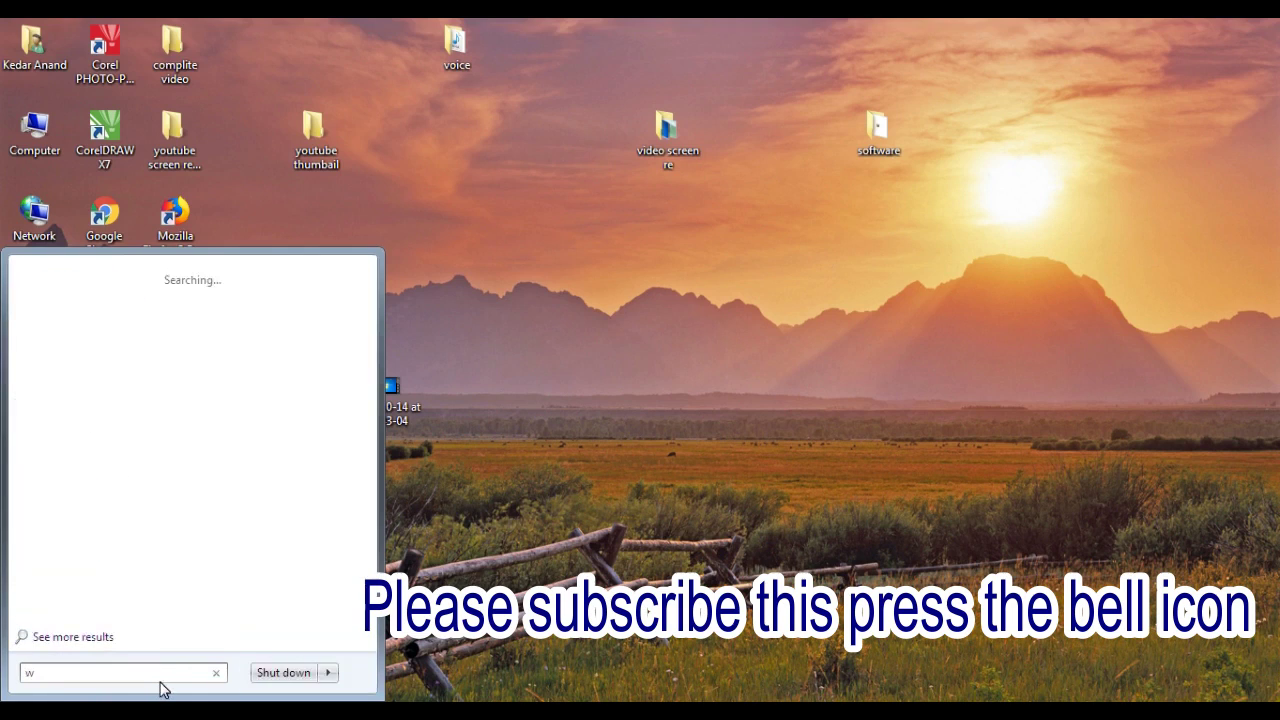
pyautogui.write('or')
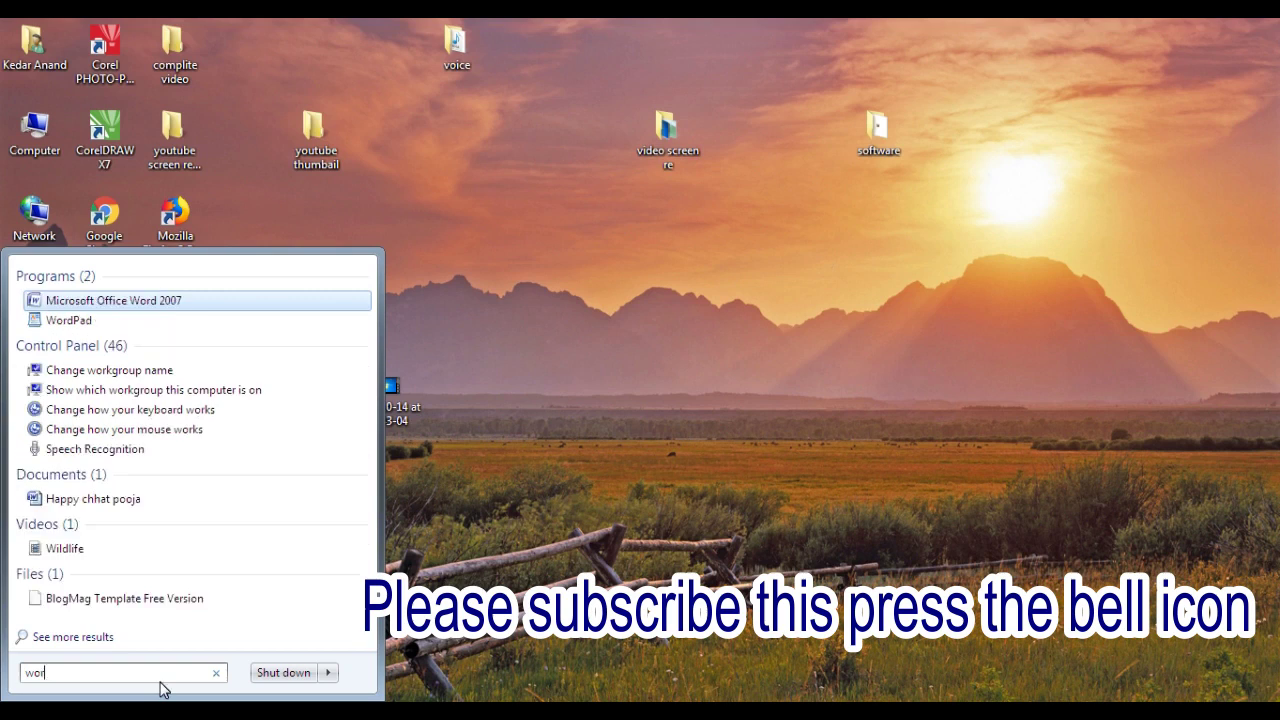
pyautogui.write('l')
pyautogui.press('BackSpace')
pyautogui.write('d')
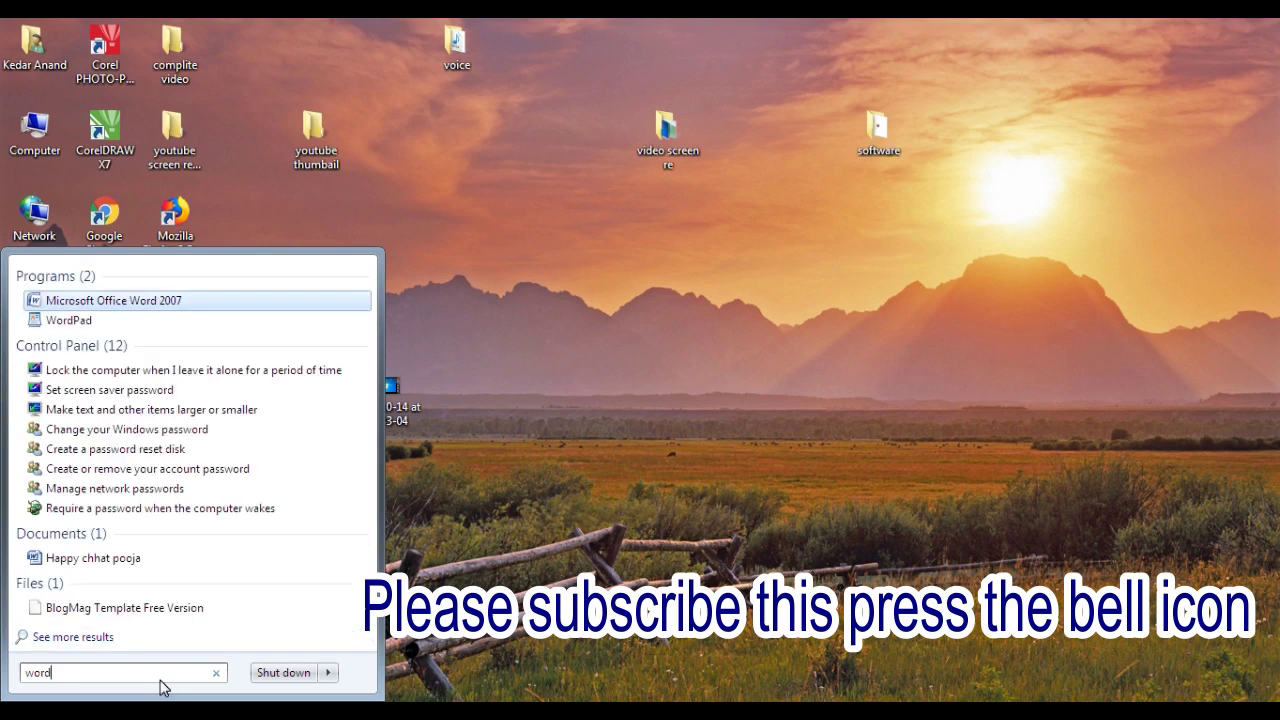
pyautogui.press('Down')
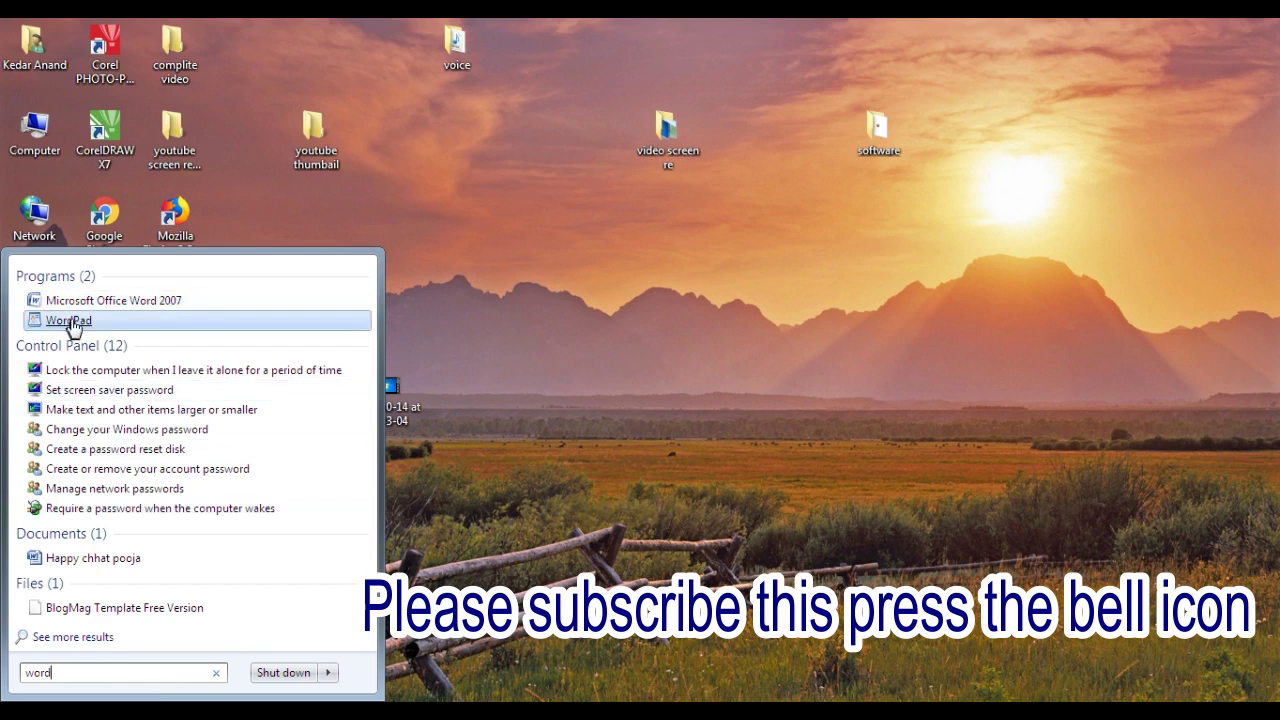
pyautogui.click(72, 320)
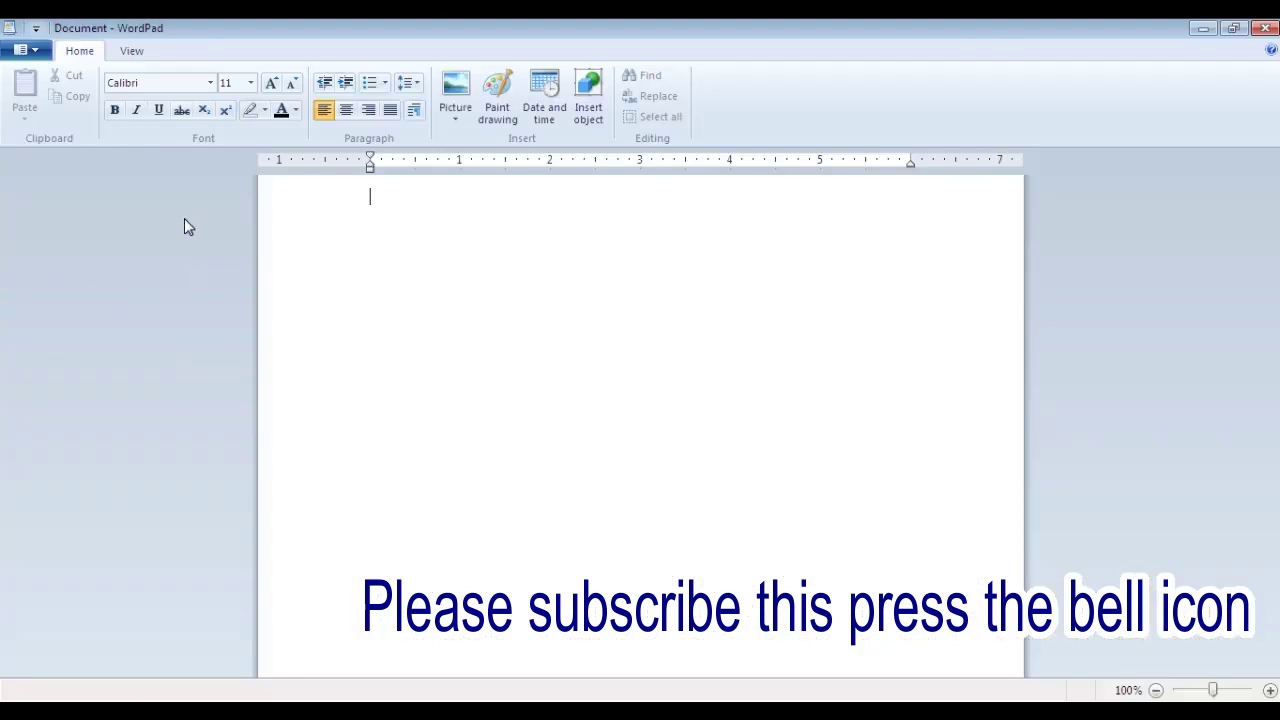
# Close WordPad, reopen it with the 'wordpad' command in Run, then close it via the system menu.
pyautogui.doubleClick(5, 25)
pyautogui.click(5, 690)
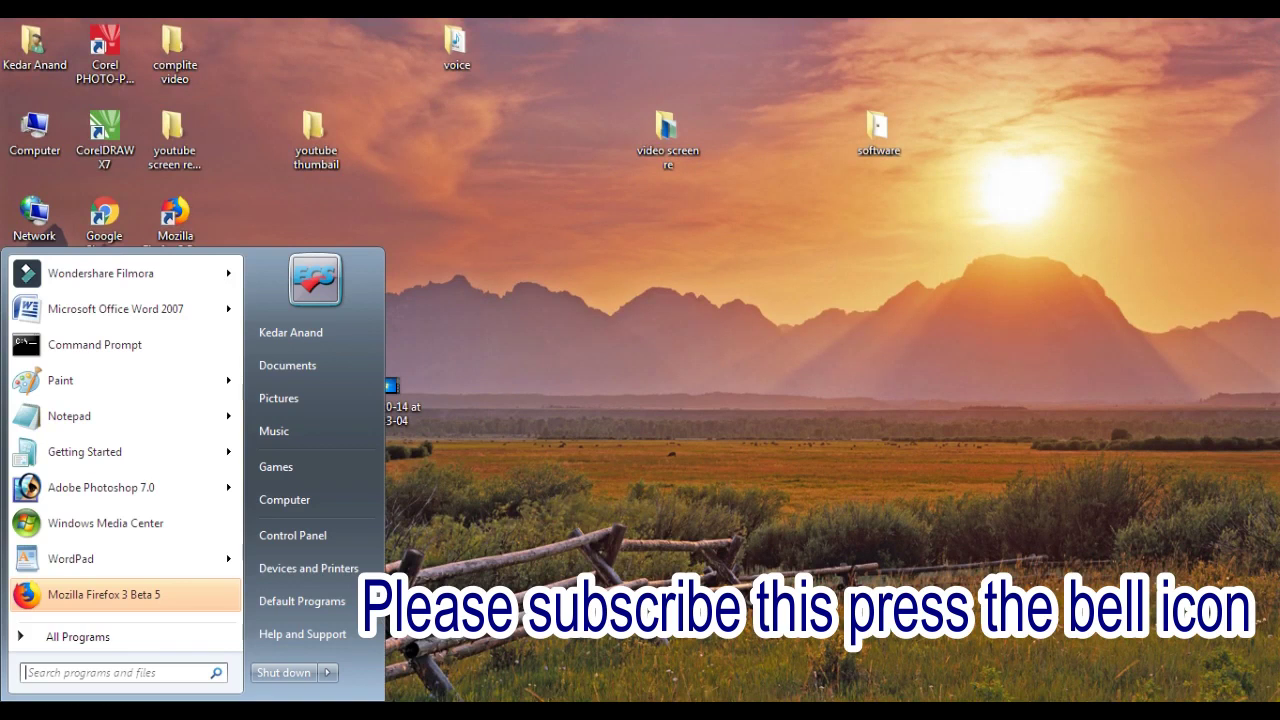
pyautogui.click(108, 645)
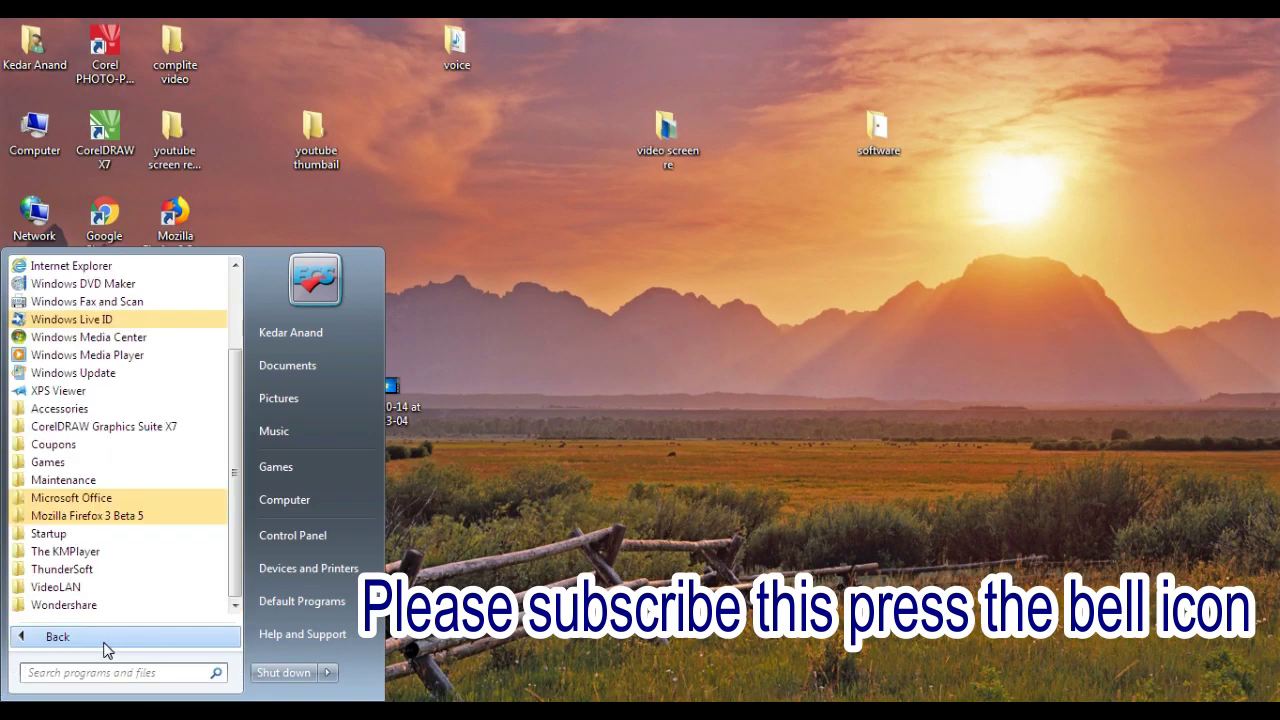
pyautogui.press('super+r')
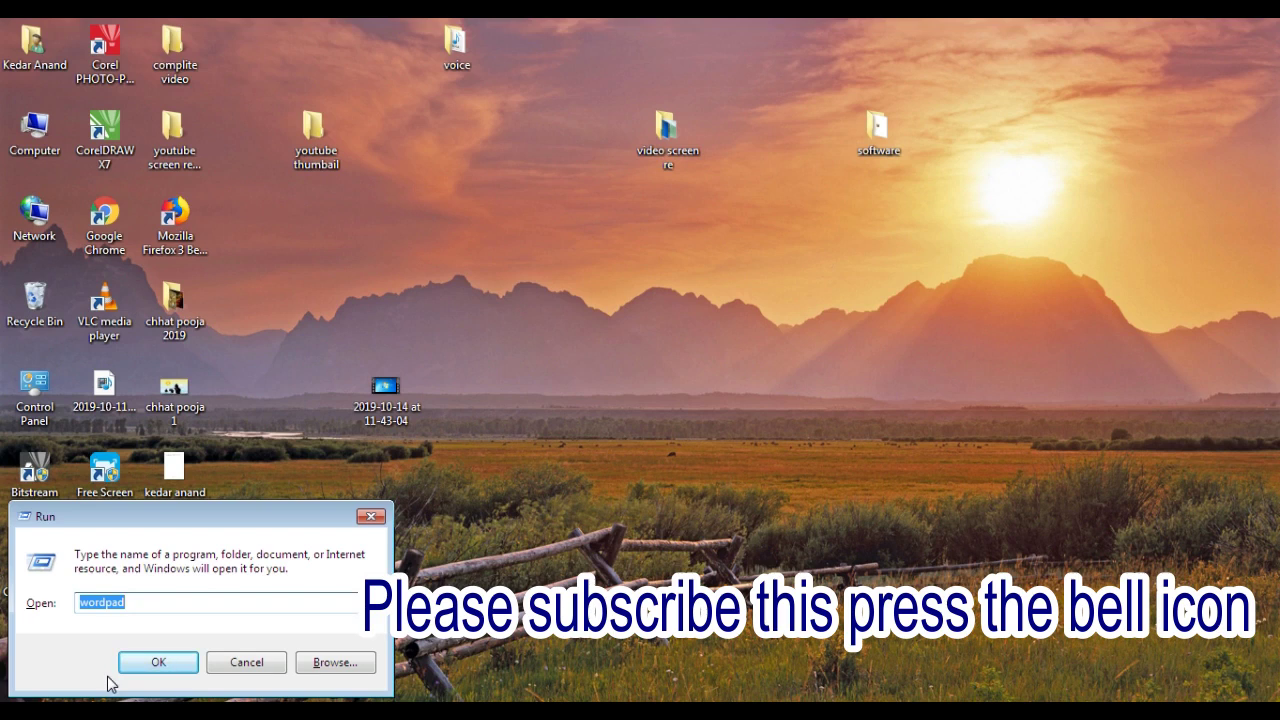
pyautogui.press('Return')
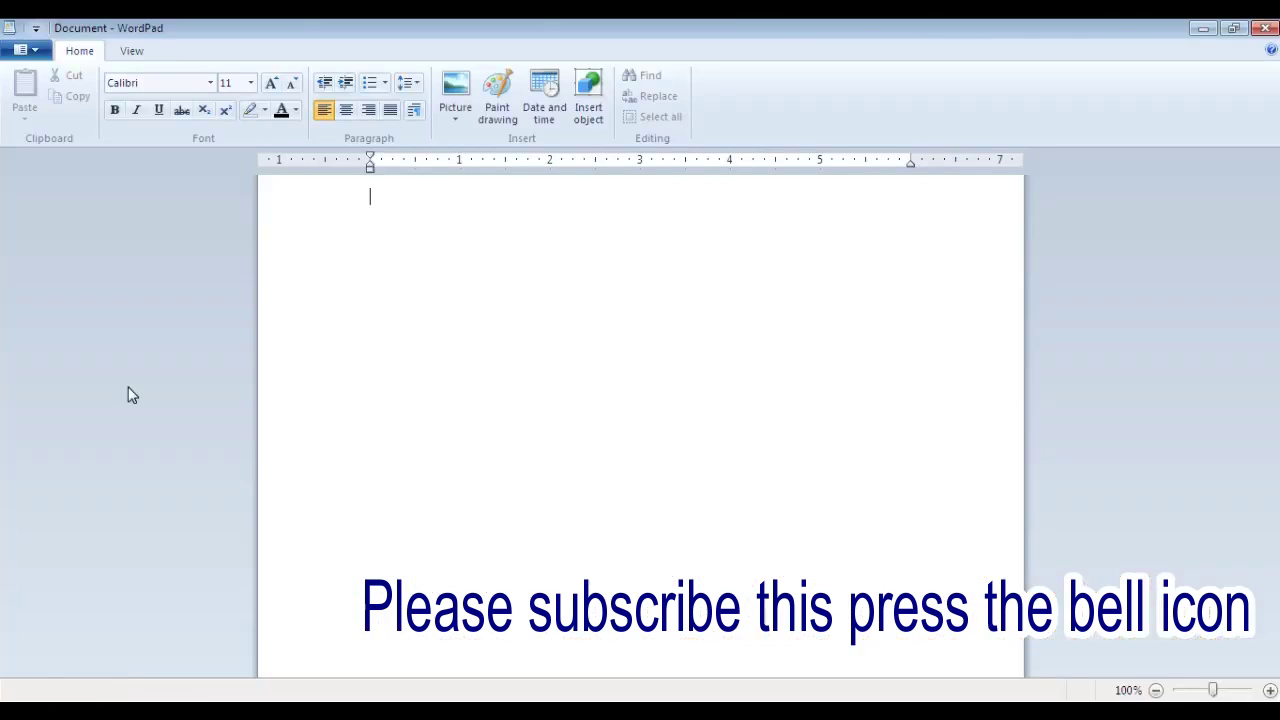
pyautogui.hotkey('alt', 'space')
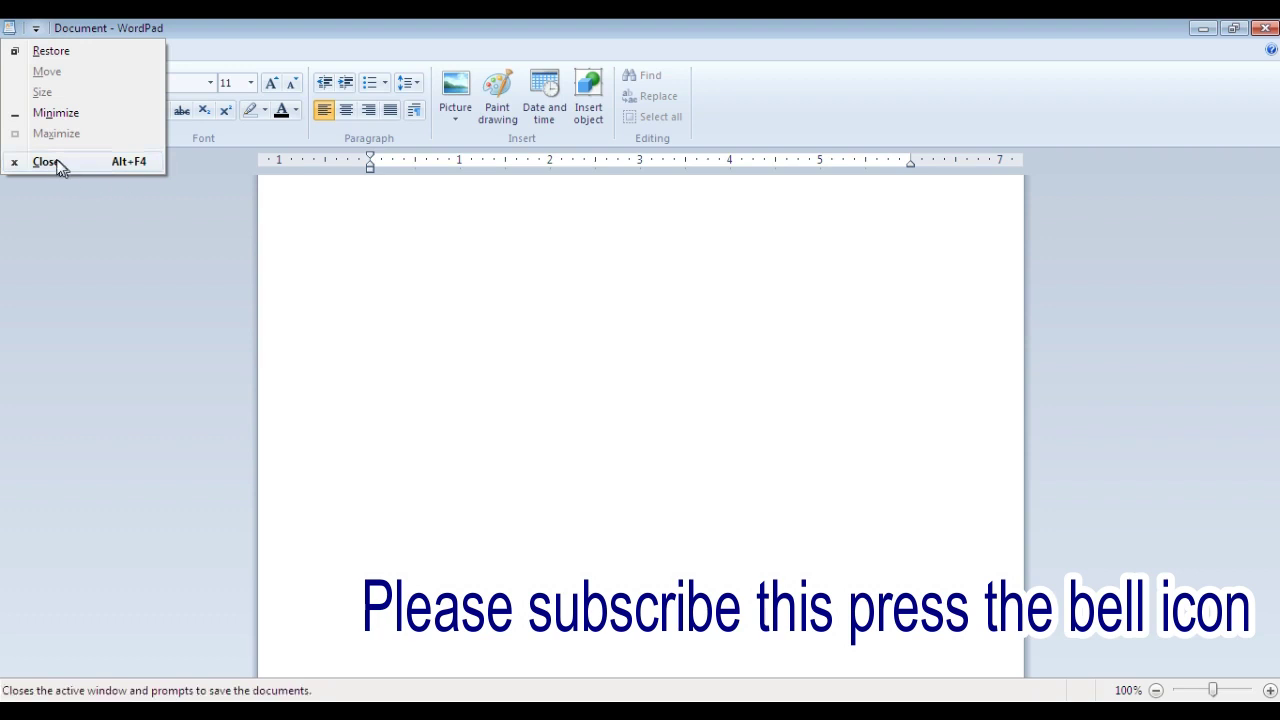
pyautogui.click(55, 161)
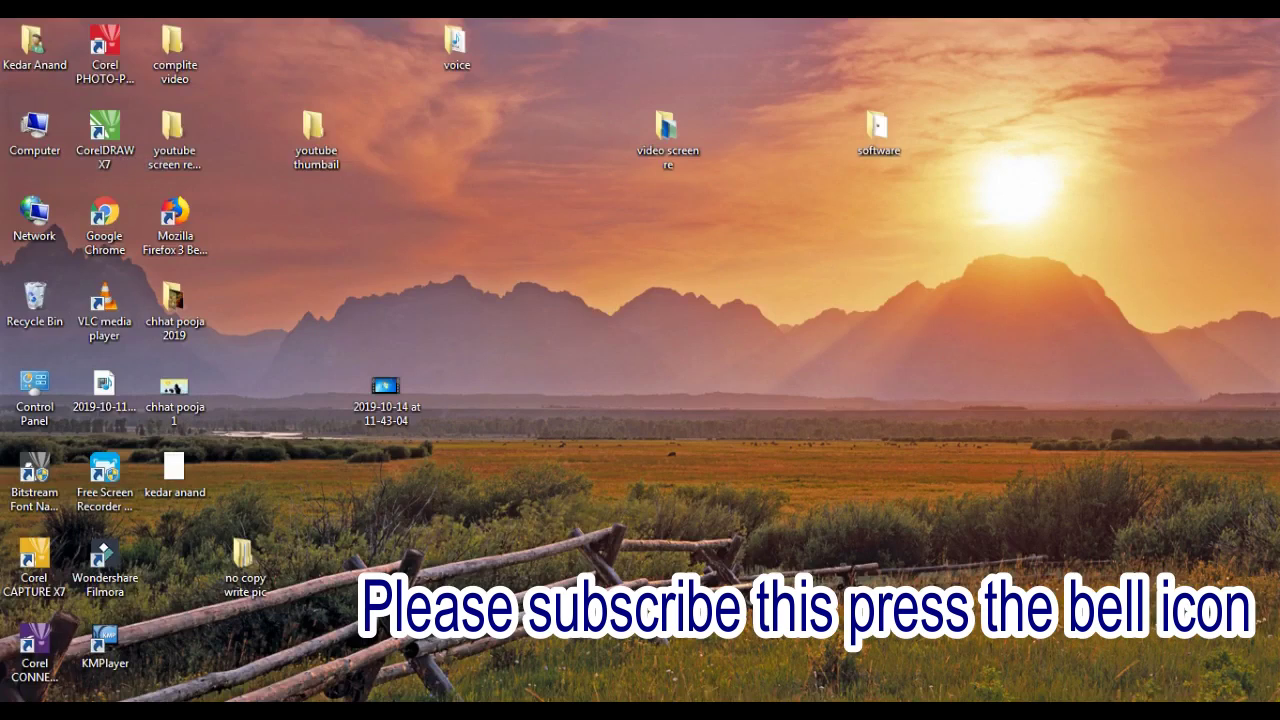
# Relaunch WordPad by searching 'word' from the Start menu and picking the WordPad result.
pyautogui.press('super')
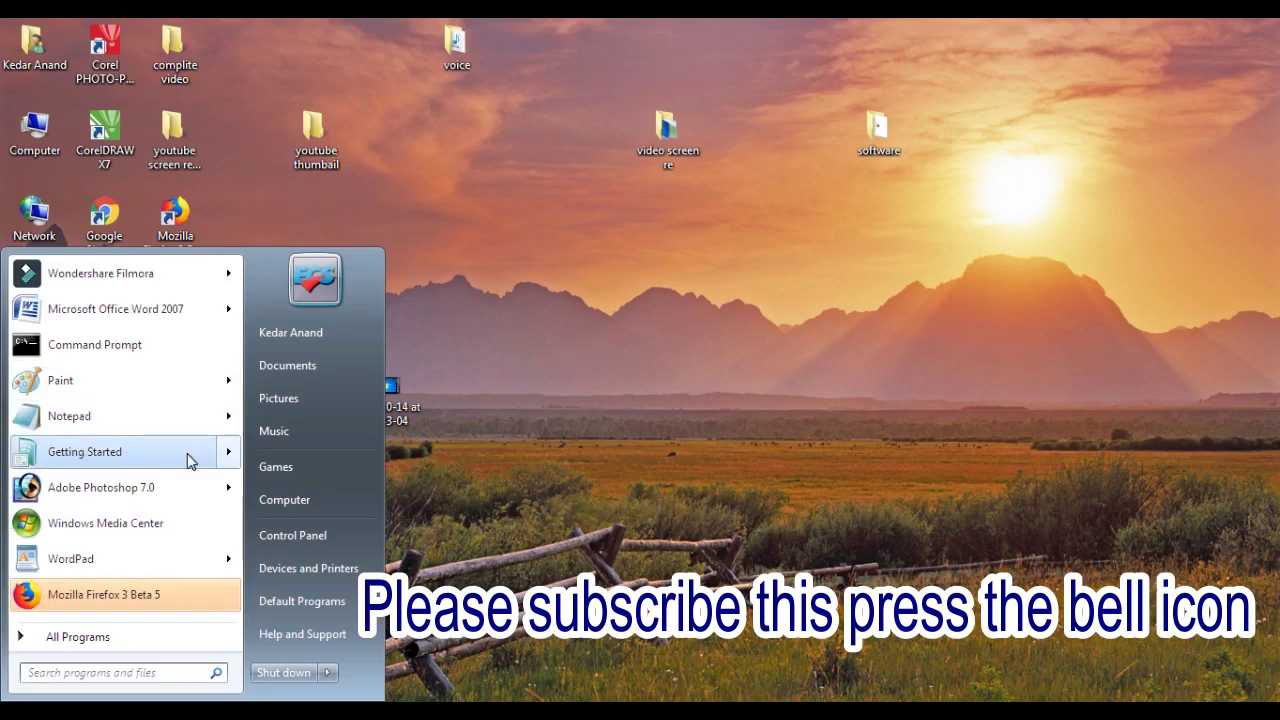
pyautogui.write('wor')
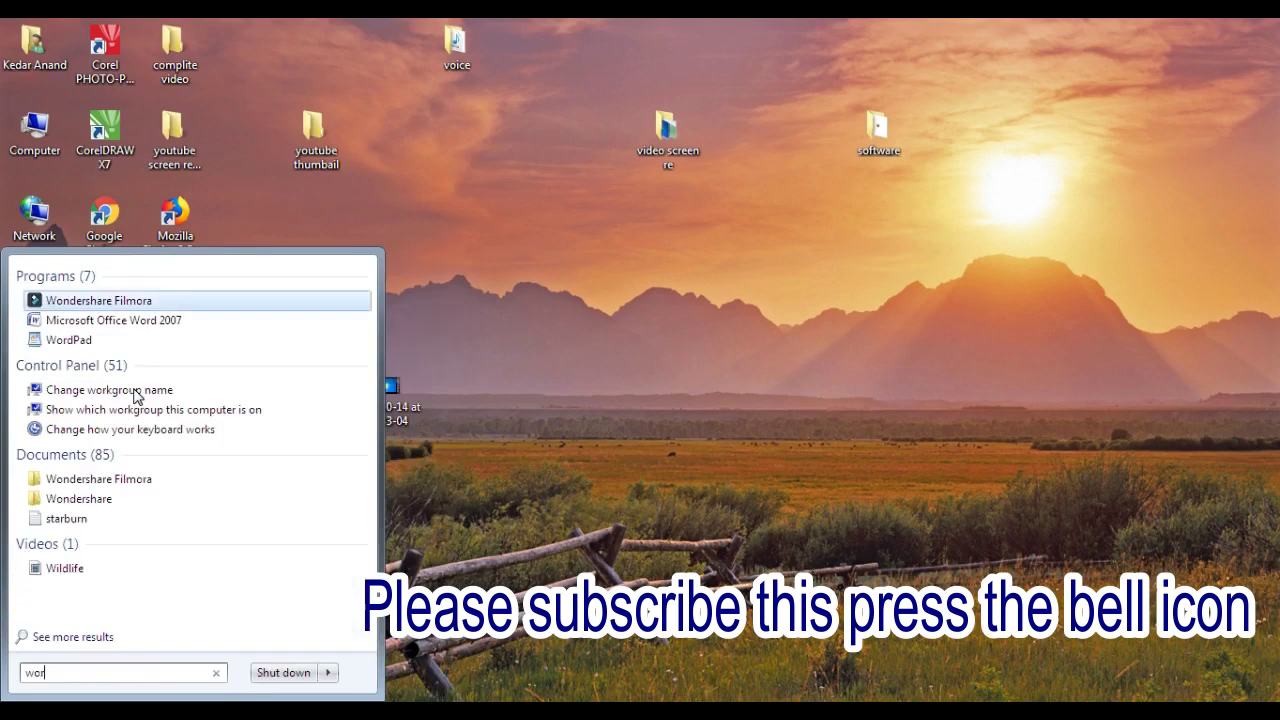
pyautogui.write('d')
pyautogui.press('Down')
pyautogui.press('Return')
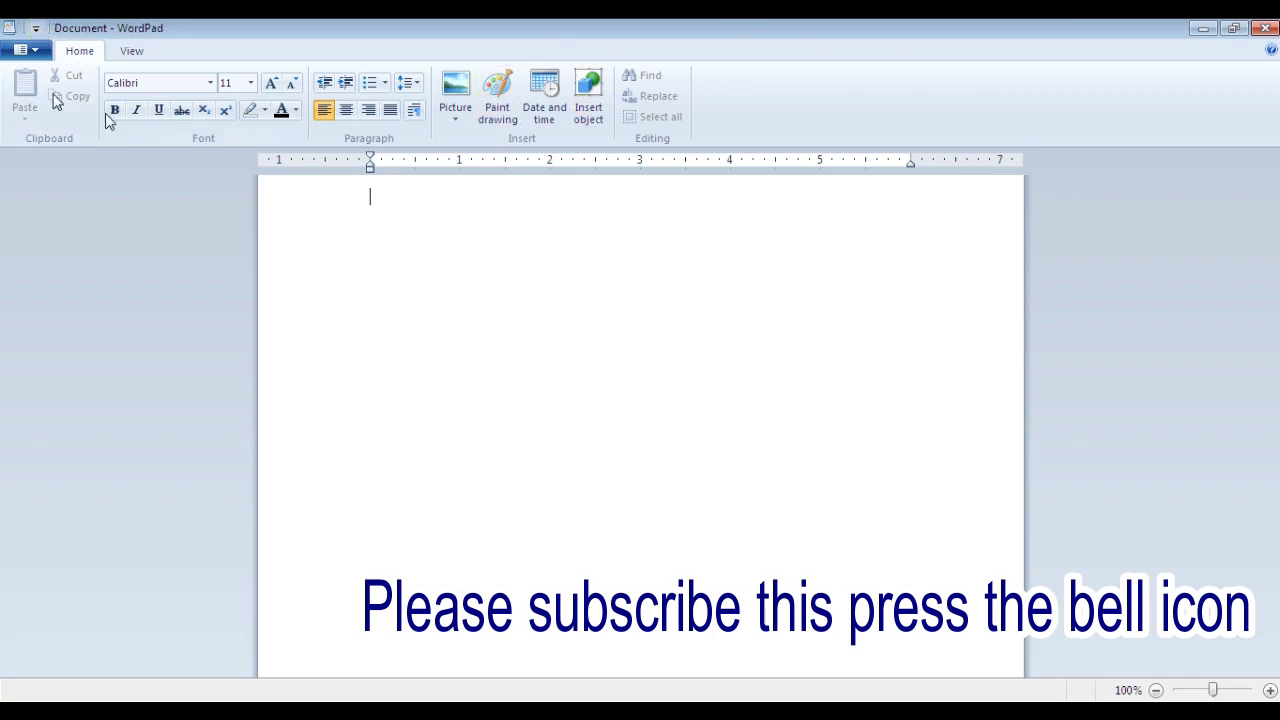
# Add Quick print, Print preview and Undo to the Quick Access Toolbar.
pyautogui.click(36, 30)
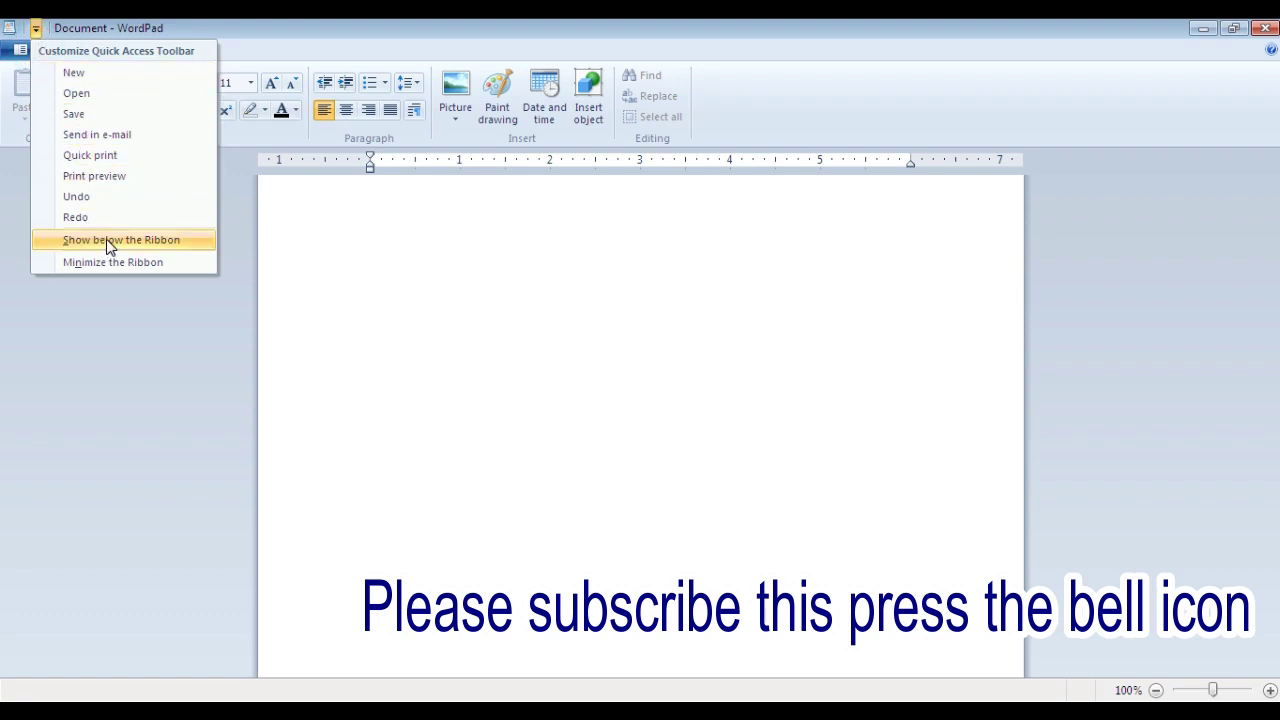
pyautogui.click(103, 160)
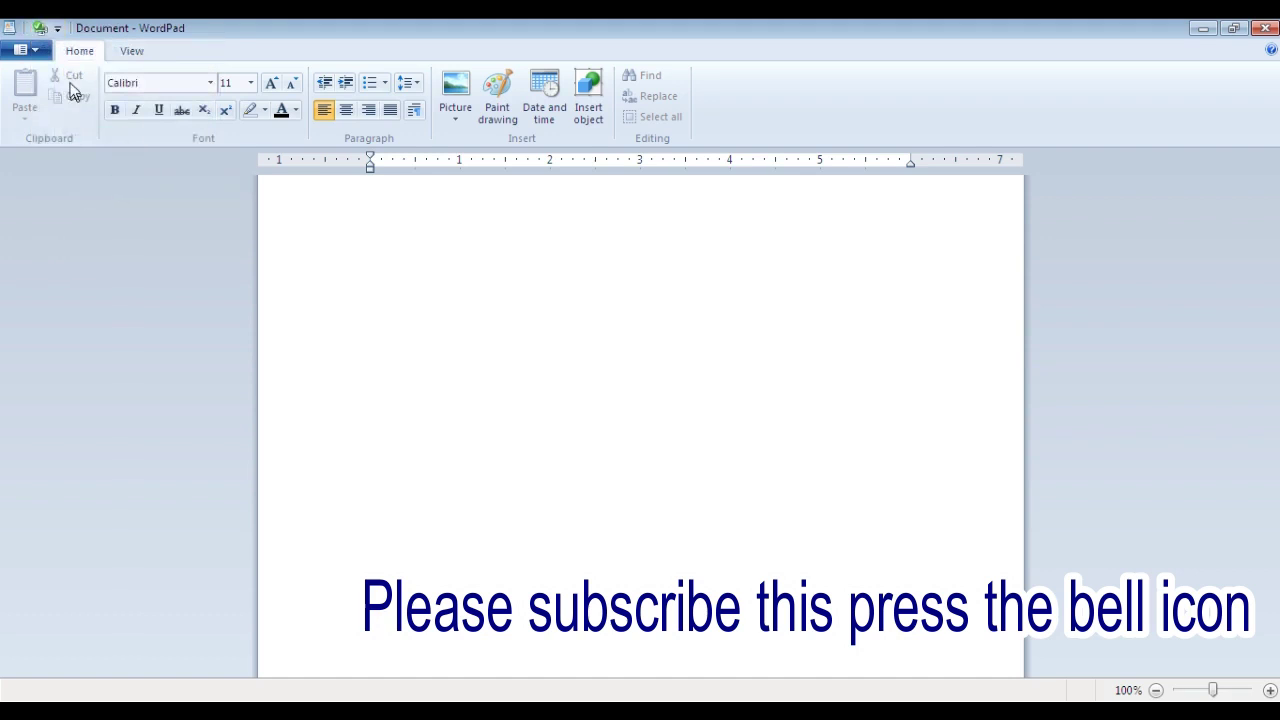
pyautogui.click(56, 28)
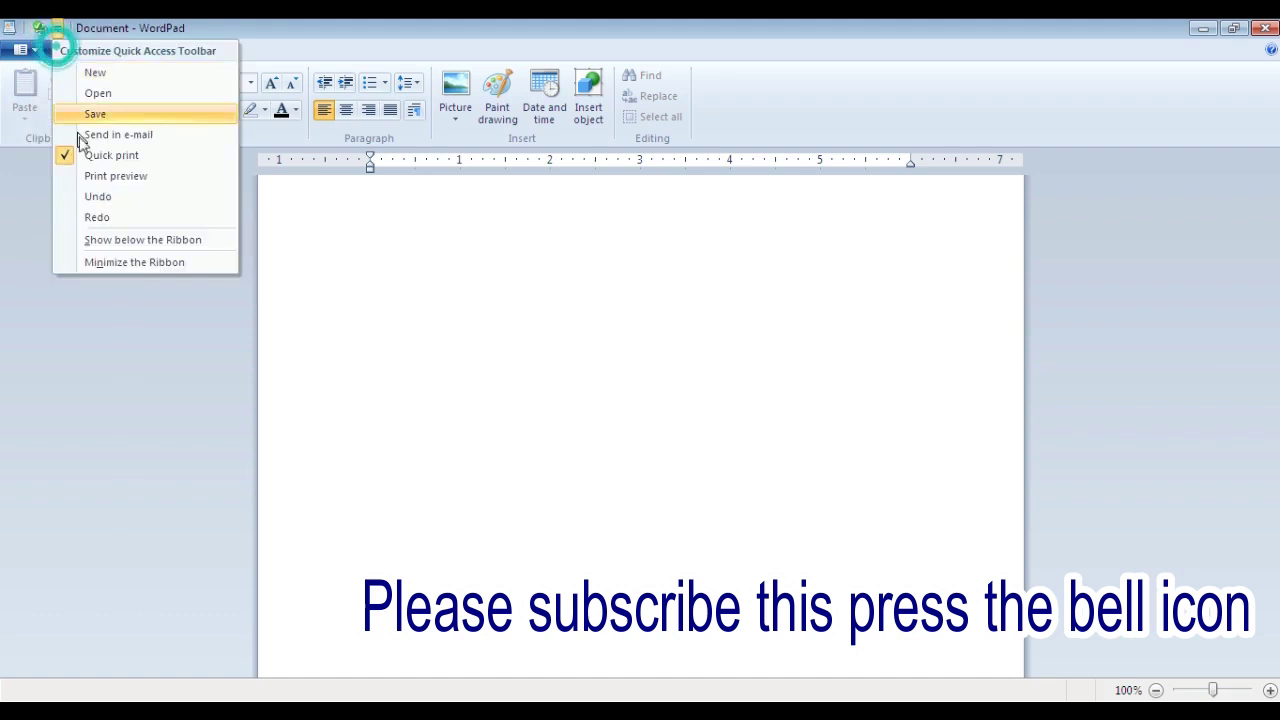
pyautogui.click(119, 178)
pyautogui.click(78, 28)
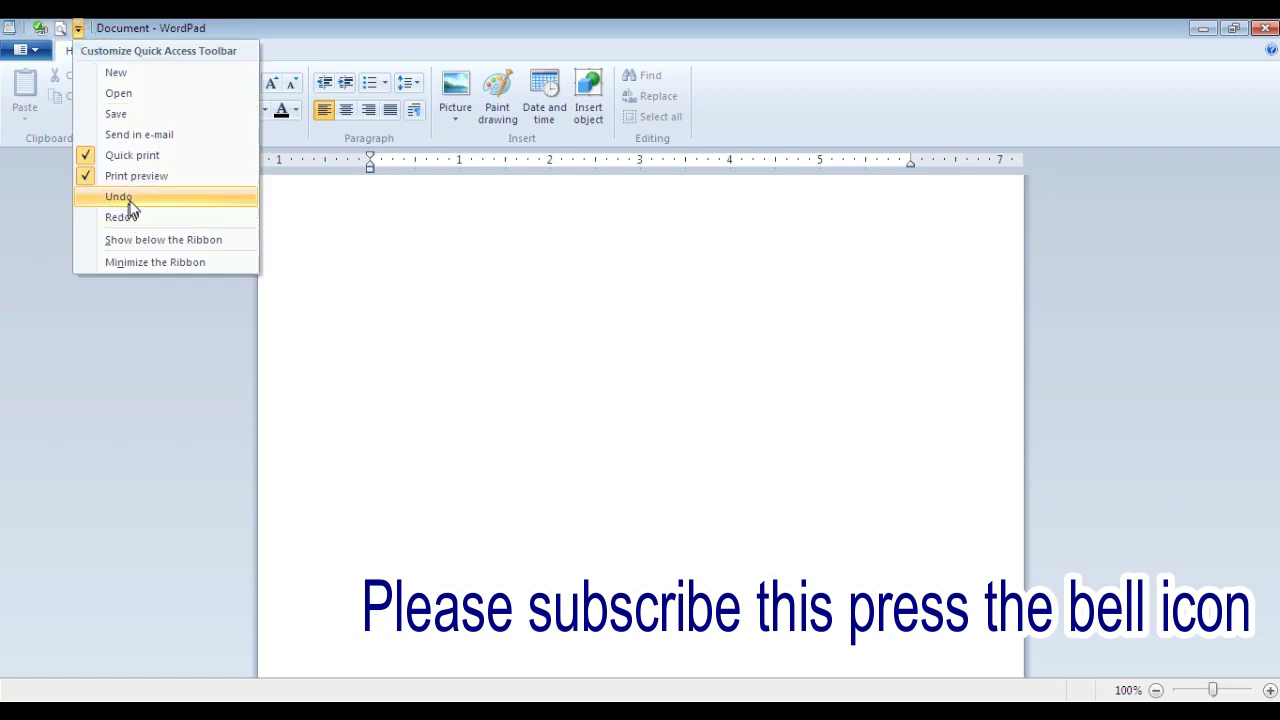
pyautogui.click(128, 197)
# Add Open to the Quick Access Toolbar, then remove it again.
pyautogui.click(98, 28)
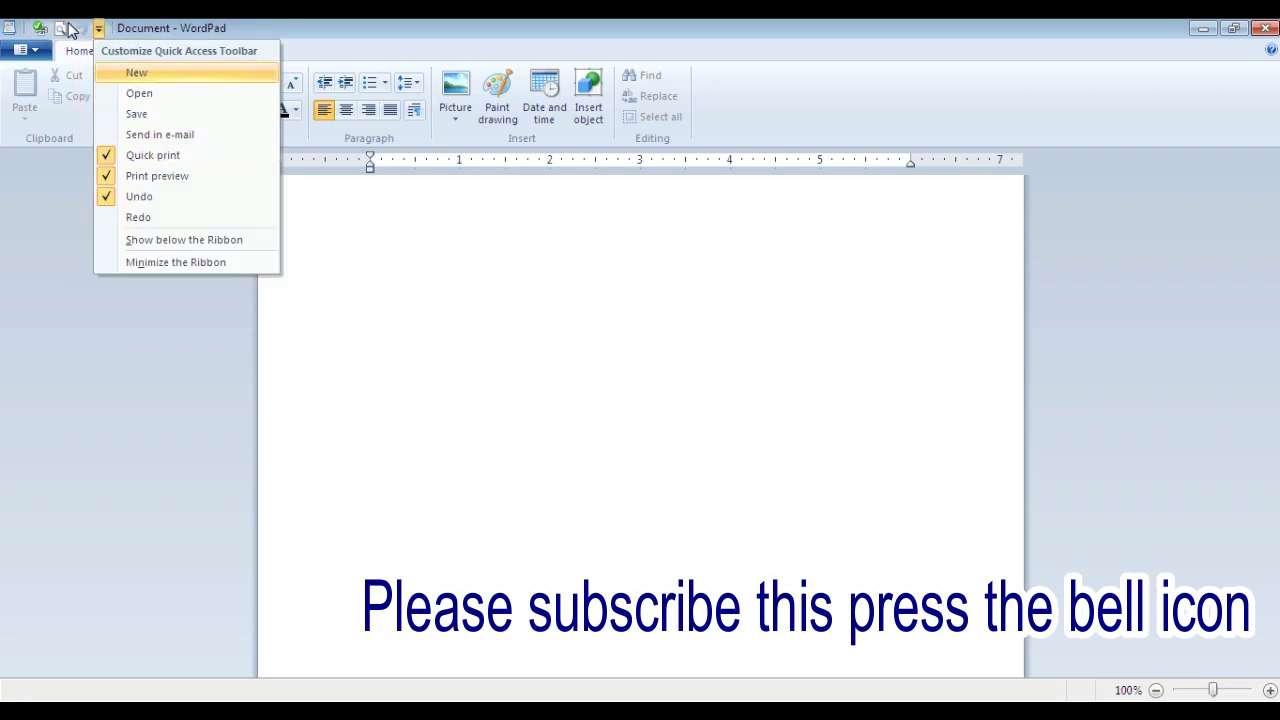
pyautogui.click(140, 93)
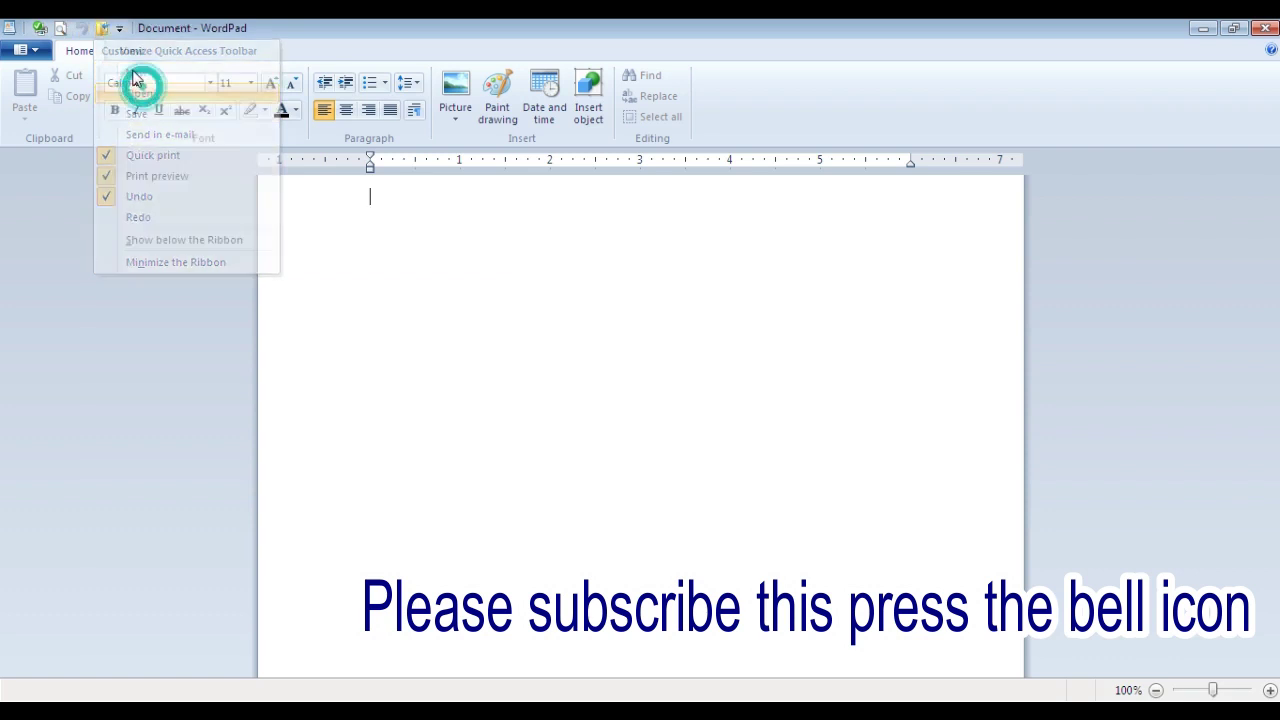
pyautogui.click(119, 29)
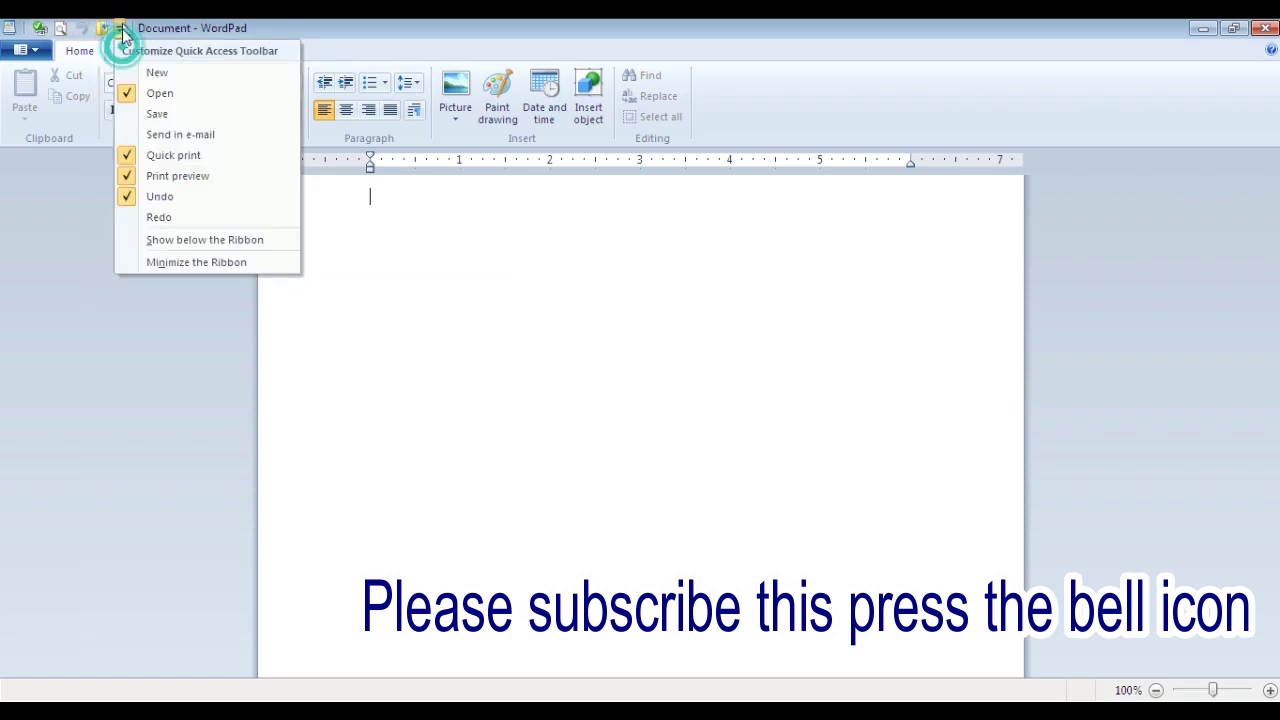
pyautogui.click(135, 93)
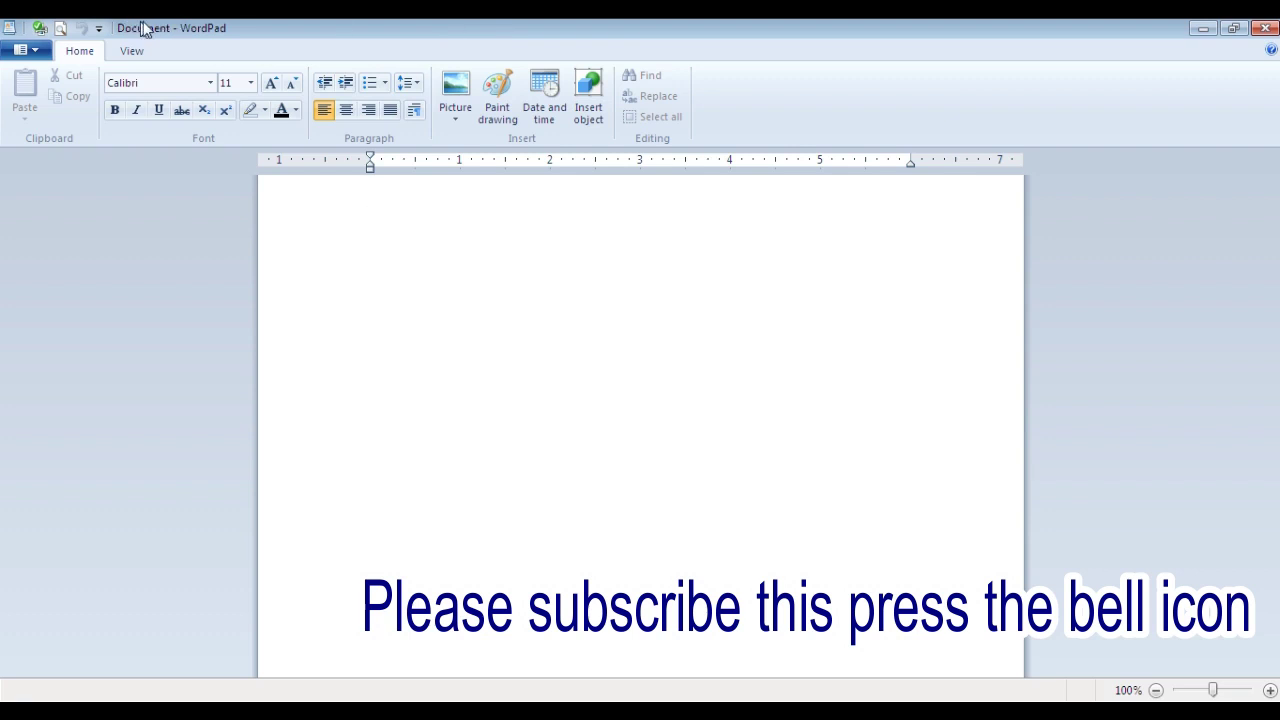
# Save the new blank document under the name Suman.
pyautogui.click(26, 49)
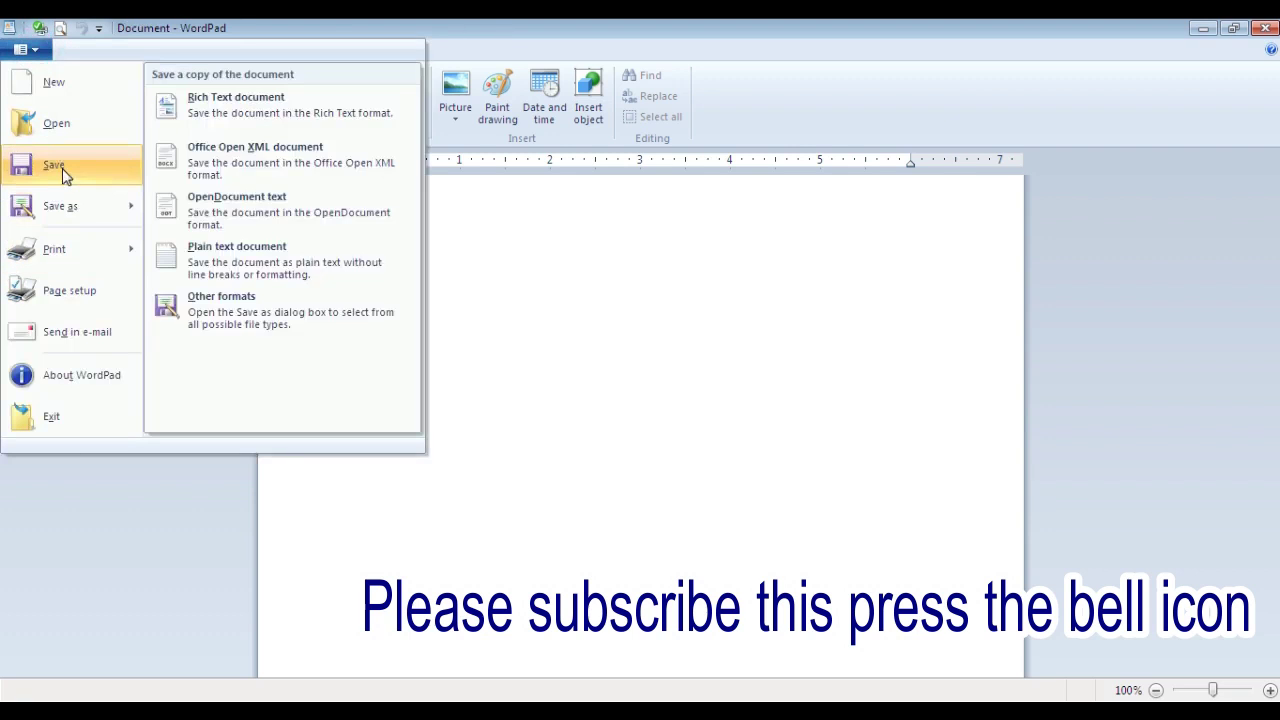
pyautogui.click(55, 166)
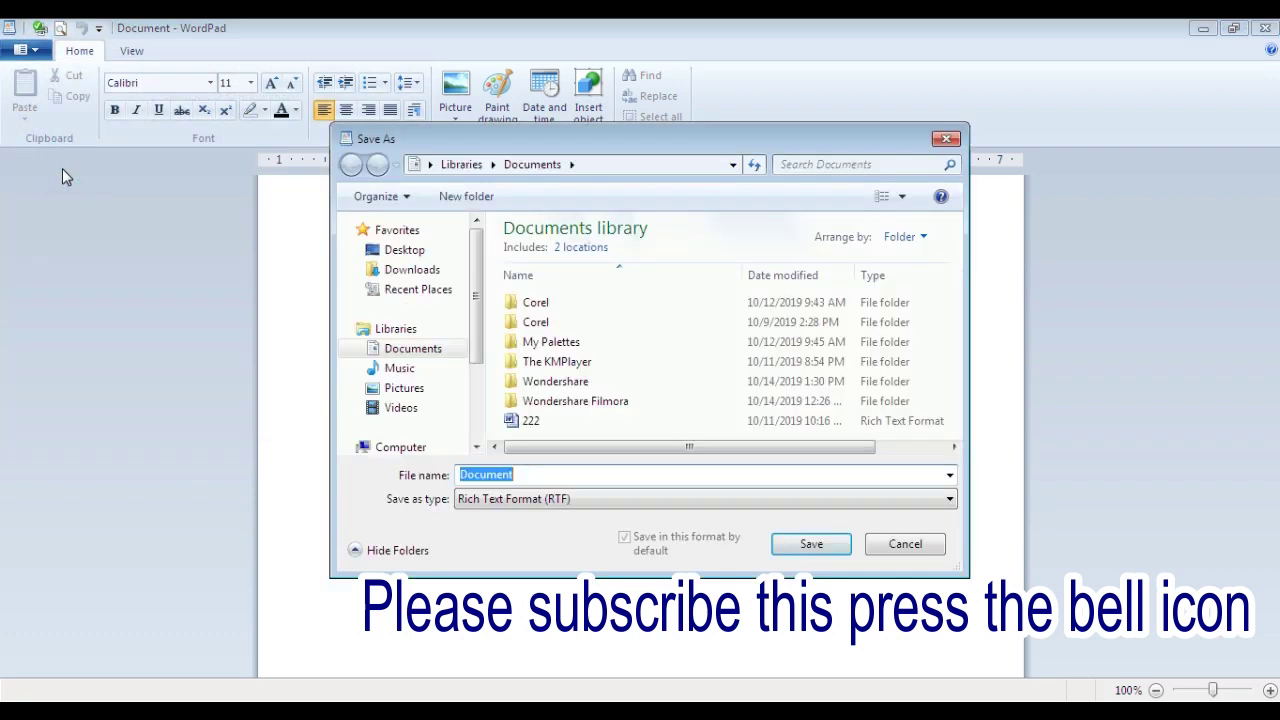
pyautogui.write('R')
pyautogui.write('Suman')
pyautogui.click(809, 548)
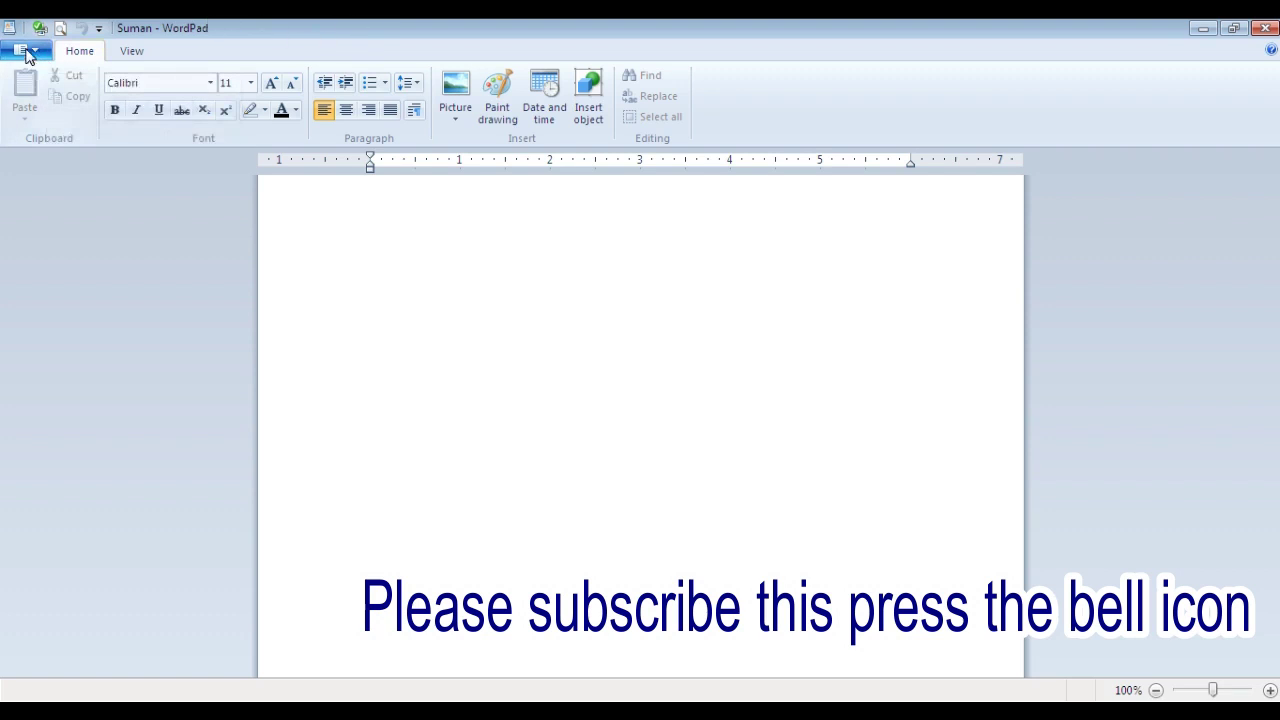
pyautogui.click(26, 52)
pyautogui.click(26, 52)
# Write the line 'i live in india' at the top of the page.
pyautogui.click(20, 50)
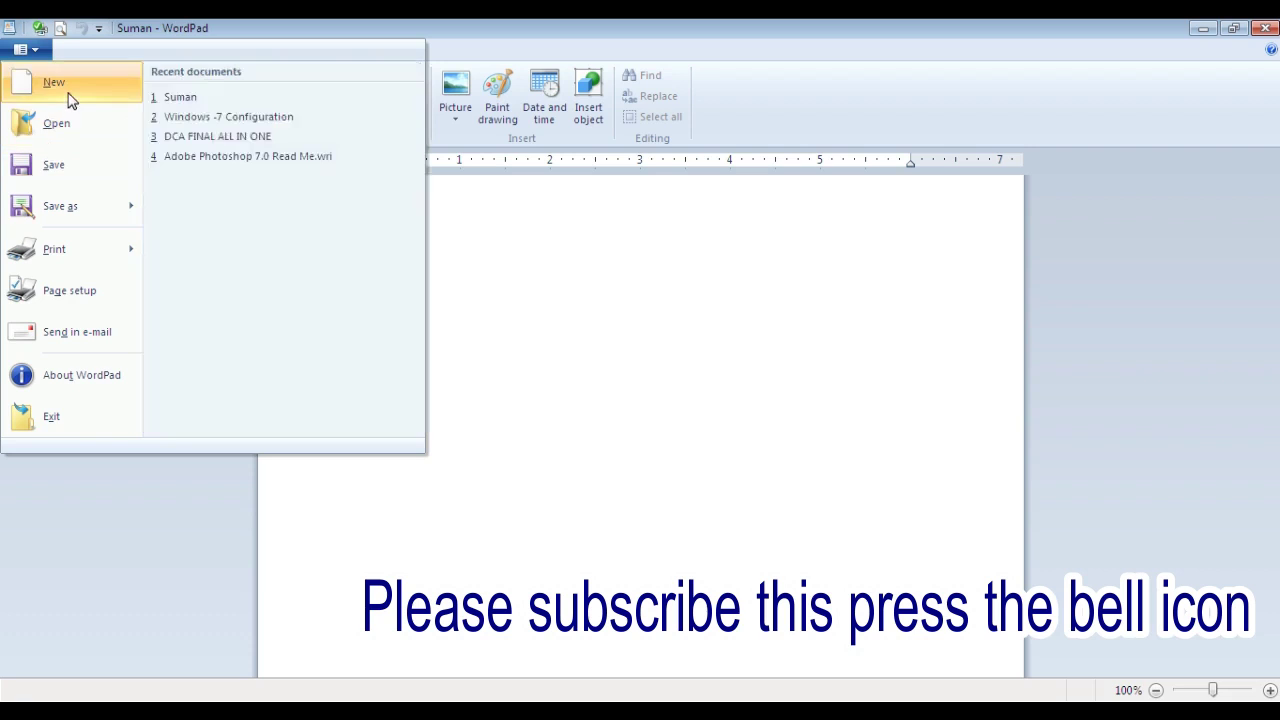
pyautogui.click(532, 288)
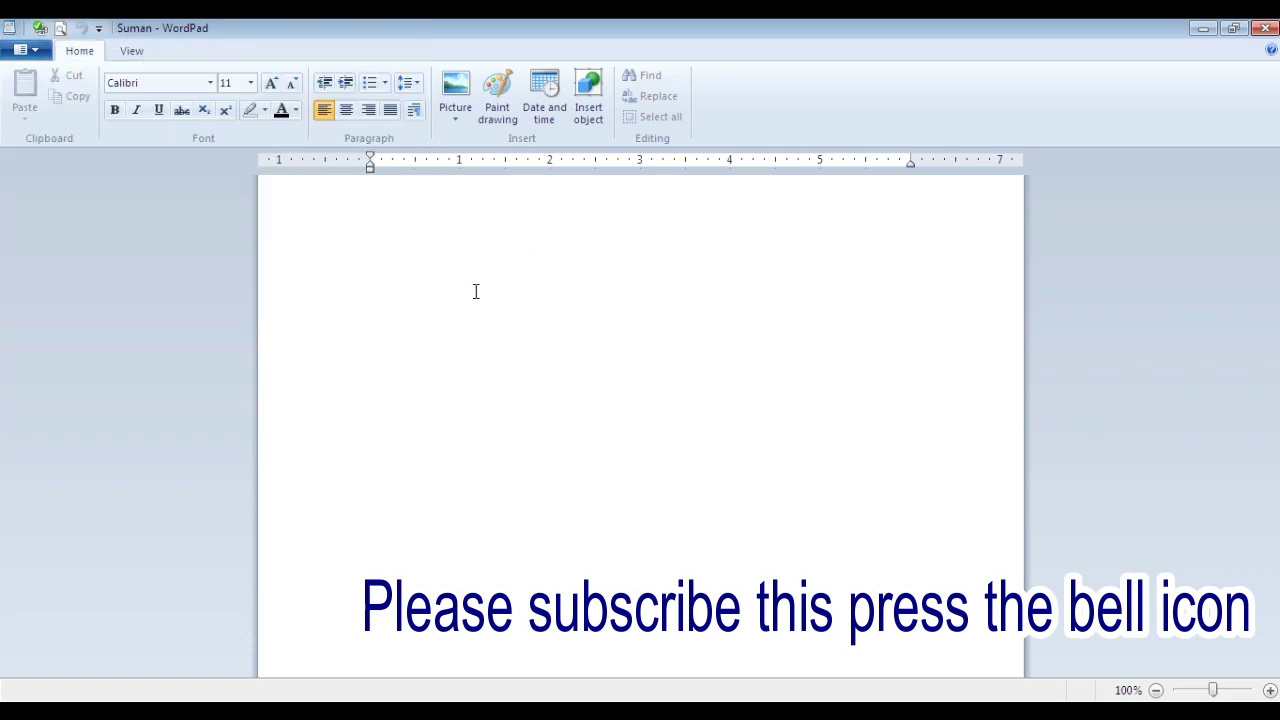
pyautogui.write('sdjafldskj')
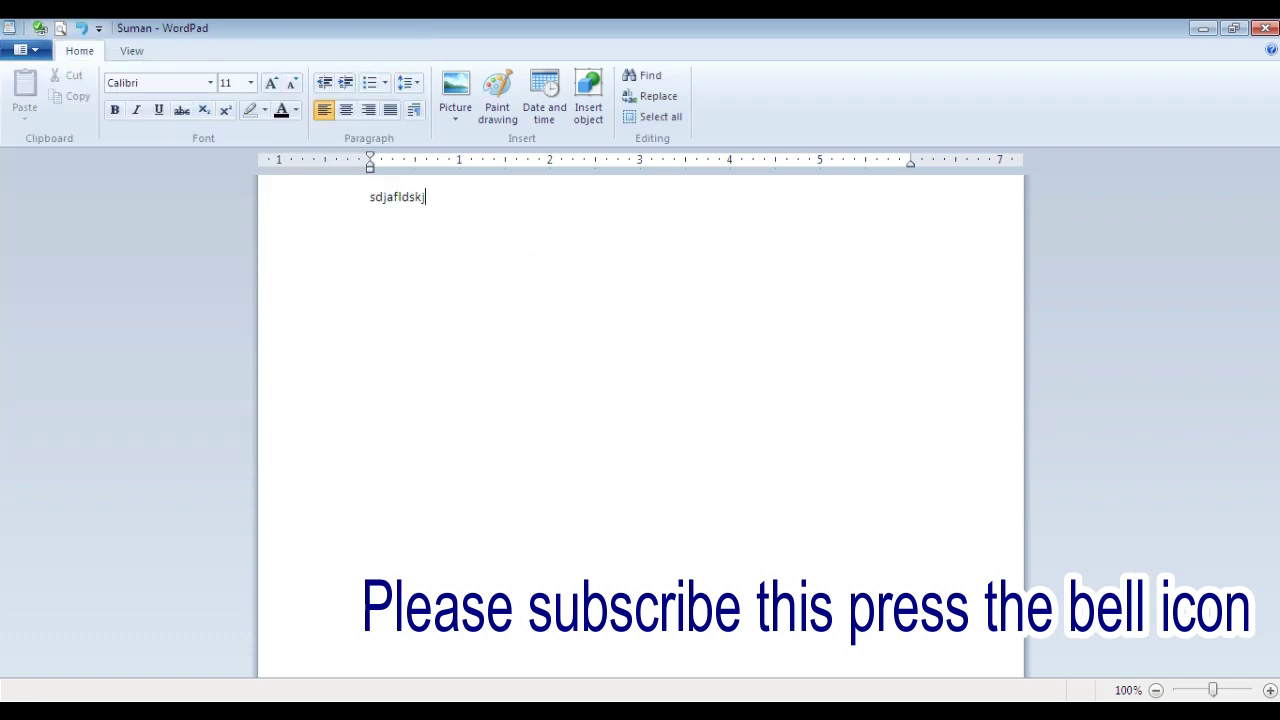
pyautogui.press('BackSpace')
pyautogui.press('BackSpace')
pyautogui.press('BackSpace')
pyautogui.press('BackSpace')
pyautogui.press('BackSpace')
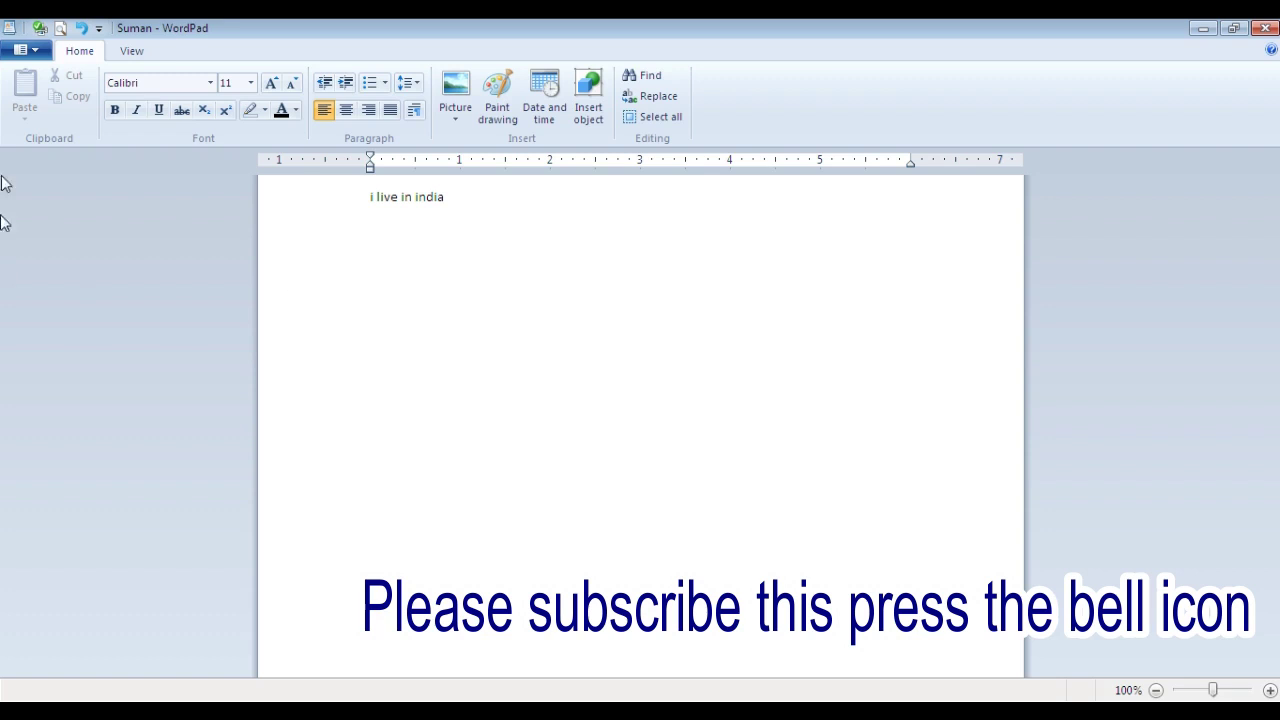
# Save the Suman document with its new line.
pyautogui.click(27, 49)
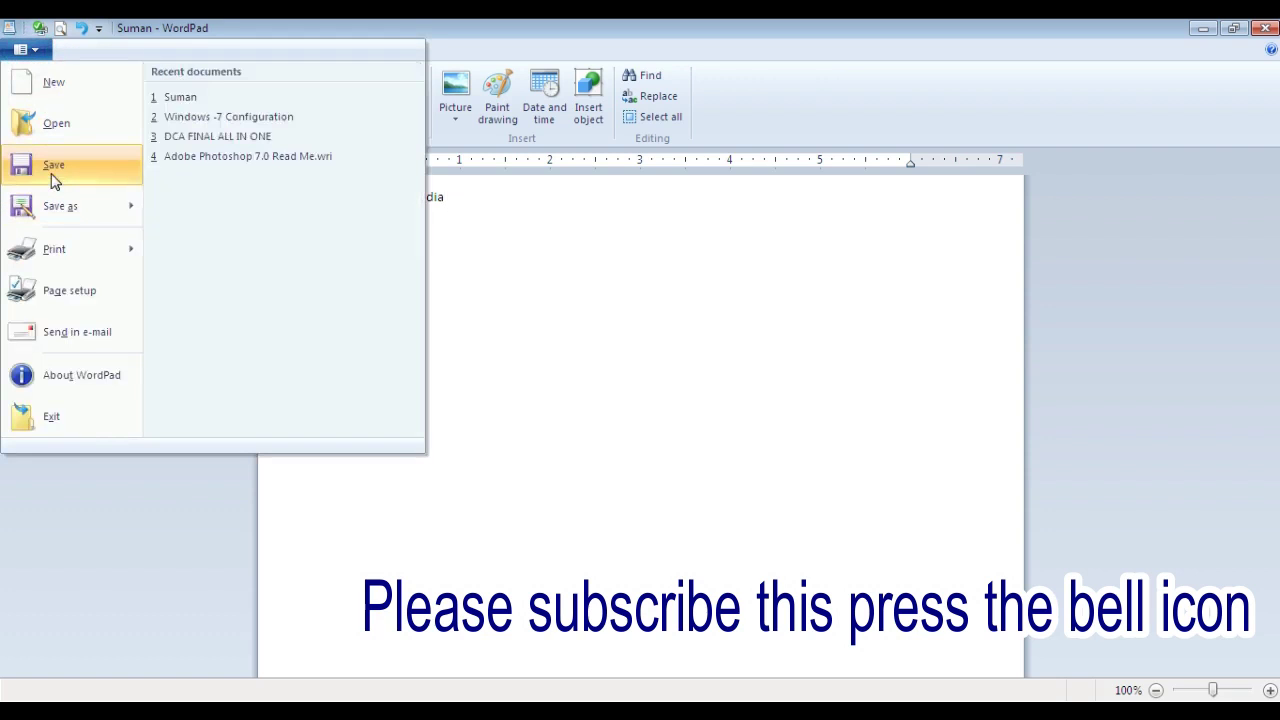
pyautogui.click(86, 172)
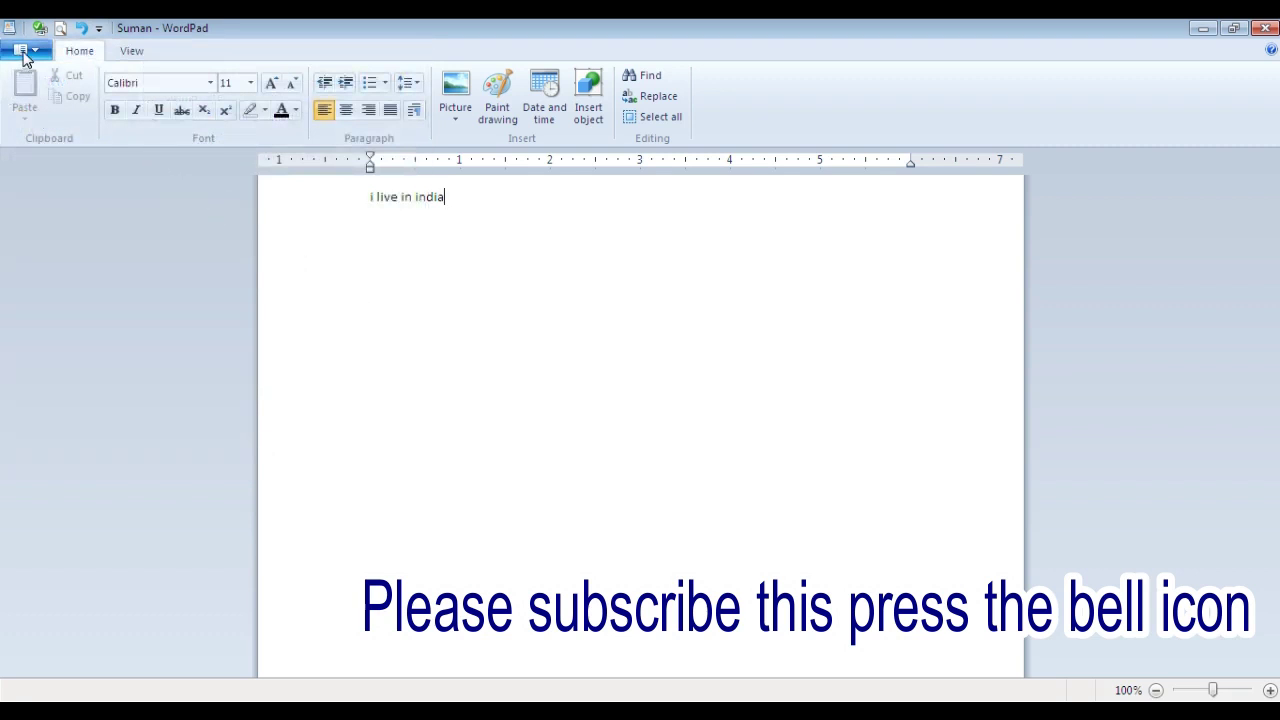
pyautogui.click(25, 49)
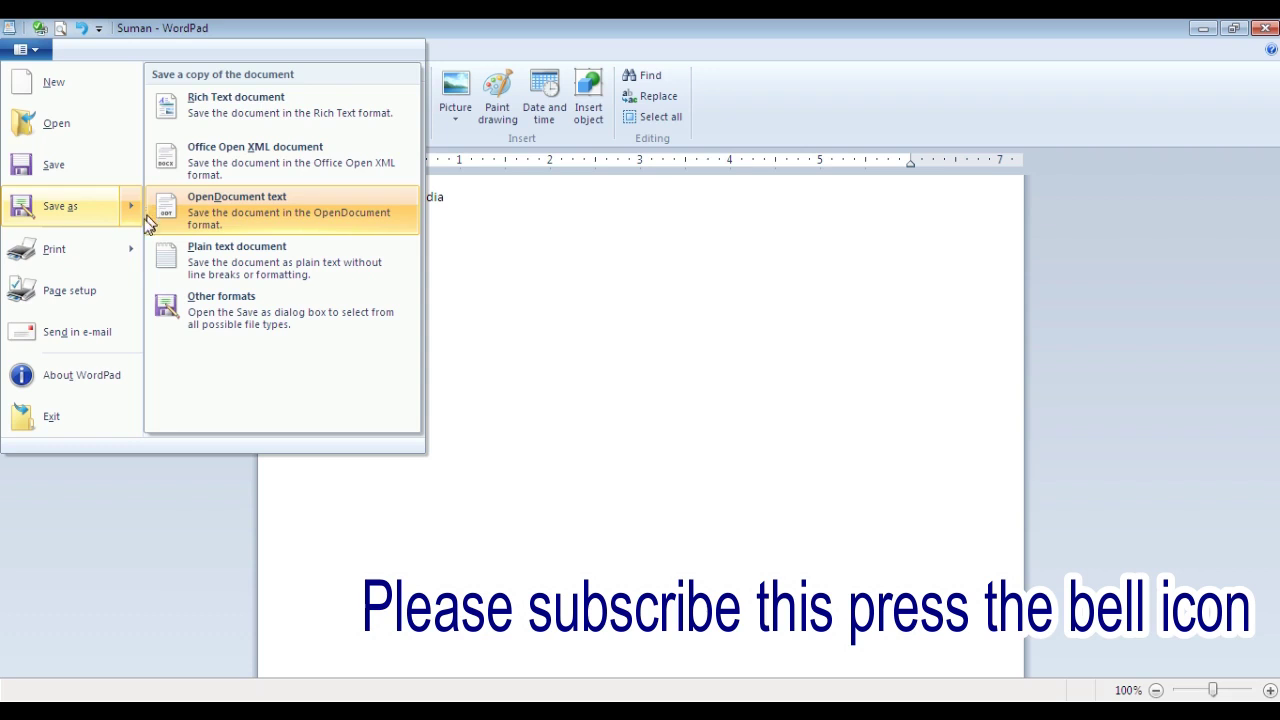
pyautogui.moveTo(54, 249)
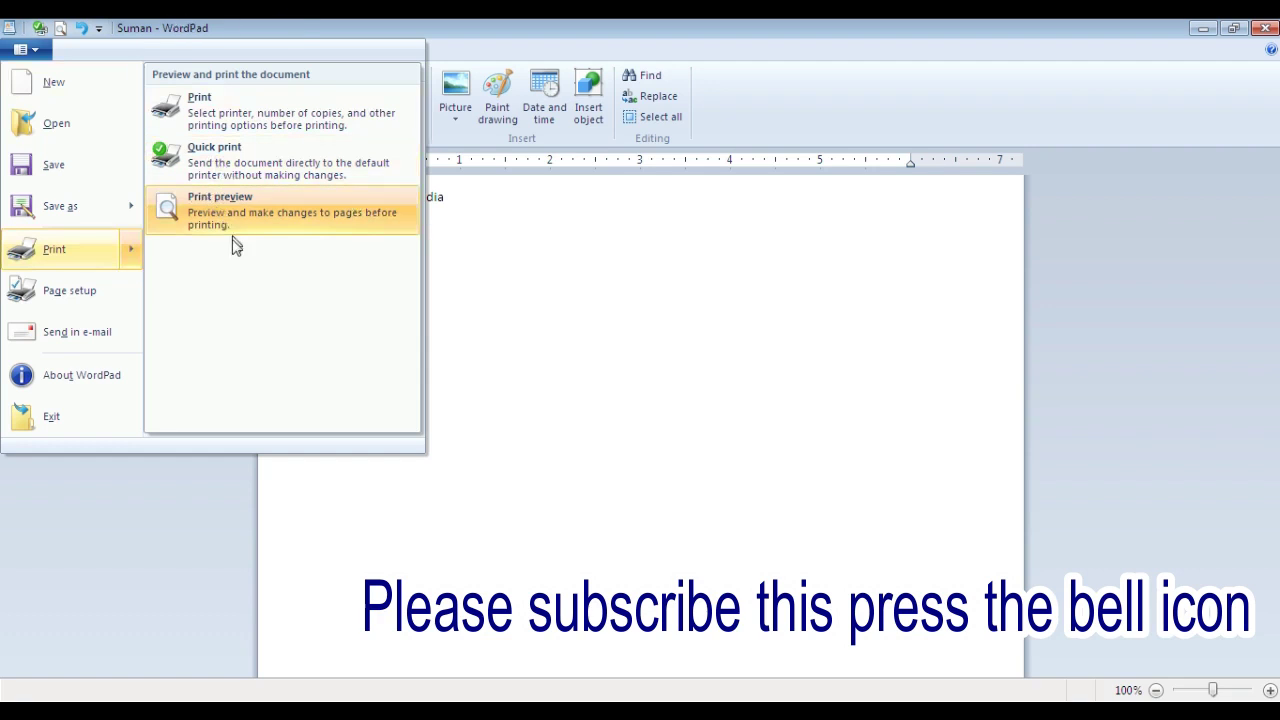
# Preview the Suman document as it will print, leave the preview, then reopen it.
pyautogui.click(349, 221)
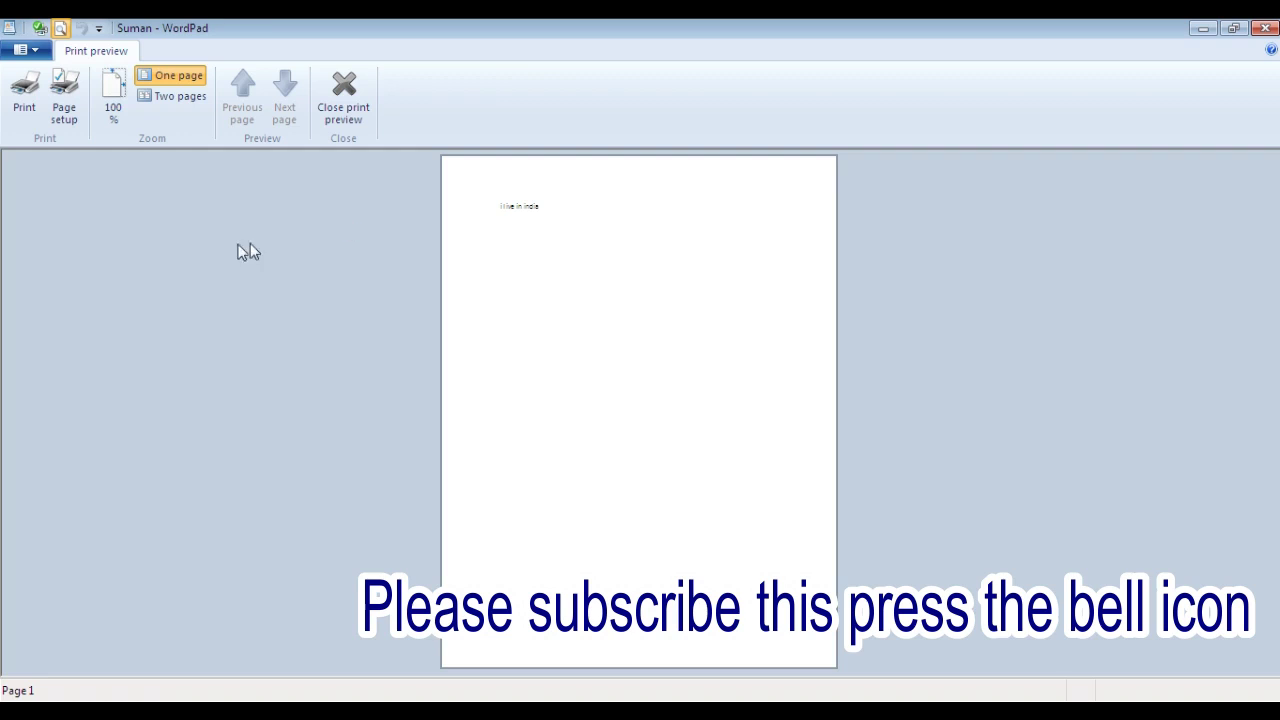
pyautogui.click(352, 92)
pyautogui.click(25, 49)
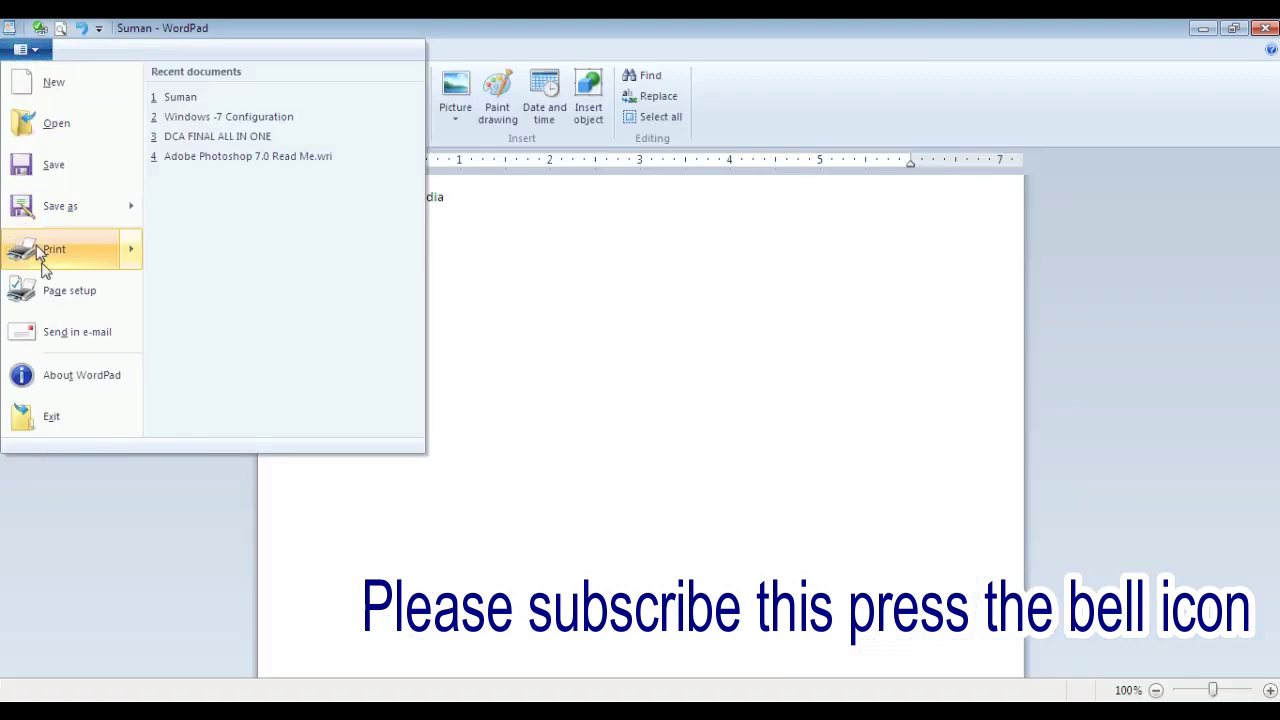
pyautogui.click(198, 208)
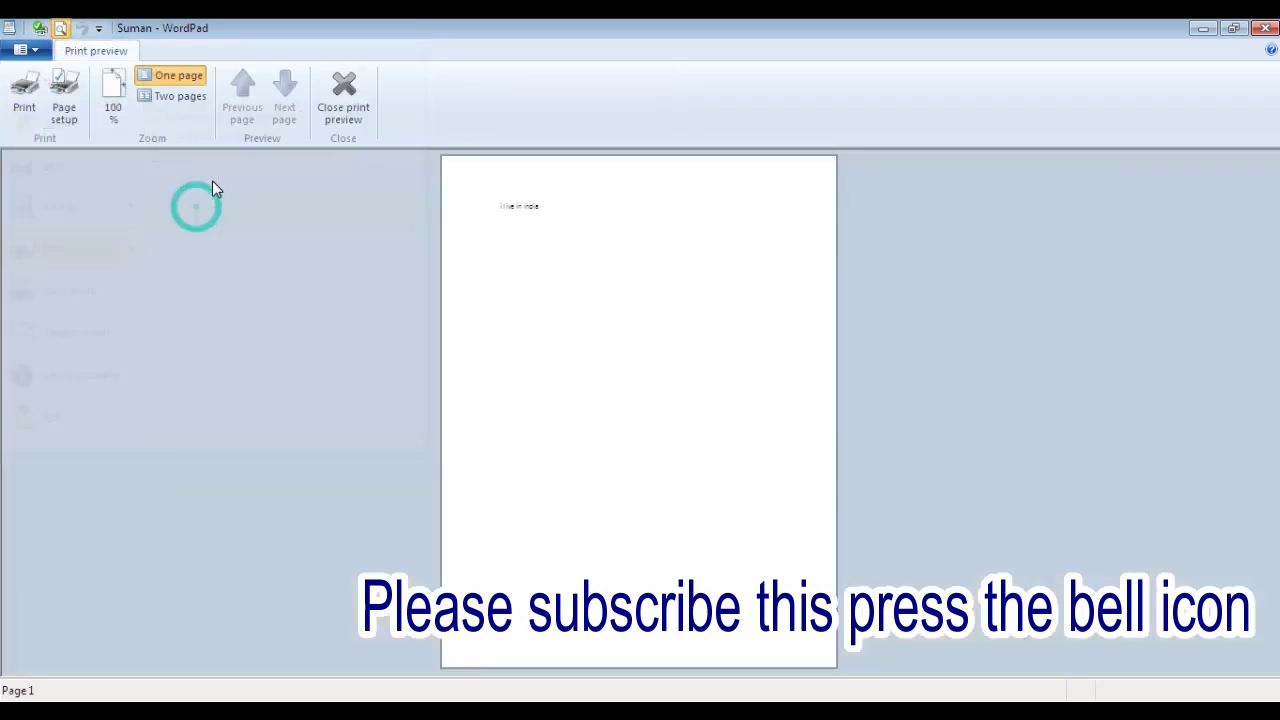
# Set the paper size to A3 with Default tray as the source in Page setup.
pyautogui.click(64, 114)
pyautogui.click(622, 346)
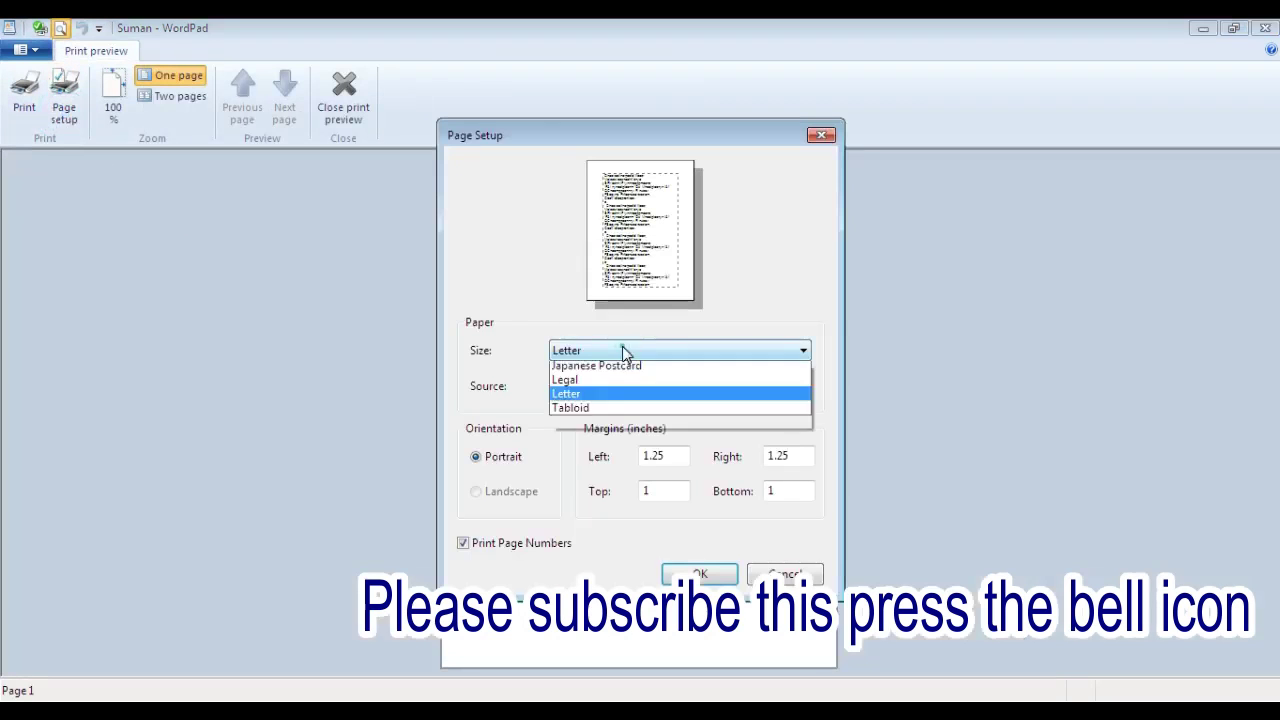
pyautogui.click(576, 378)
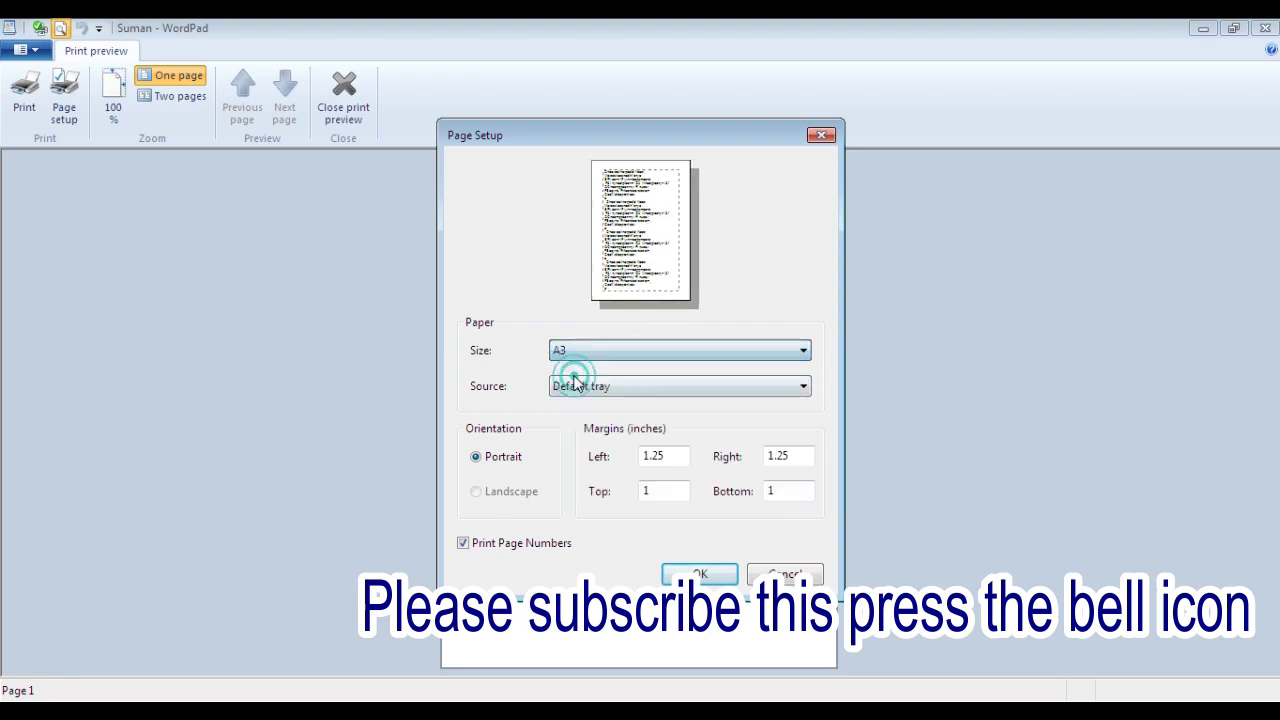
pyautogui.click(646, 380)
pyautogui.click(630, 402)
pyautogui.click(655, 486)
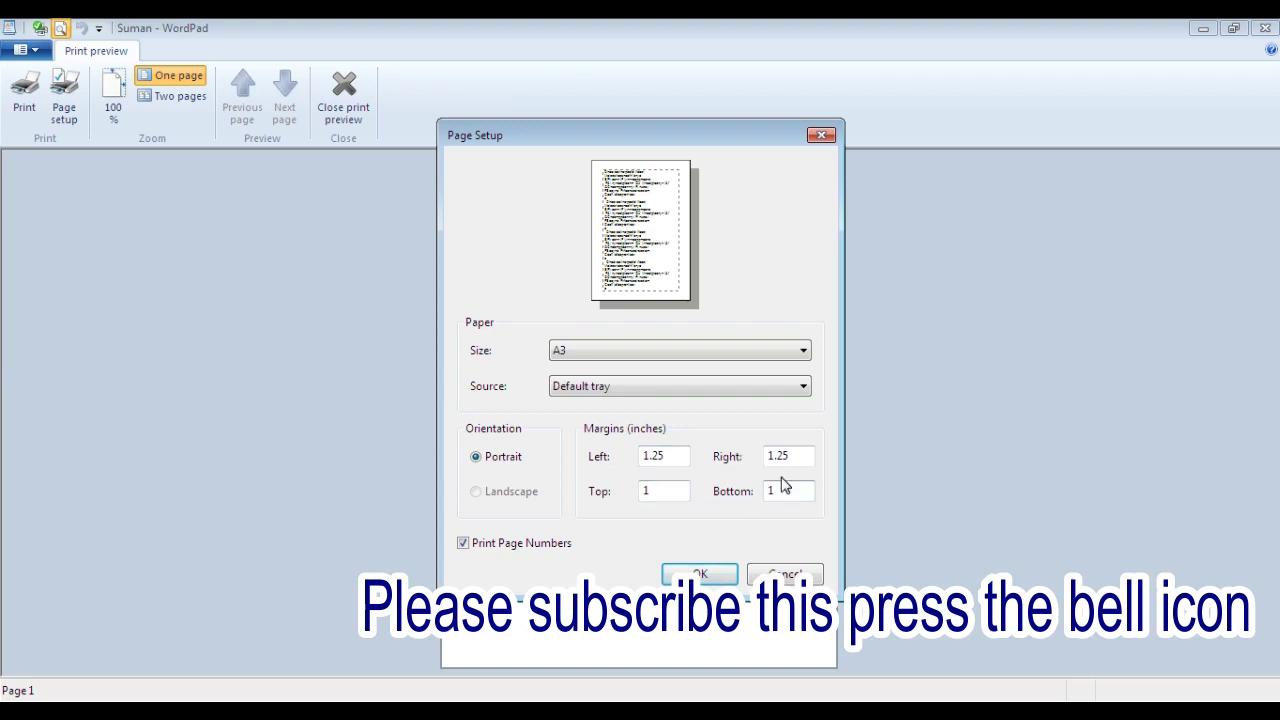
pyautogui.click(700, 575)
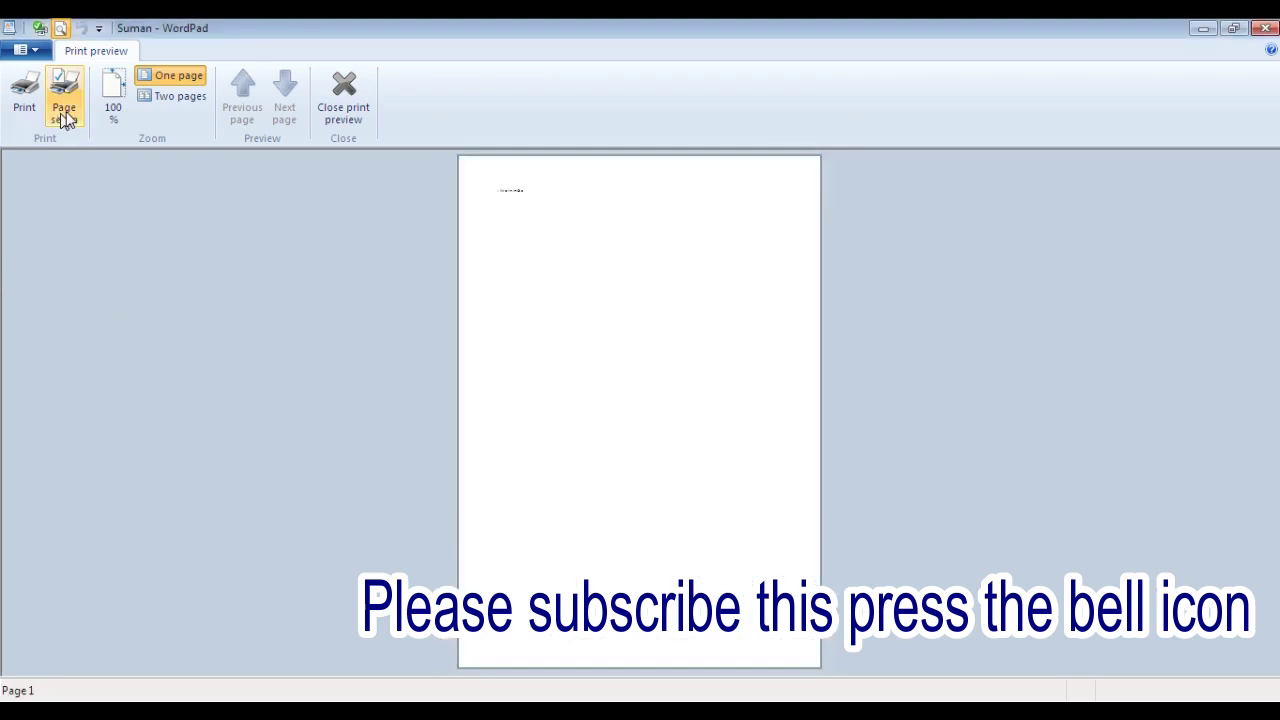
# Try the Two pages, zoomed, One page and 100% print preview views.
pyautogui.click(172, 97)
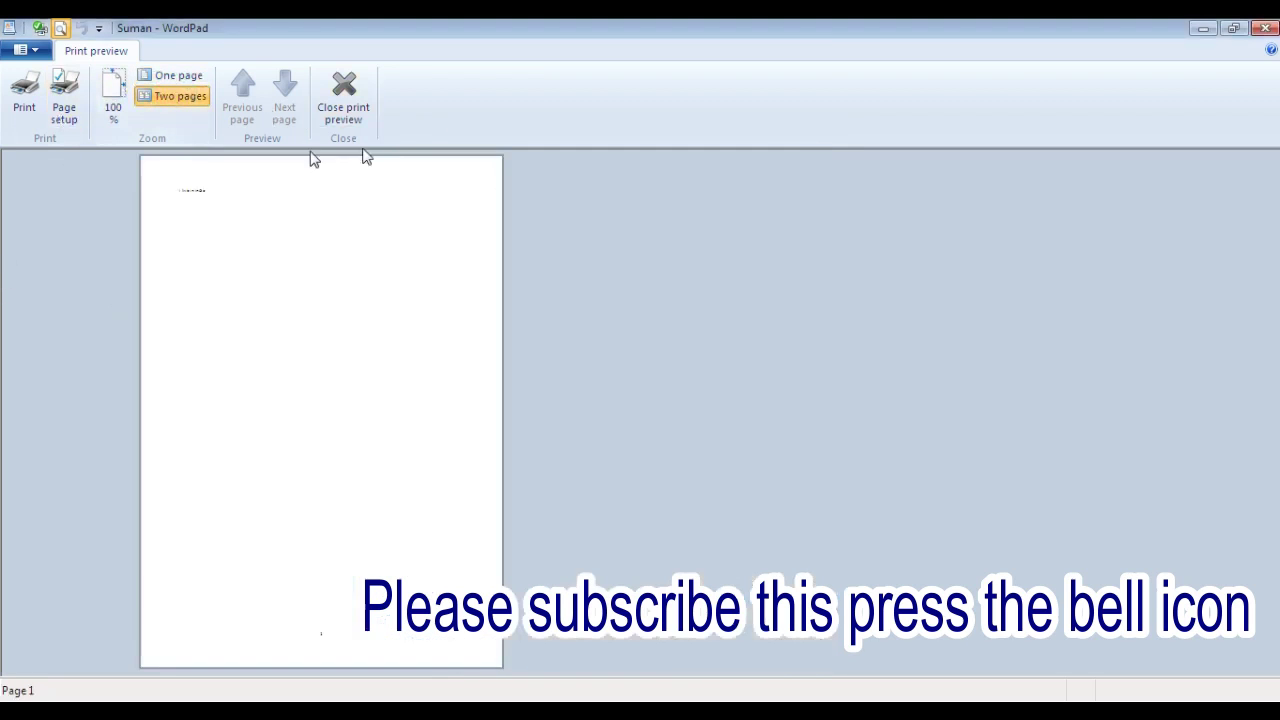
pyautogui.click(298, 370)
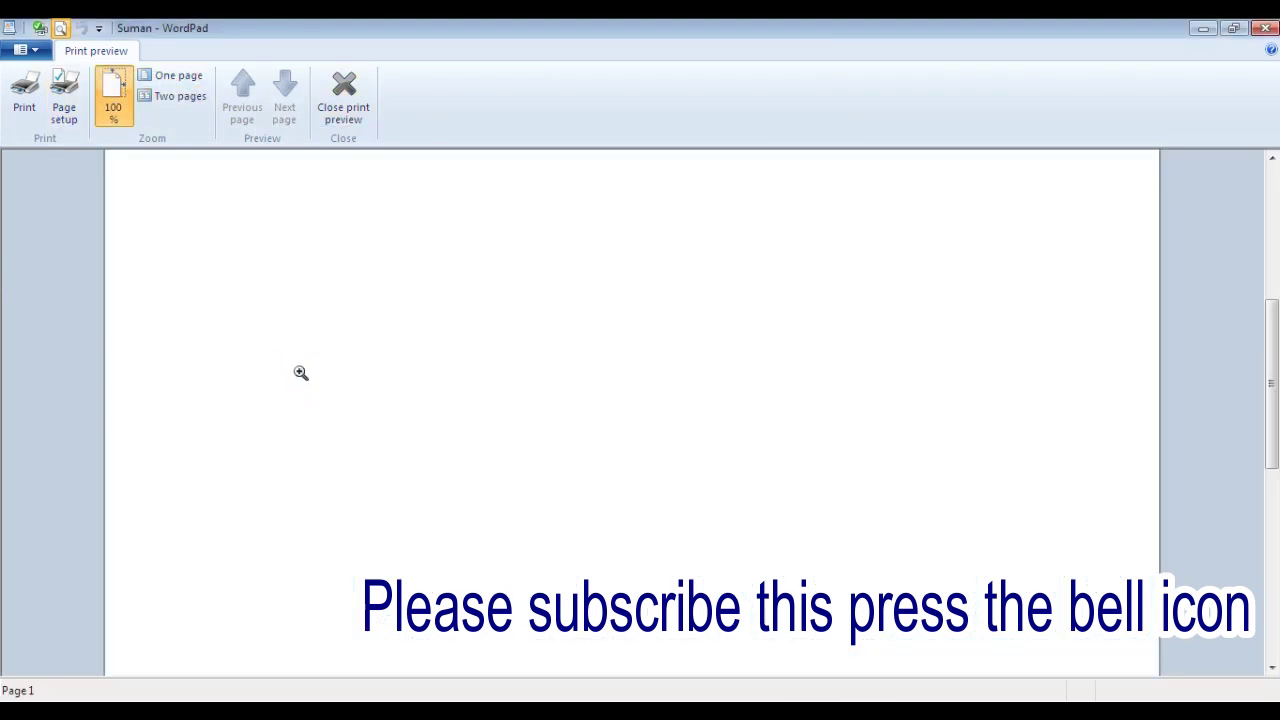
pyautogui.click(298, 370)
pyautogui.click(170, 76)
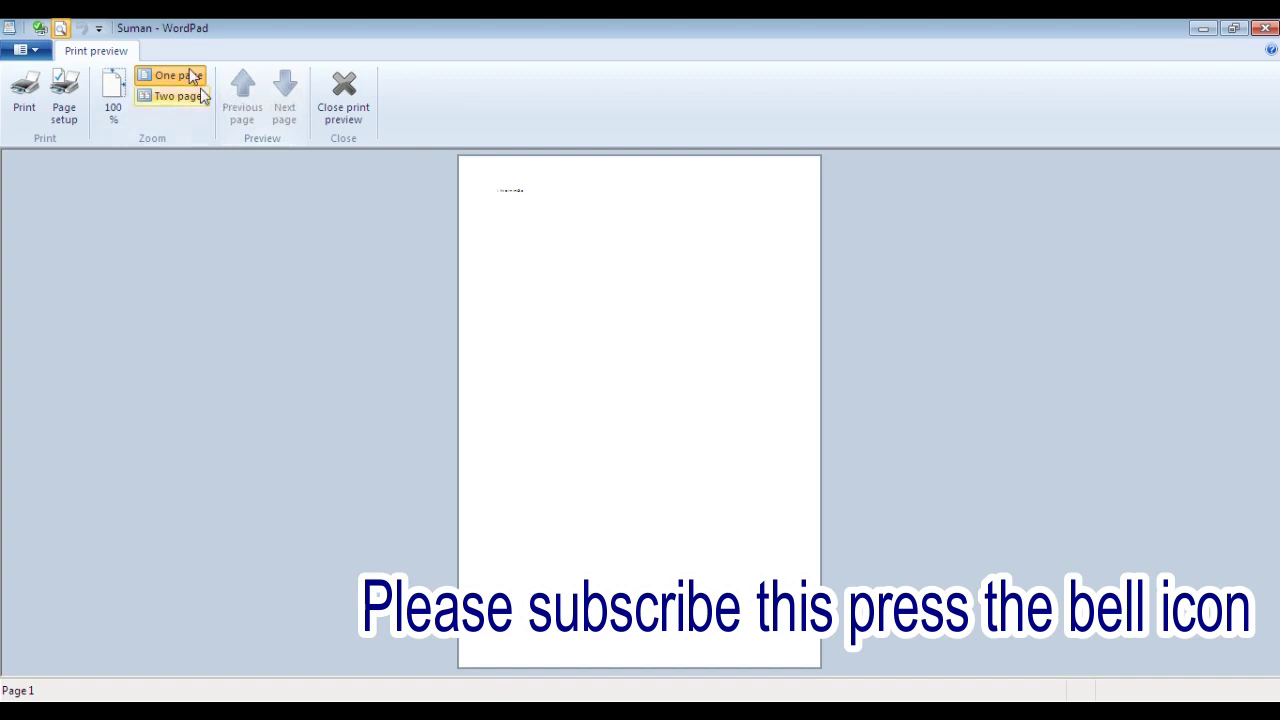
pyautogui.click(126, 98)
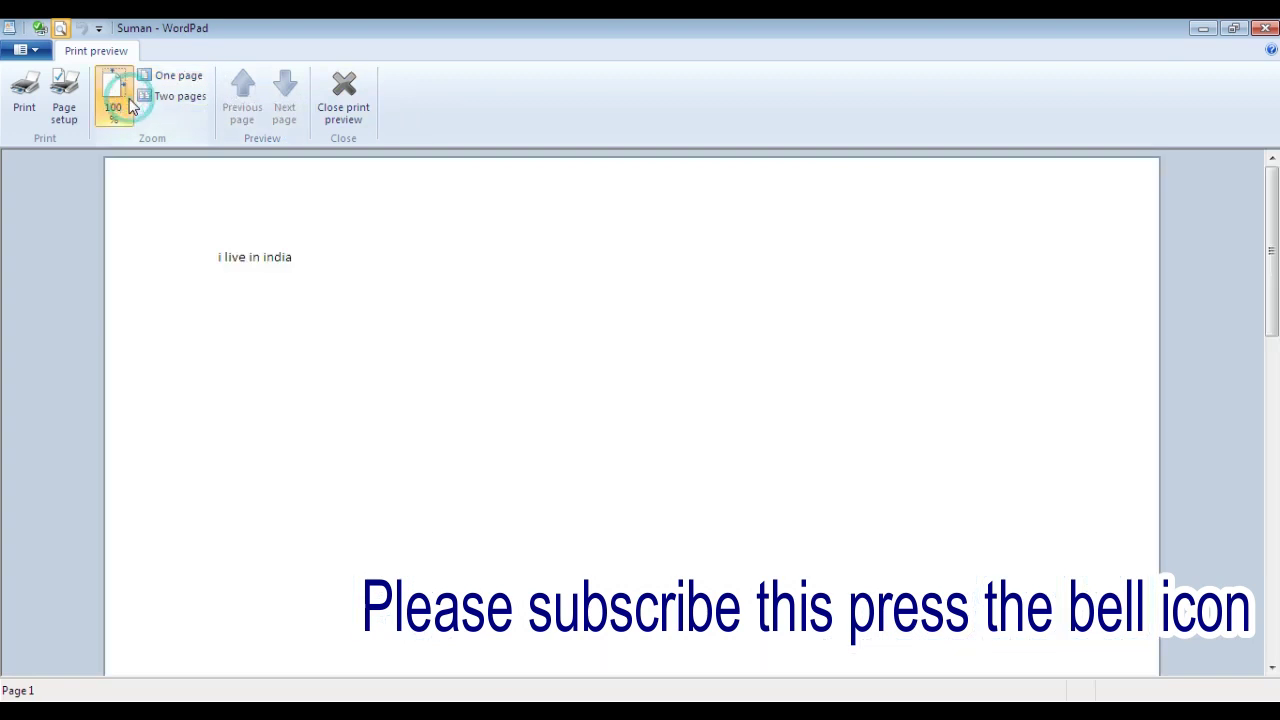
pyautogui.click(344, 110)
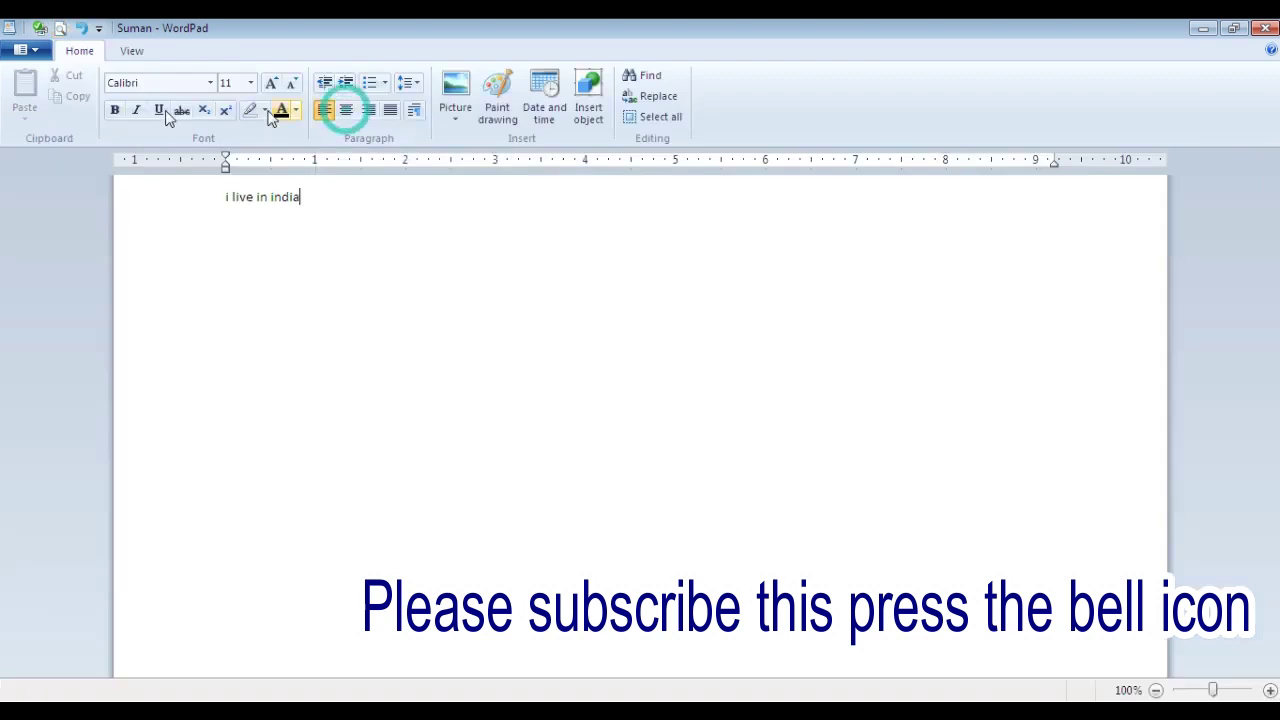
pyautogui.click(28, 49)
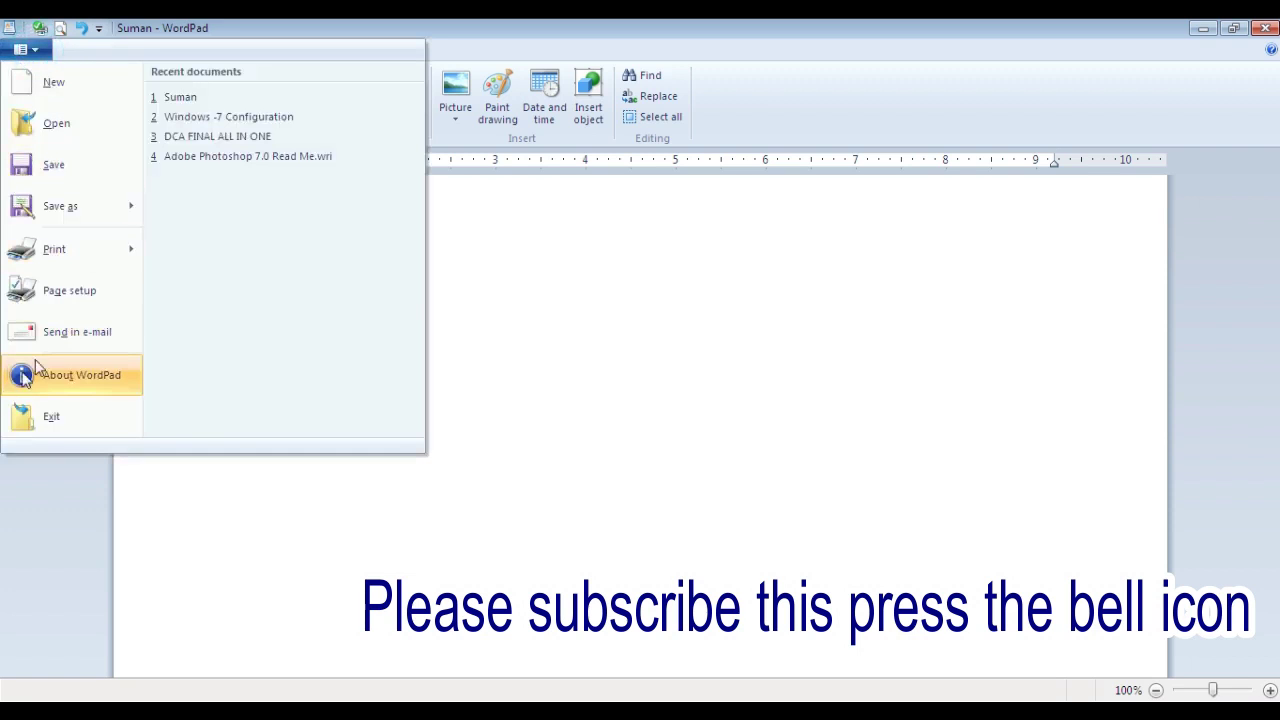
pyautogui.click(99, 288)
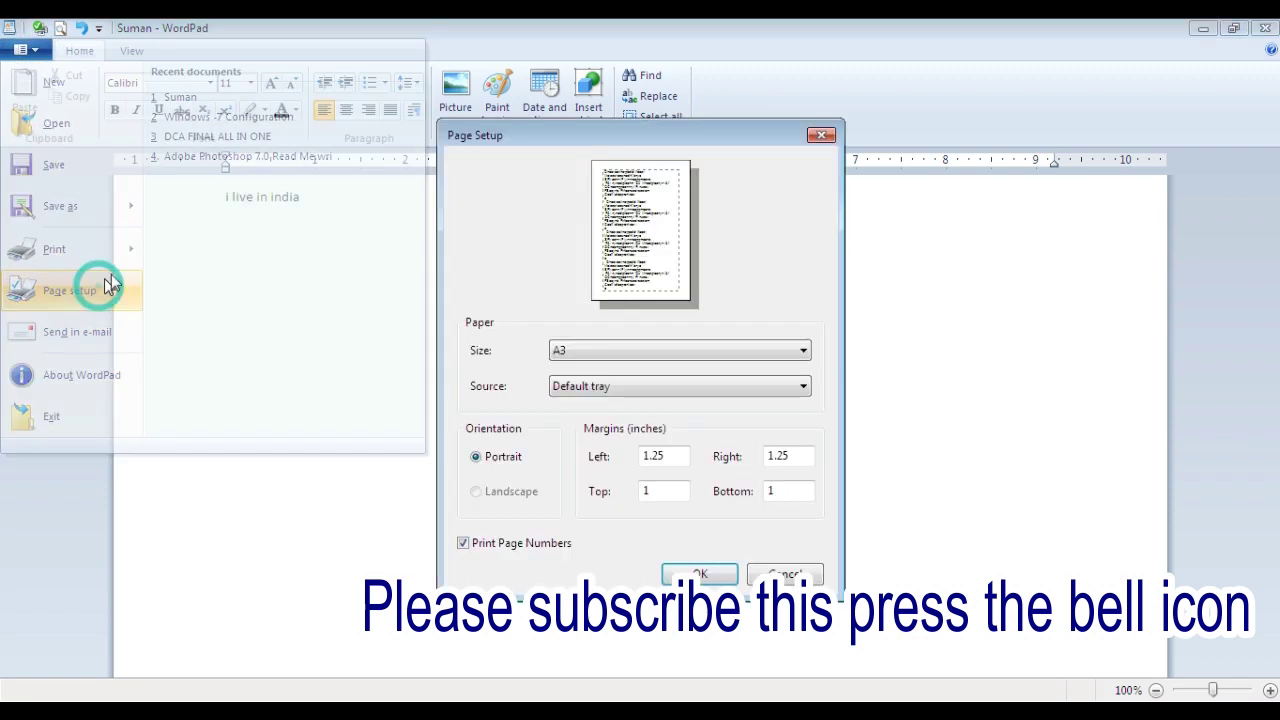
pyautogui.click(606, 350)
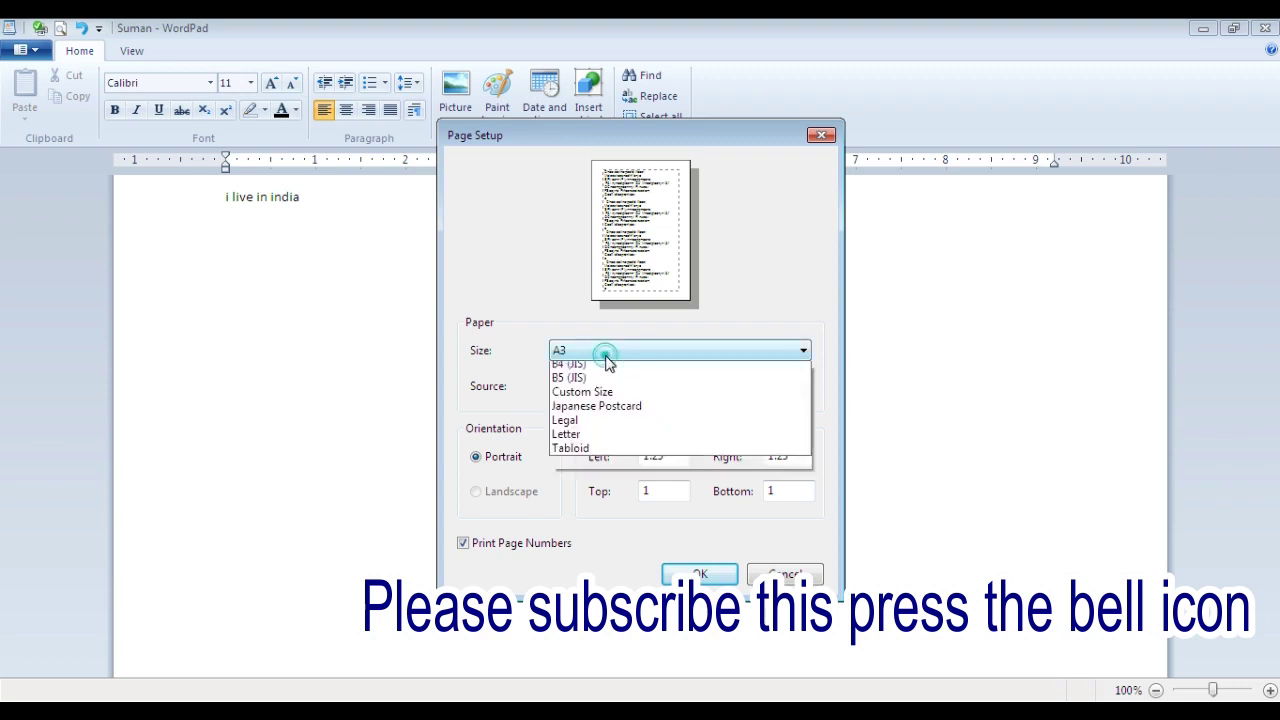
pyautogui.click(566, 383)
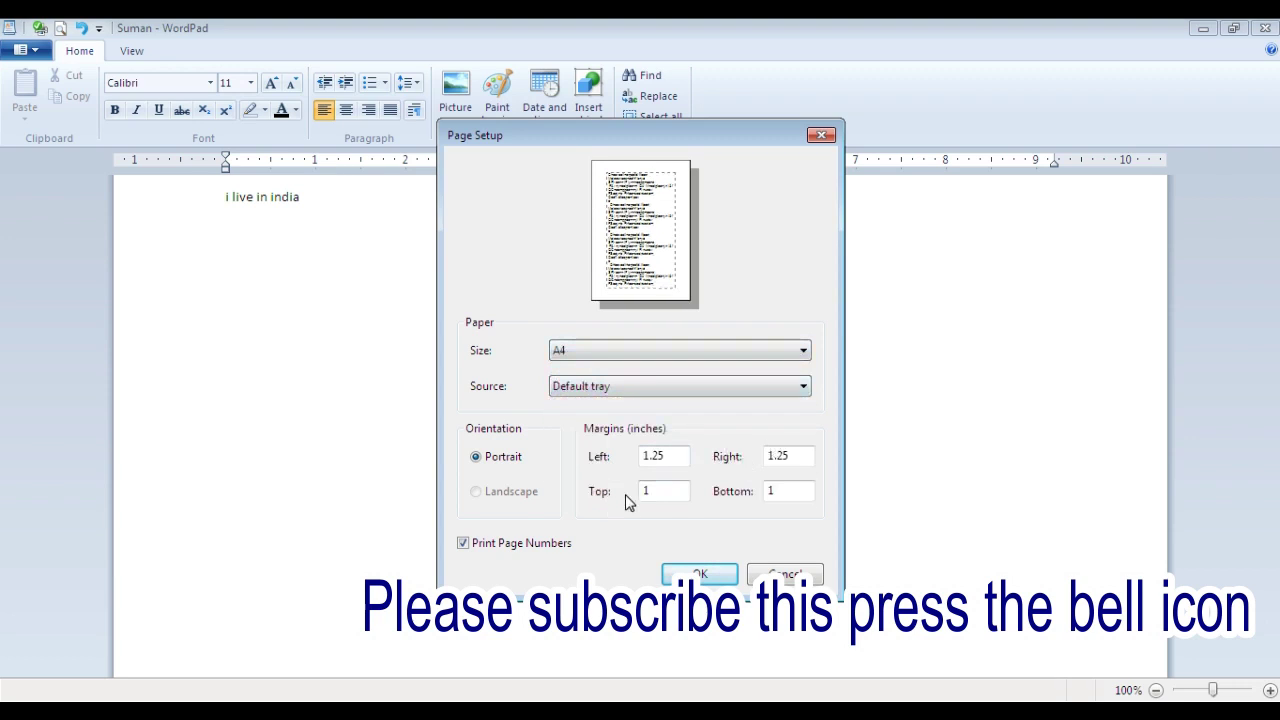
pyautogui.click(705, 574)
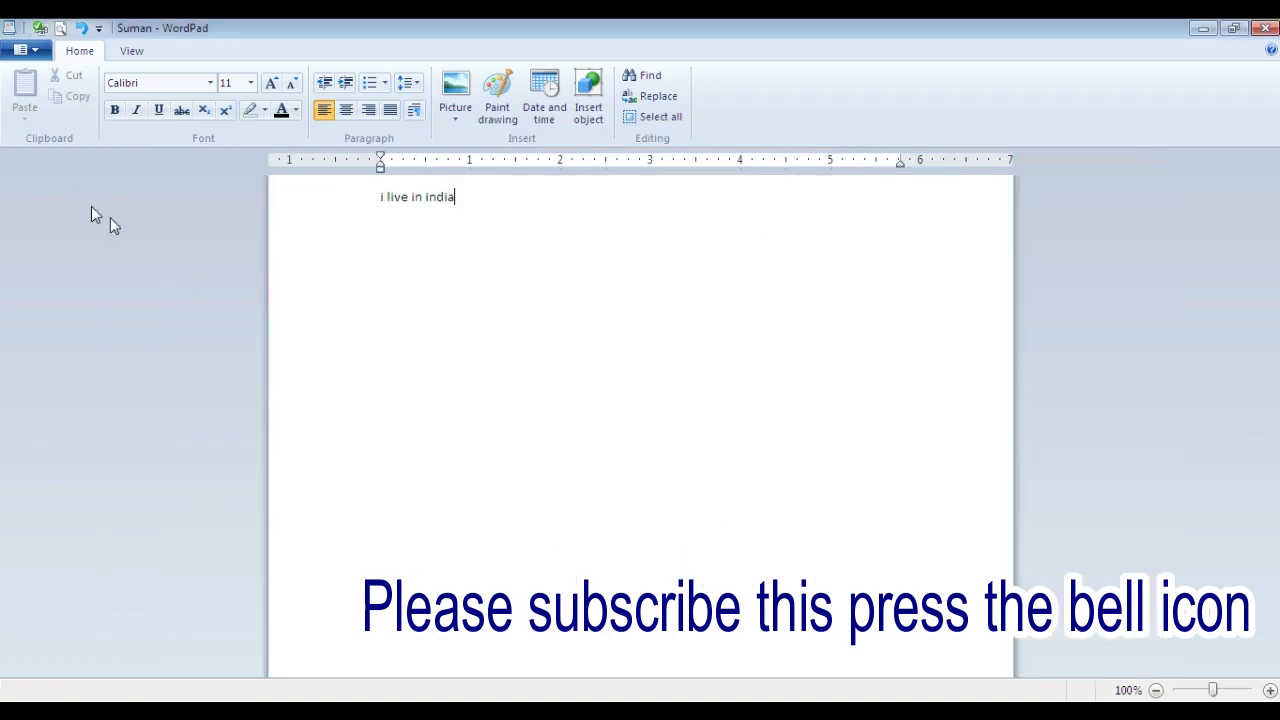
pyautogui.click(25, 49)
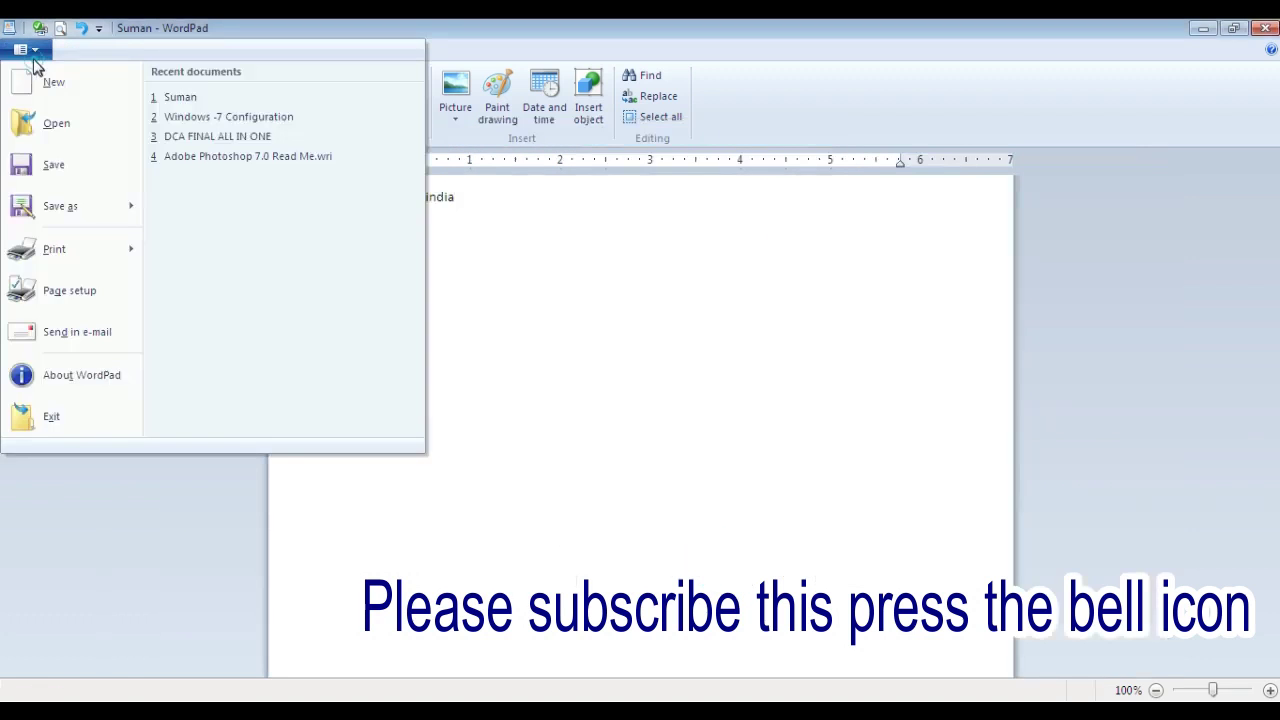
pyautogui.click(78, 340)
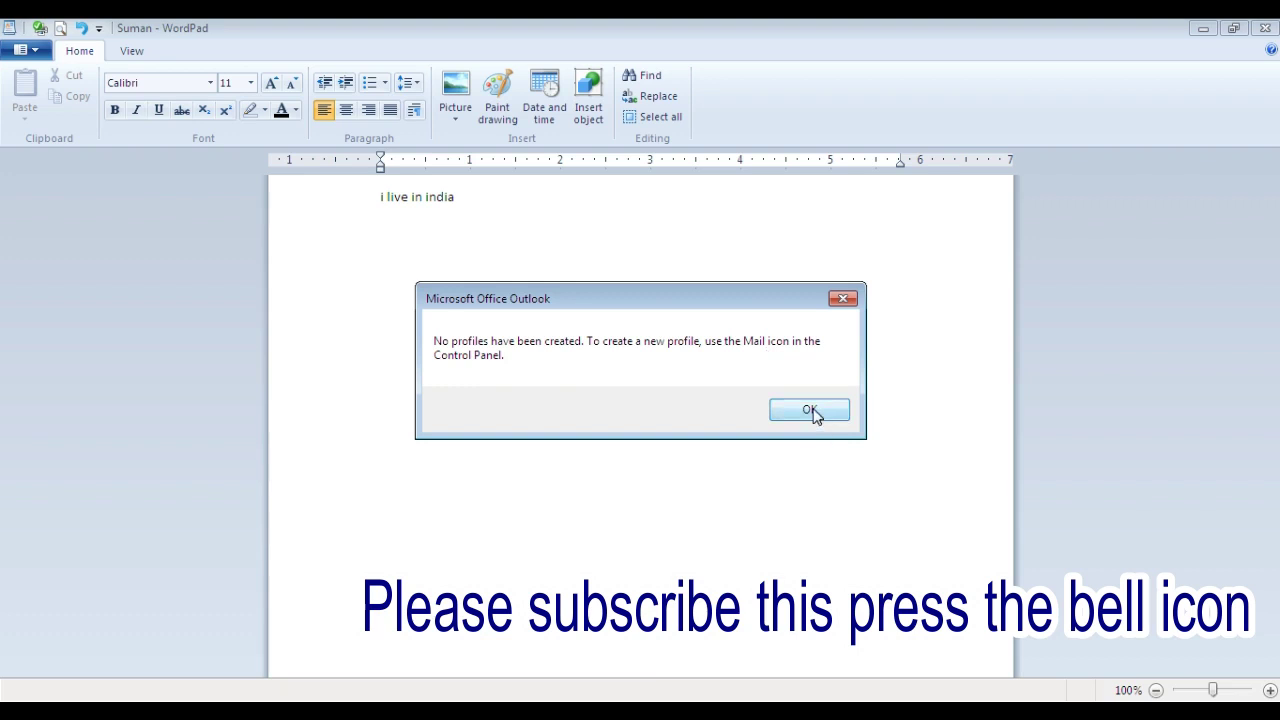
pyautogui.click(811, 411)
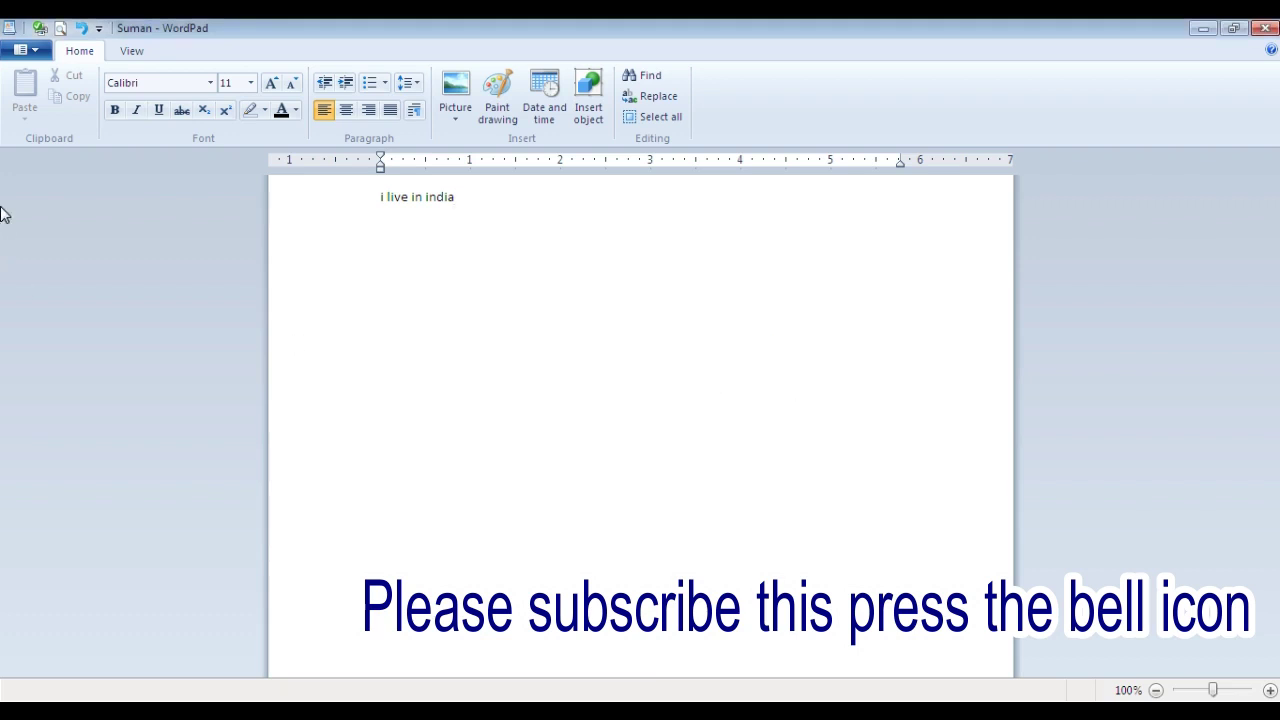
pyautogui.click(25, 50)
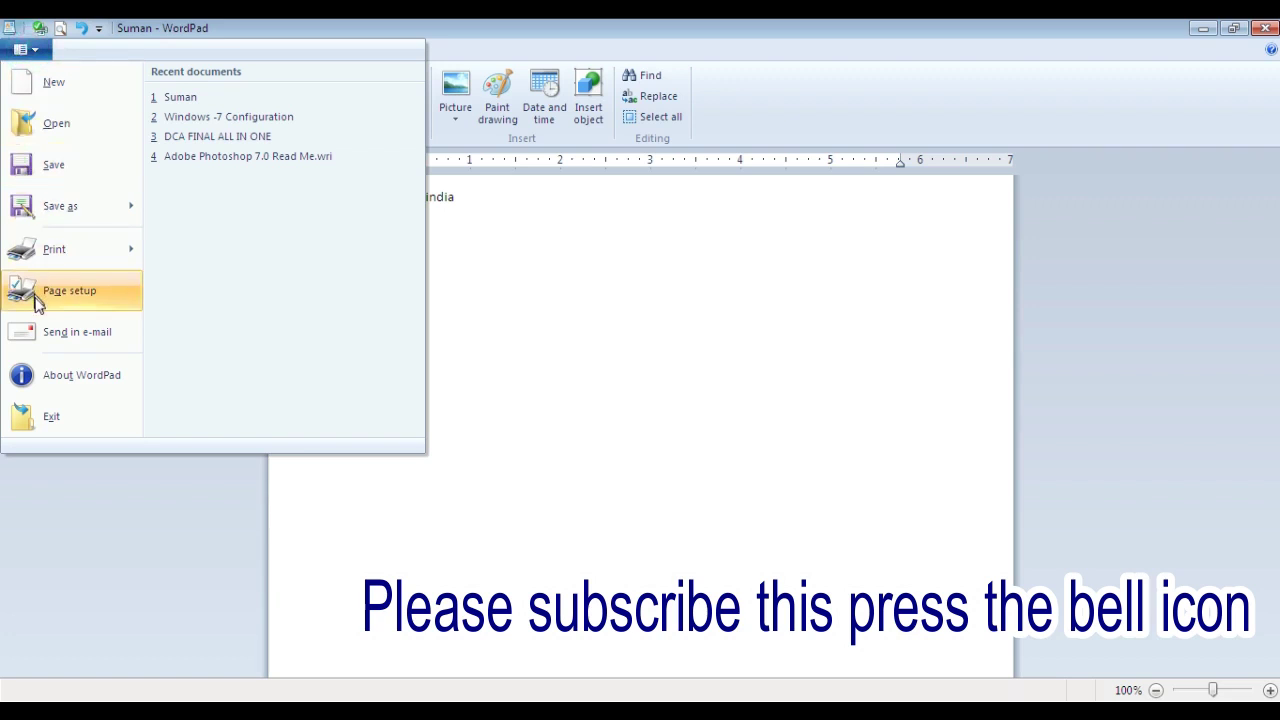
pyautogui.click(72, 376)
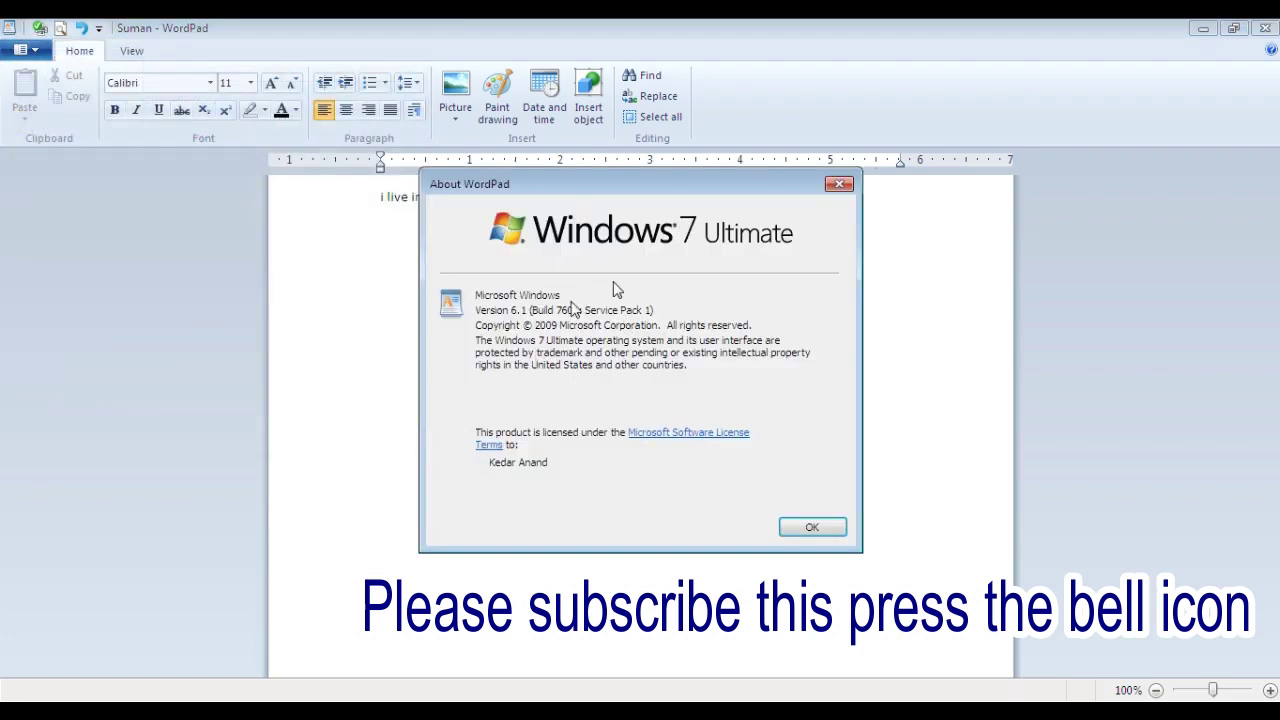
pyautogui.click(840, 185)
pyautogui.click(30, 48)
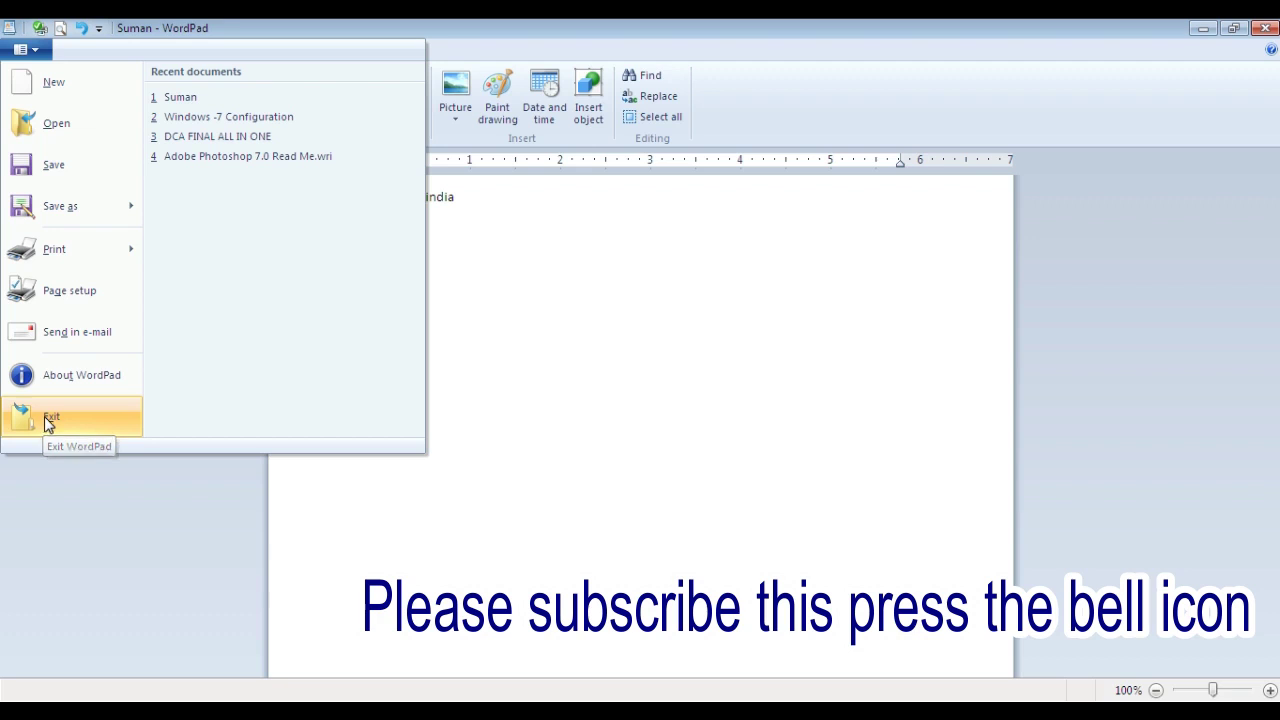
pyautogui.click(477, 246)
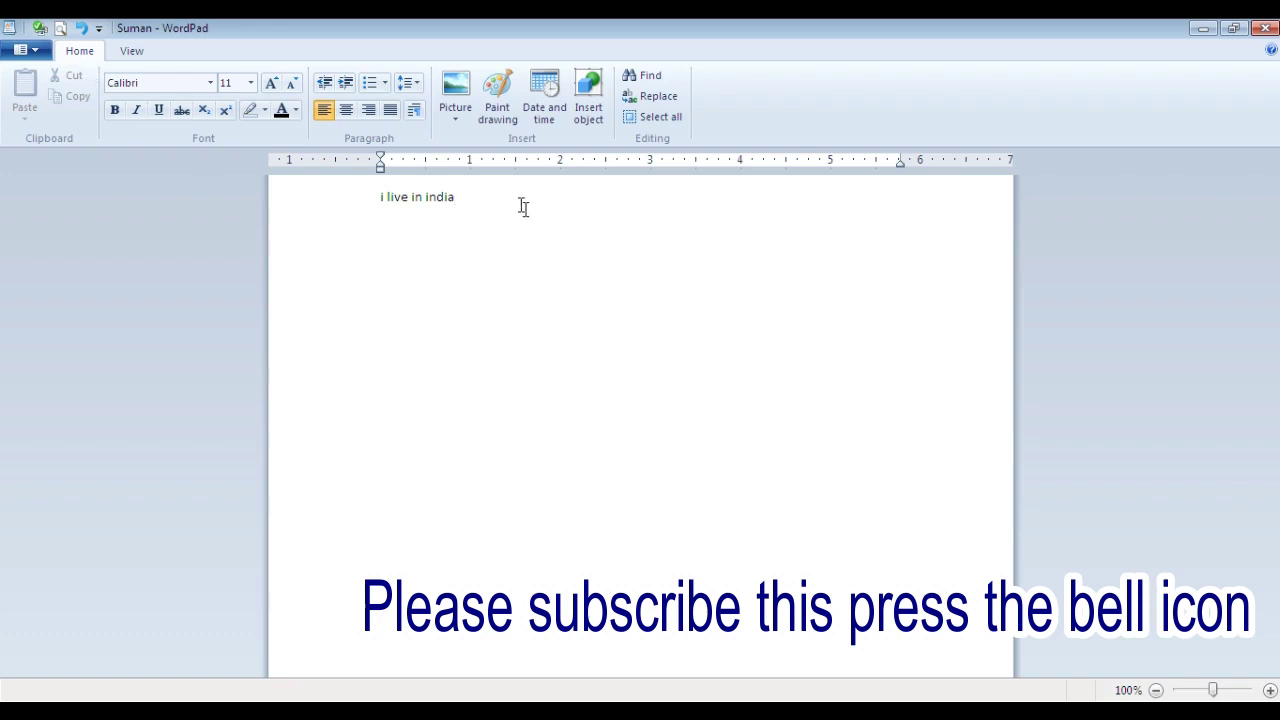
# Copy the line 'i live in india' and paste it repeatedly after the existing text.
pyautogui.tripleClick(506, 195)
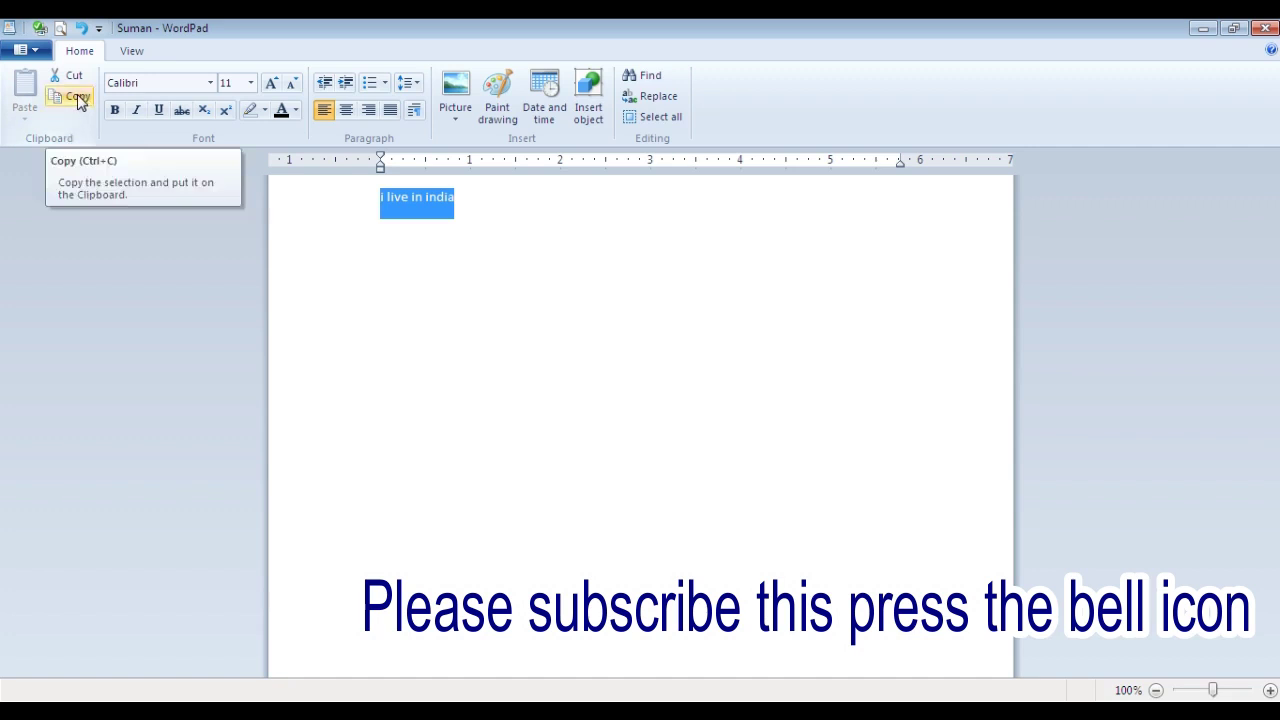
pyautogui.click(78, 97)
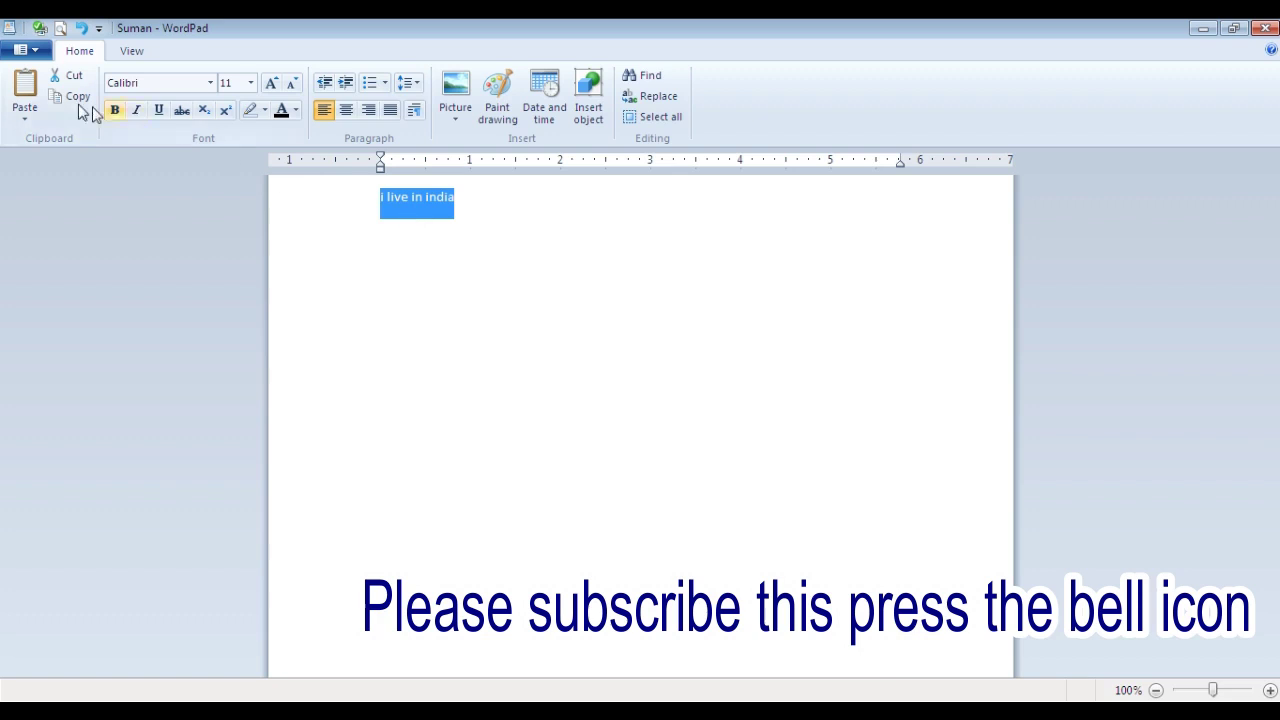
pyautogui.click(30, 88)
pyautogui.doubleClick(35, 90)
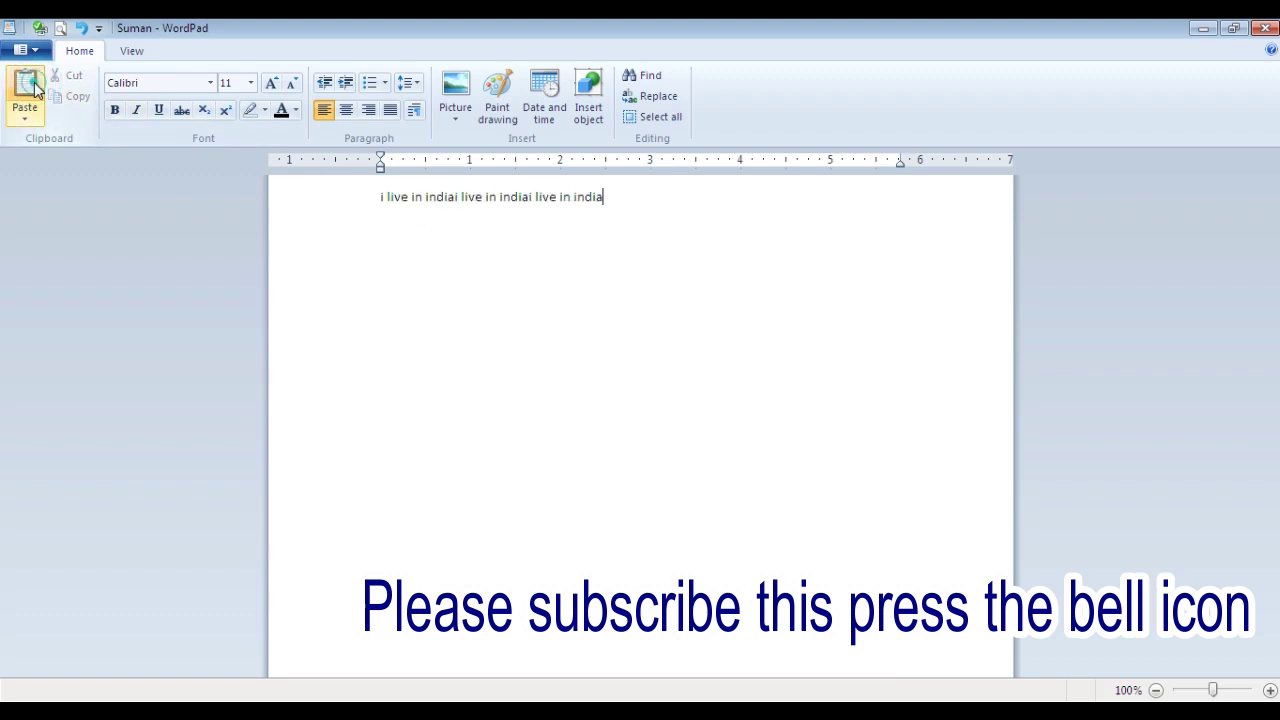
pyautogui.doubleClick(35, 90)
pyautogui.doubleClick(35, 90)
pyautogui.tripleClick(35, 90)
pyautogui.click(35, 90)
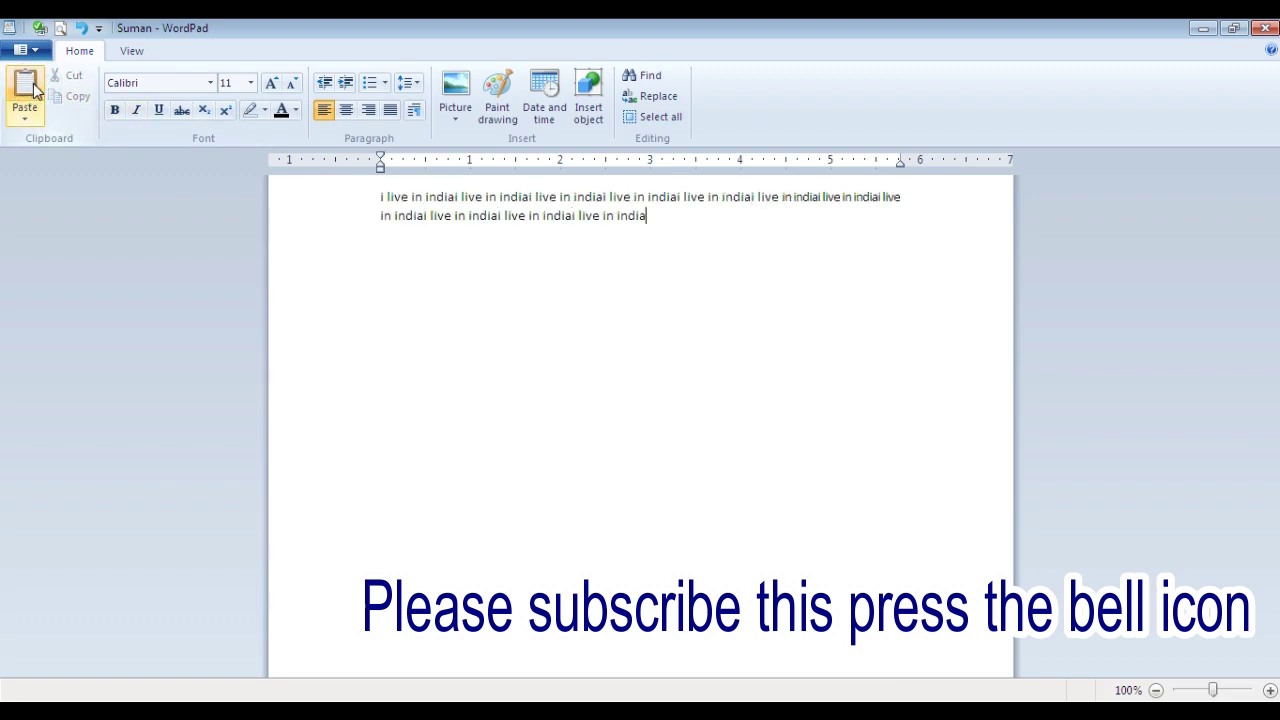
# Paste a few more copies, then cut the overflowing second and third lines.
pyautogui.doubleClick(35, 90)
pyautogui.doubleClick(35, 90)
pyautogui.moveTo(497, 243); pyautogui.dragTo(380, 215)
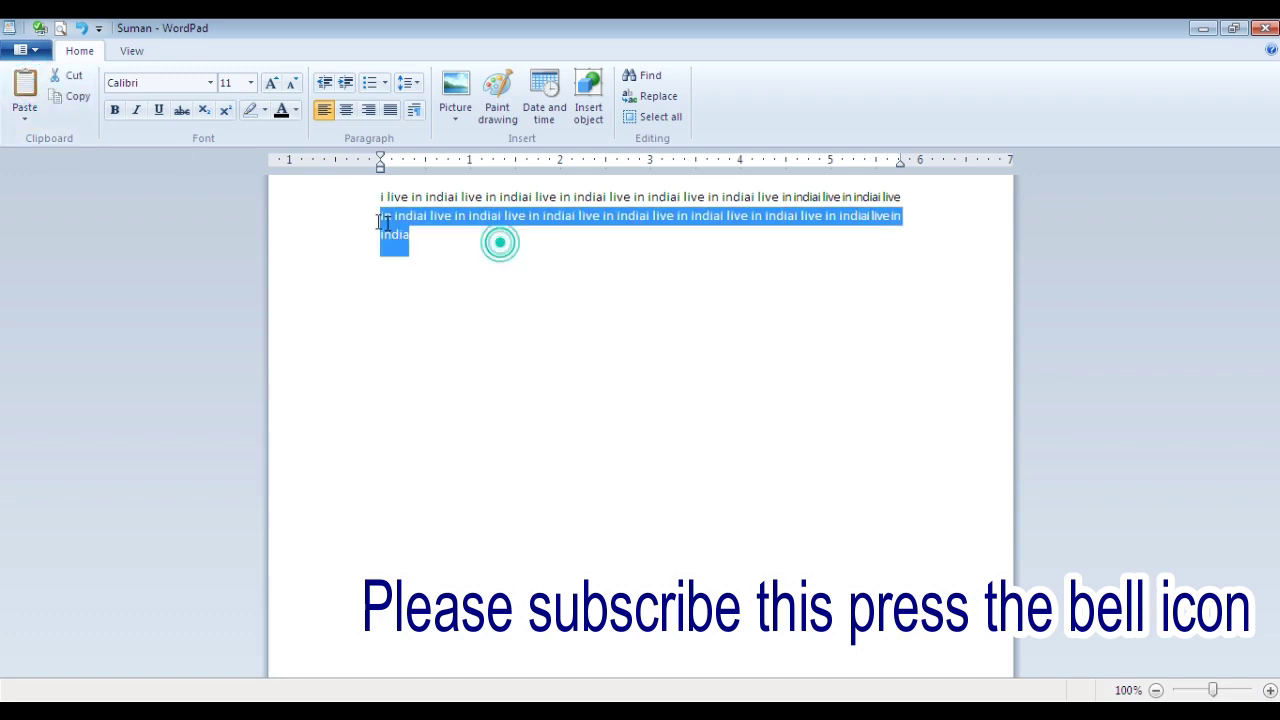
pyautogui.click(72, 80)
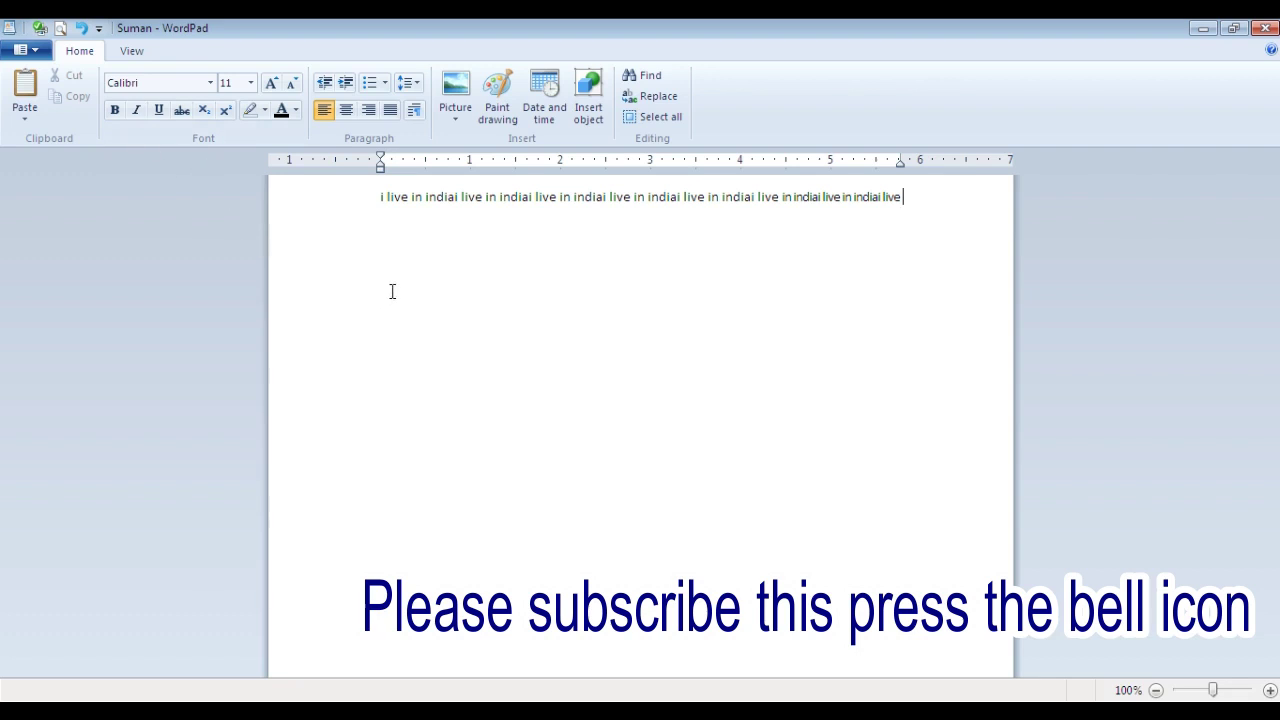
# Paste the cut sentences lower down, then paste them again as Rich Text (RTF).
pyautogui.click(30, 98)
pyautogui.click(25, 118)
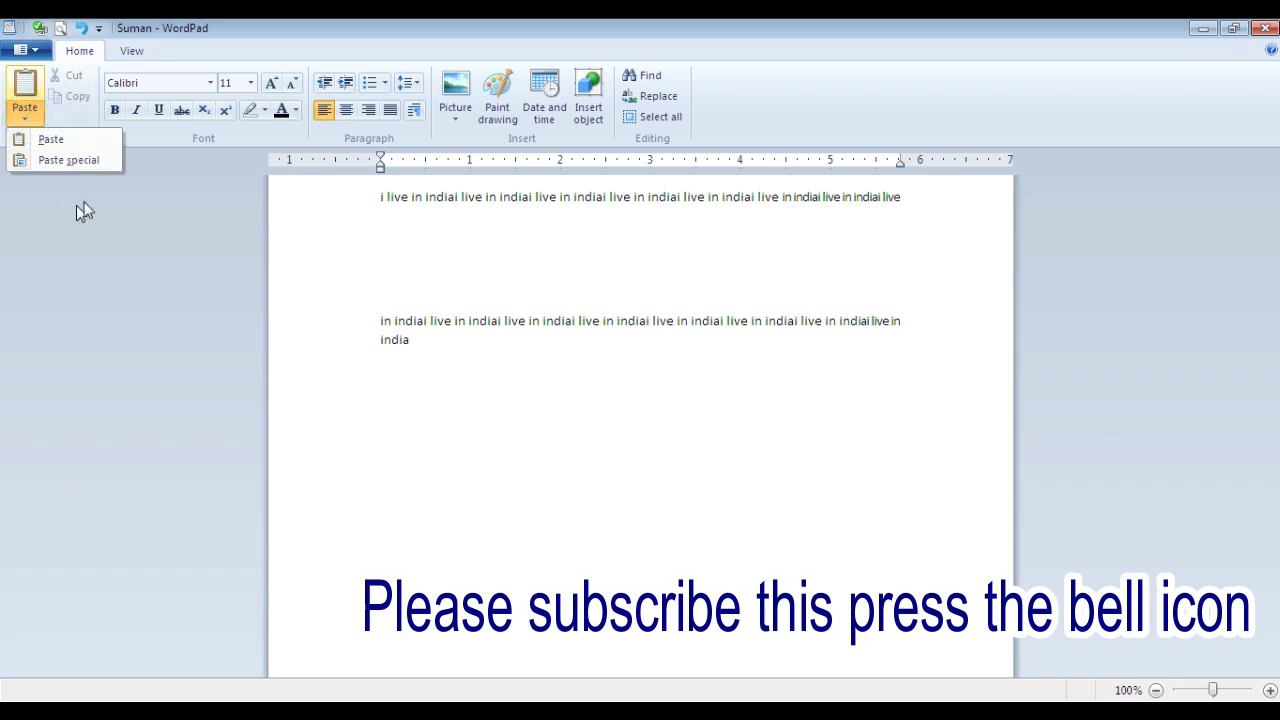
pyautogui.click(92, 160)
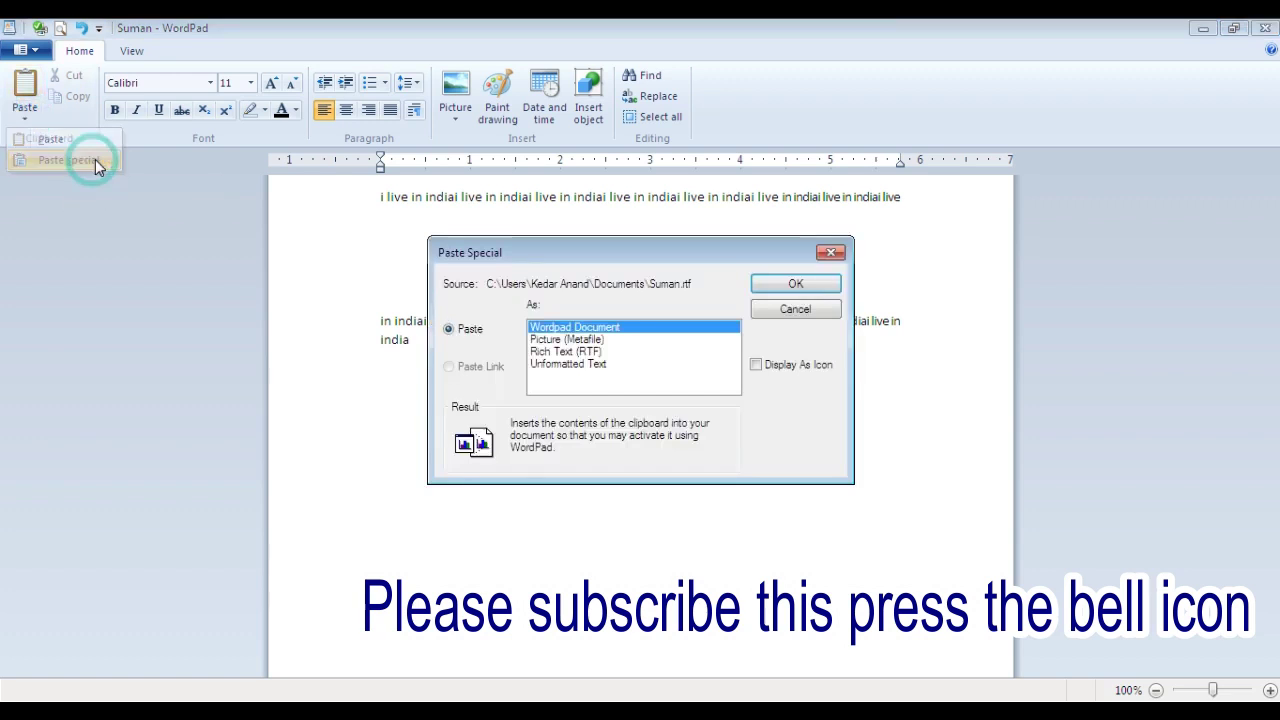
pyautogui.click(572, 352)
pyautogui.click(778, 282)
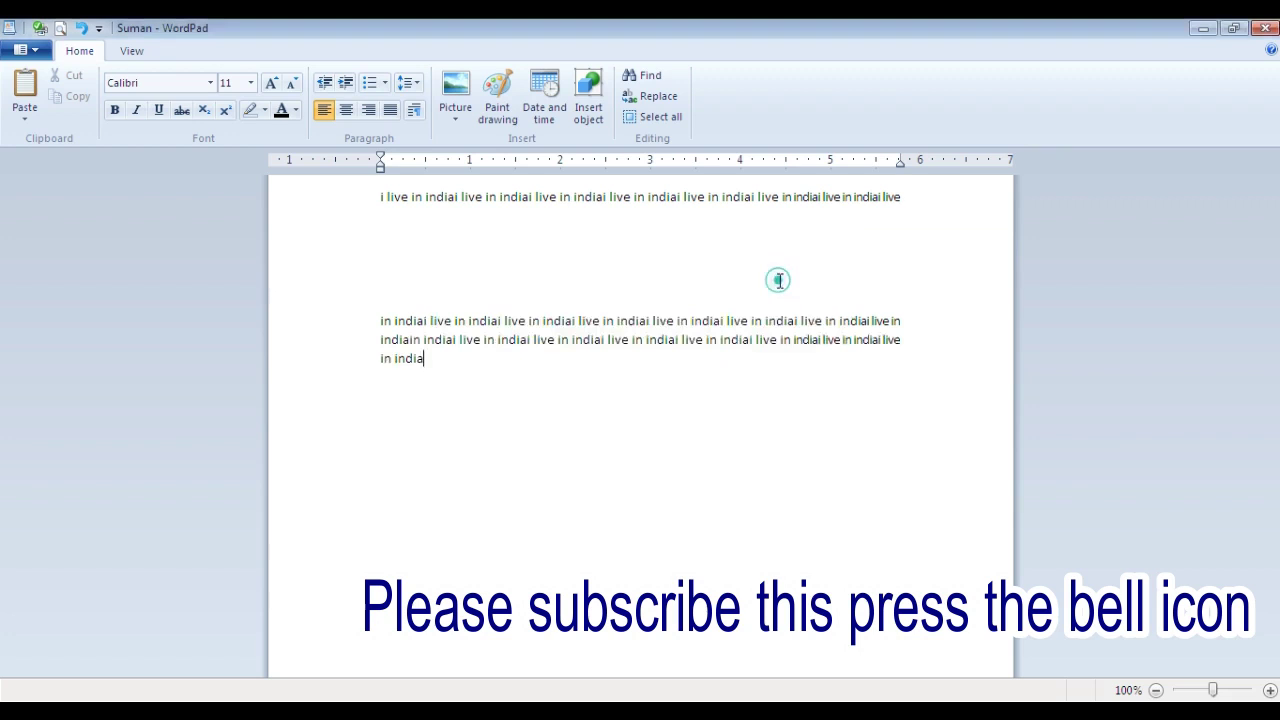
# Paste the cut sentences once more as Unformatted Text.
pyautogui.click(36, 121)
pyautogui.click(53, 167)
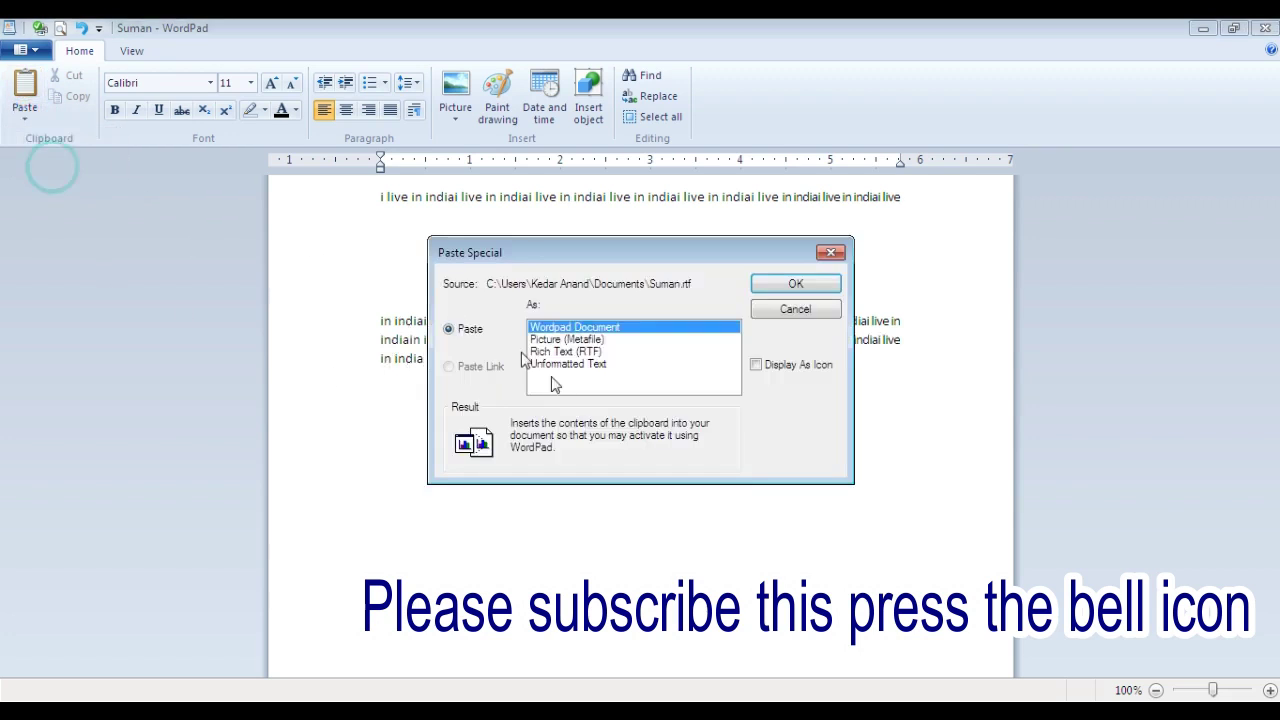
pyautogui.click(566, 364)
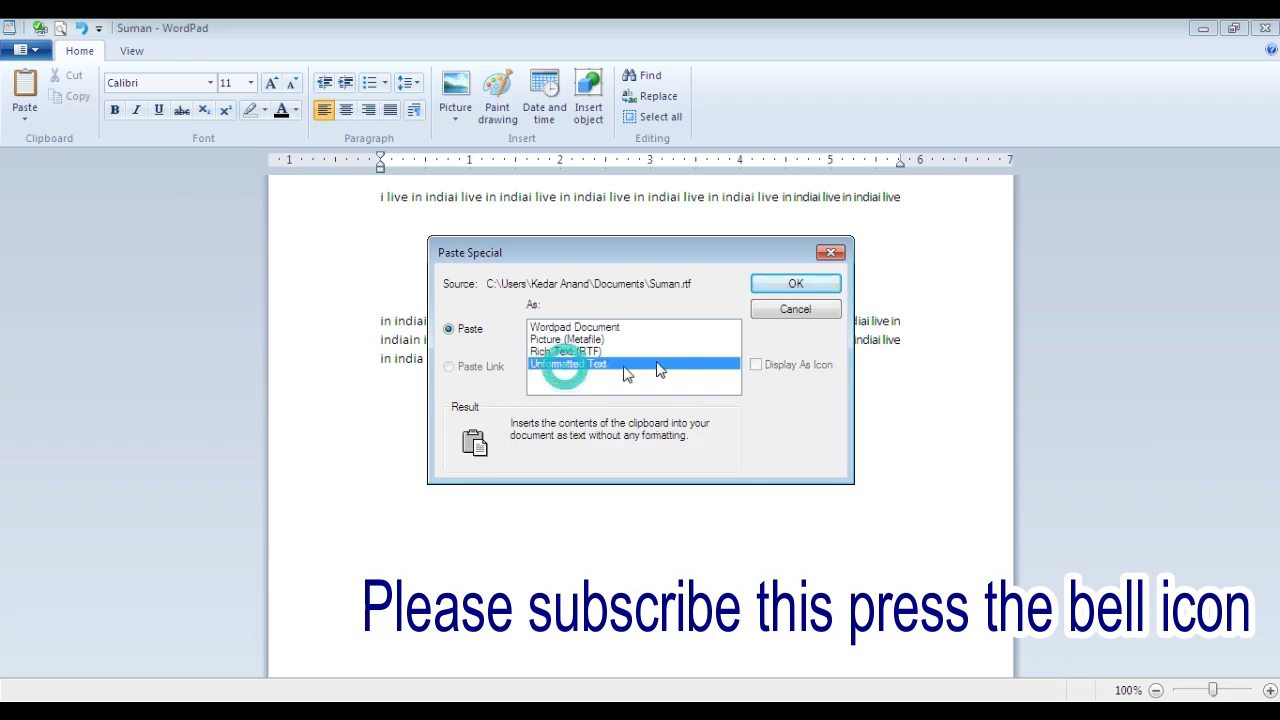
pyautogui.click(777, 284)
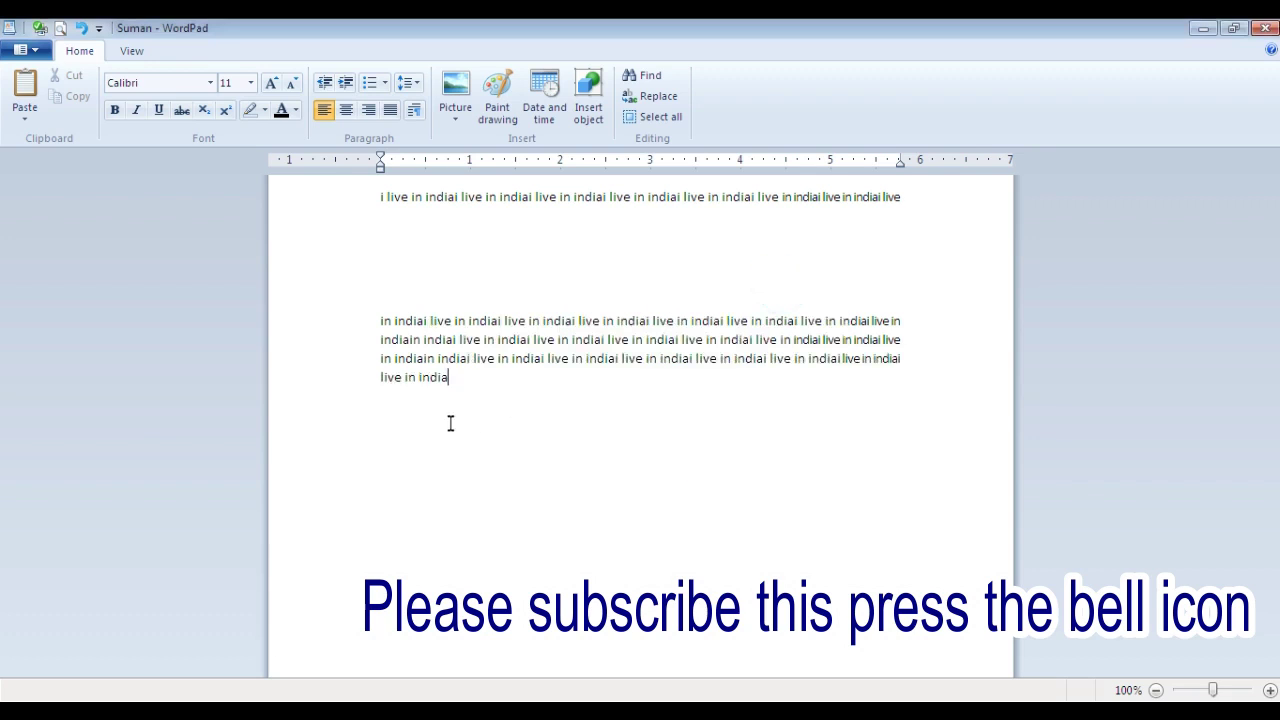
# Paste the sentences as a Picture (Metafile) object and resize it by its handles.
pyautogui.click(25, 117)
pyautogui.click(89, 165)
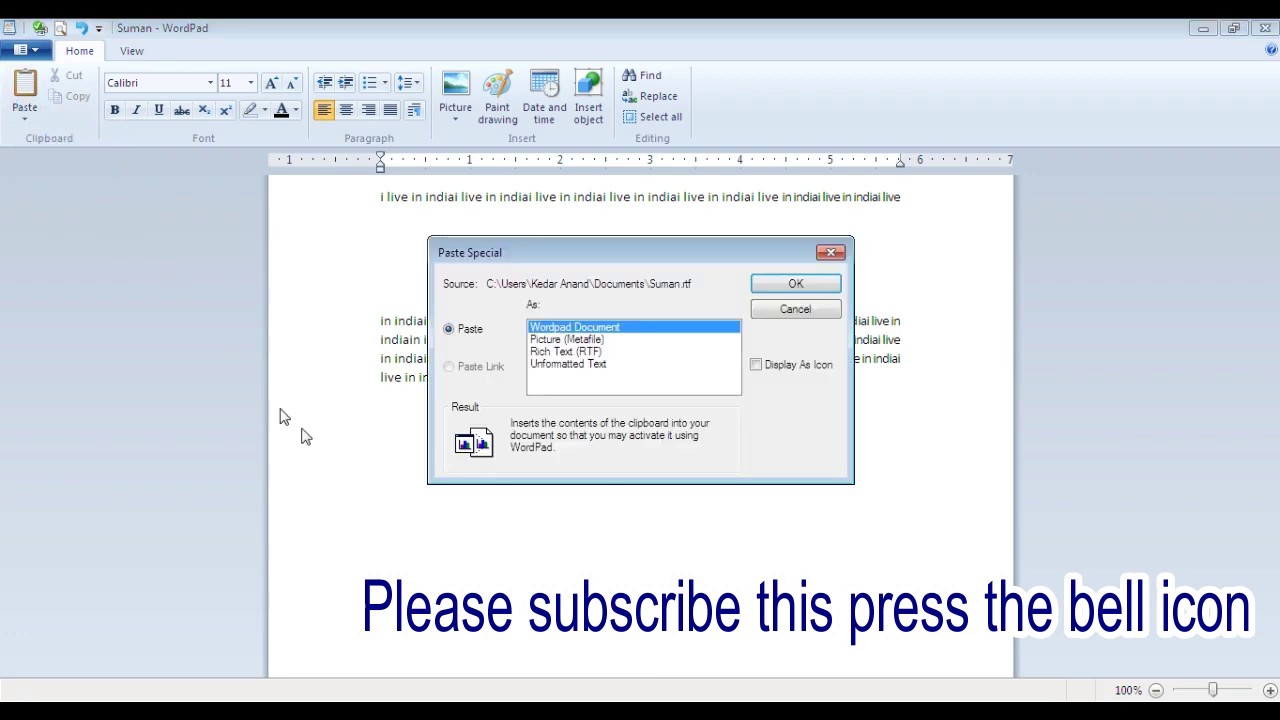
pyautogui.click(566, 340)
pyautogui.click(790, 284)
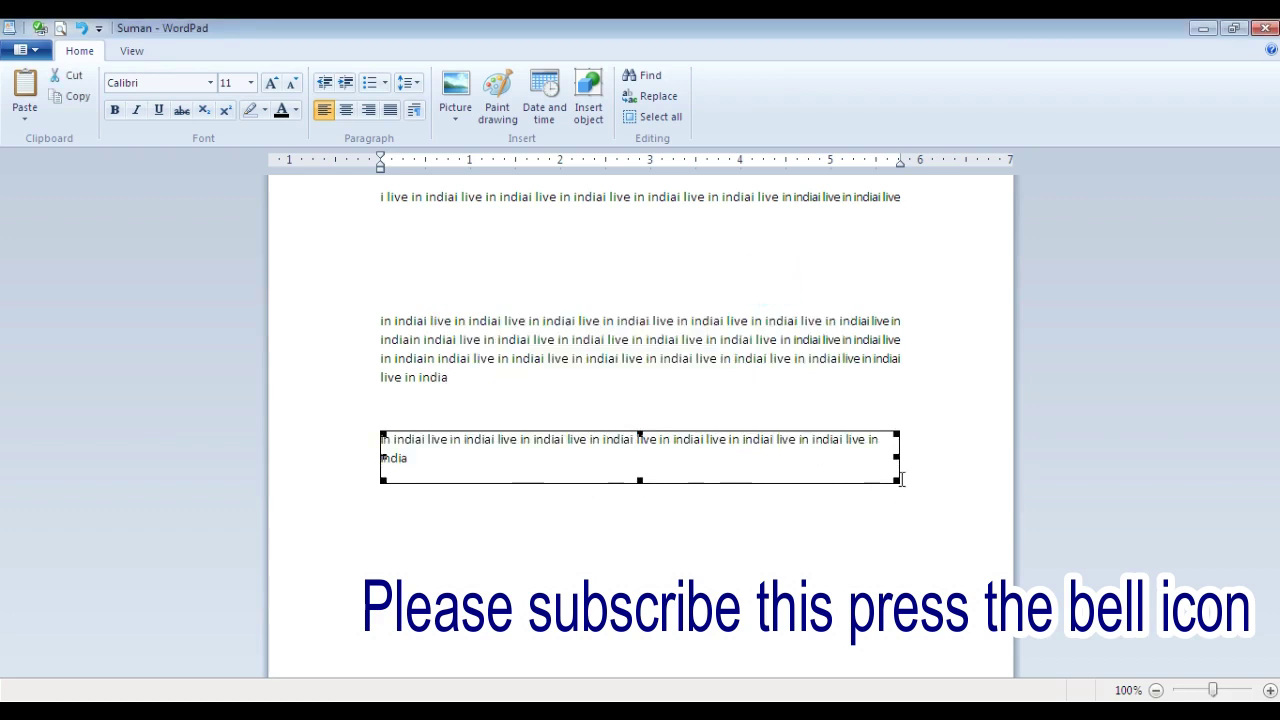
pyautogui.moveTo(896, 480); pyautogui.dragTo(728, 508)
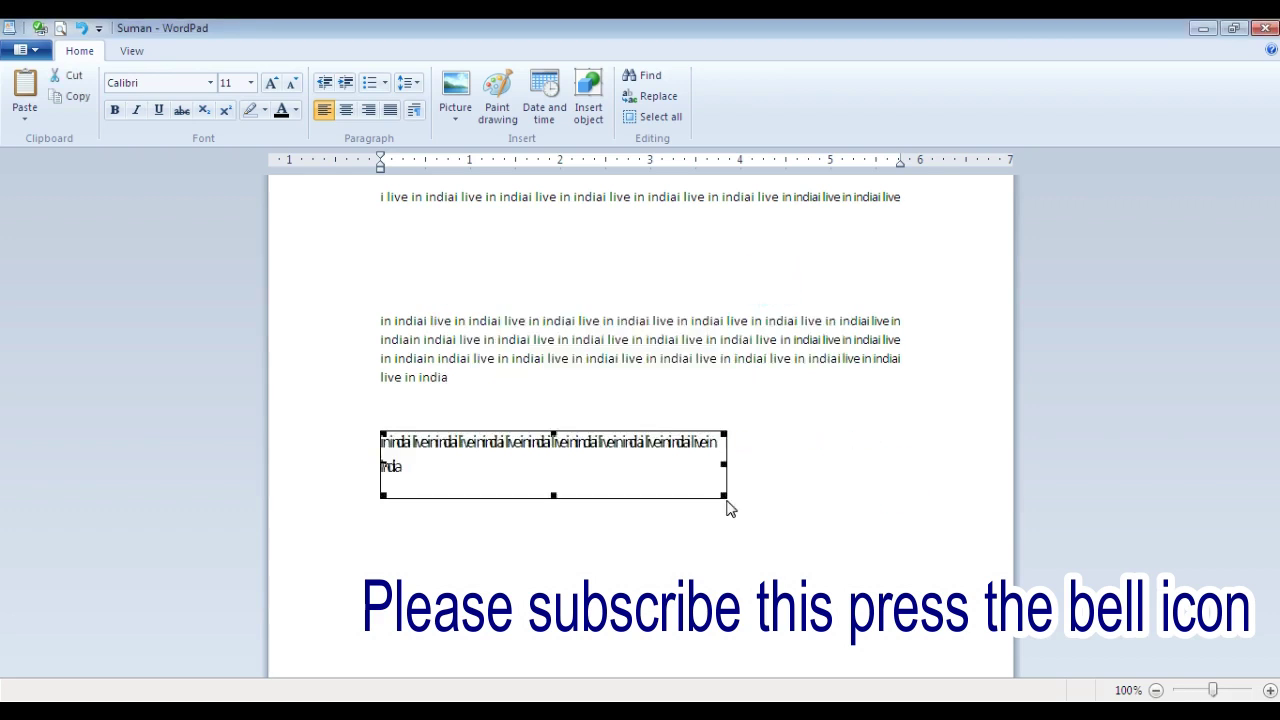
pyautogui.moveTo(726, 464); pyautogui.dragTo(912, 464)
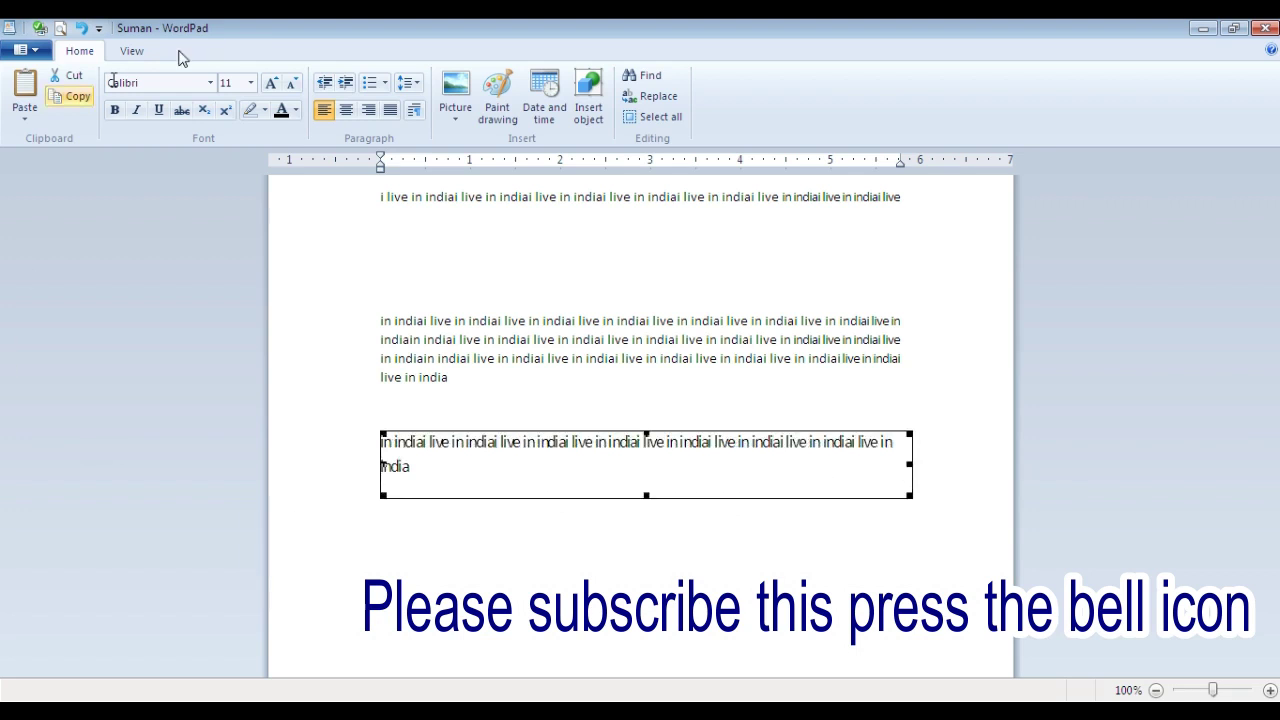
# Deselect the picture and select the middle paragraph of repeated sentences.
pyautogui.click(209, 82)
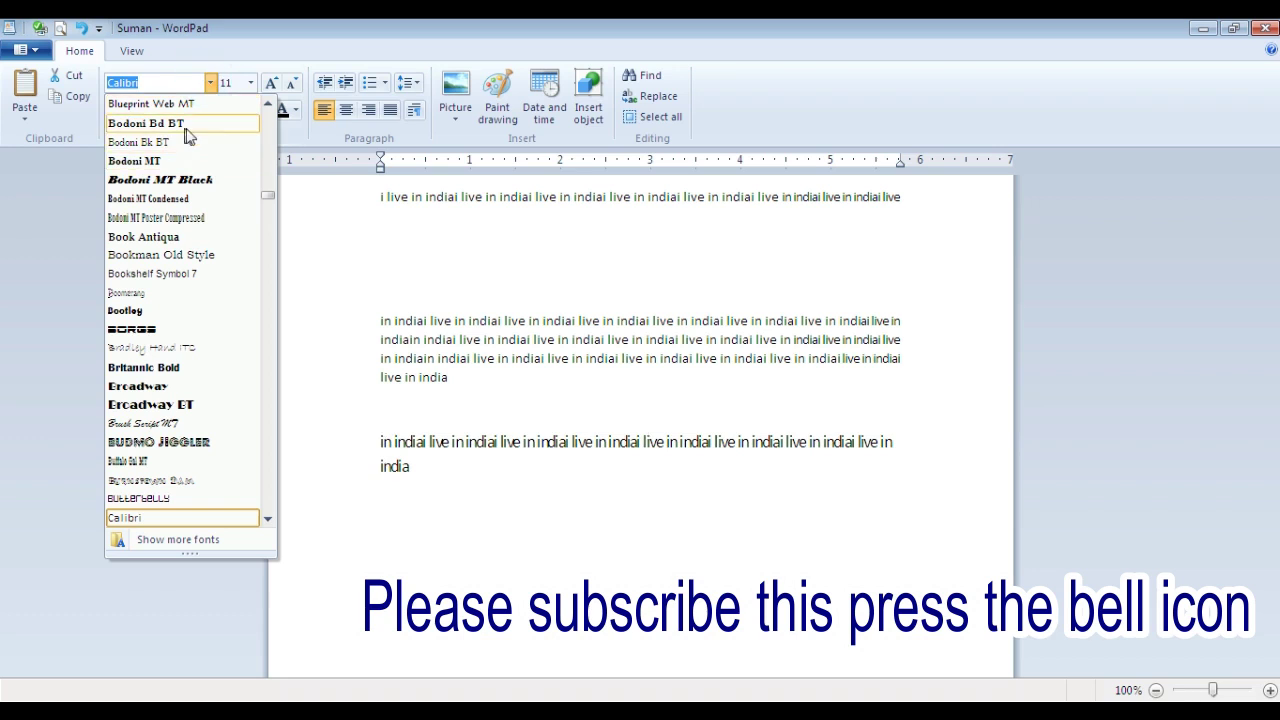
pyautogui.click(488, 391)
pyautogui.moveTo(488, 391); pyautogui.dragTo(325, 325)
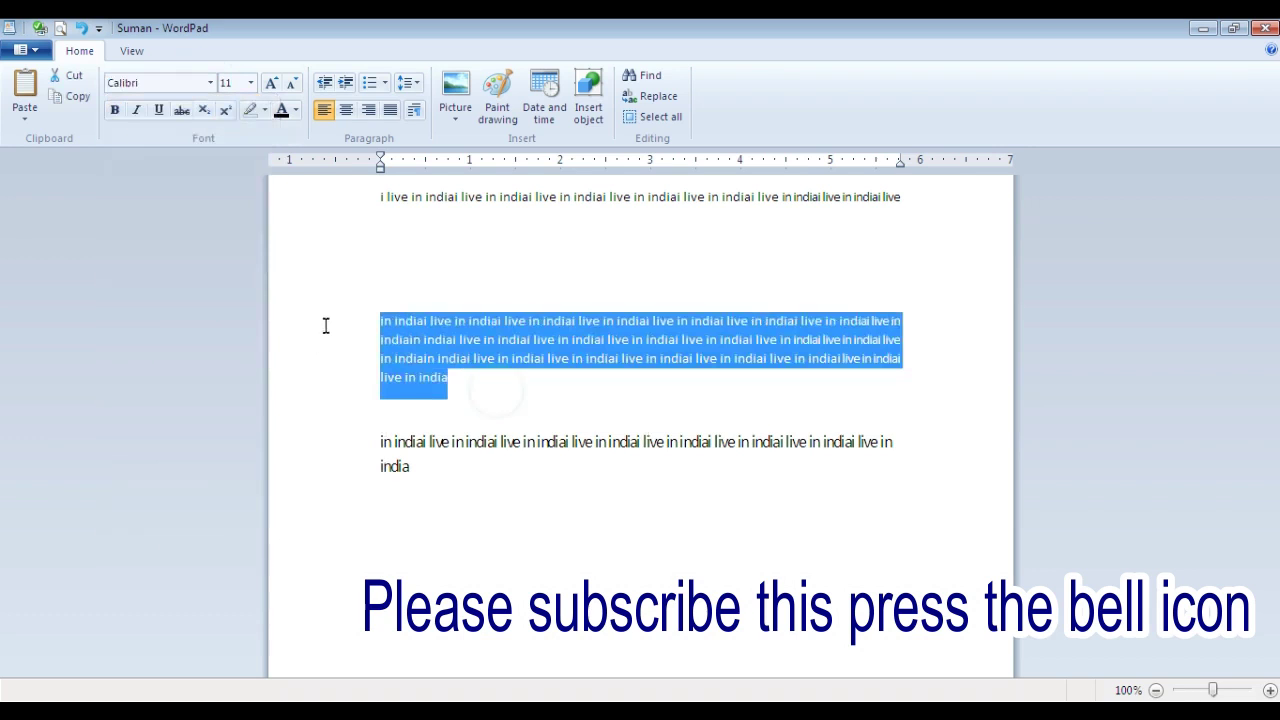
# Preview fonts on the selected paragraph and apply Budmo Jiggler.
pyautogui.click(210, 82)
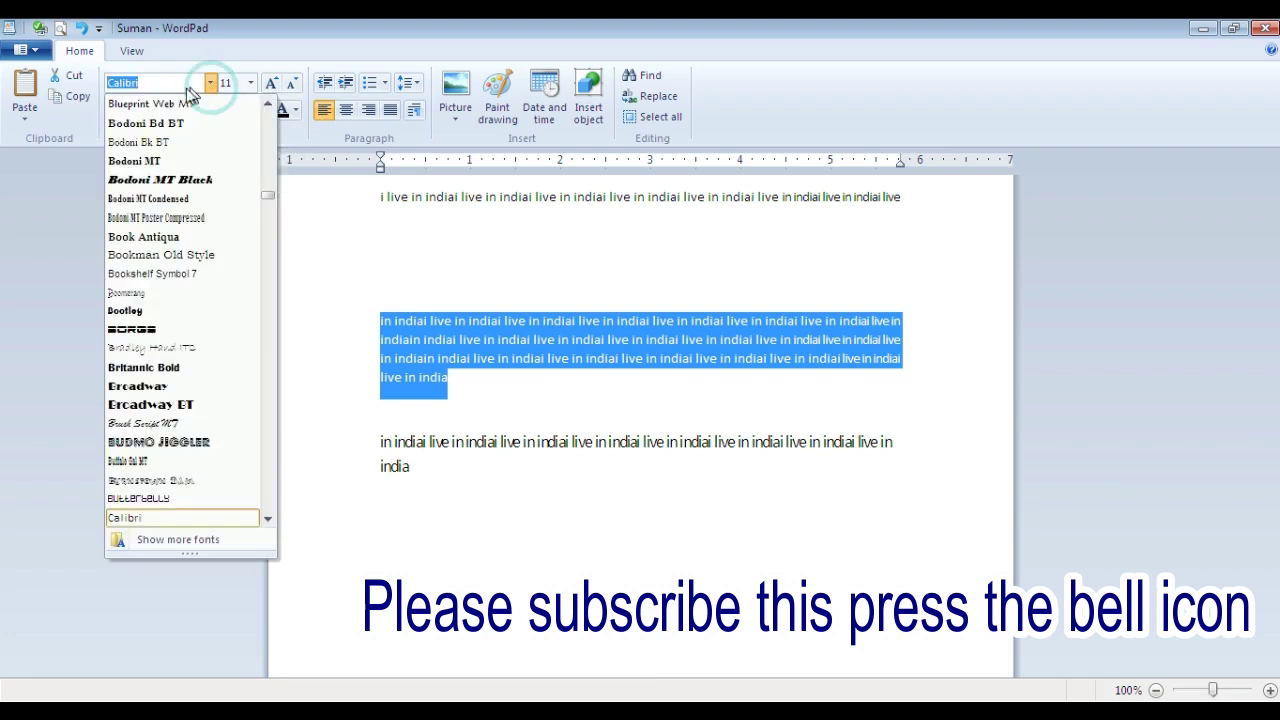
pyautogui.press('Down')
pyautogui.press('Down')
pyautogui.press('Down')
pyautogui.press('Down')
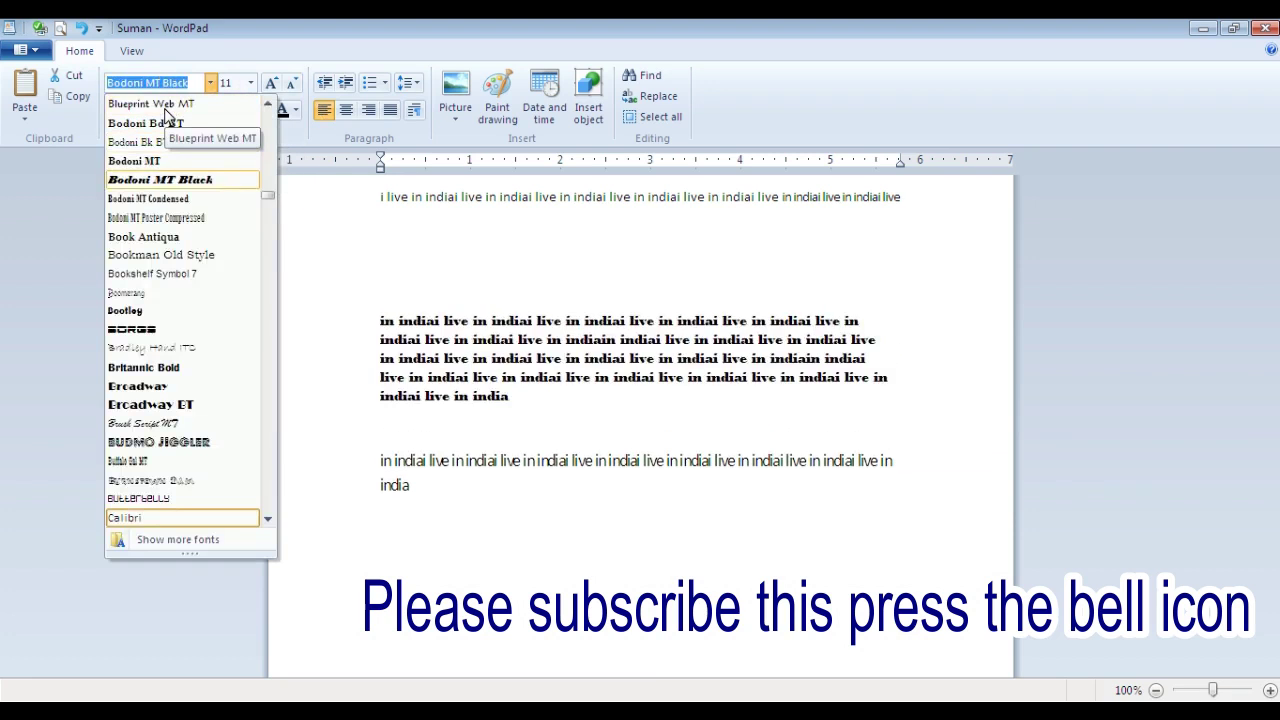
pyautogui.press('Down')
pyautogui.press('Down')
pyautogui.press('Down')
pyautogui.press('Up')
pyautogui.press('Up')
pyautogui.press('Up')
pyautogui.press('Down')
pyautogui.press('Down')
pyautogui.press('Down')
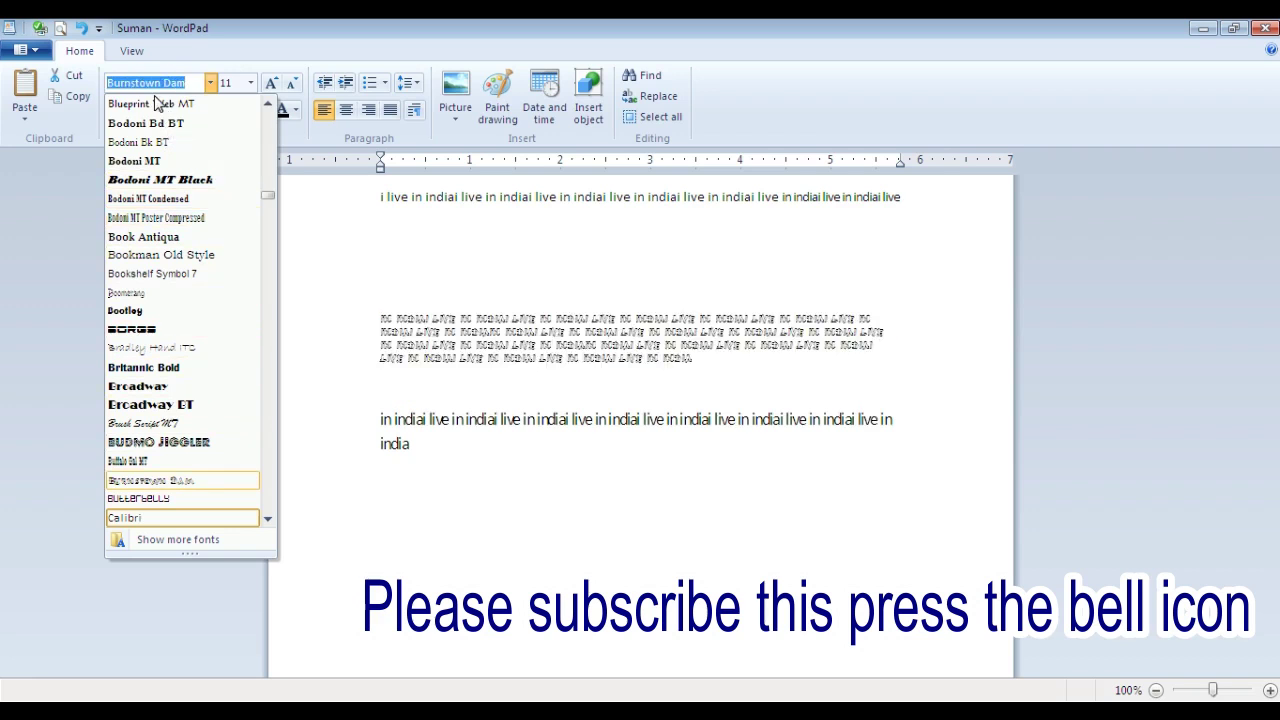
pyautogui.press('Down')
pyautogui.press('Down')
pyautogui.press('Down')
pyautogui.press('Down')
pyautogui.press('Down')
pyautogui.press('Down')
pyautogui.press('Down')
pyautogui.press('Down')
pyautogui.press('Down')
pyautogui.press('Down')
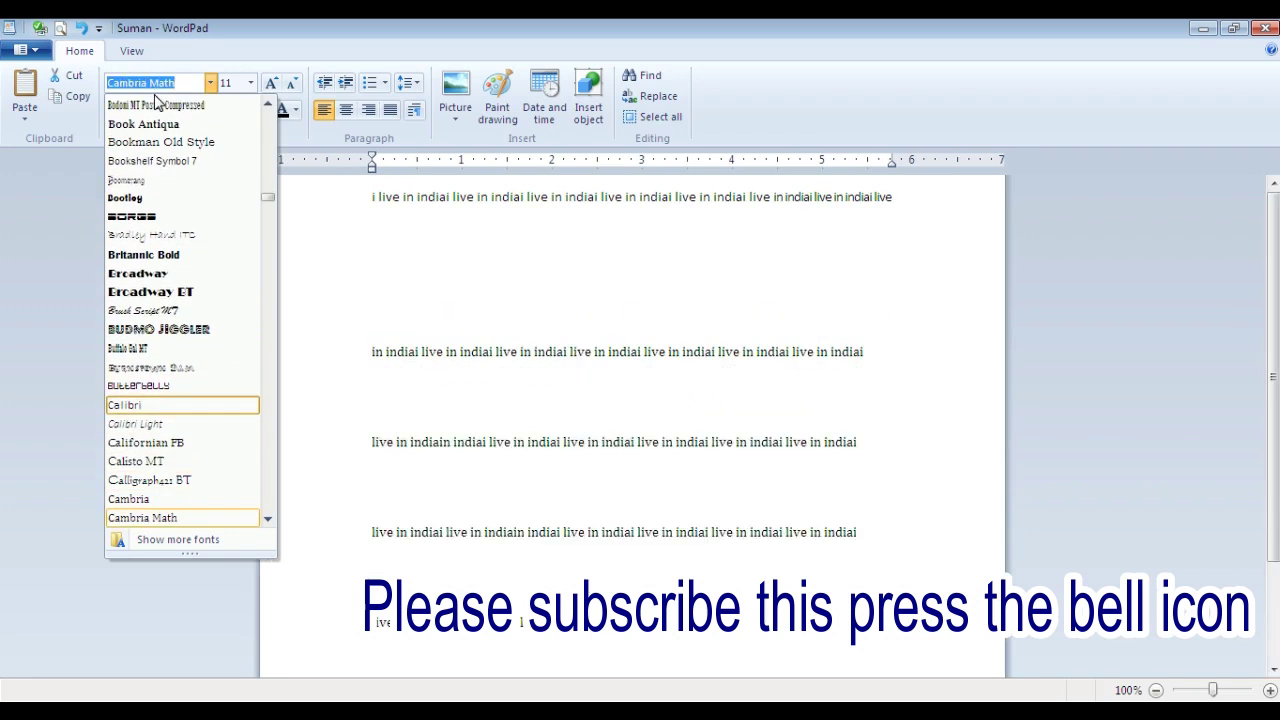
pyautogui.press('Down')
pyautogui.press('Down')
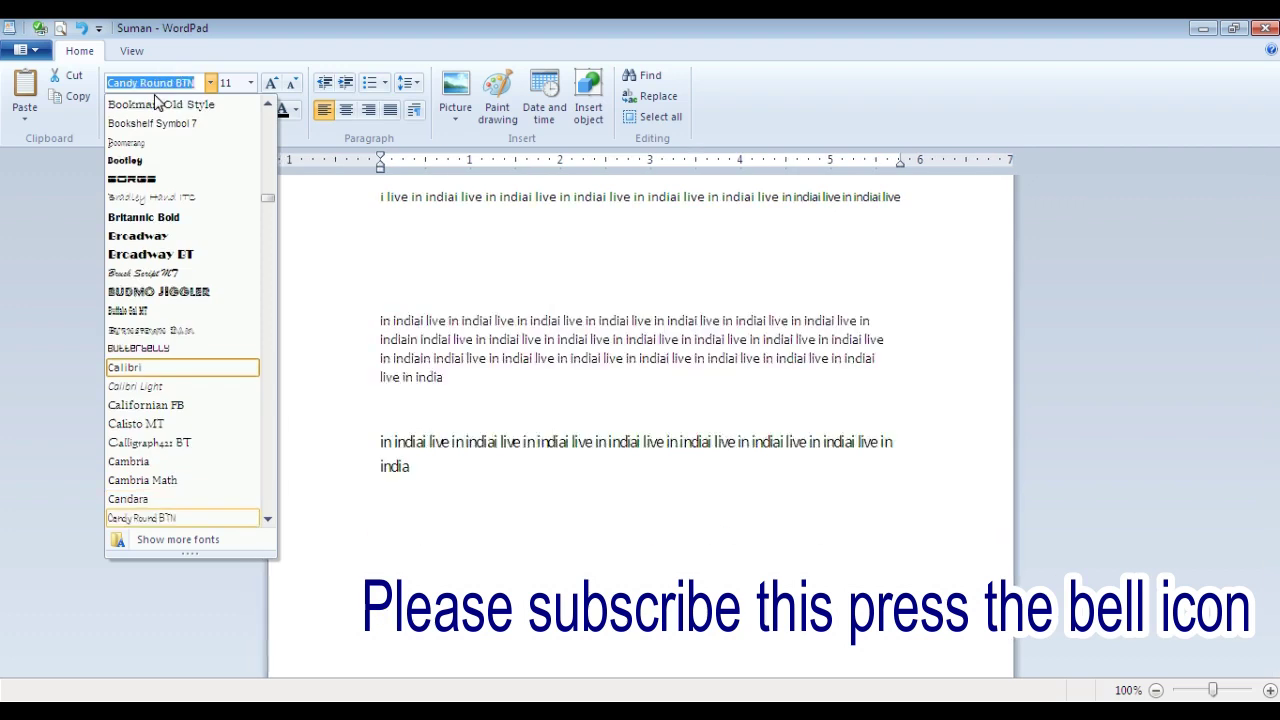
pyautogui.press('Down')
pyautogui.press('Down')
pyautogui.press('Down')
pyautogui.press('Down')
pyautogui.press('Down')
pyautogui.press('Down')
pyautogui.press('Down')
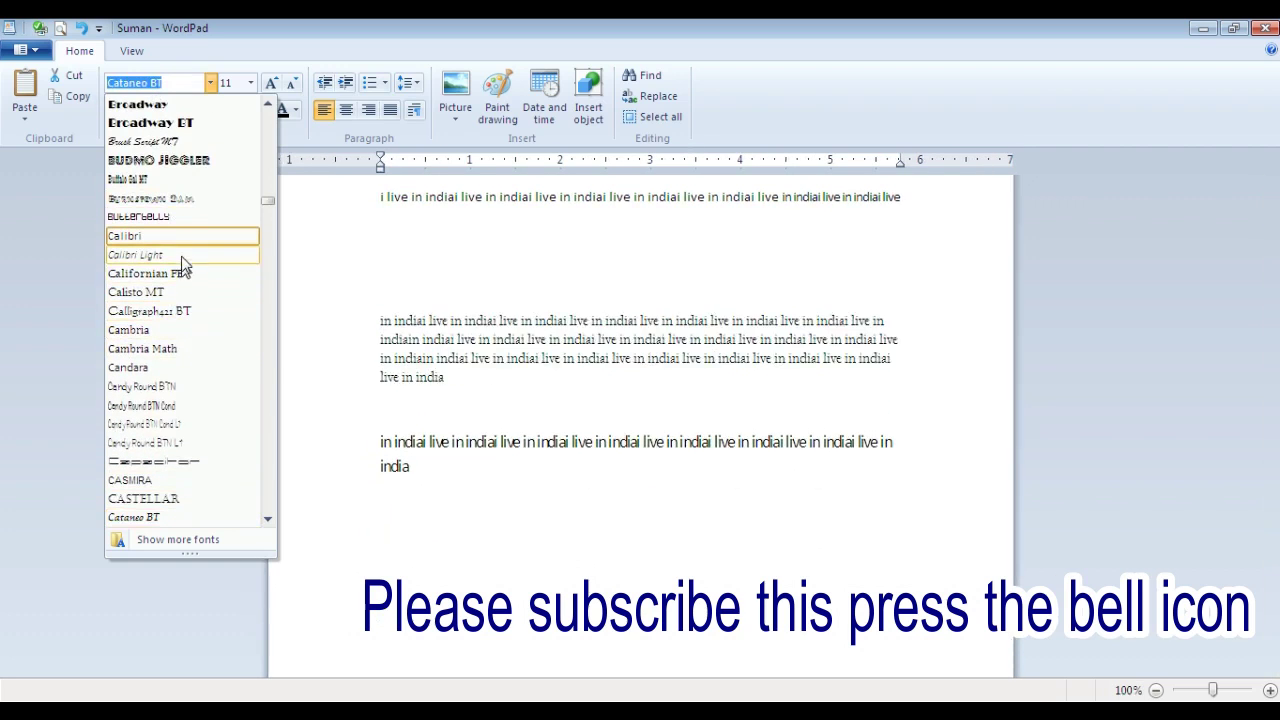
pyautogui.click(192, 168)
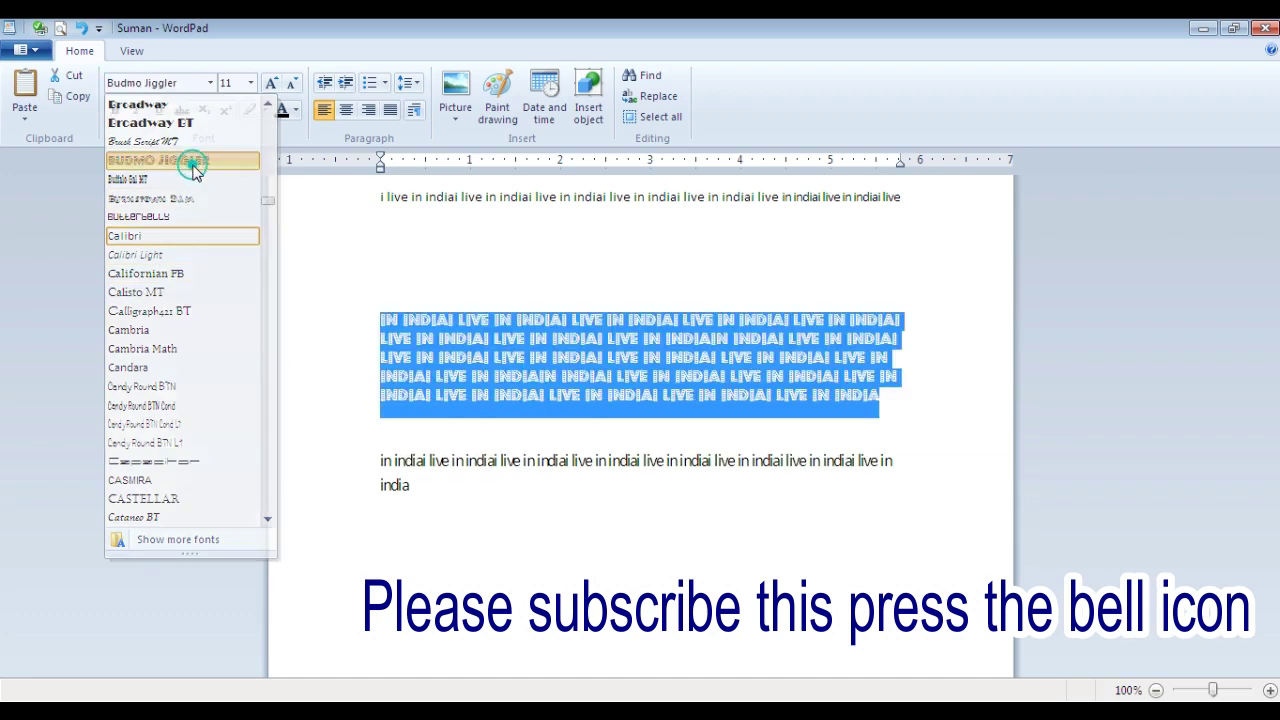
# Set the paragraph to size 20, then enlarge it repeatedly with Grow Font.
pyautogui.click(250, 83)
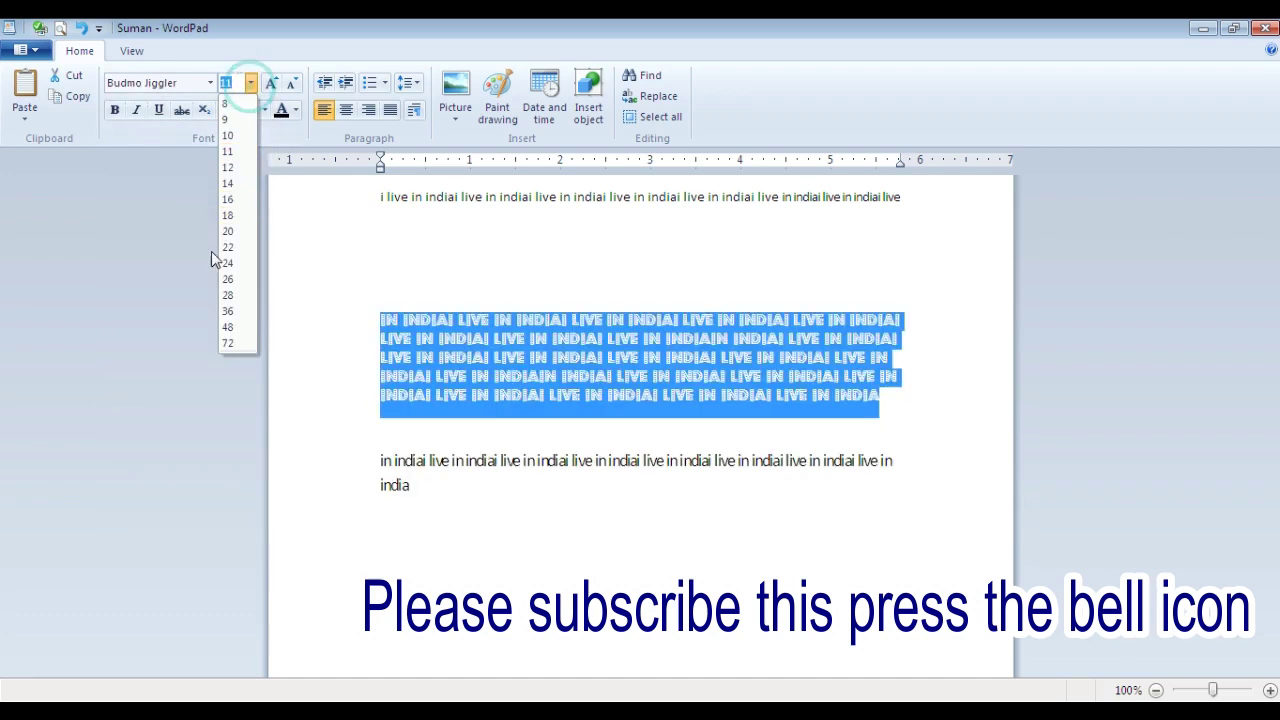
pyautogui.click(231, 343)
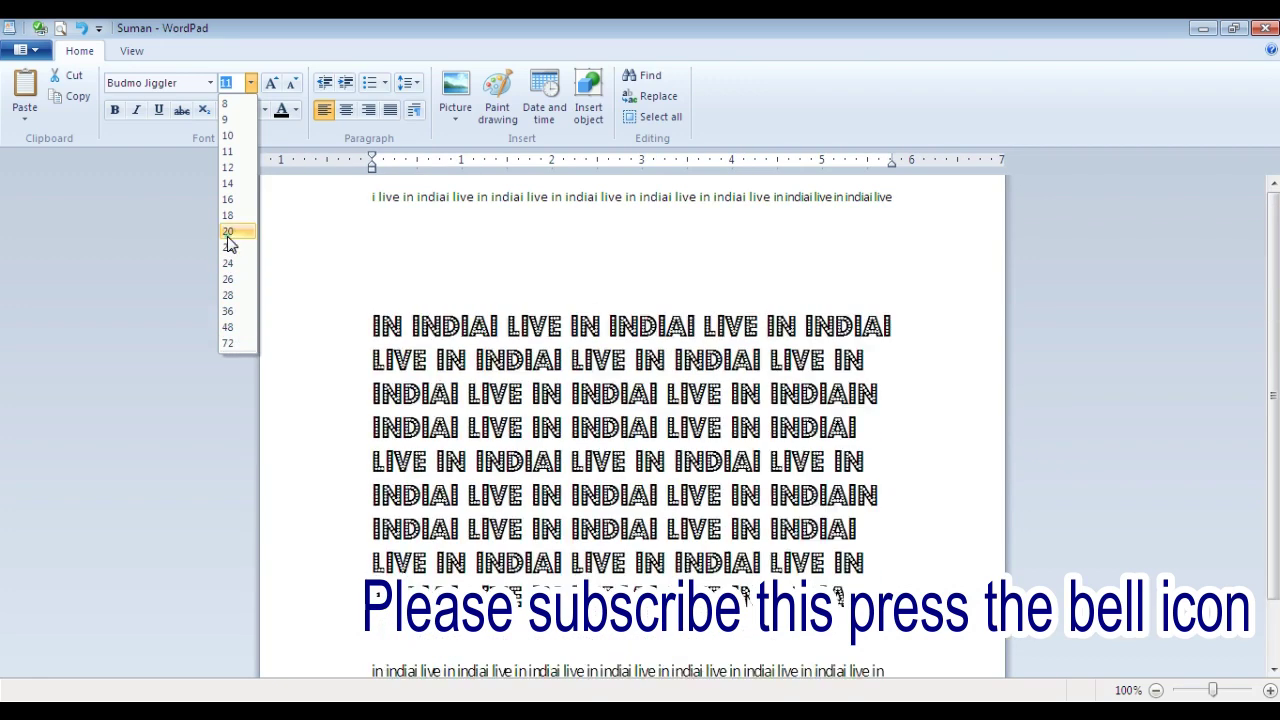
pyautogui.click(230, 231)
pyautogui.click(272, 83)
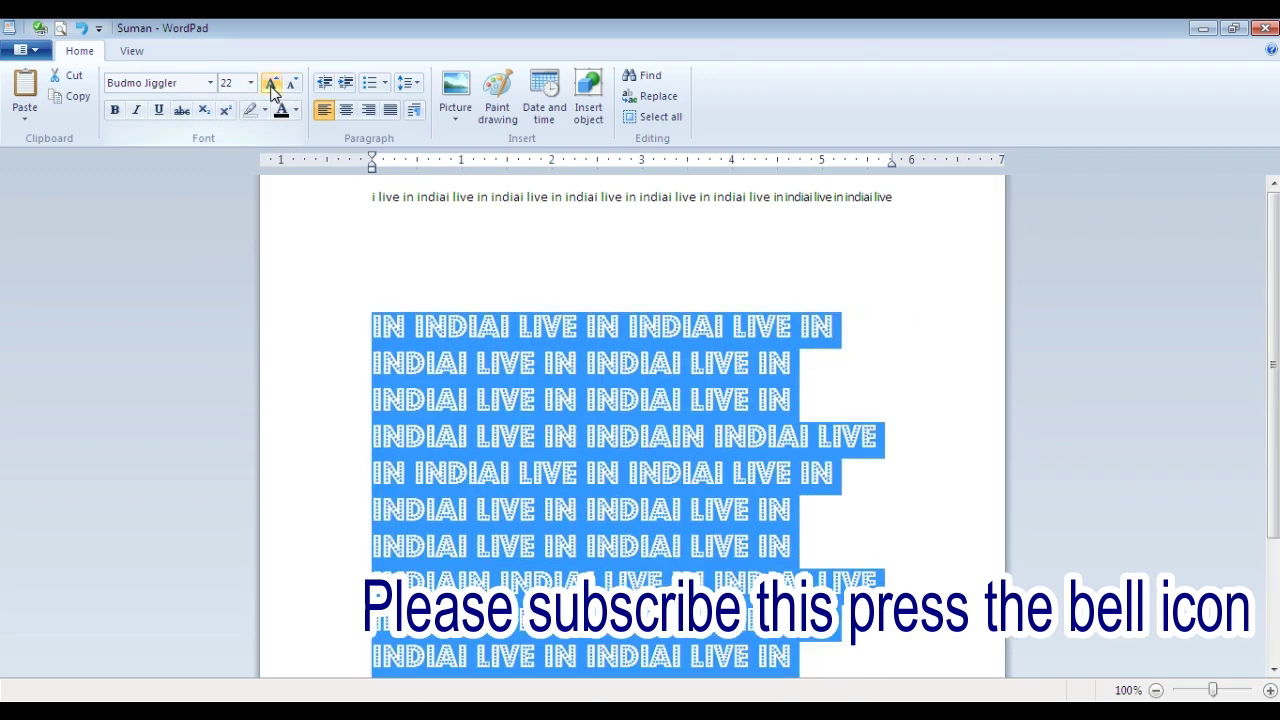
pyautogui.click(272, 83)
pyautogui.click(272, 83)
pyautogui.click(272, 83)
pyautogui.click(272, 83)
pyautogui.click(272, 83)
pyautogui.click(272, 83)
pyautogui.click(272, 83)
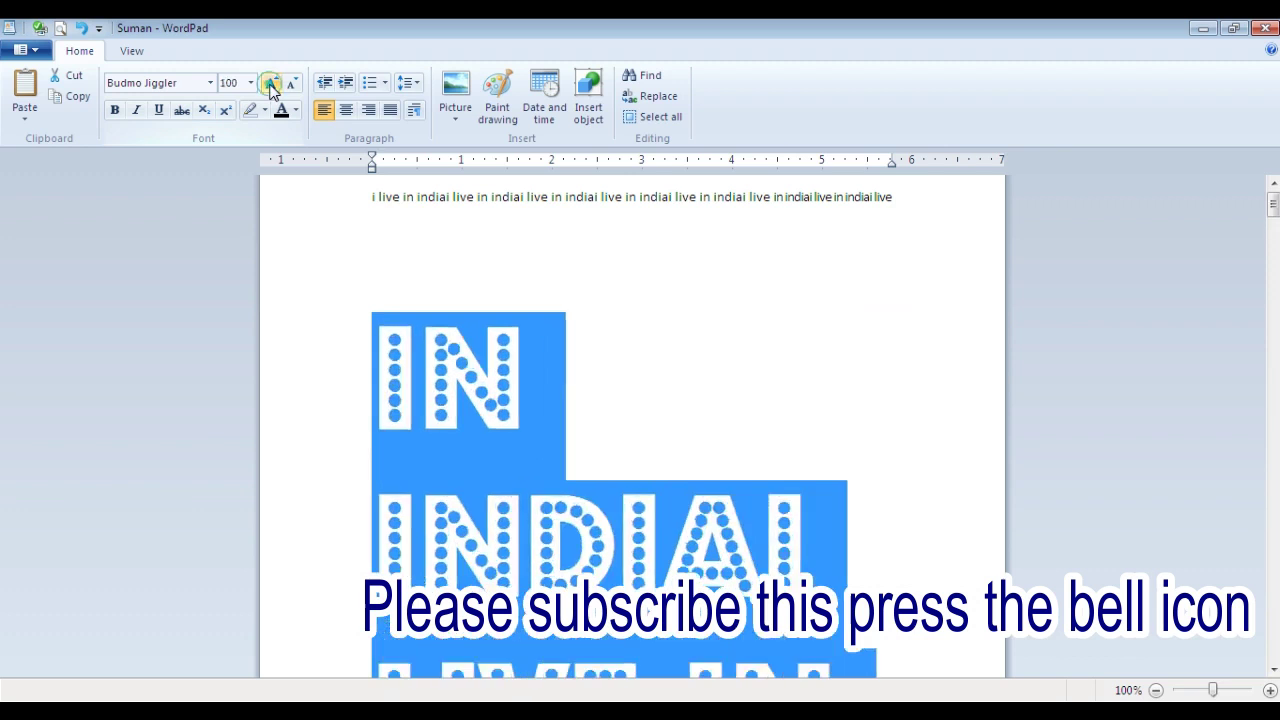
pyautogui.click(272, 83)
pyautogui.click(272, 83)
pyautogui.click(272, 83)
pyautogui.click(270, 84)
pyautogui.click(270, 84)
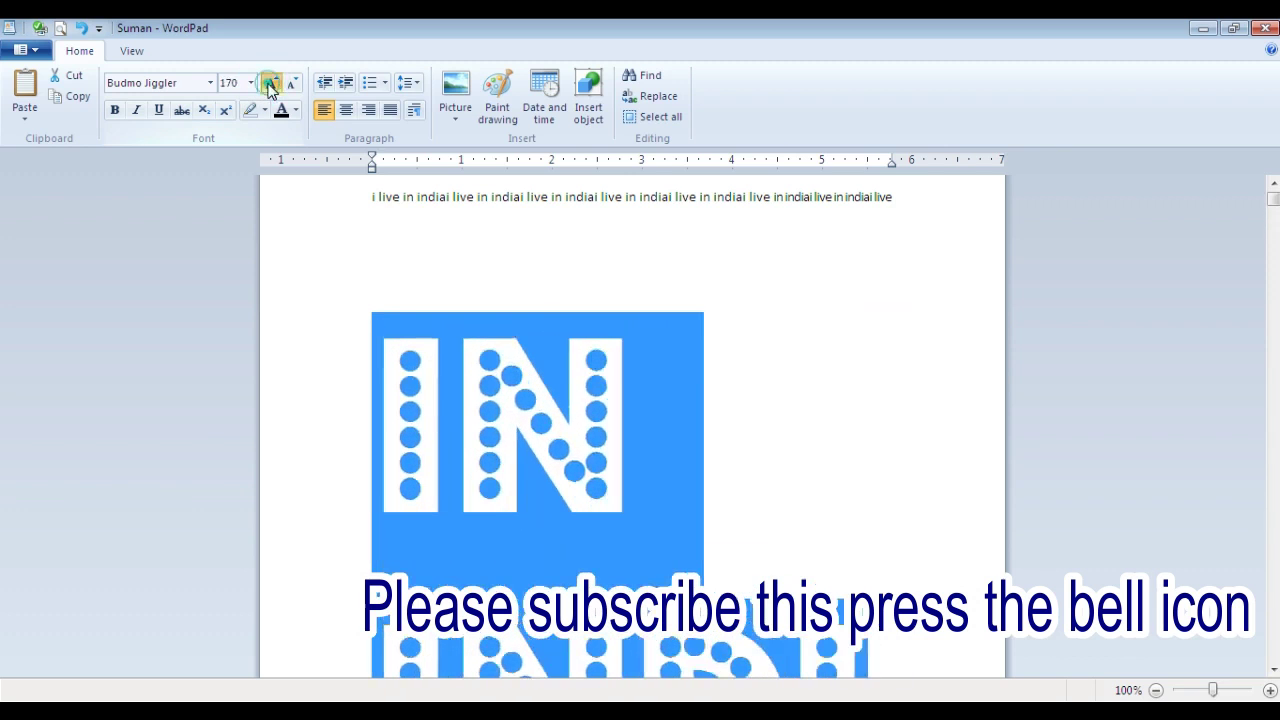
pyautogui.click(270, 84)
pyautogui.click(270, 84)
pyautogui.click(270, 84)
pyautogui.click(270, 84)
pyautogui.click(270, 84)
pyautogui.click(270, 84)
pyautogui.click(270, 84)
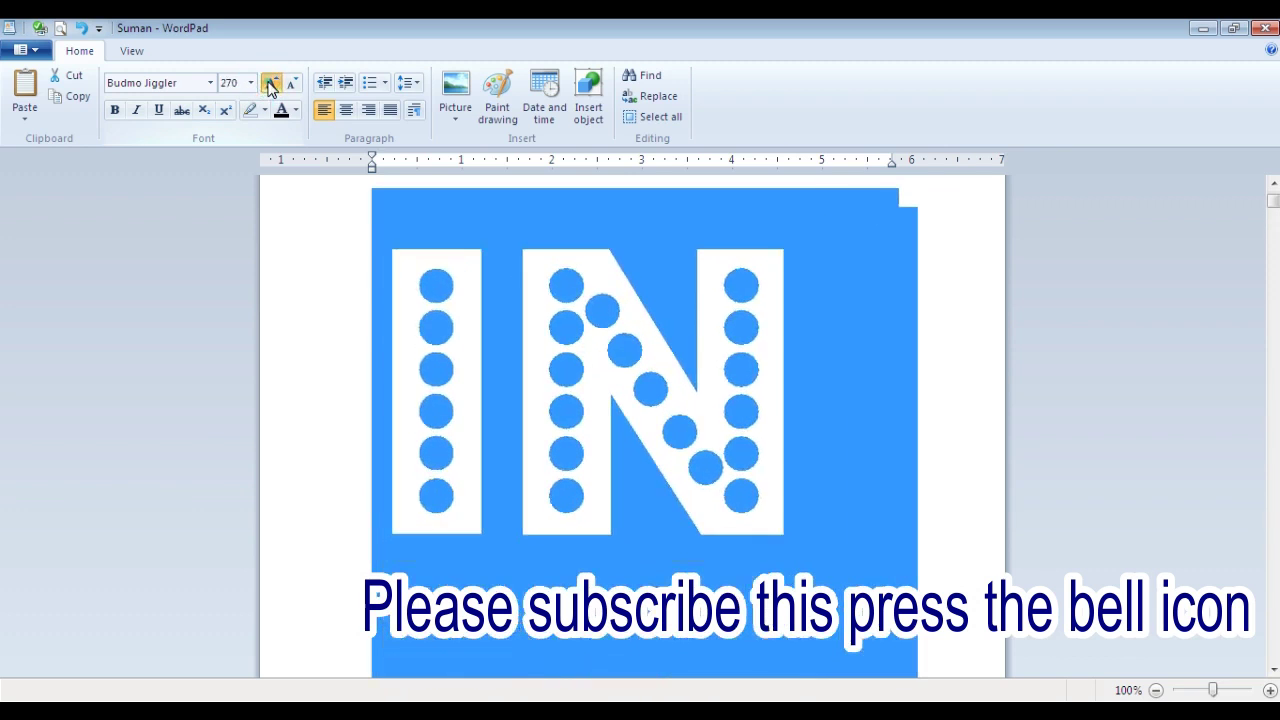
pyautogui.click(270, 84)
pyautogui.click(270, 84)
pyautogui.click(270, 84)
pyautogui.click(270, 84)
pyautogui.click(270, 84)
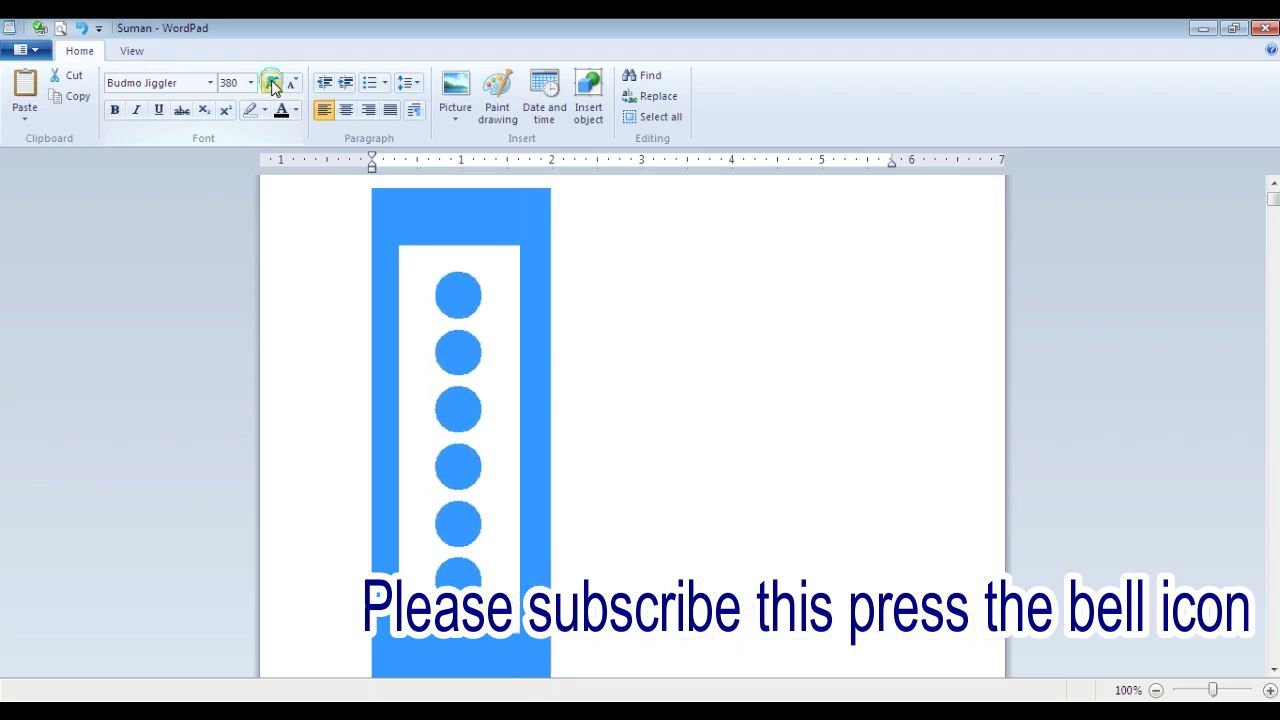
pyautogui.click(270, 84)
# Set the font size to 1600, then grow it to the 1638 maximum.
pyautogui.click(232, 83)
pyautogui.write('1600')
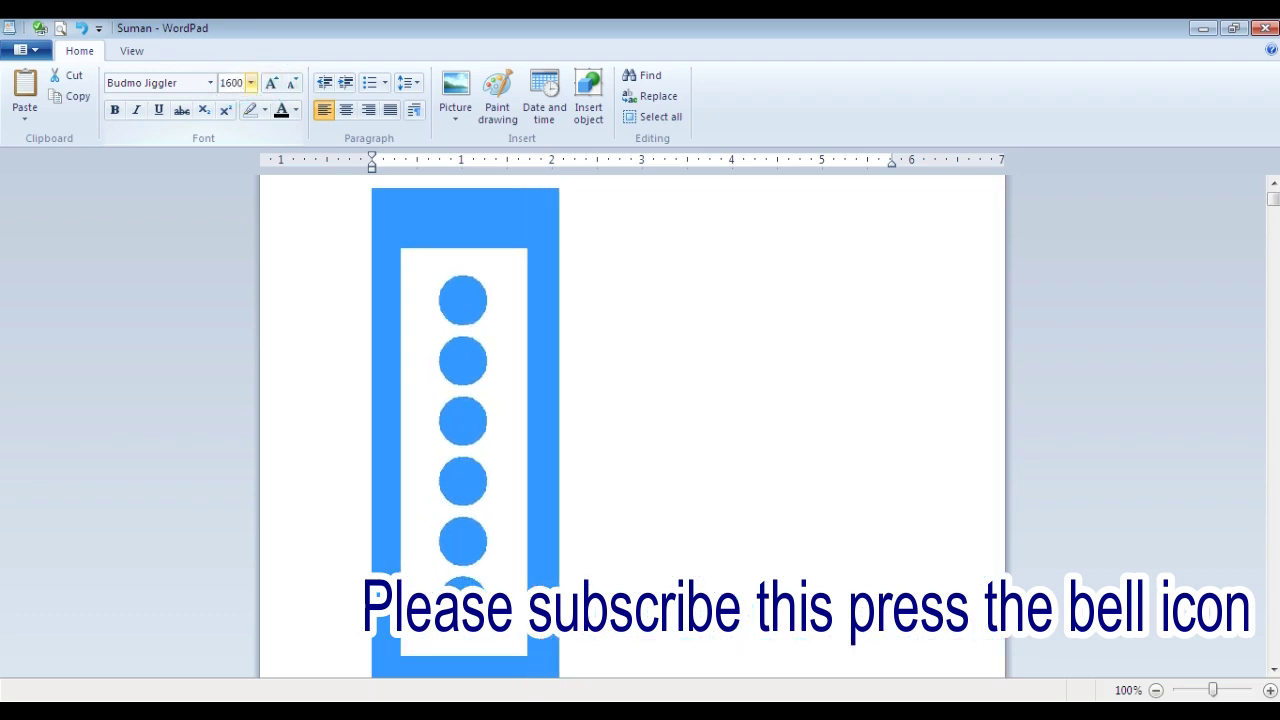
pyautogui.press('Return')
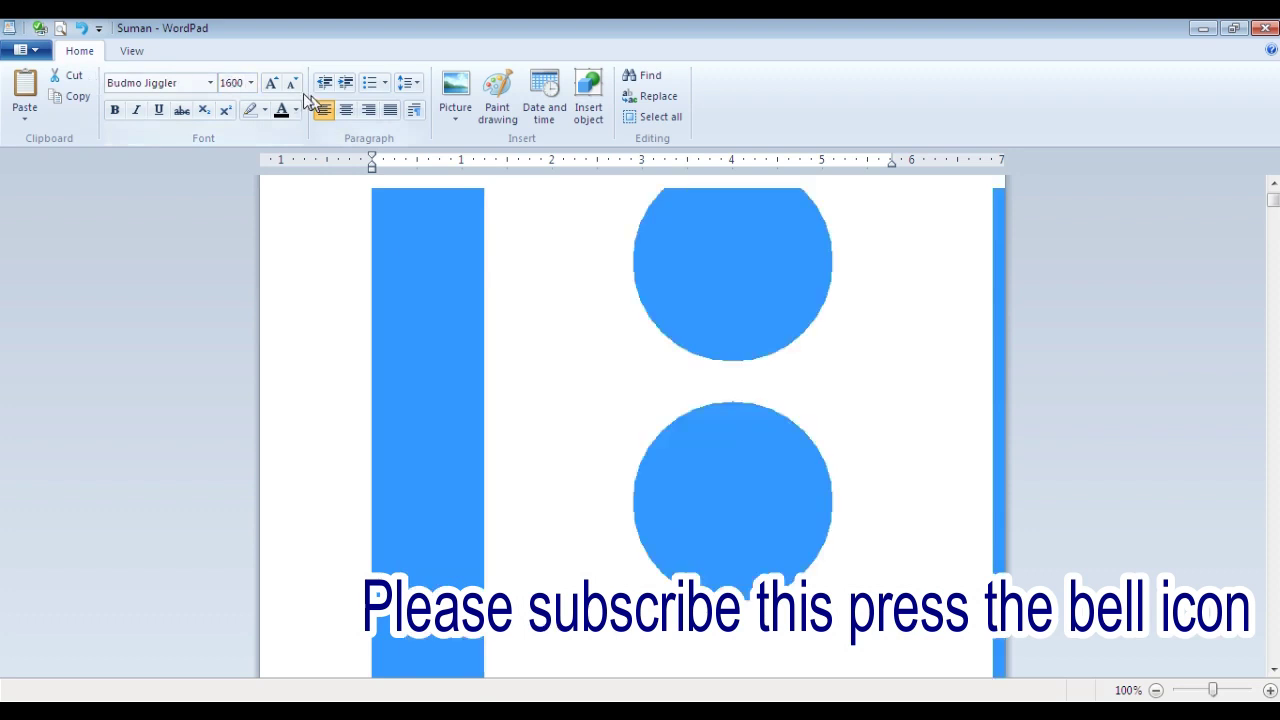
pyautogui.click(271, 84)
pyautogui.click(271, 84)
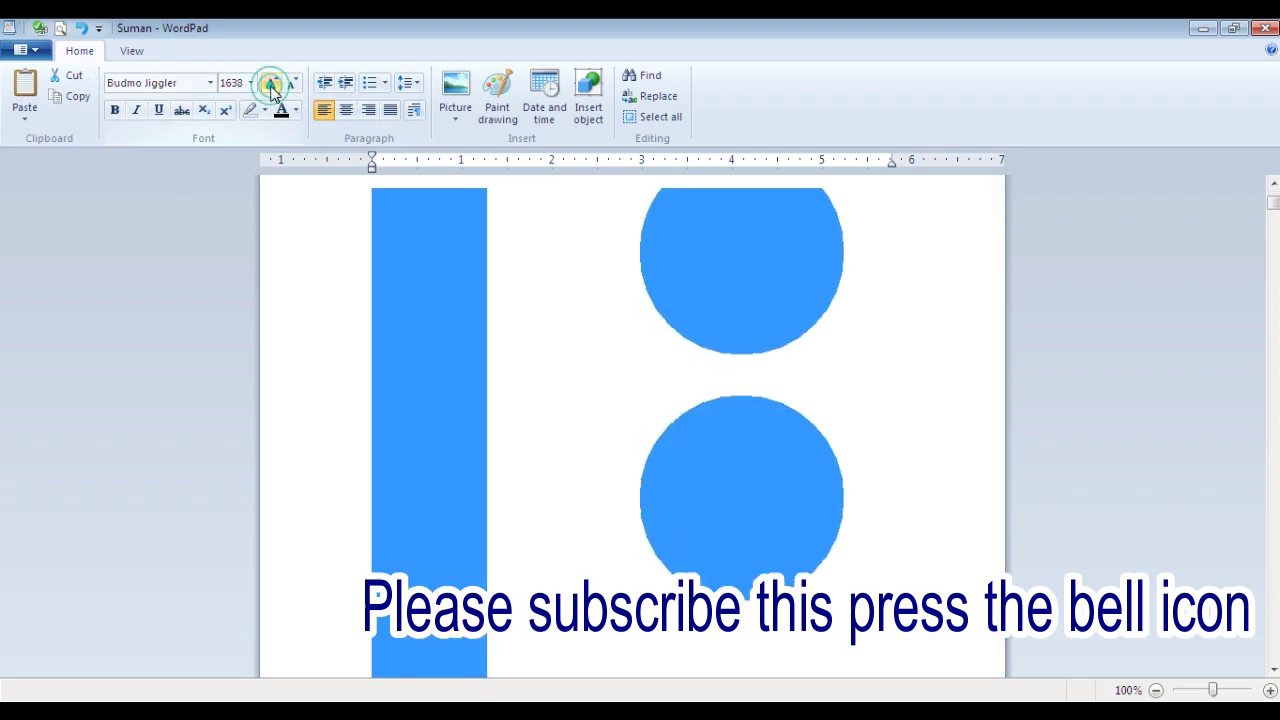
pyautogui.click(271, 85)
pyautogui.click(271, 85)
pyautogui.click(271, 85)
# Shrink the text back to font size 20.
pyautogui.click(232, 82)
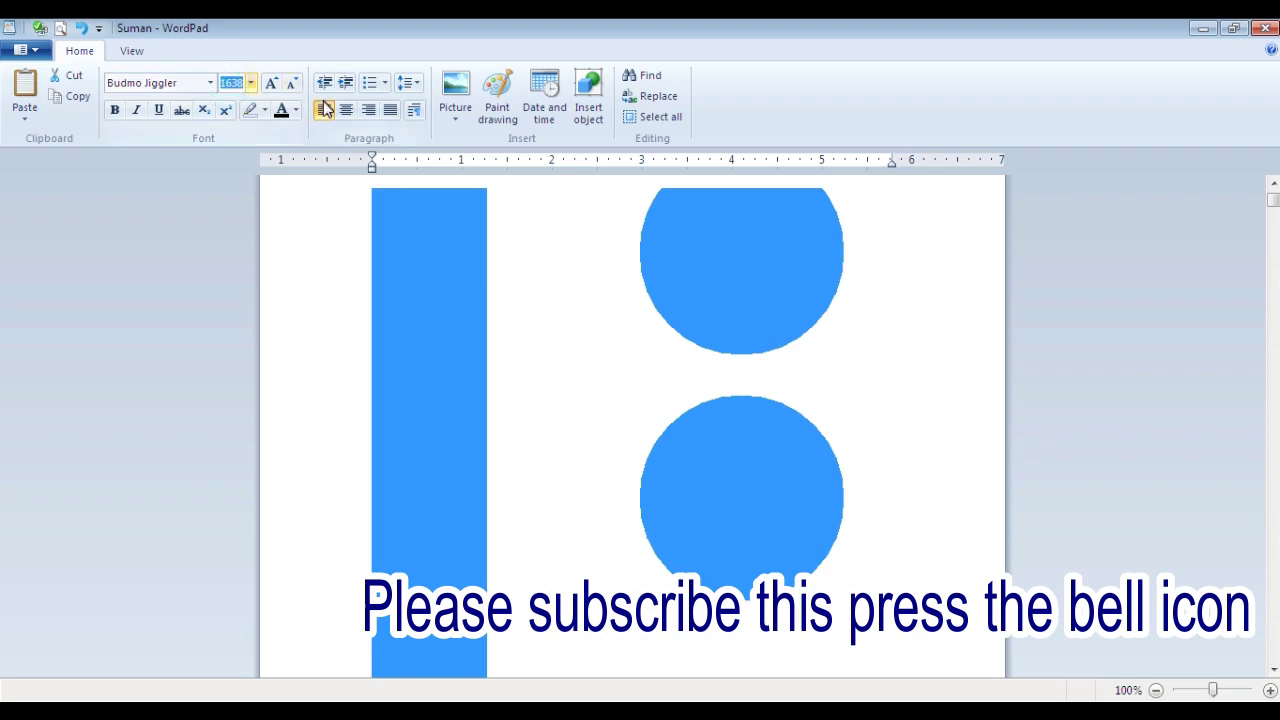
pyautogui.write('20')
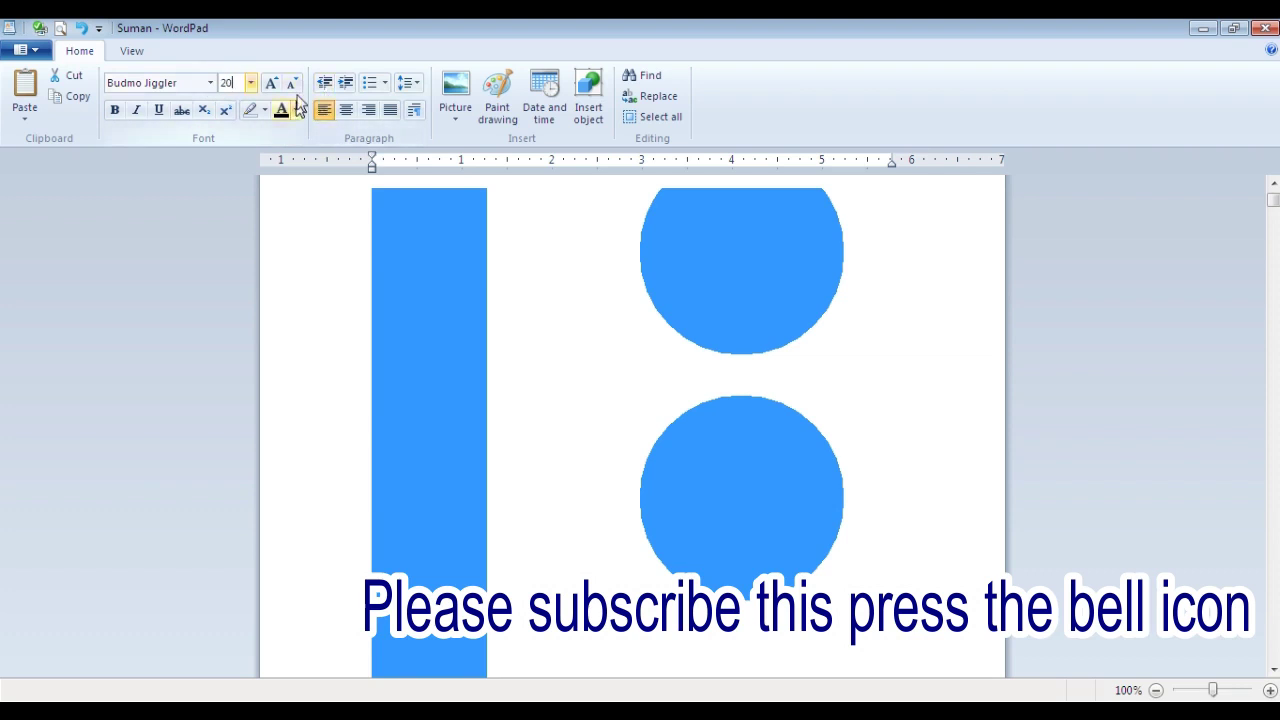
pyautogui.press('Return')
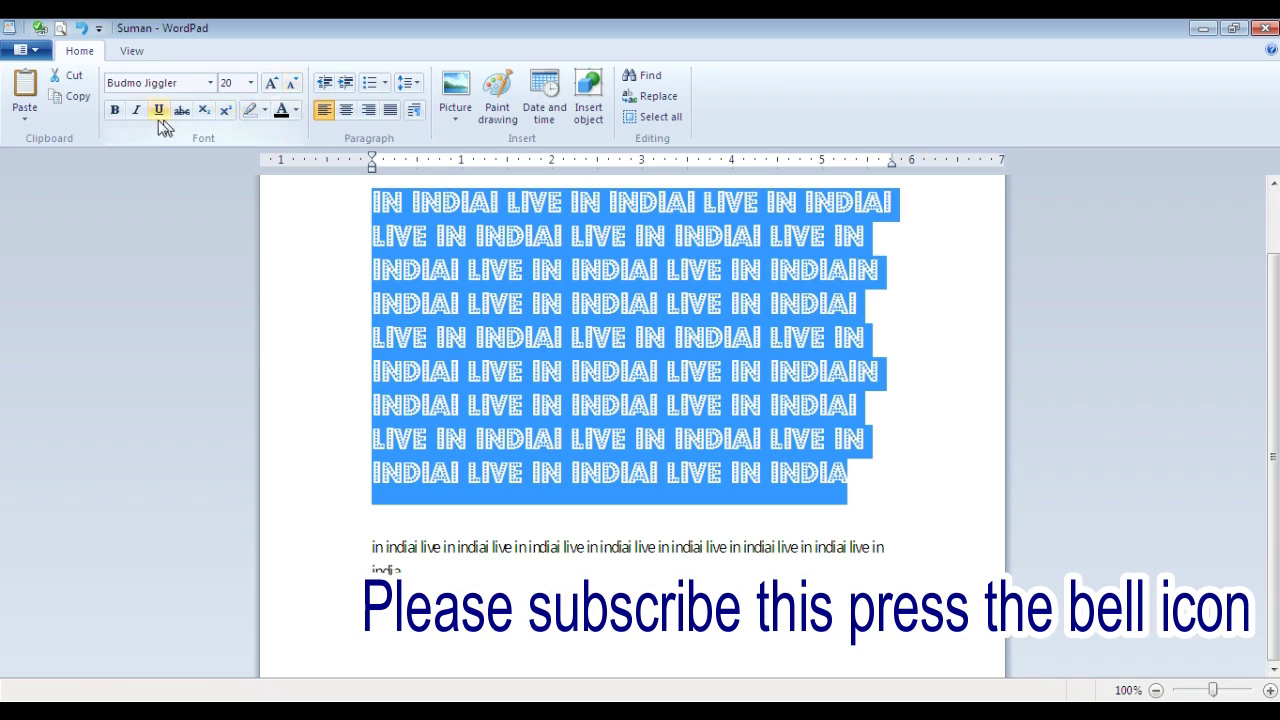
# Make the selected decorative text bold, trying italic but leaving it off.
pyautogui.click(116, 110)
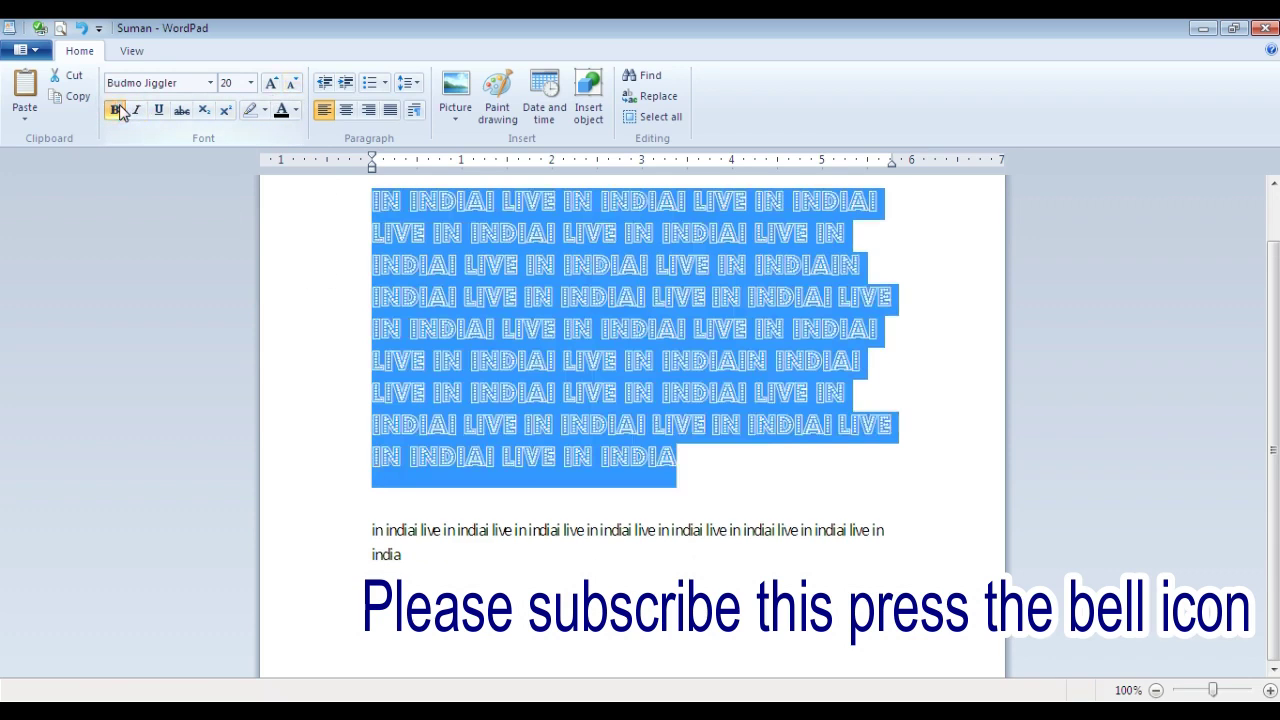
pyautogui.click(118, 110)
pyautogui.click(118, 111)
pyautogui.click(136, 111)
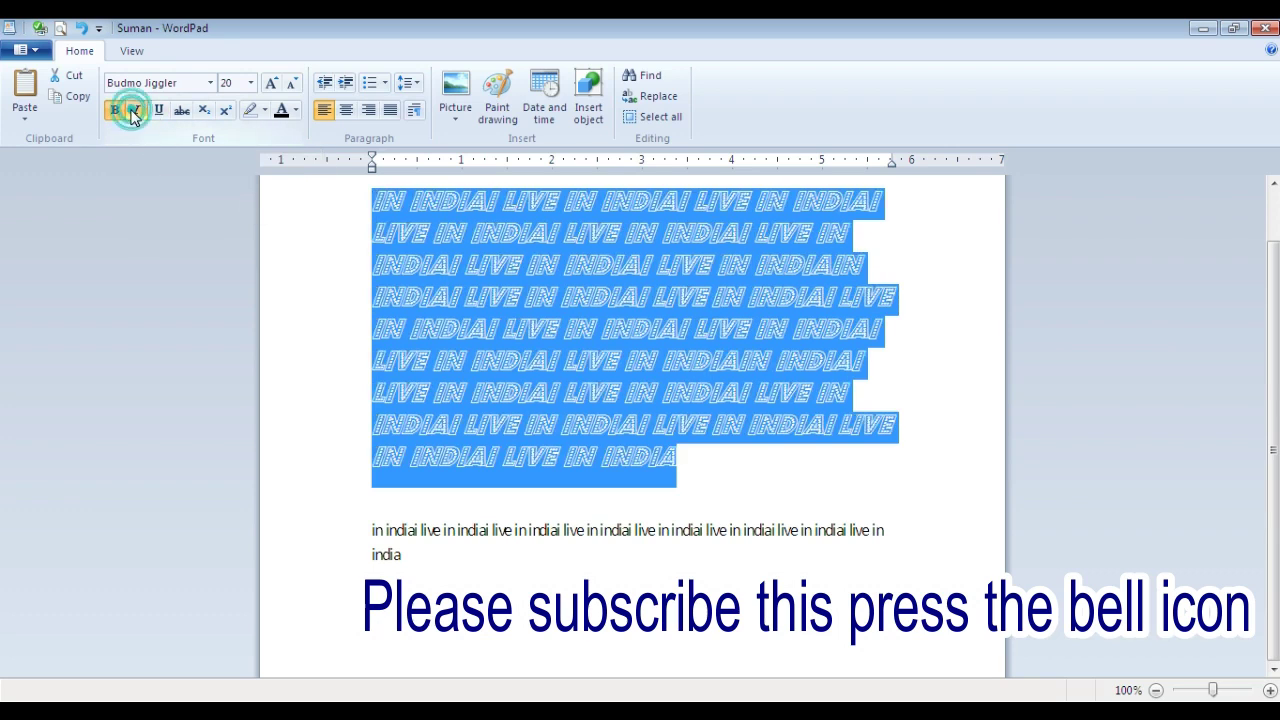
pyautogui.click(136, 111)
# Deselect it and select the top line from 'indiai' onward.
pyautogui.click(798, 545)
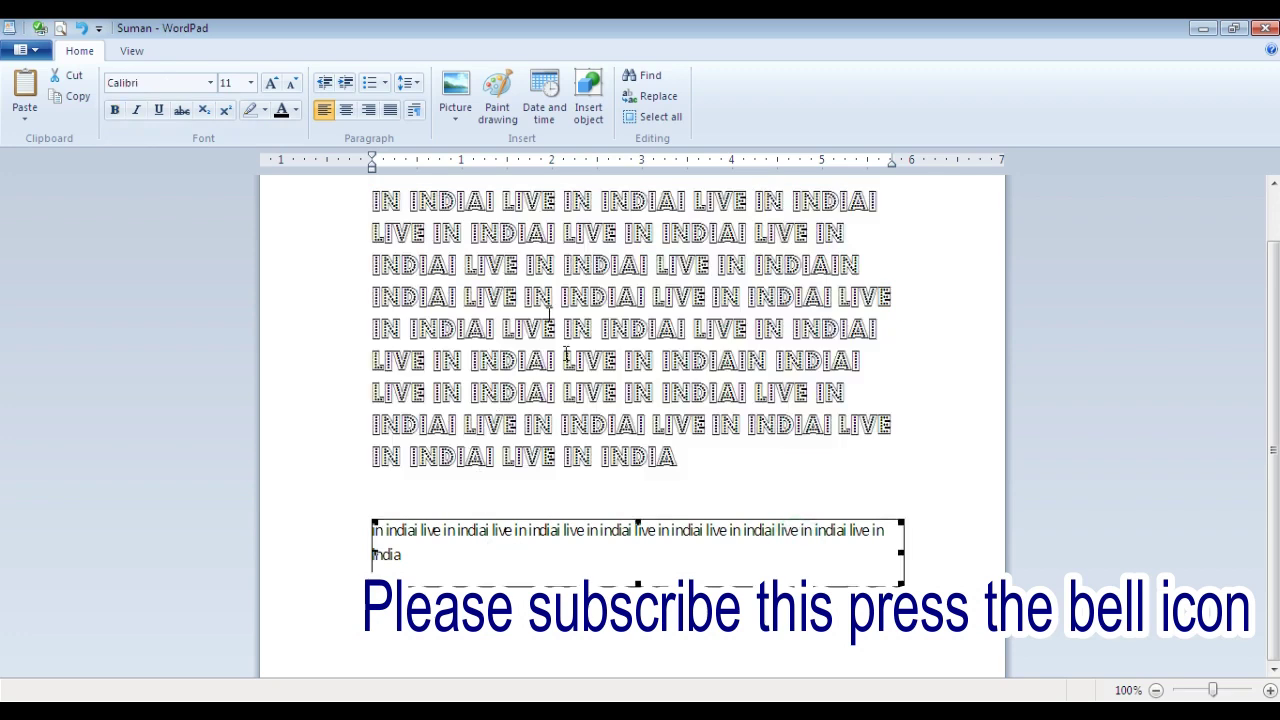
pyautogui.scroll(3, 513, 400)
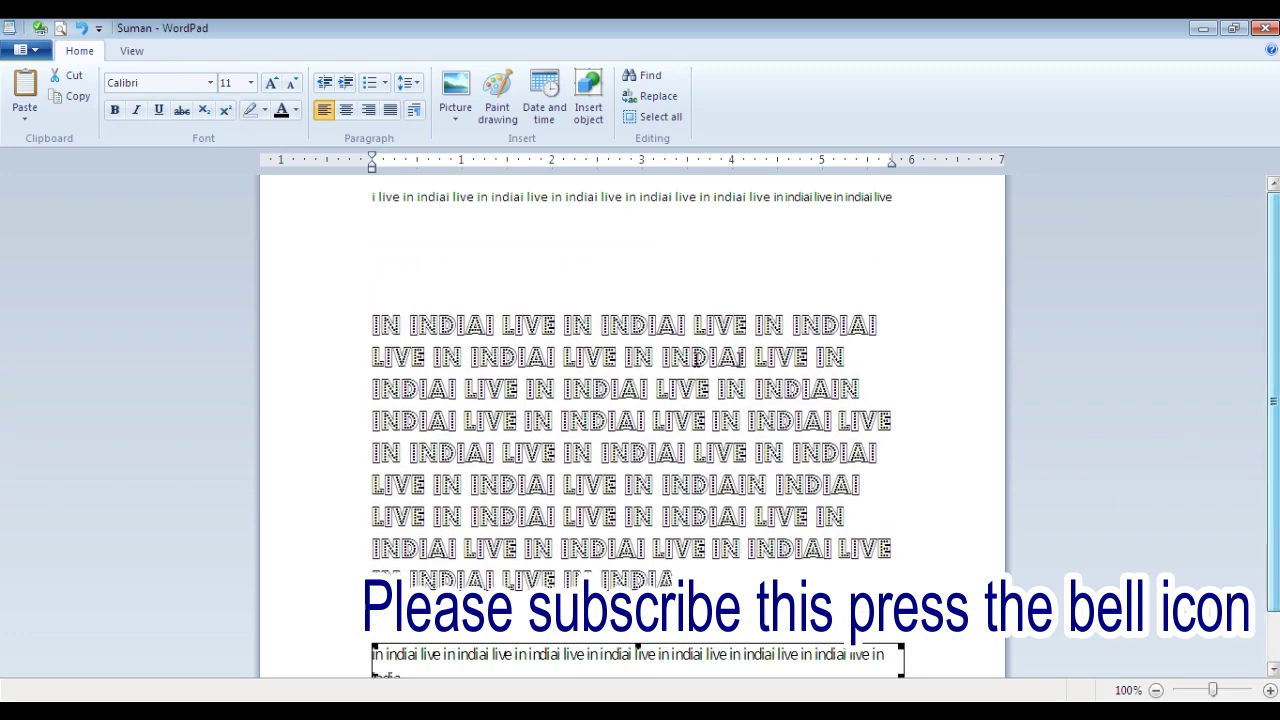
pyautogui.moveTo(893, 197); pyautogui.dragTo(643, 178)
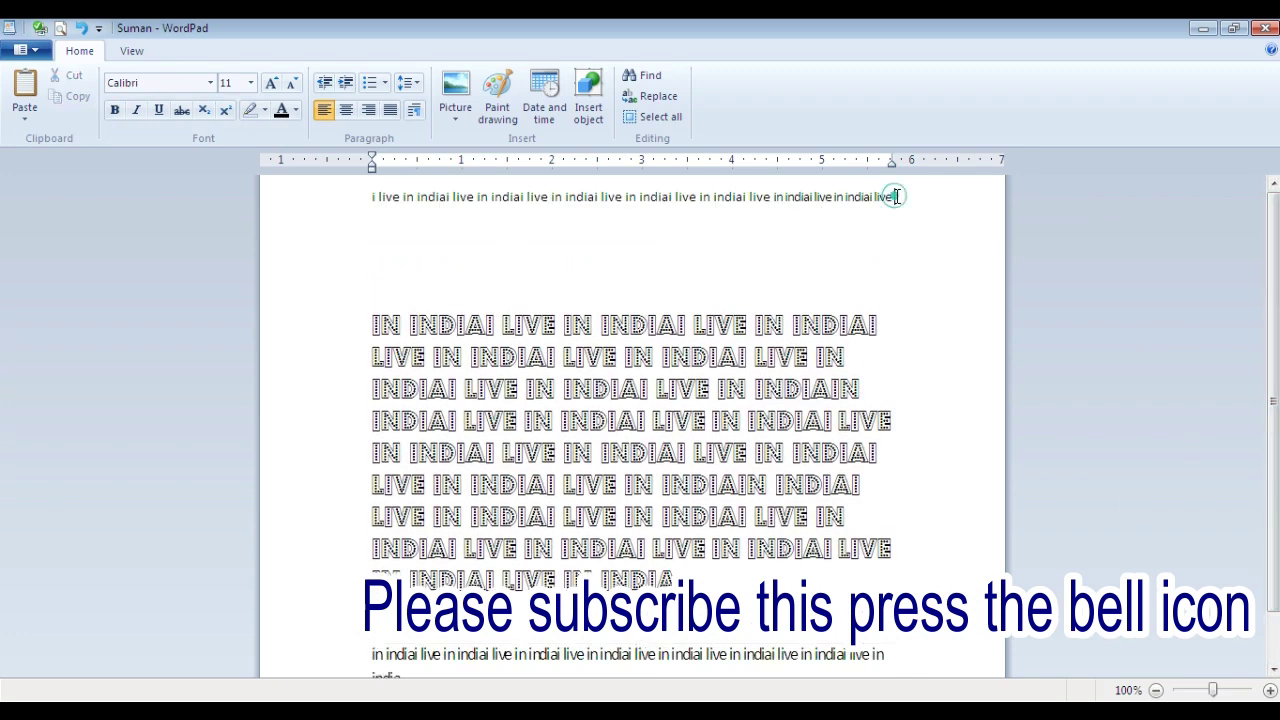
# Break the top line before 'indiai' and underline the new second line.
pyautogui.click(639, 197)
pyautogui.press('Return')
pyautogui.moveTo(655, 228); pyautogui.dragTo(357, 222)
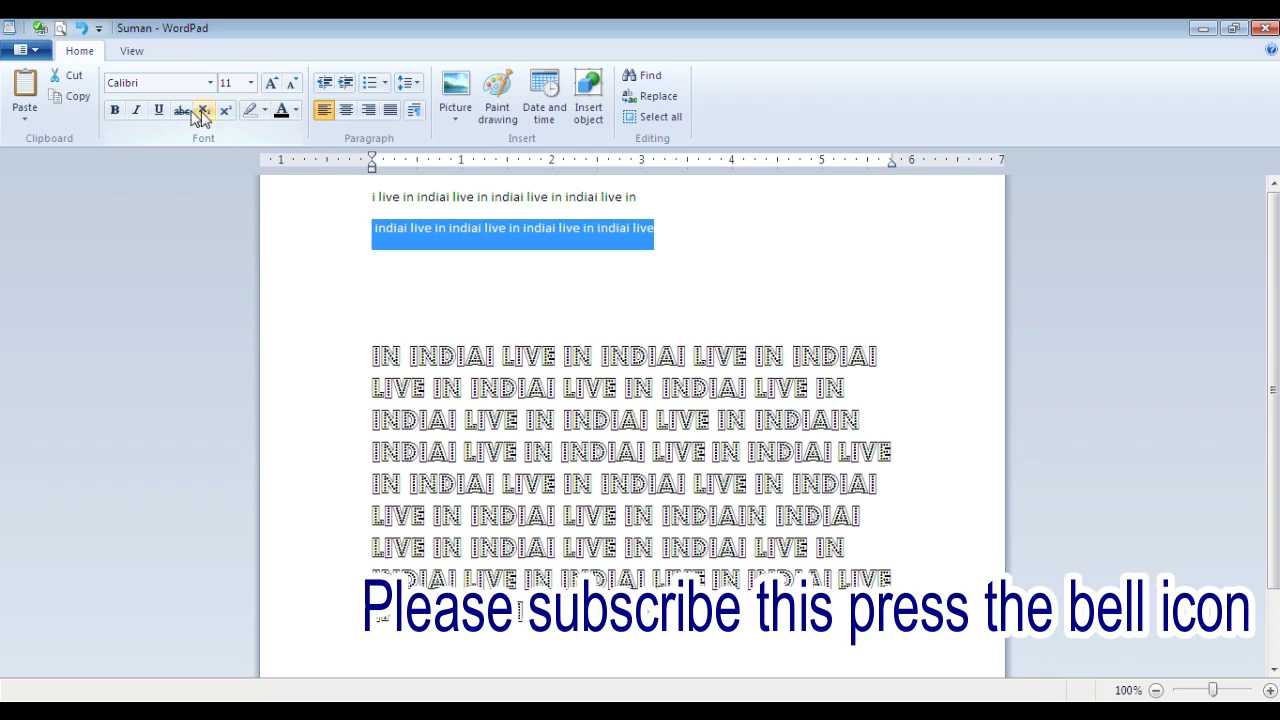
pyautogui.click(158, 112)
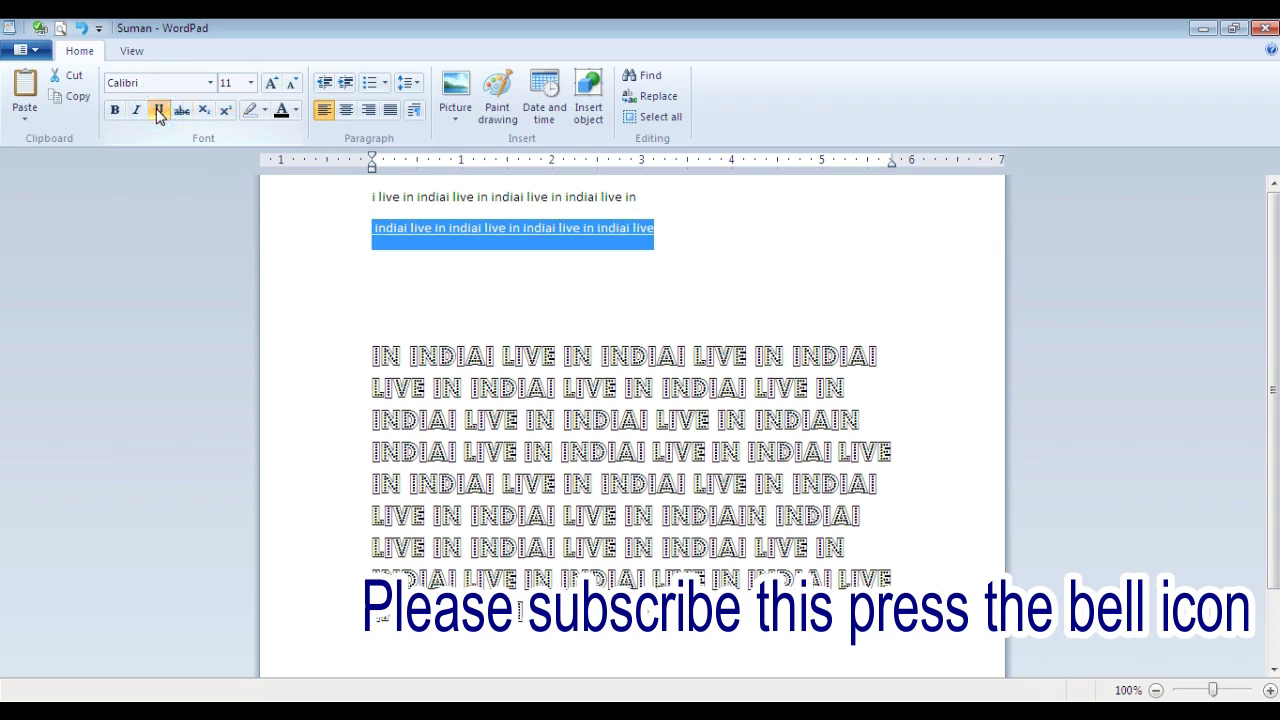
pyautogui.click(554, 249)
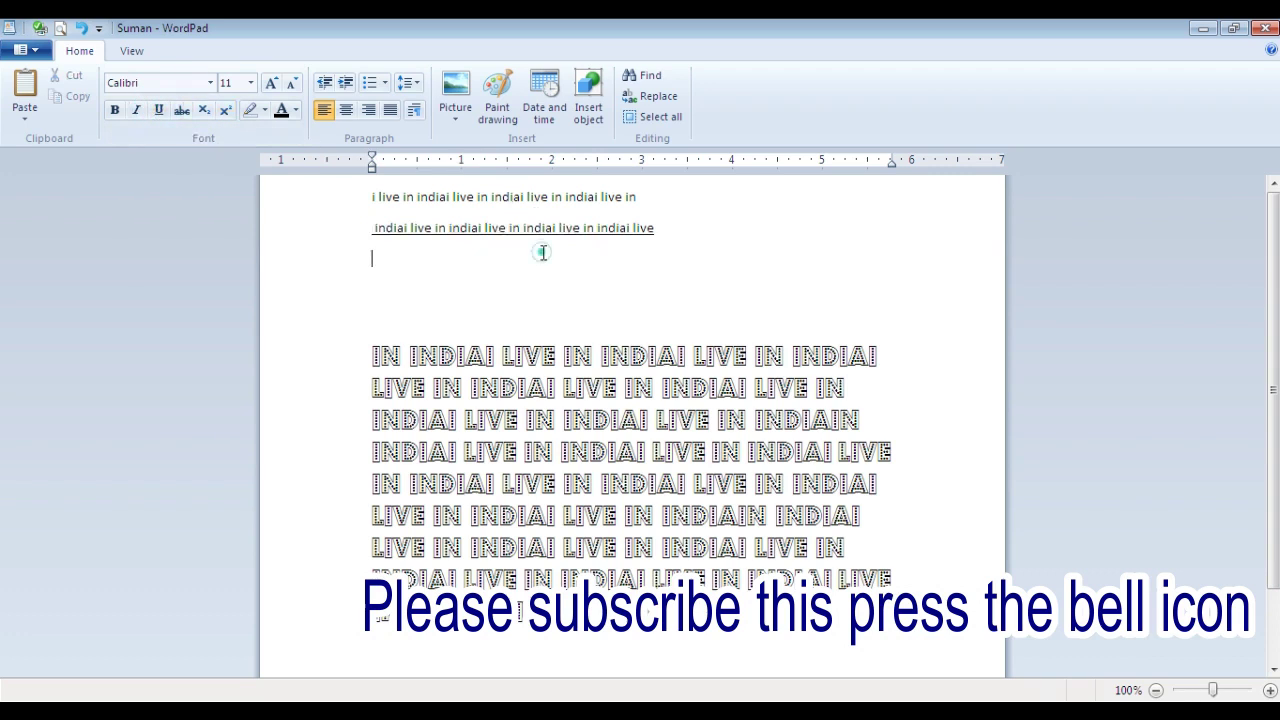
pyautogui.keyDown('shift'); pyautogui.click(679, 230); pyautogui.keyUp('shift')
pyautogui.click(340, 229)
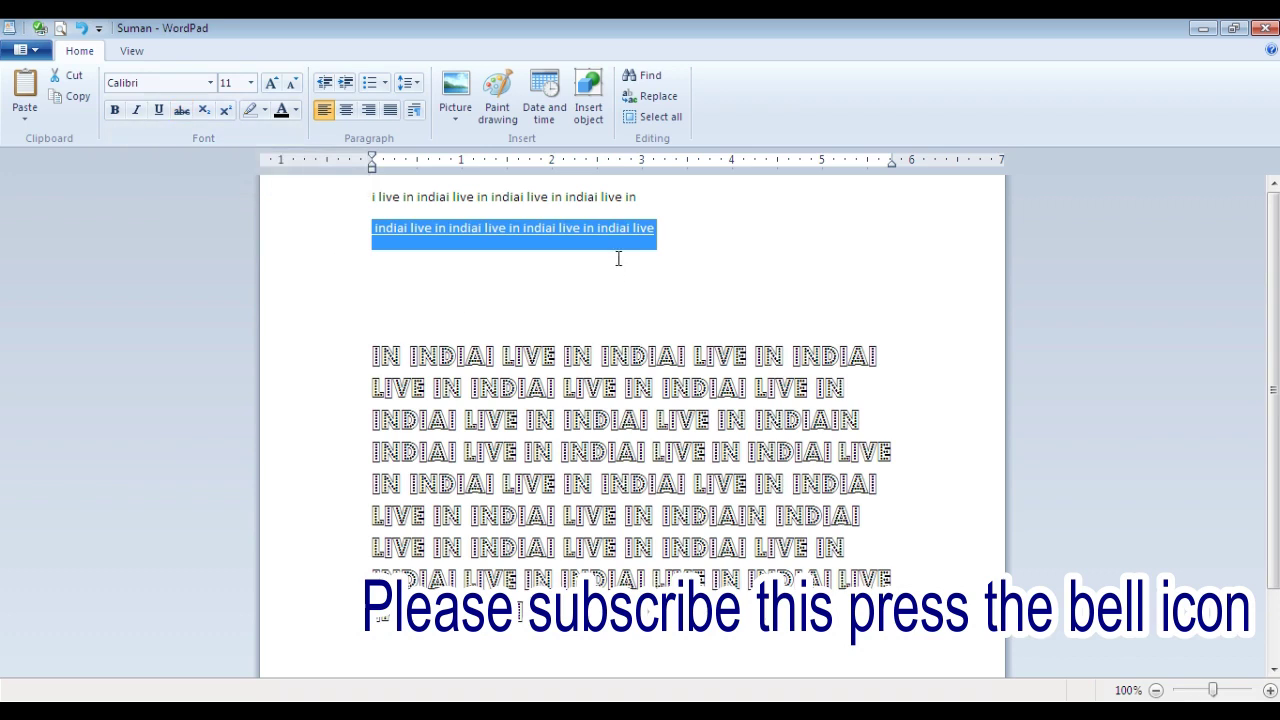
# Place the caret on the empty line below, toggling subscript on and off.
pyautogui.click(649, 287)
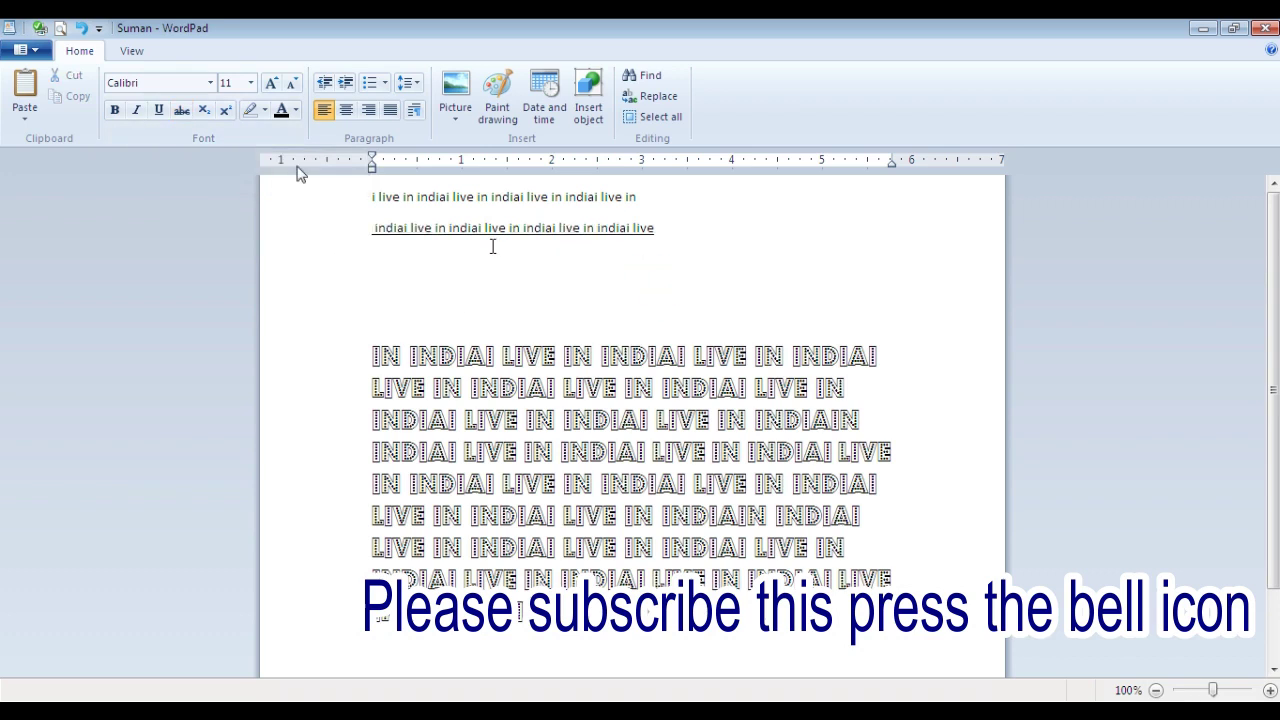
pyautogui.click(208, 113)
pyautogui.click(204, 110)
pyautogui.write('H')
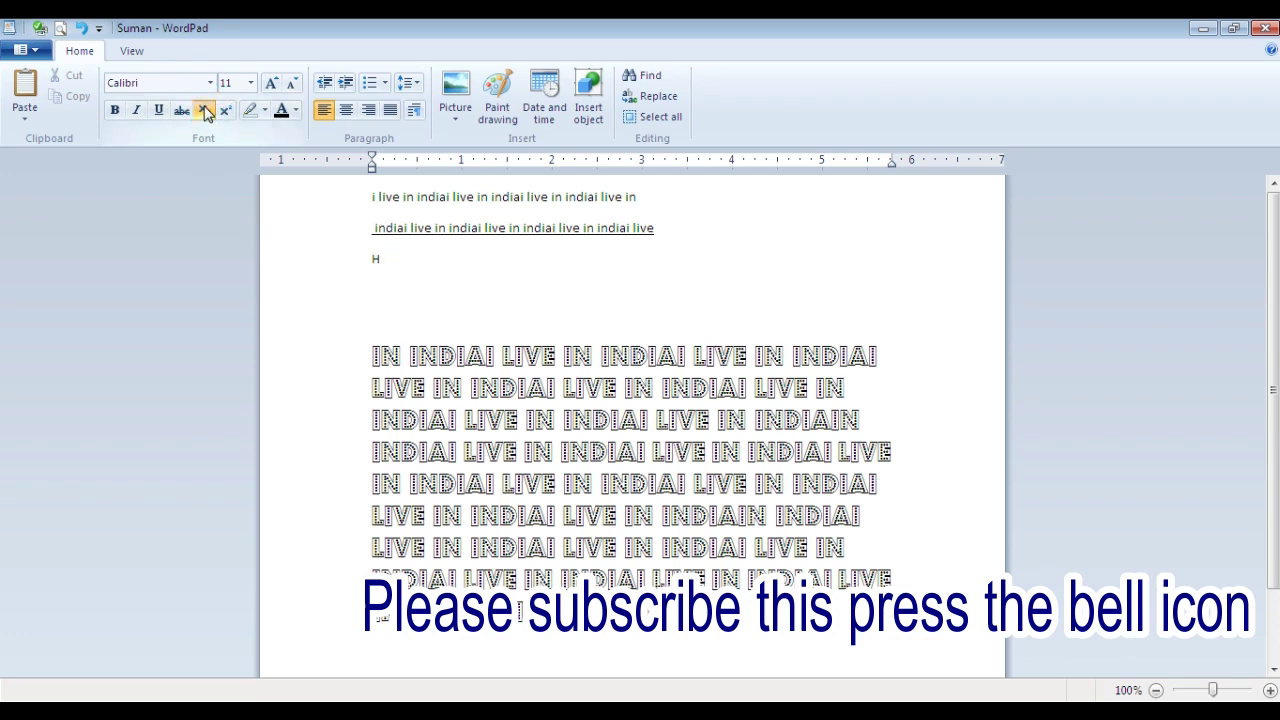
# Write H₂0 with the 2 in subscript.
pyautogui.click(203, 111)
pyautogui.write('2')
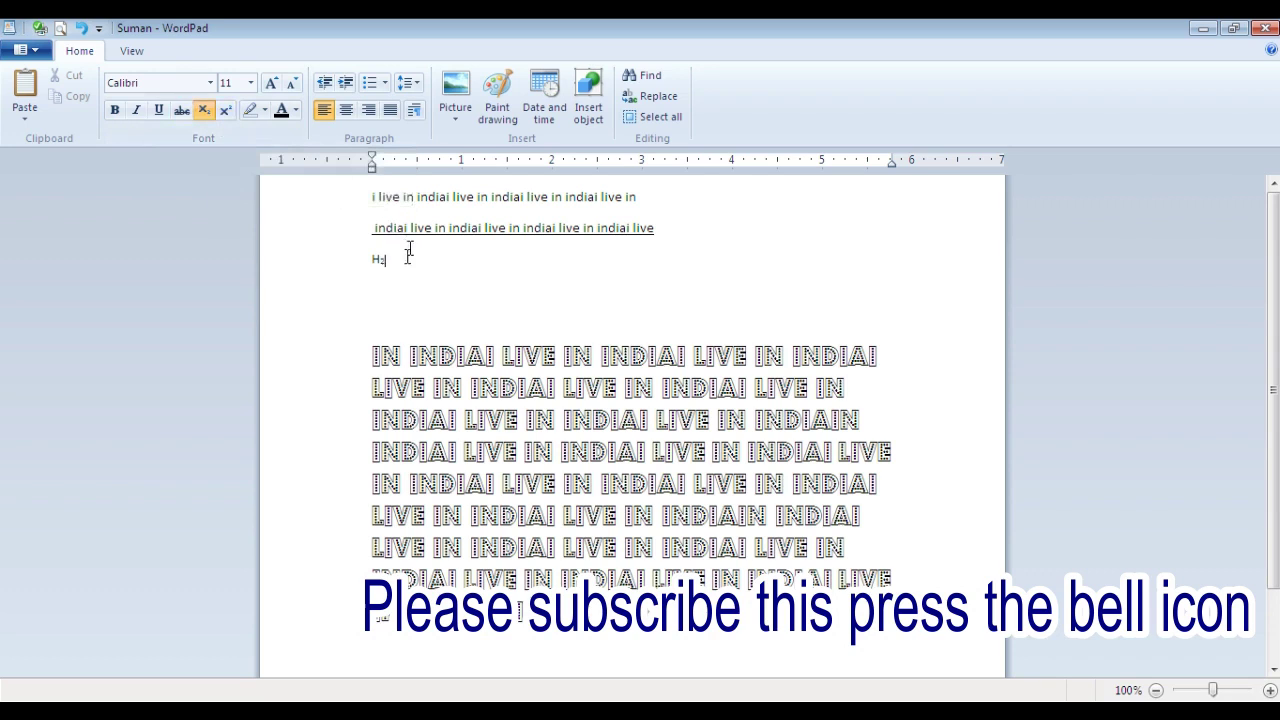
pyautogui.click(199, 112)
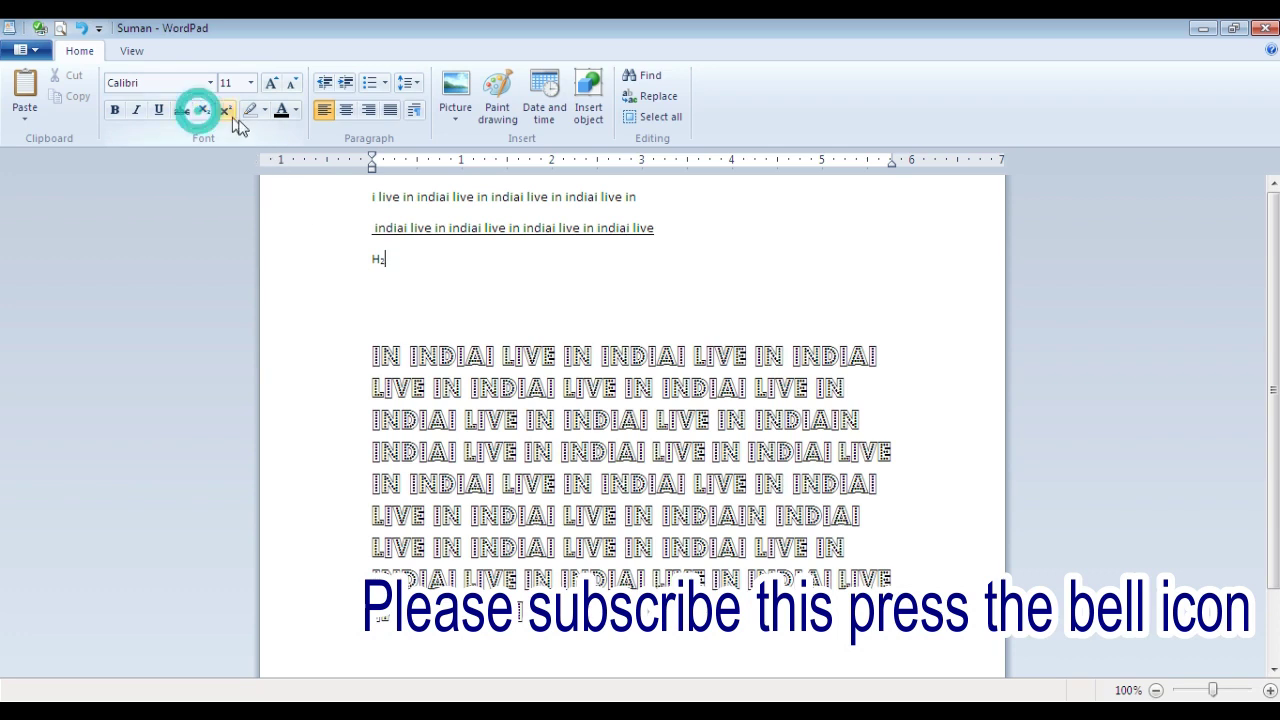
pyautogui.write('0')
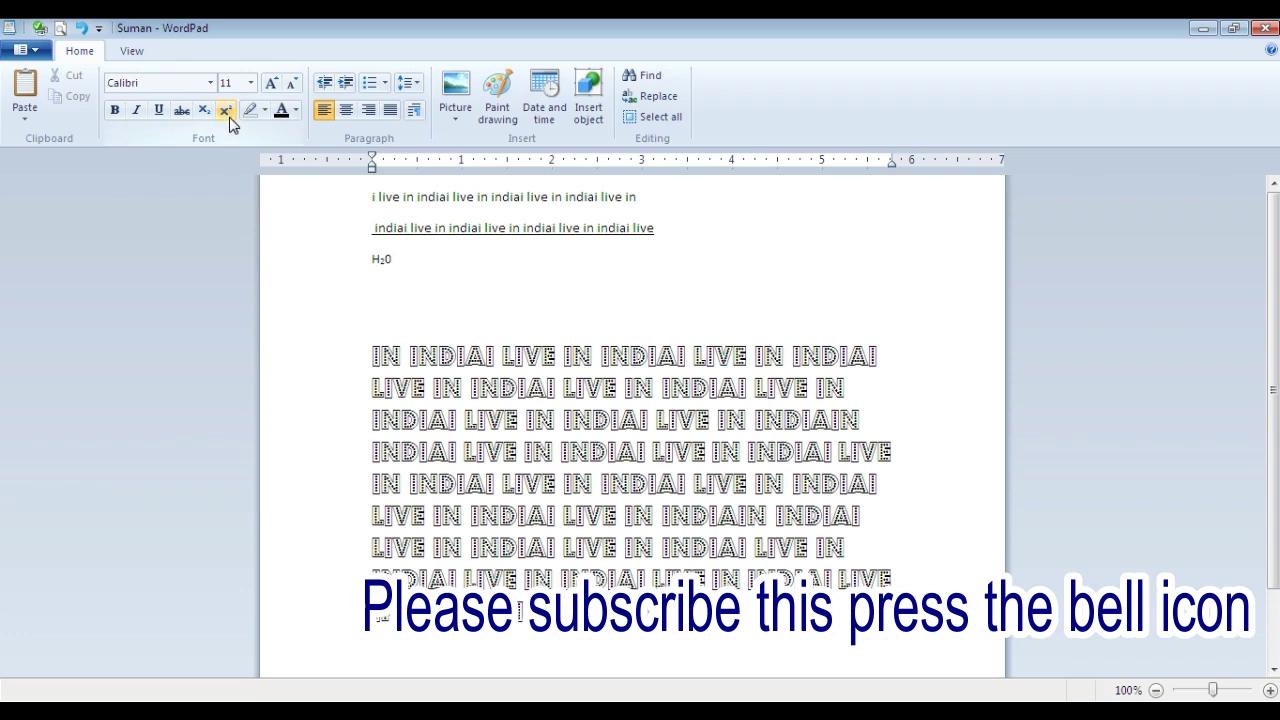
# On a new line below H₂0, write a²+b² with superscript 2s.
pyautogui.click(437, 273)
pyautogui.press('Return')
pyautogui.write('a')
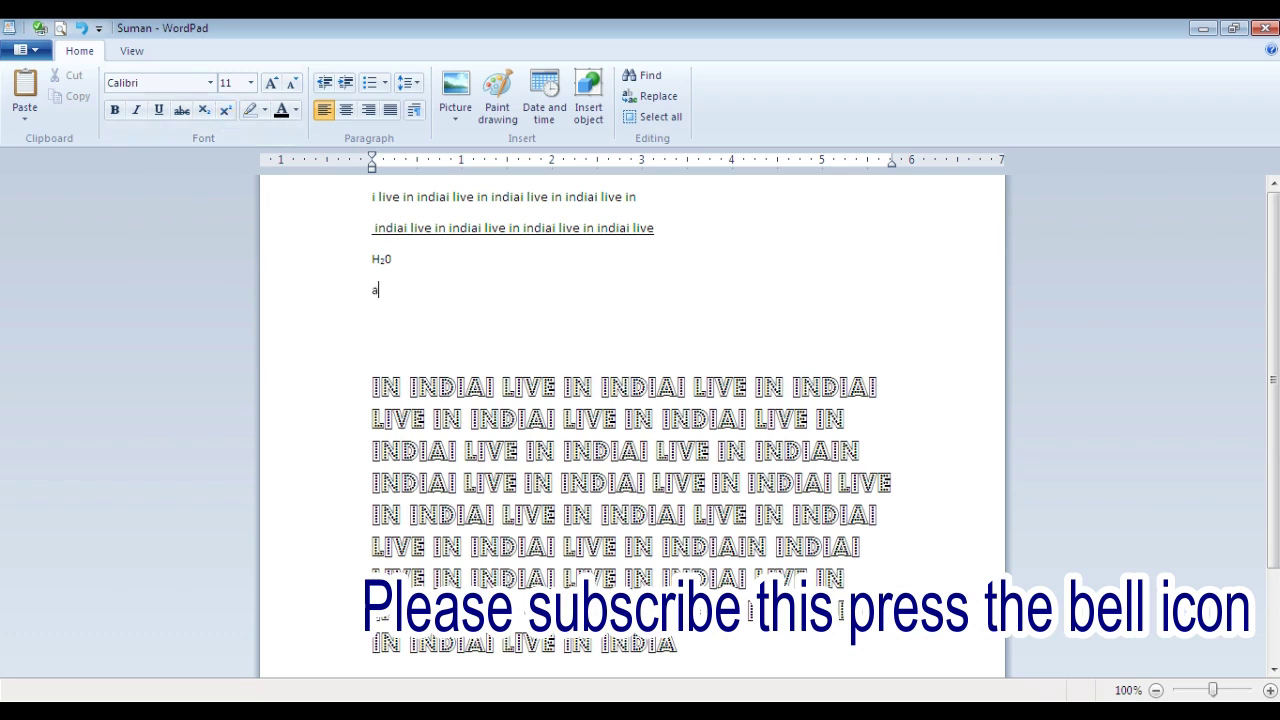
pyautogui.click(229, 112)
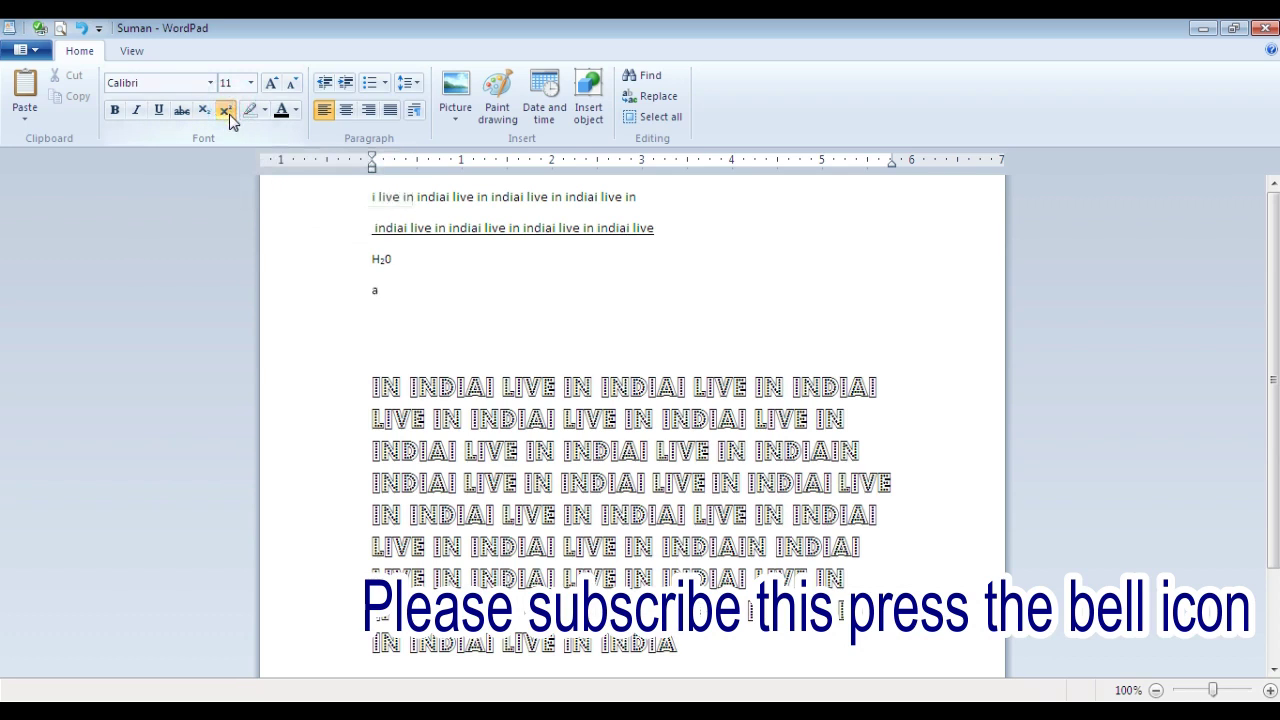
pyautogui.write('2')
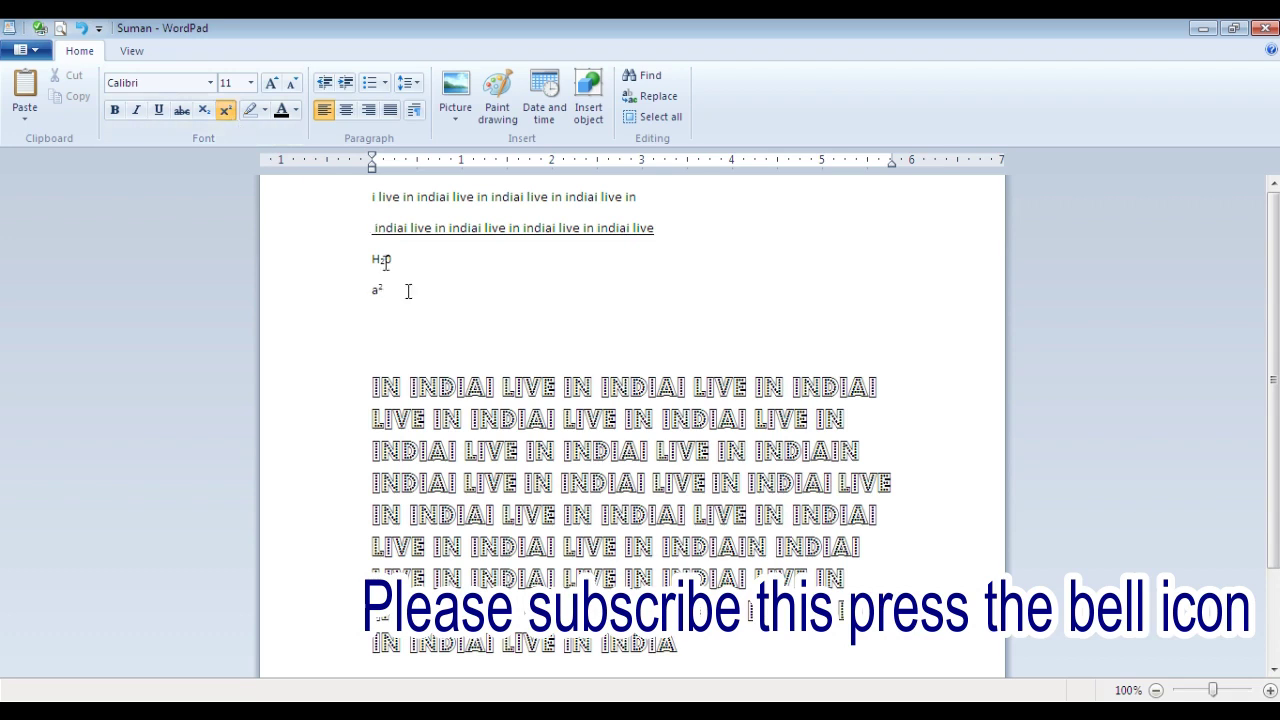
pyautogui.click(229, 116)
pyautogui.write('+b')
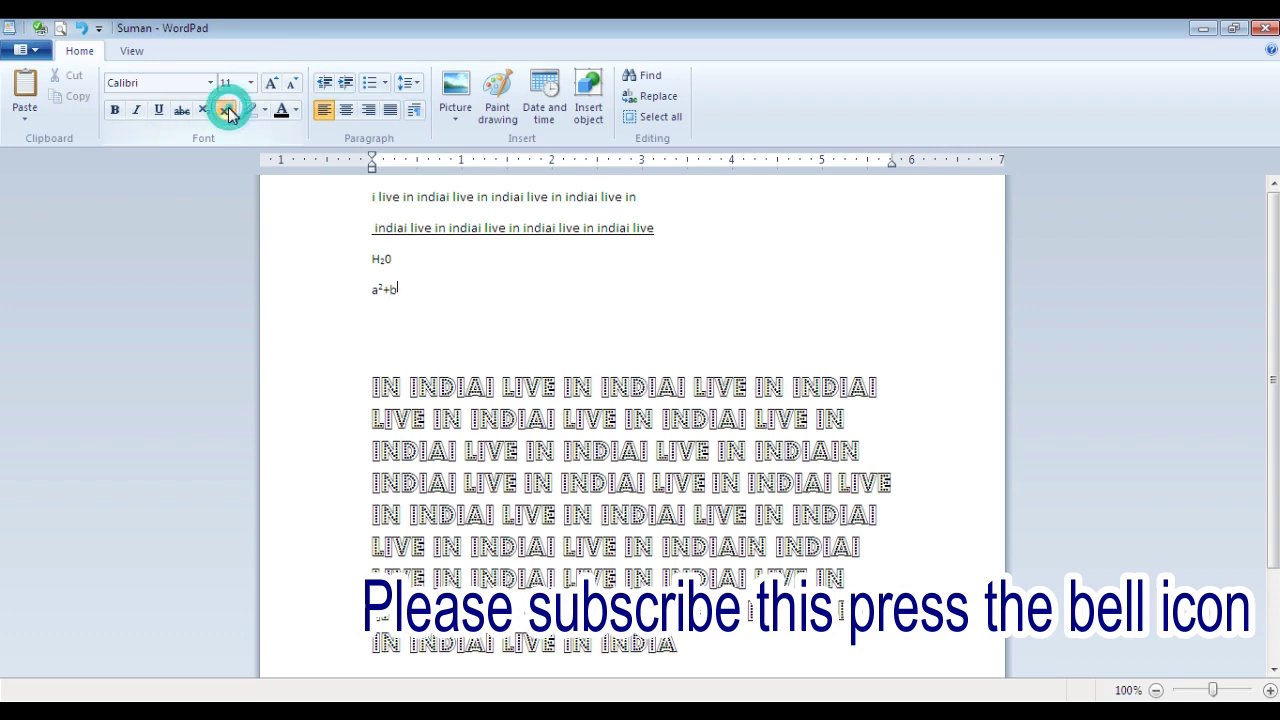
pyautogui.click(228, 112)
pyautogui.write('2')
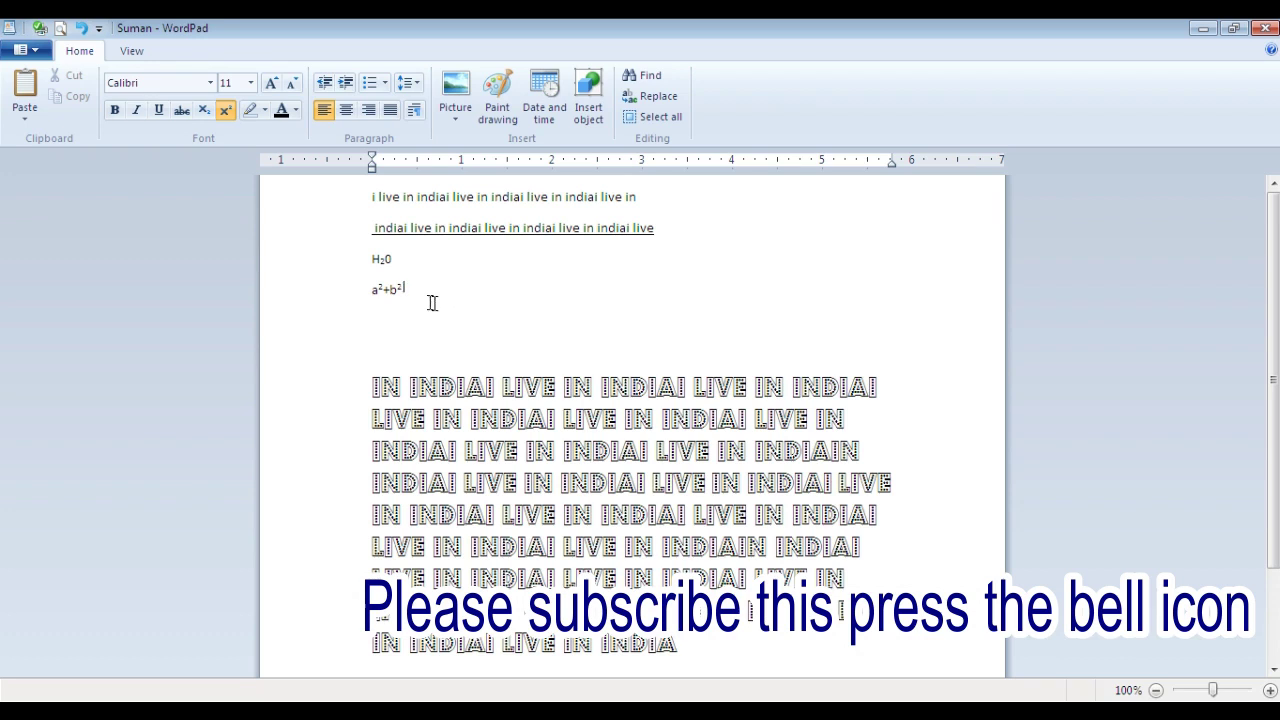
pyautogui.click(227, 116)
# Apply a green text highlight to the words 'IN INDIAI LIVE'.
pyautogui.moveTo(536, 373); pyautogui.dragTo(355, 362)
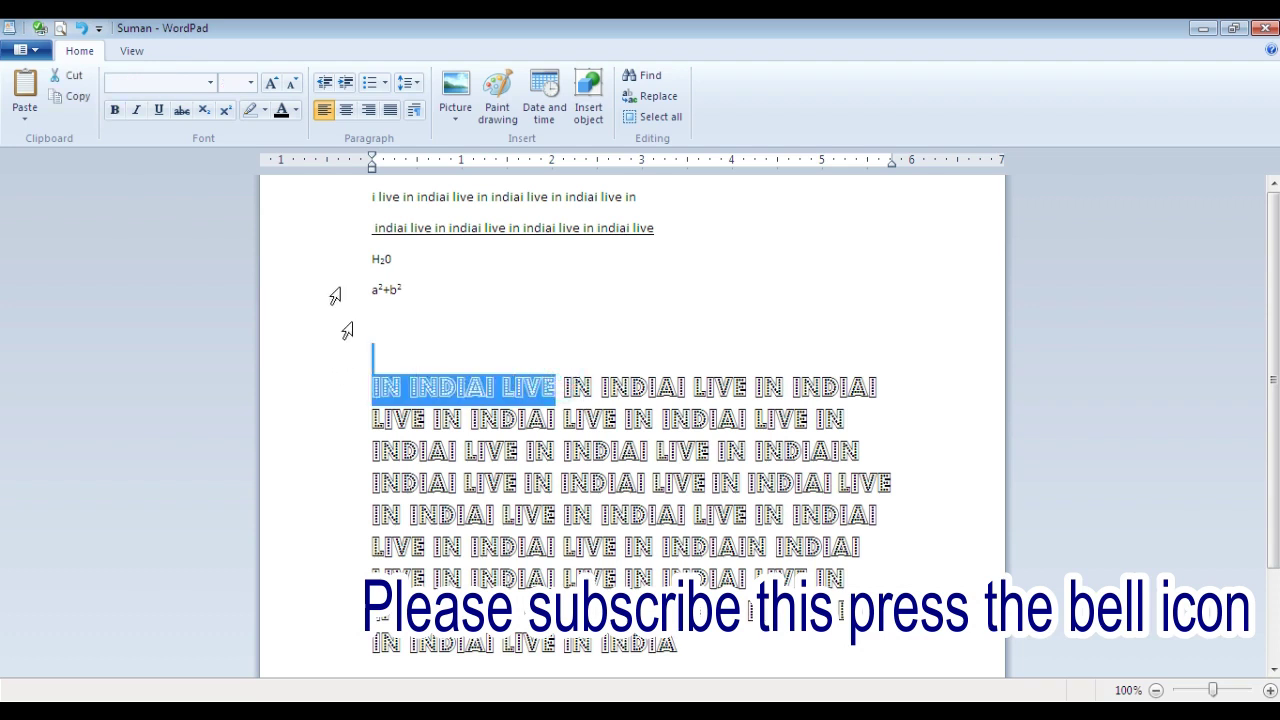
pyautogui.click(264, 110)
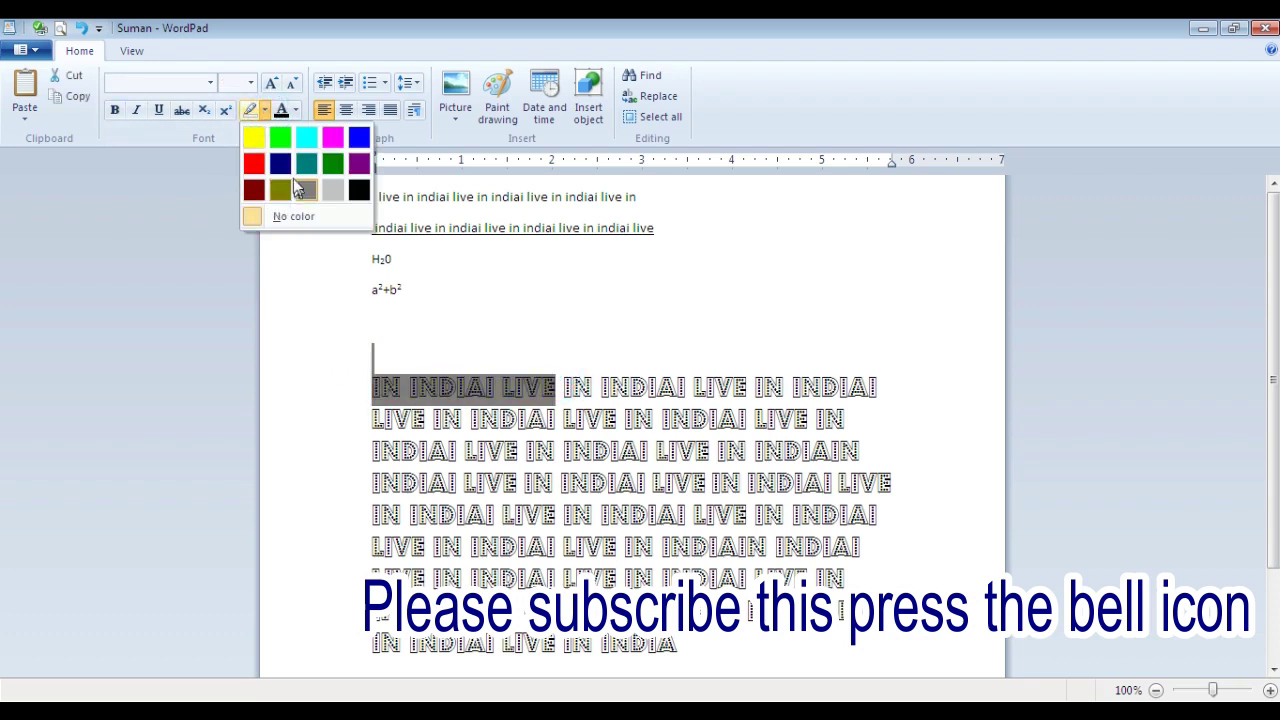
pyautogui.click(211, 163)
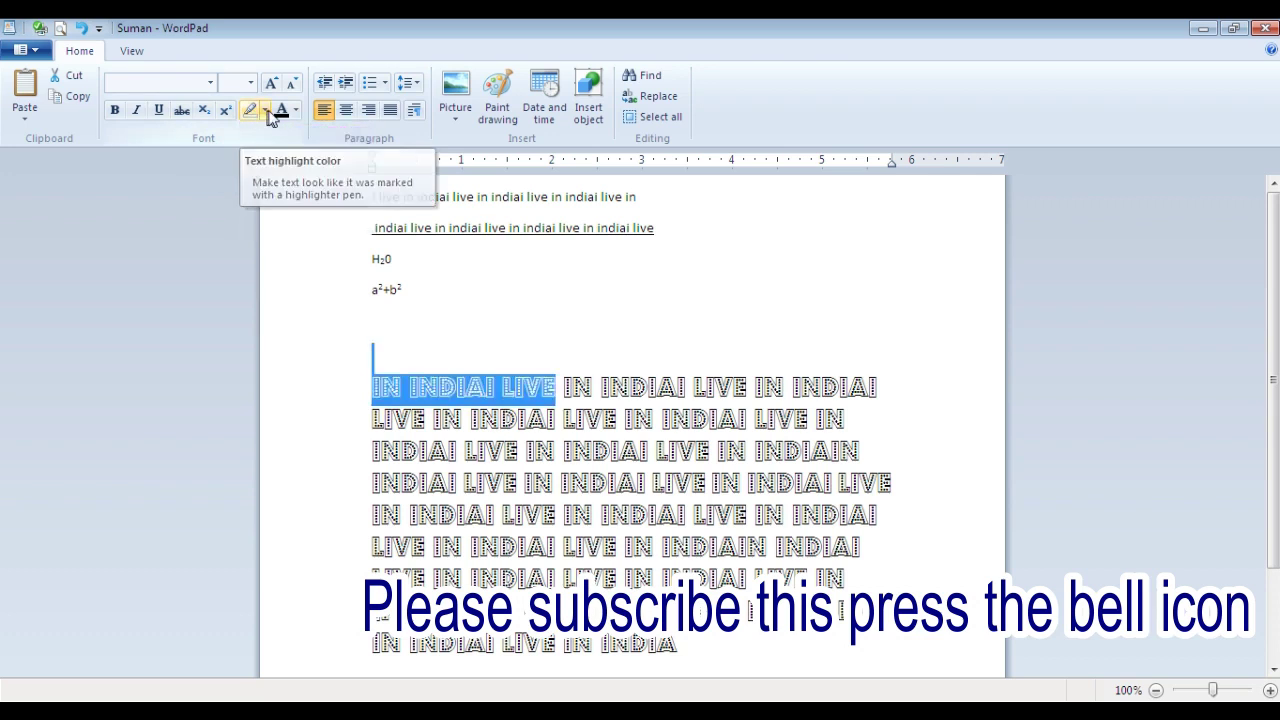
pyautogui.click(538, 392)
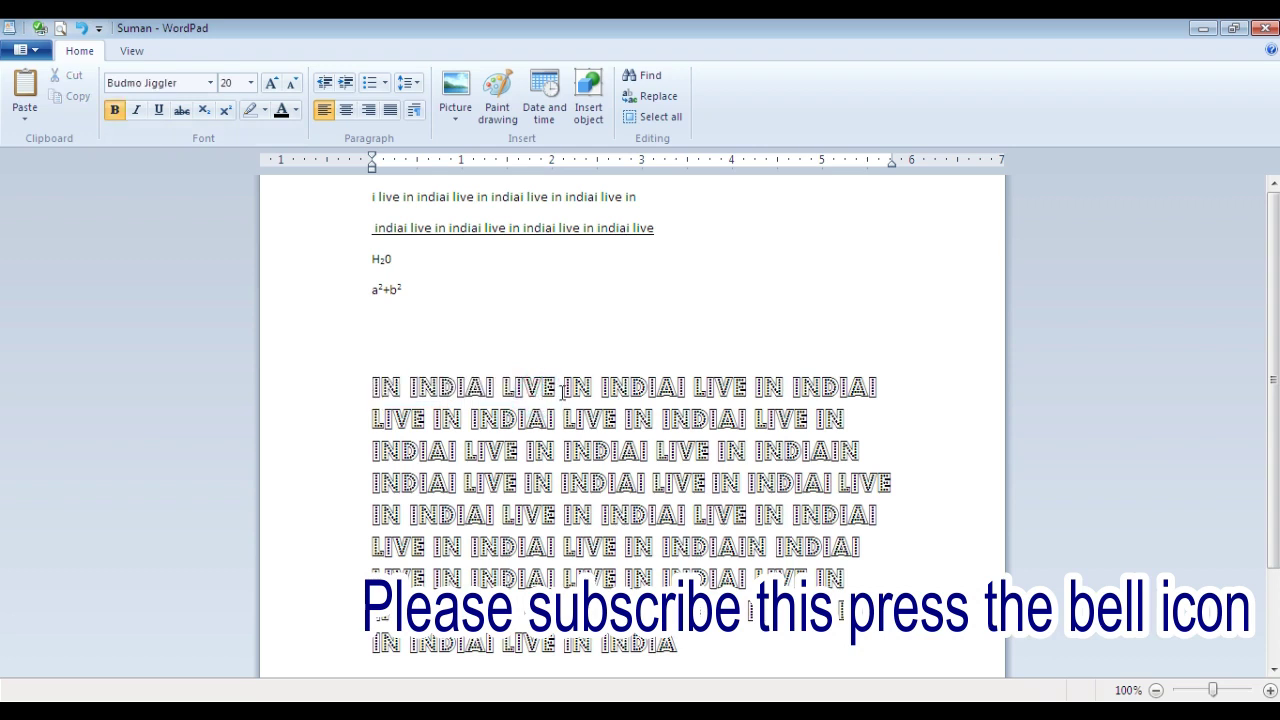
pyautogui.moveTo(538, 392); pyautogui.dragTo(357, 363)
pyautogui.click(265, 111)
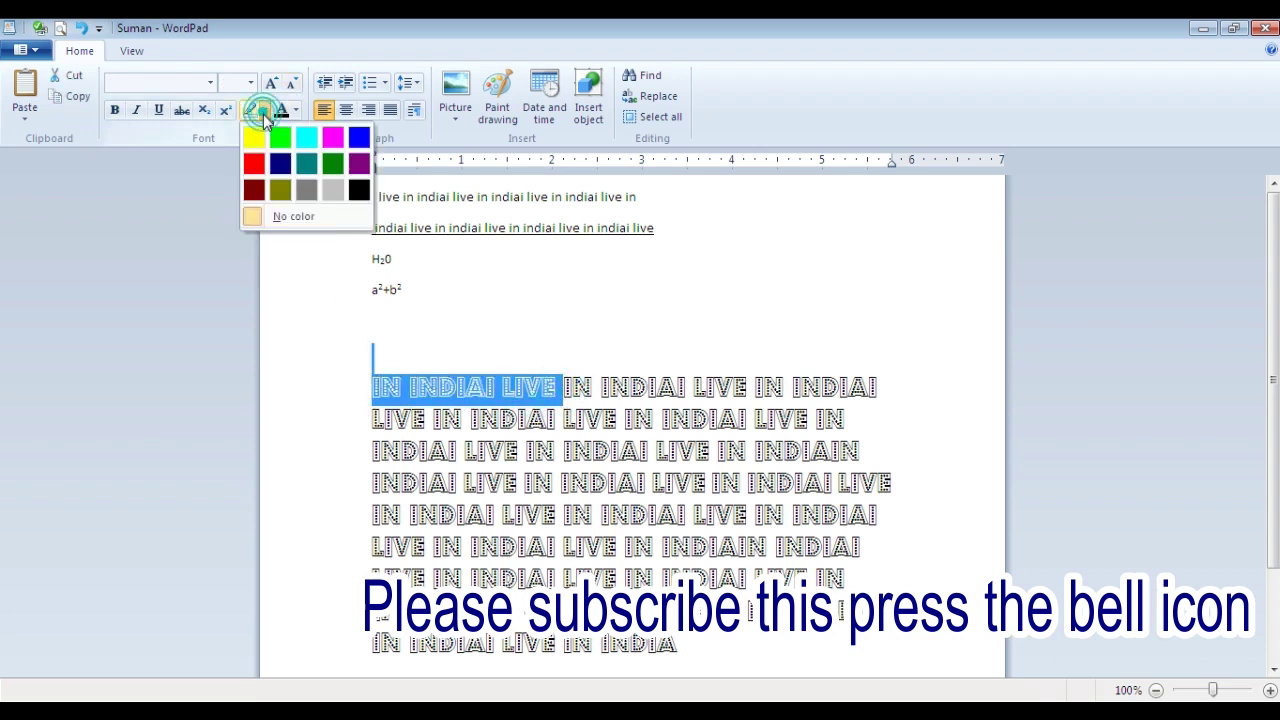
pyautogui.click(340, 166)
pyautogui.click(562, 320)
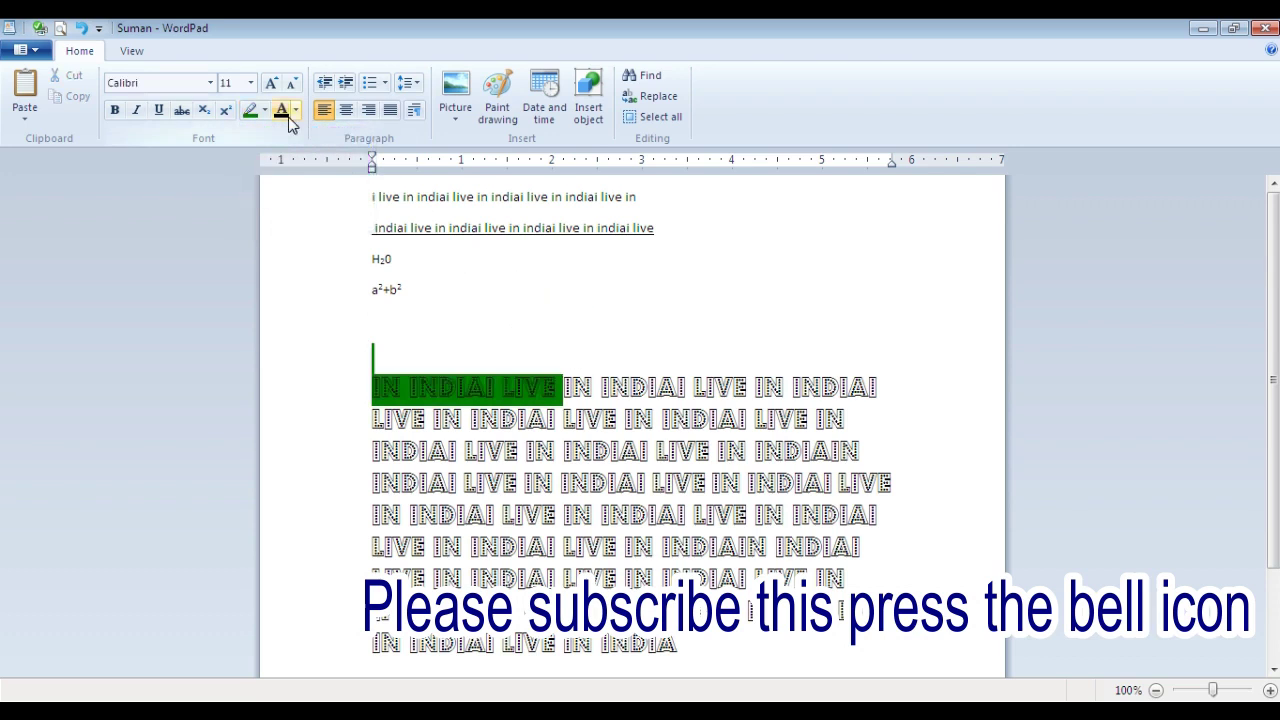
# Colour the first line with a custom light pink-purple (219, 147, 225).
pyautogui.moveTo(443, 260); pyautogui.dragTo(349, 243)
pyautogui.click(317, 194)
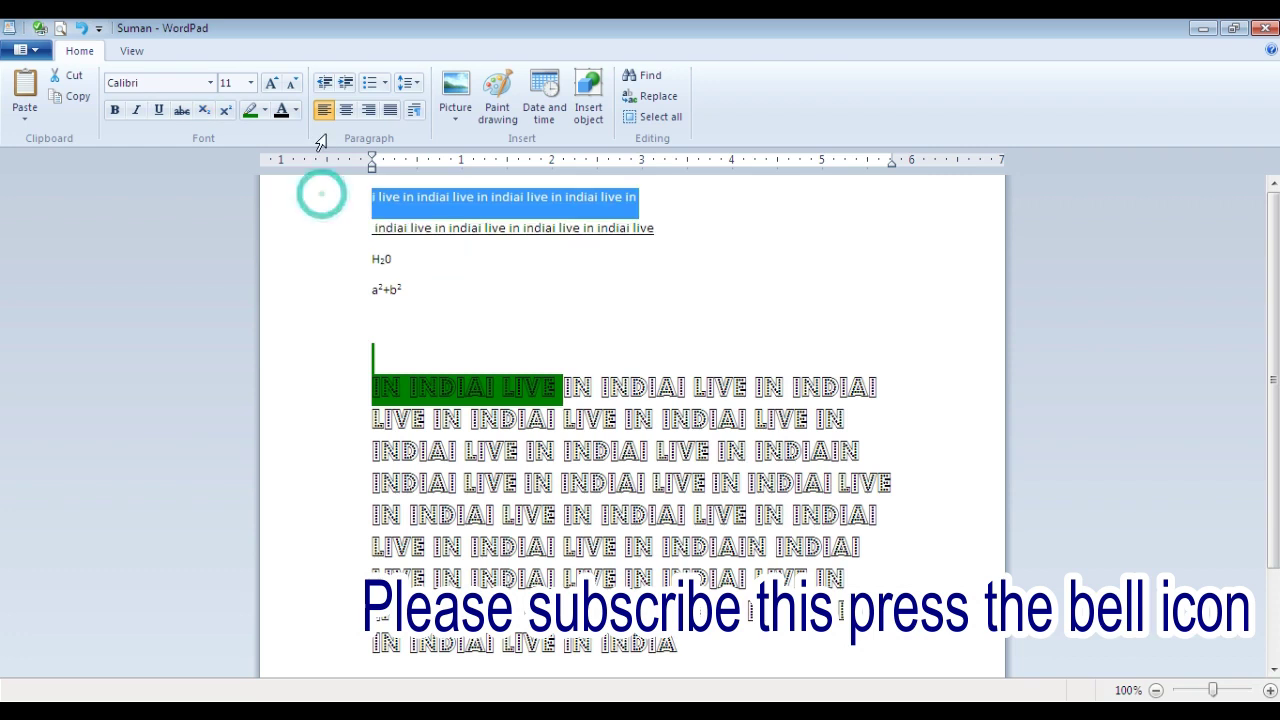
pyautogui.click(296, 110)
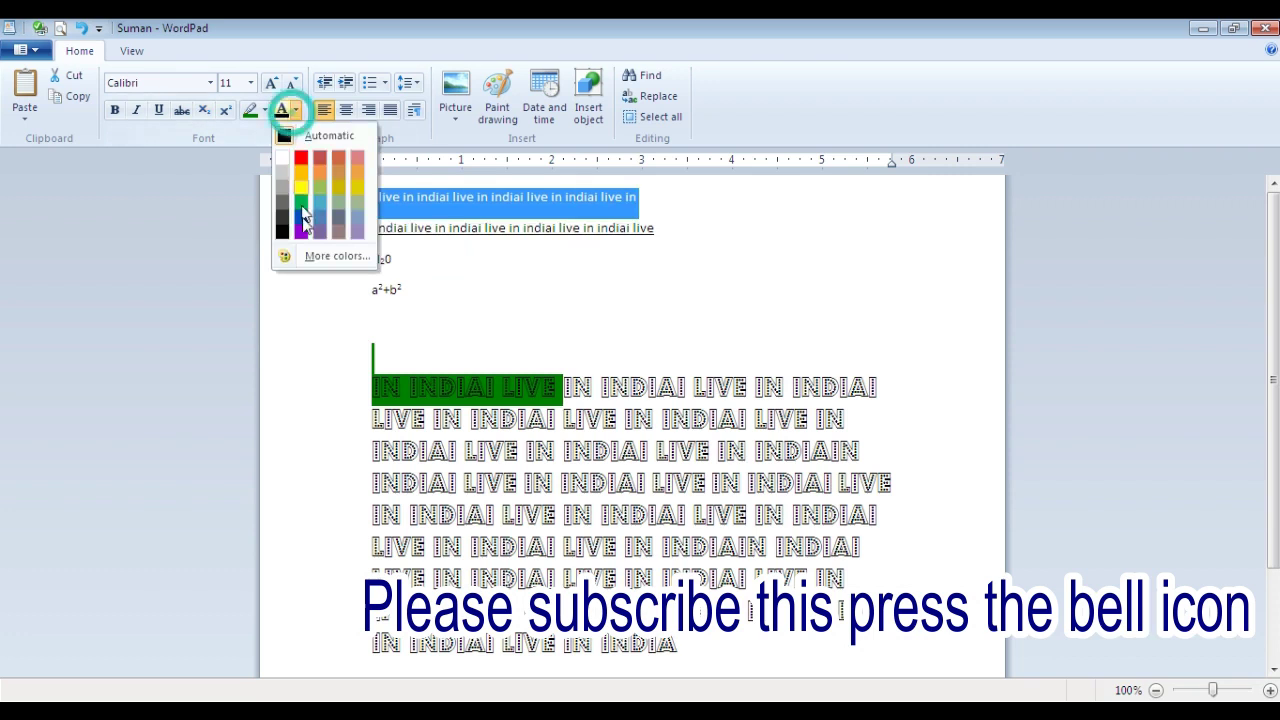
pyautogui.click(320, 255)
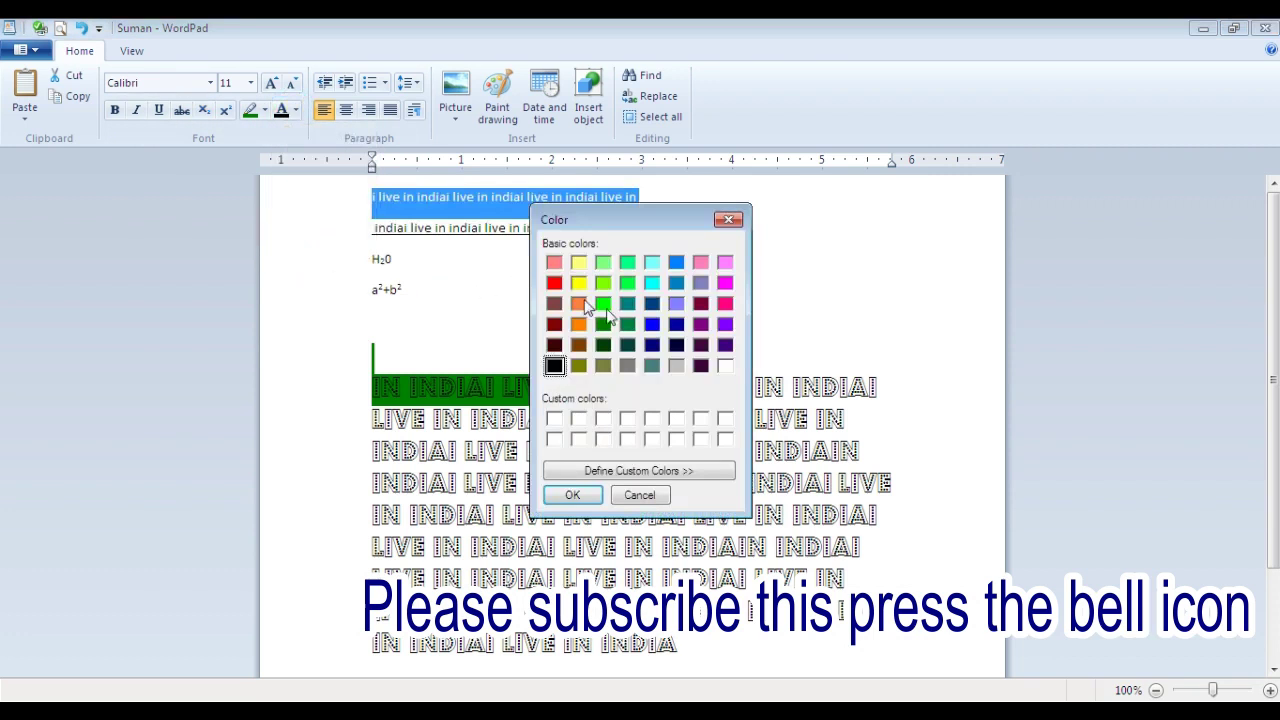
pyautogui.click(604, 305)
pyautogui.click(610, 470)
pyautogui.click(876, 322)
pyautogui.click(887, 315)
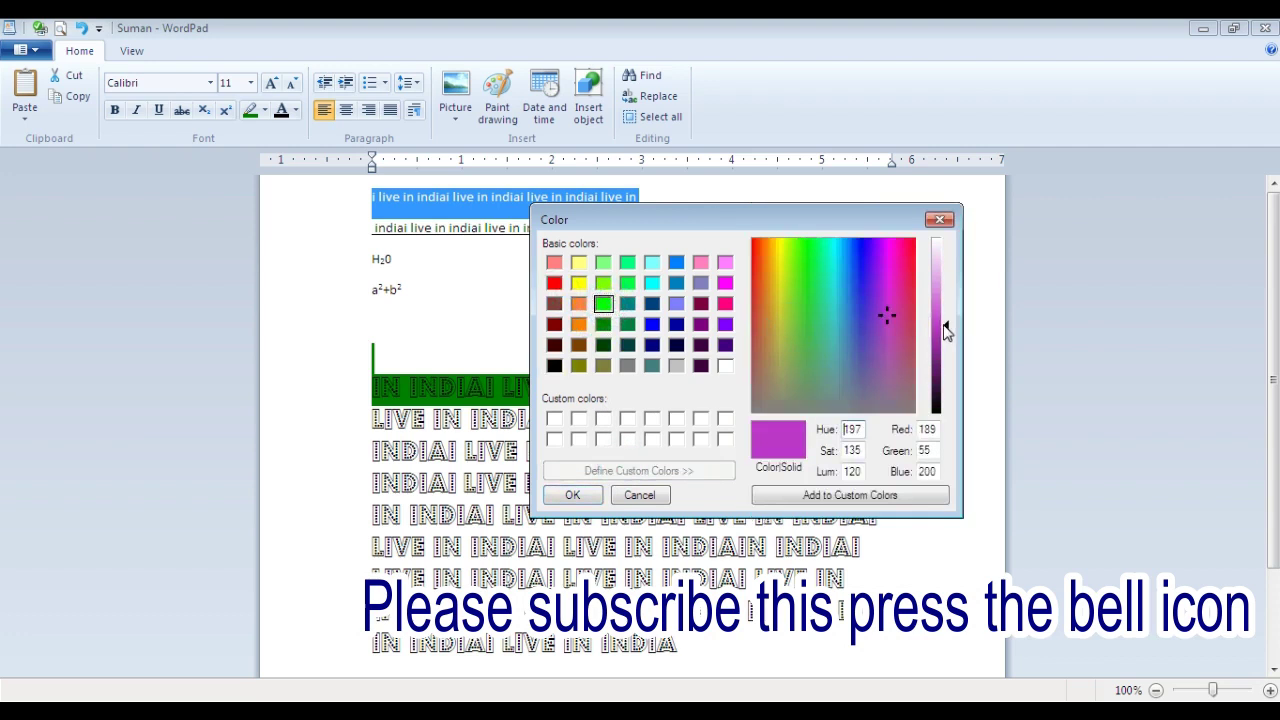
pyautogui.moveTo(948, 332); pyautogui.dragTo(940, 292)
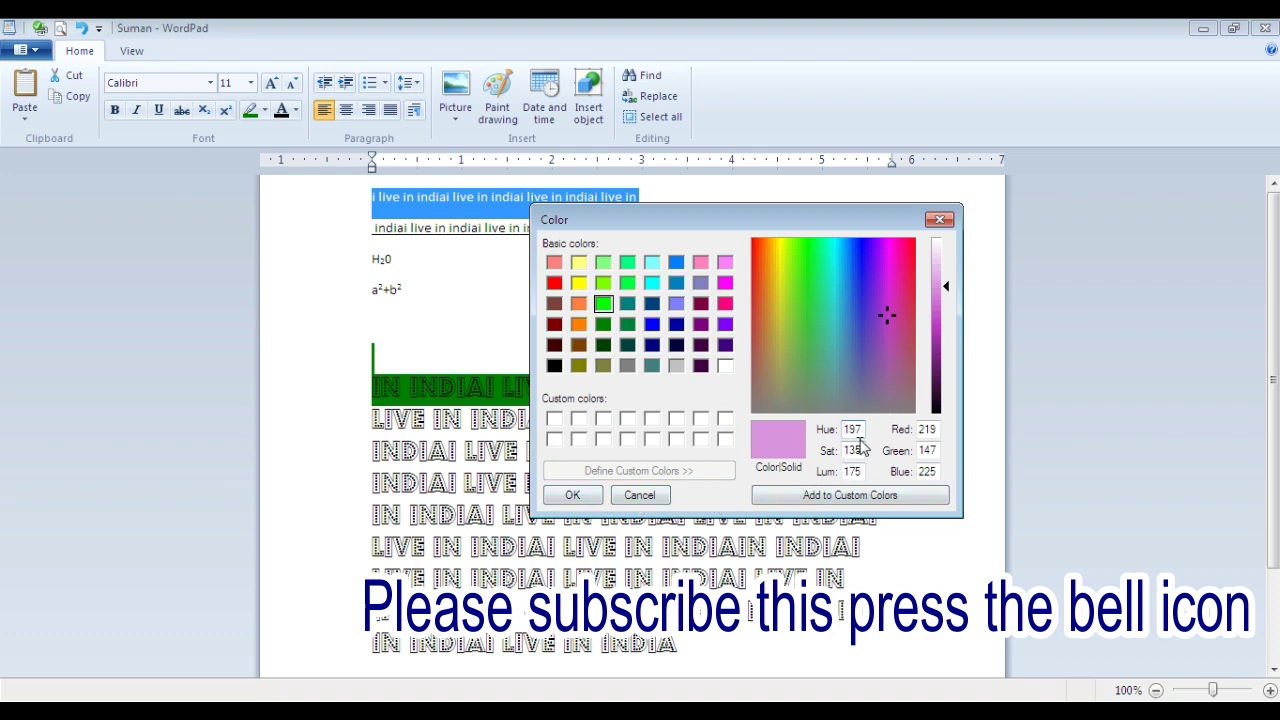
pyautogui.click(584, 495)
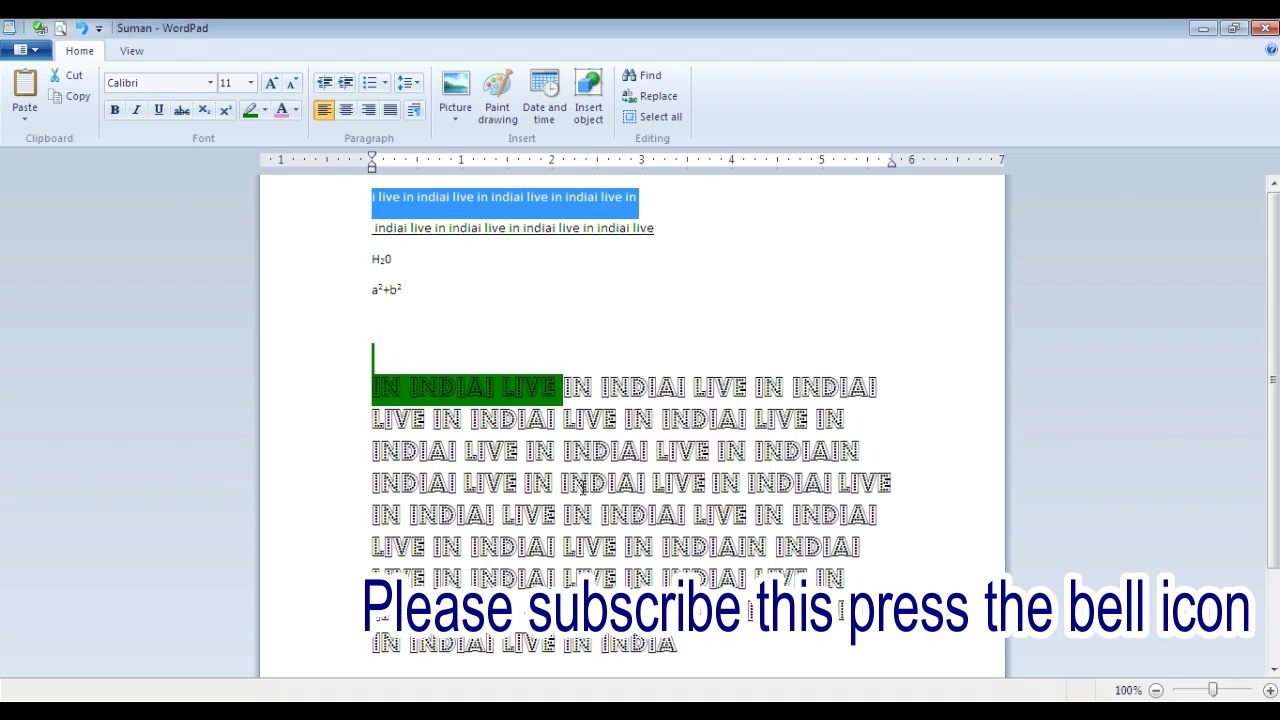
pyautogui.click(672, 410)
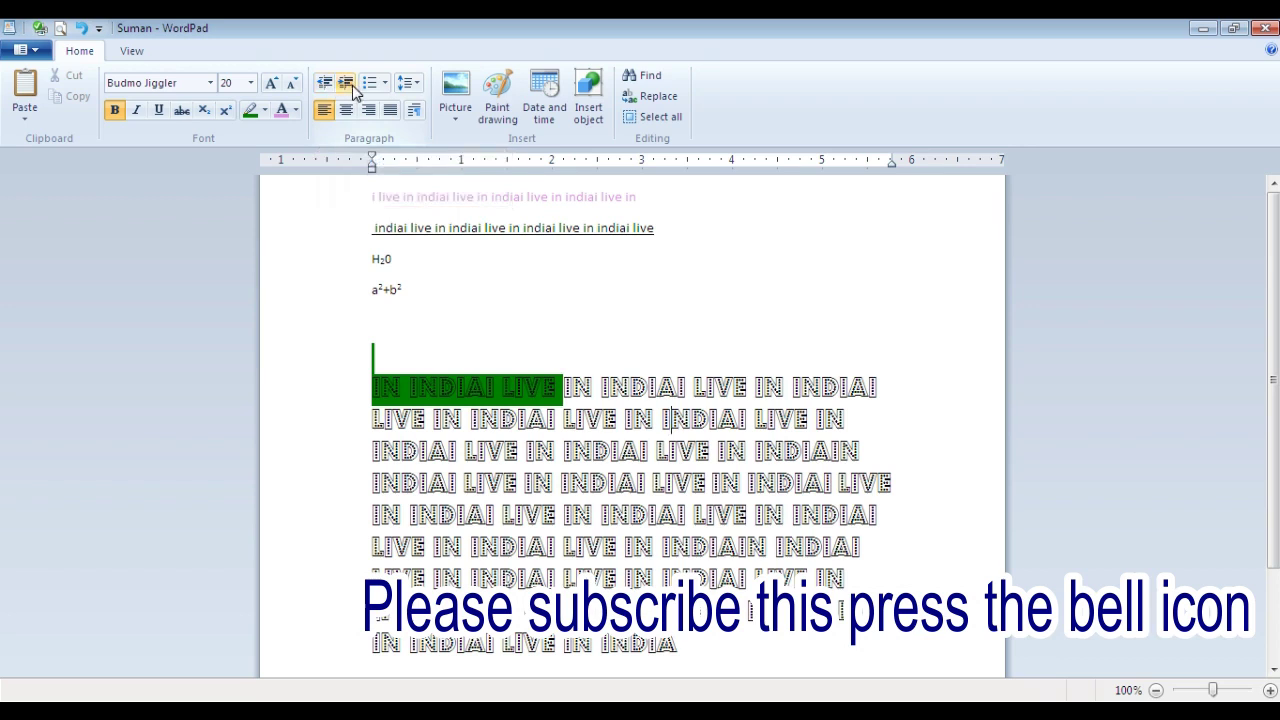
# Indent the H₂0 line to 2 inches.
pyautogui.moveTo(372, 262); pyautogui.dragTo(411, 274)
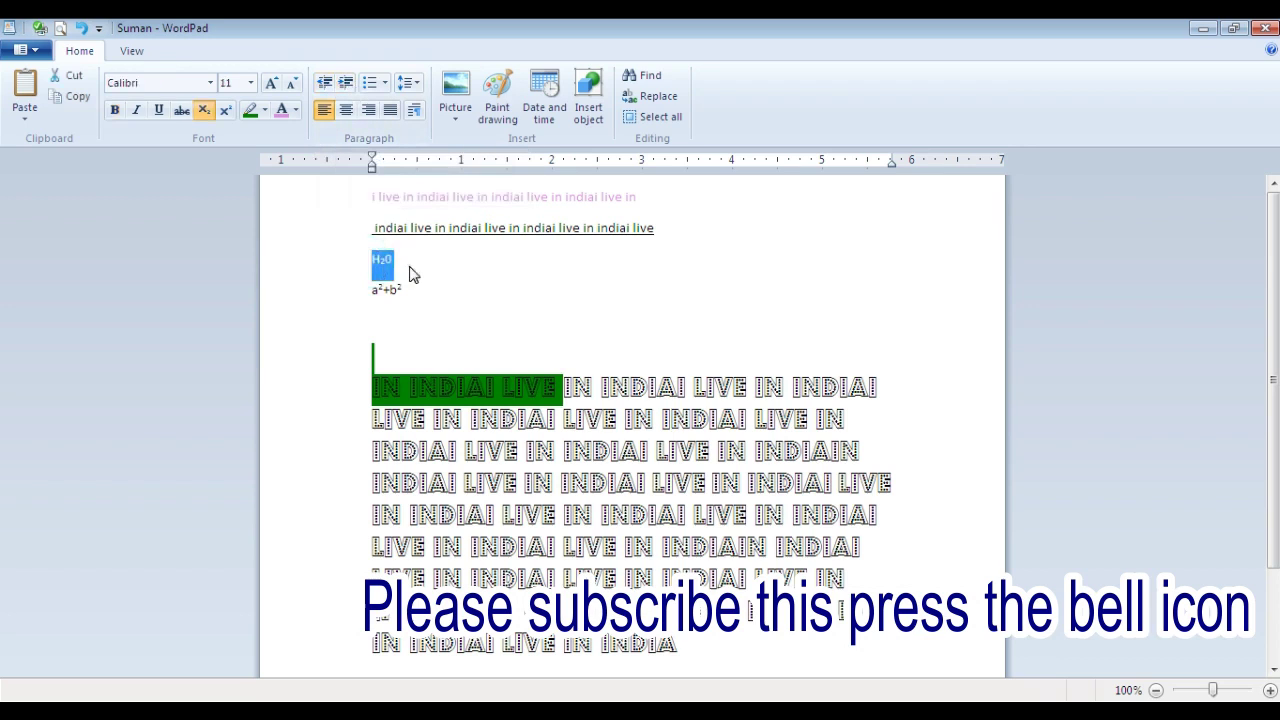
pyautogui.click(372, 262)
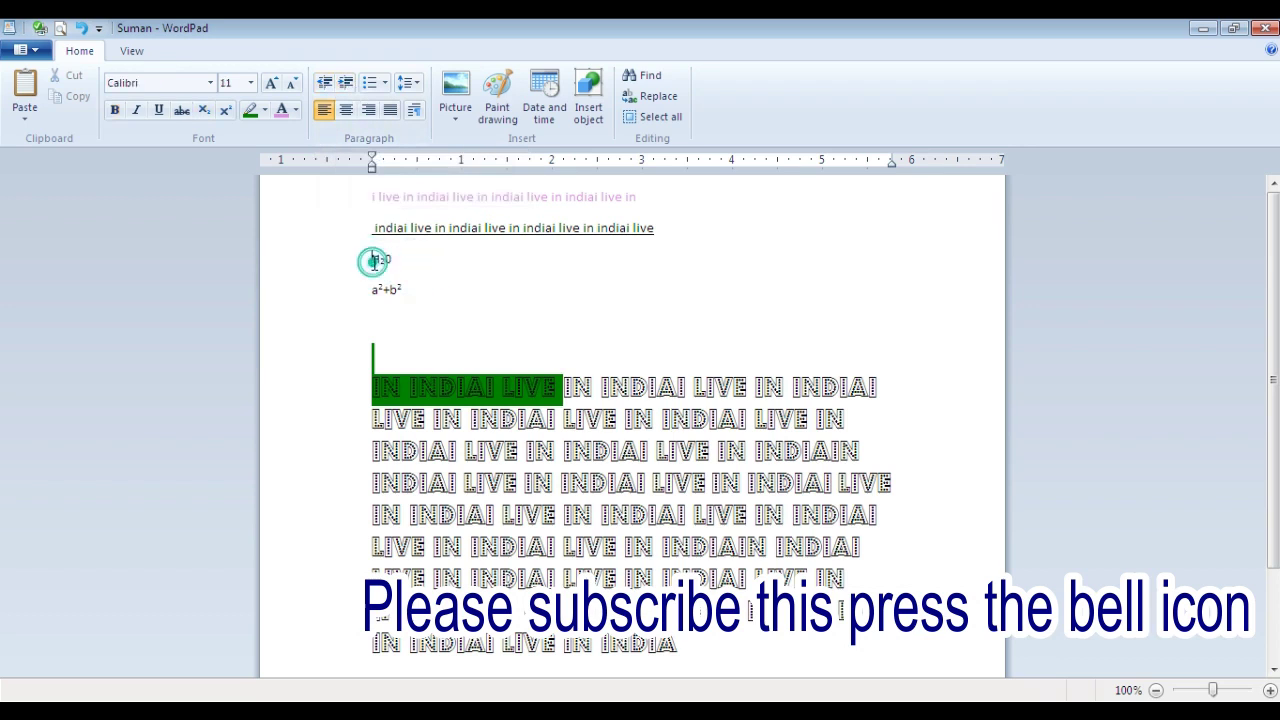
pyautogui.click(346, 82)
pyautogui.click(346, 82)
pyautogui.click(346, 82)
pyautogui.click(346, 82)
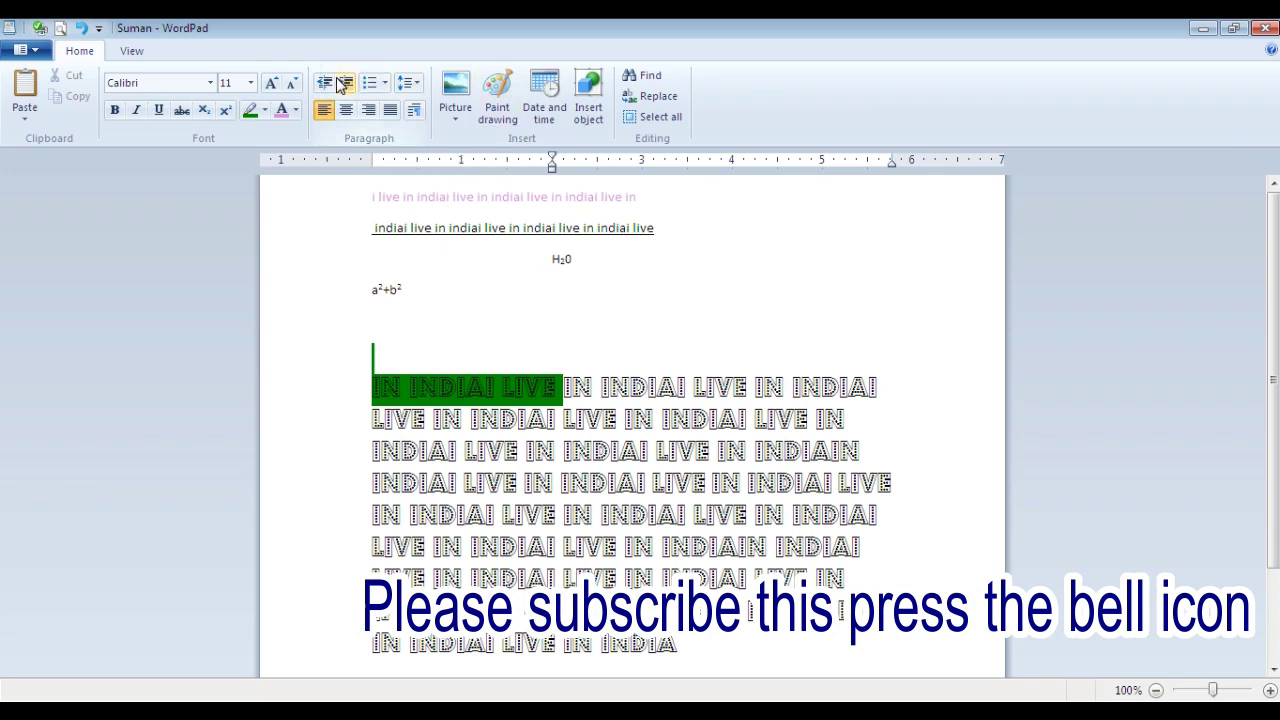
pyautogui.click(339, 84)
pyautogui.click(340, 84)
pyautogui.click(341, 85)
pyautogui.click(342, 85)
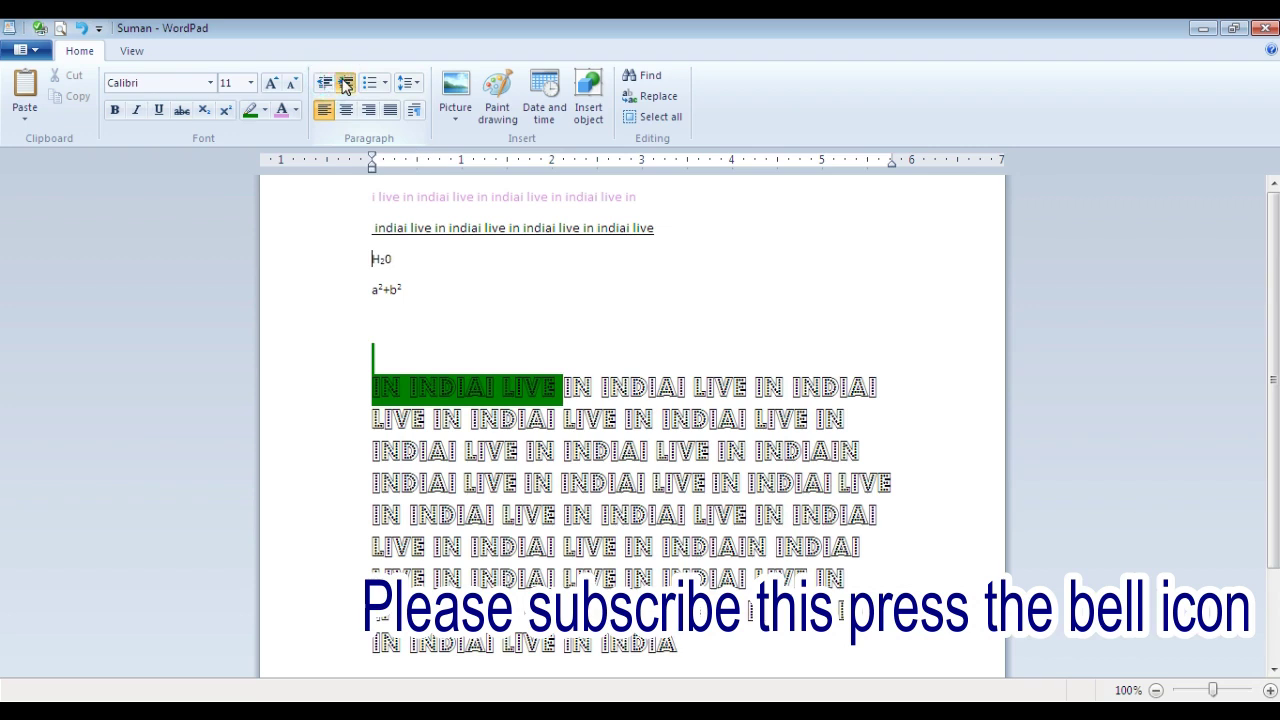
pyautogui.doubleClick(344, 84)
pyautogui.doubleClick(344, 84)
pyautogui.click(344, 84)
pyautogui.doubleClick(344, 84)
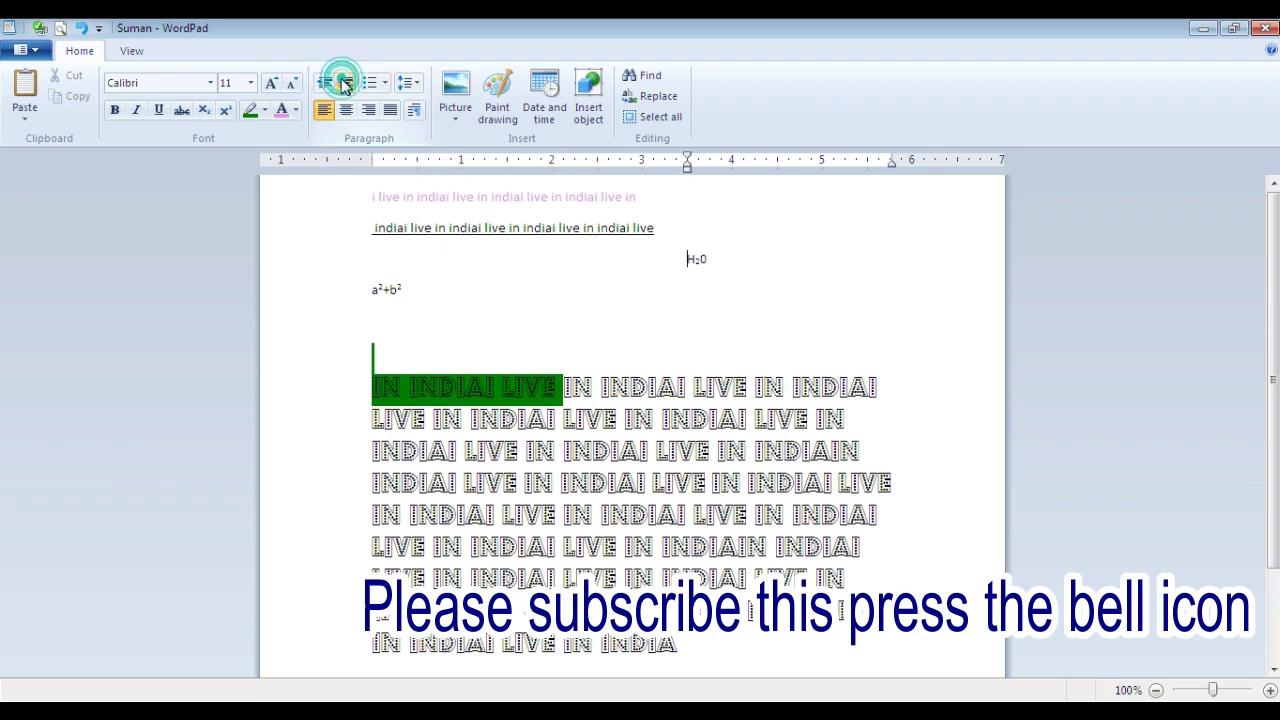
pyautogui.click(343, 84)
pyautogui.doubleClick(343, 84)
# Break the large outlined text into short lines, starting with IN INDIAI LIVE.
pyautogui.click(572, 432)
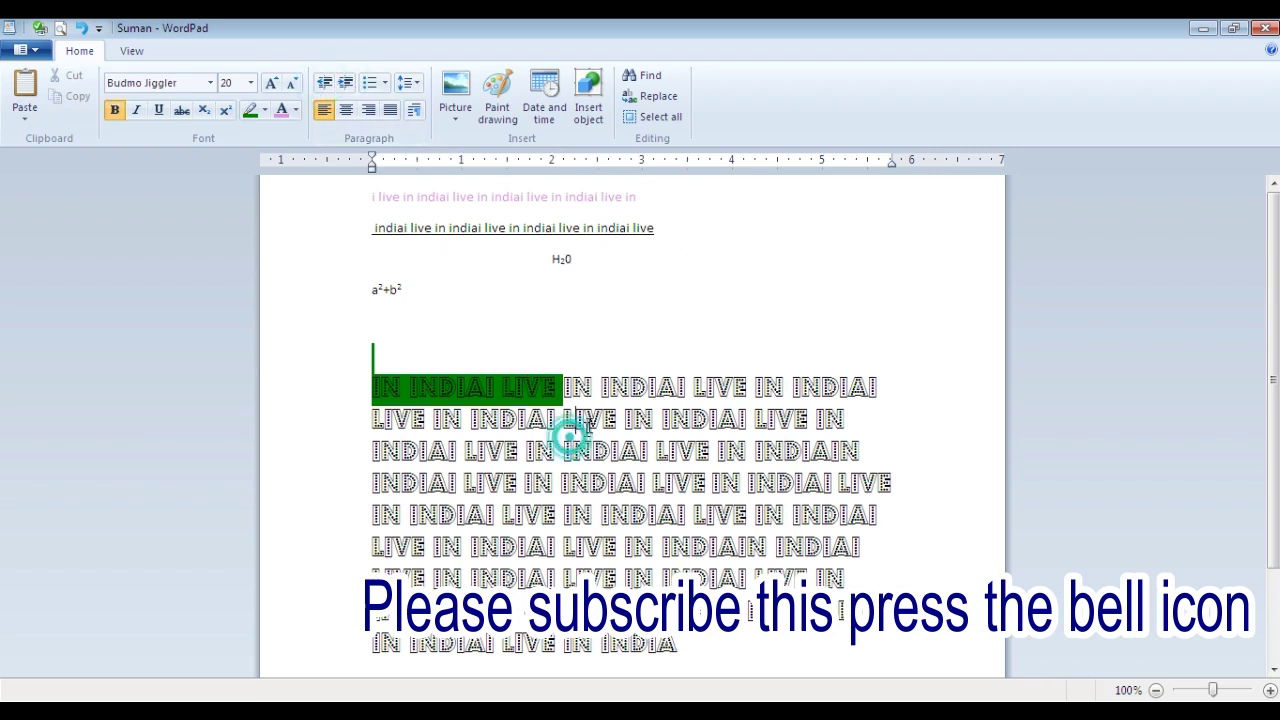
pyautogui.click(563, 387)
pyautogui.press('Return')
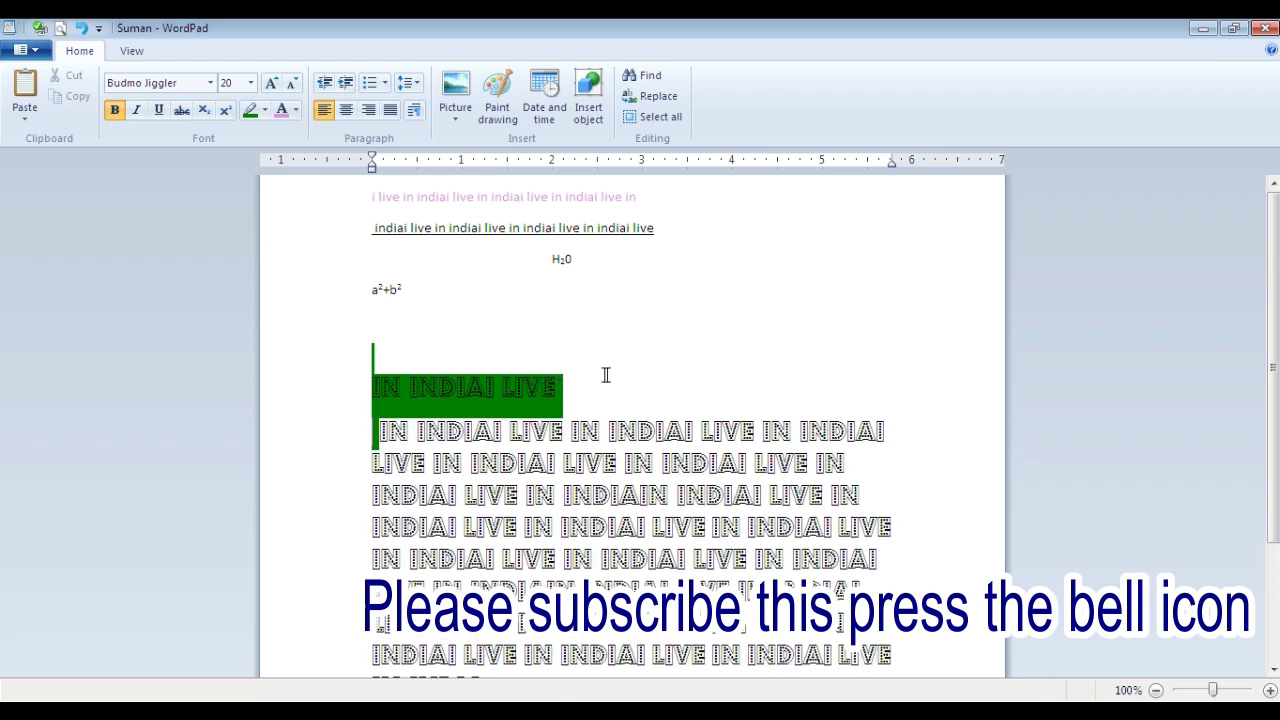
pyautogui.click(600, 432)
pyautogui.press('Return')
pyautogui.click(647, 475)
pyautogui.press('Return')
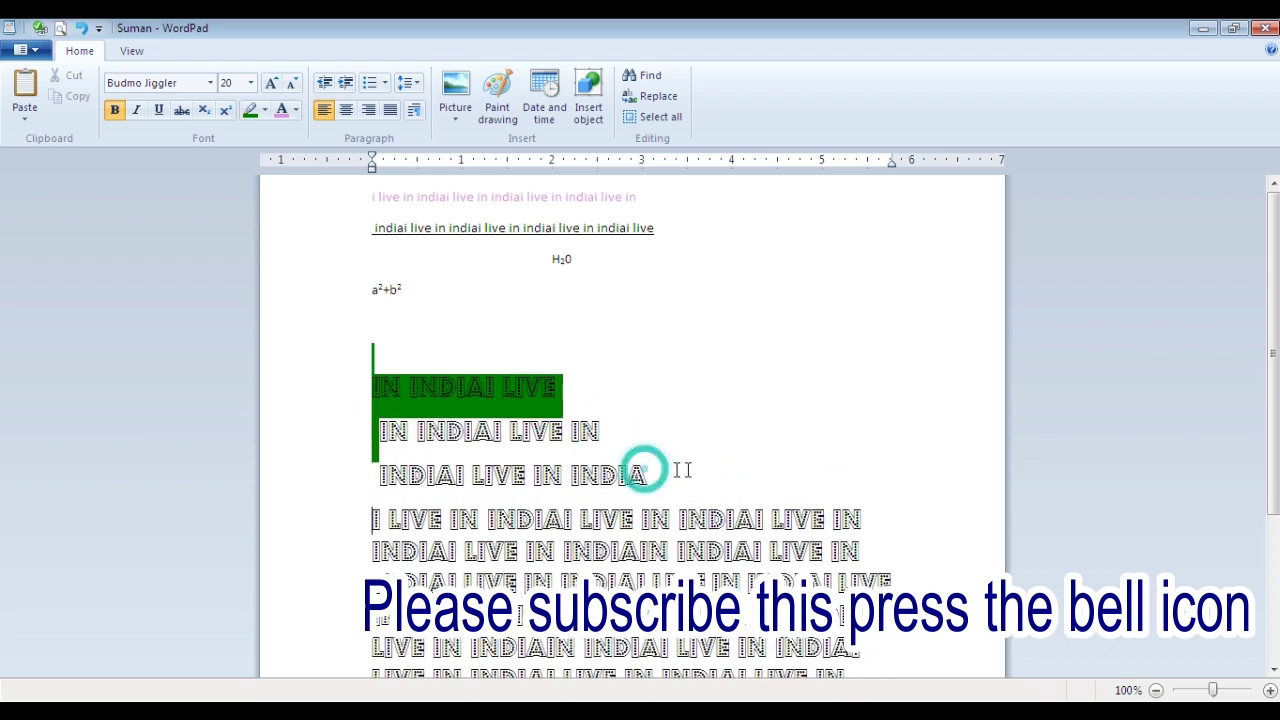
pyautogui.click(663, 518)
pyautogui.press('Return')
pyautogui.click(638, 551)
pyautogui.press('Return')
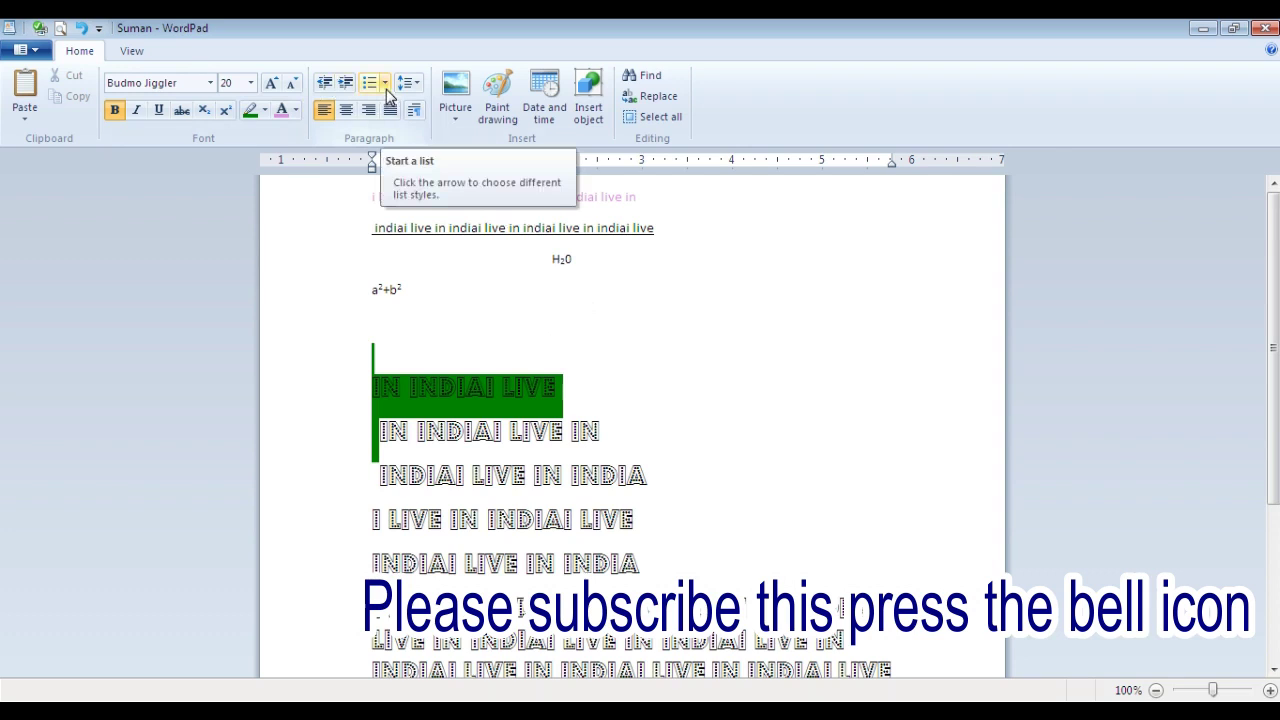
# Number the short decorative lines I. through VI. using uppercase Roman numerals.
pyautogui.keyDown('shift'); pyautogui.click(660, 557); pyautogui.keyUp('shift')
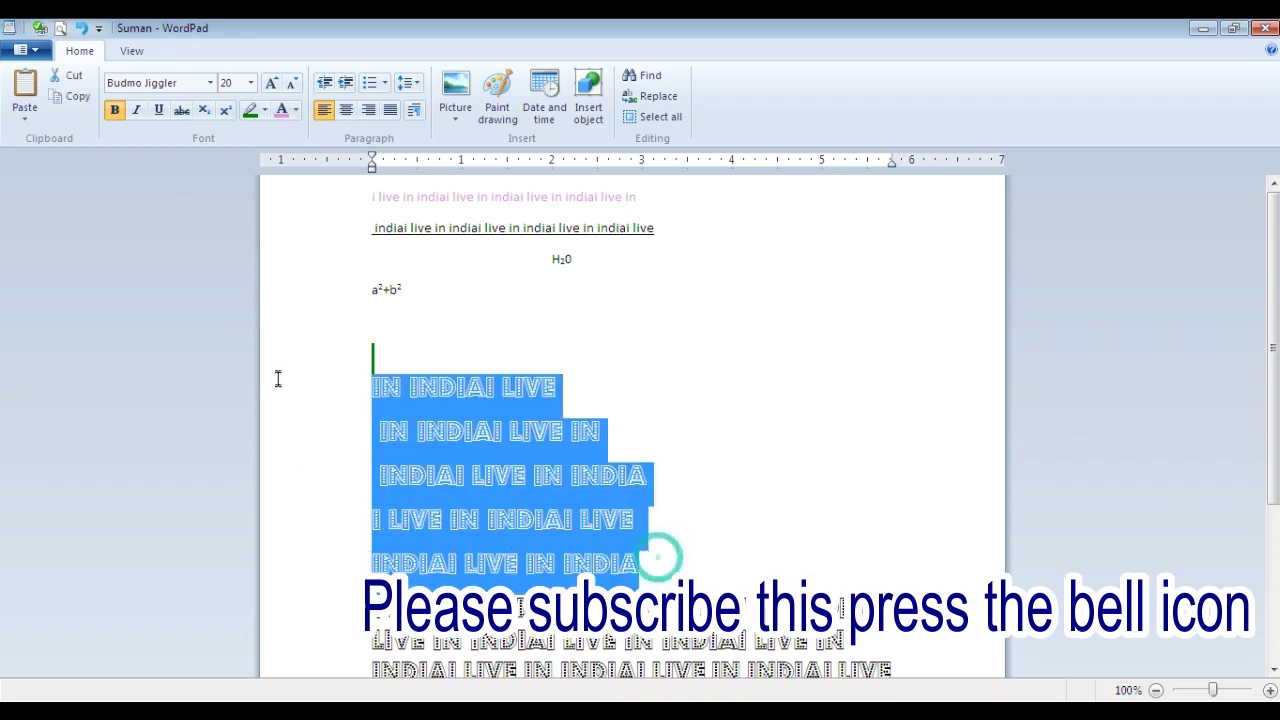
pyautogui.click(370, 84)
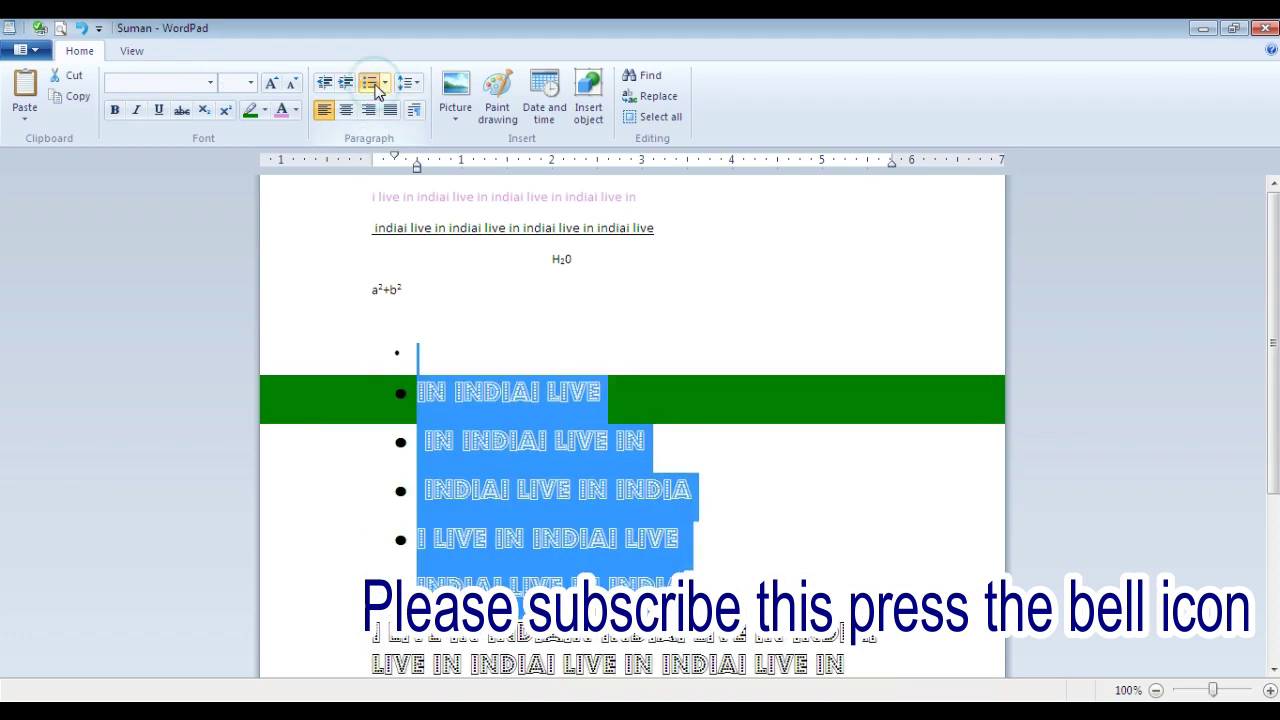
pyautogui.click(385, 86)
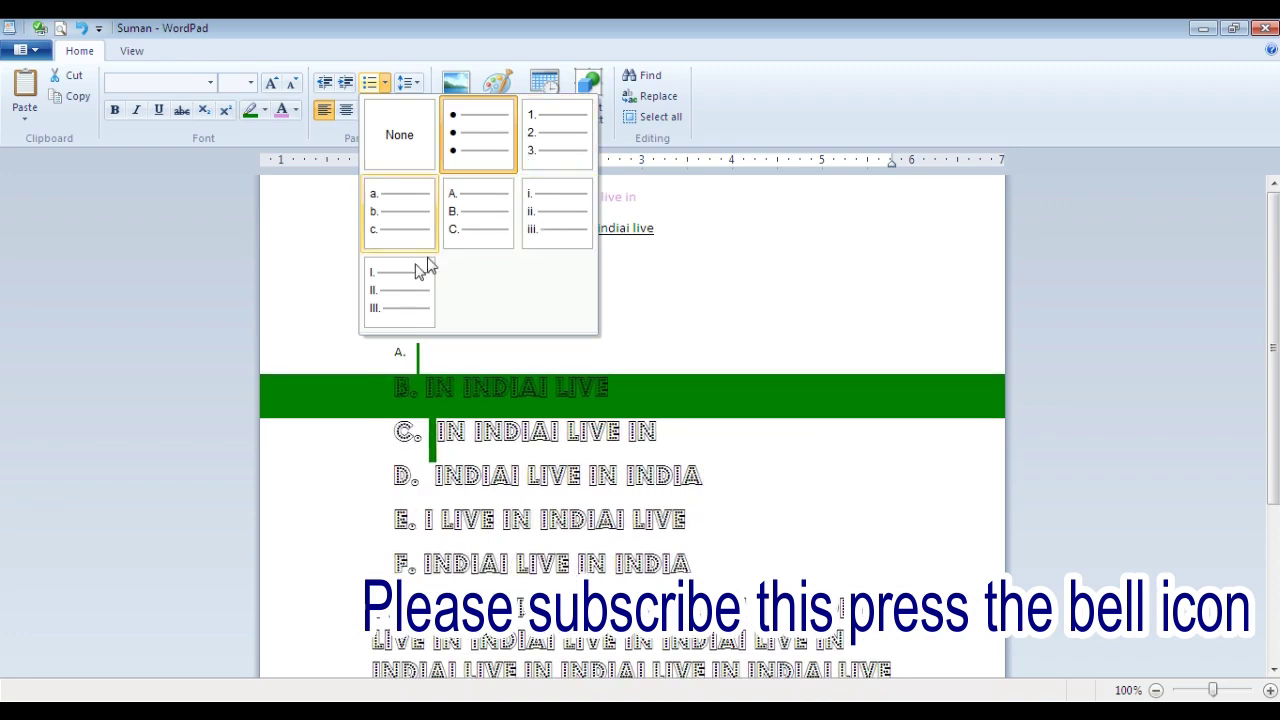
pyautogui.click(409, 312)
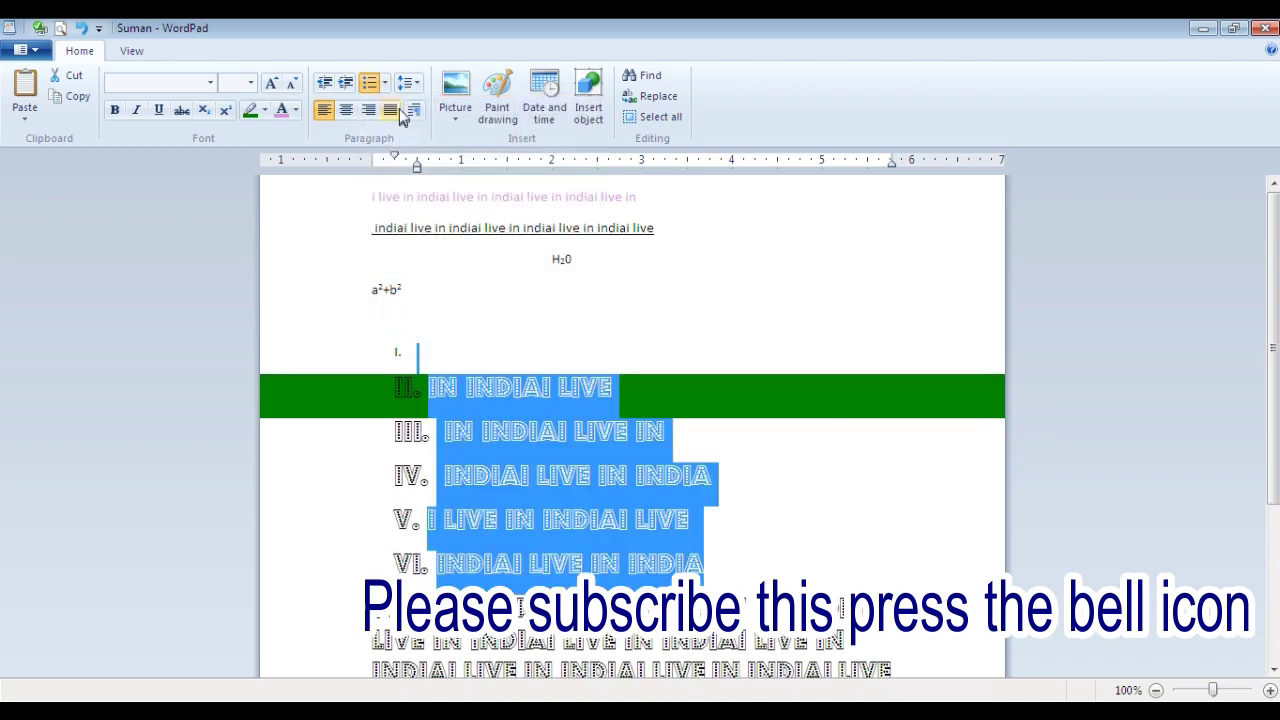
# Set the Roman-numeral list lines to 1.0 line spacing after briefly trying 2.0.
pyautogui.click(416, 90)
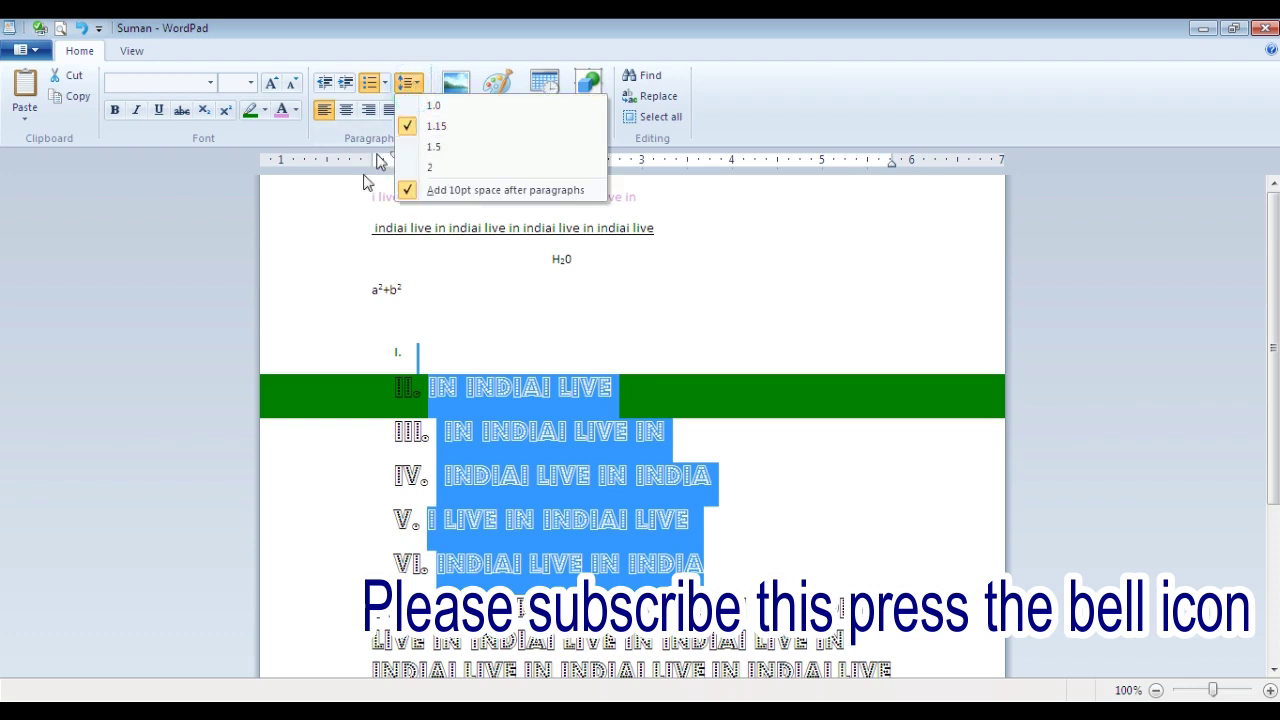
pyautogui.click(338, 210)
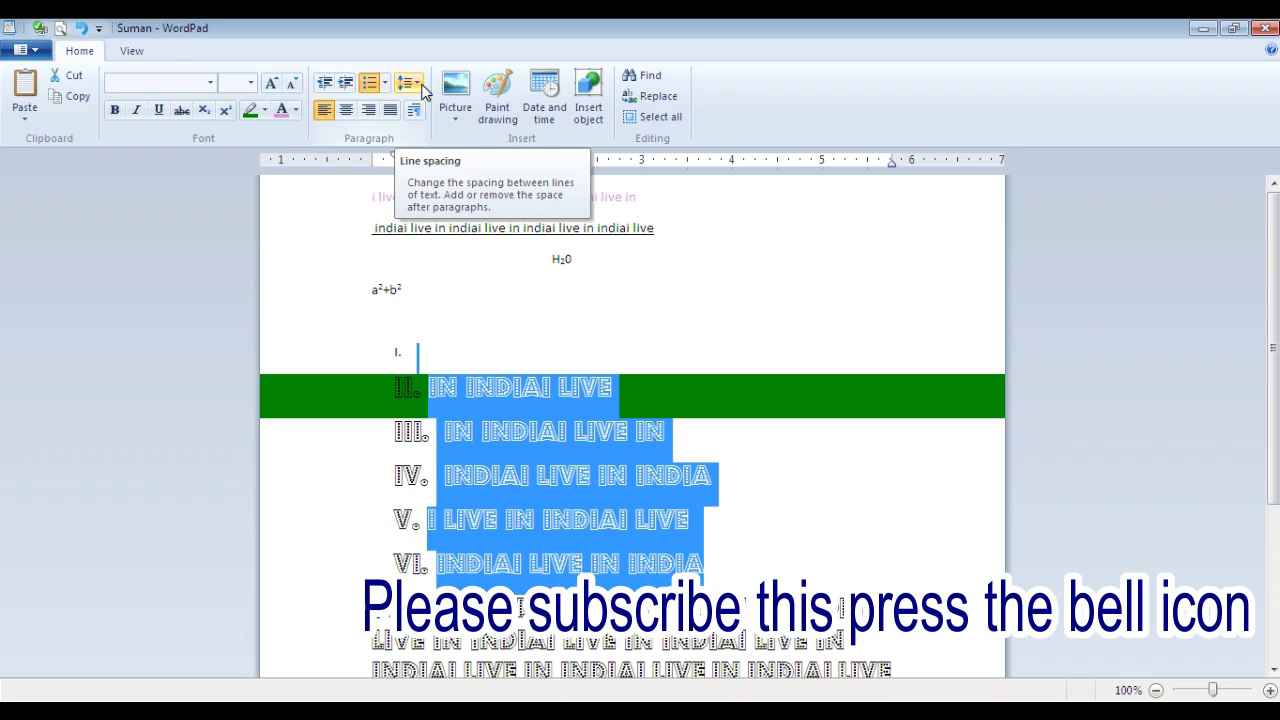
pyautogui.click(416, 88)
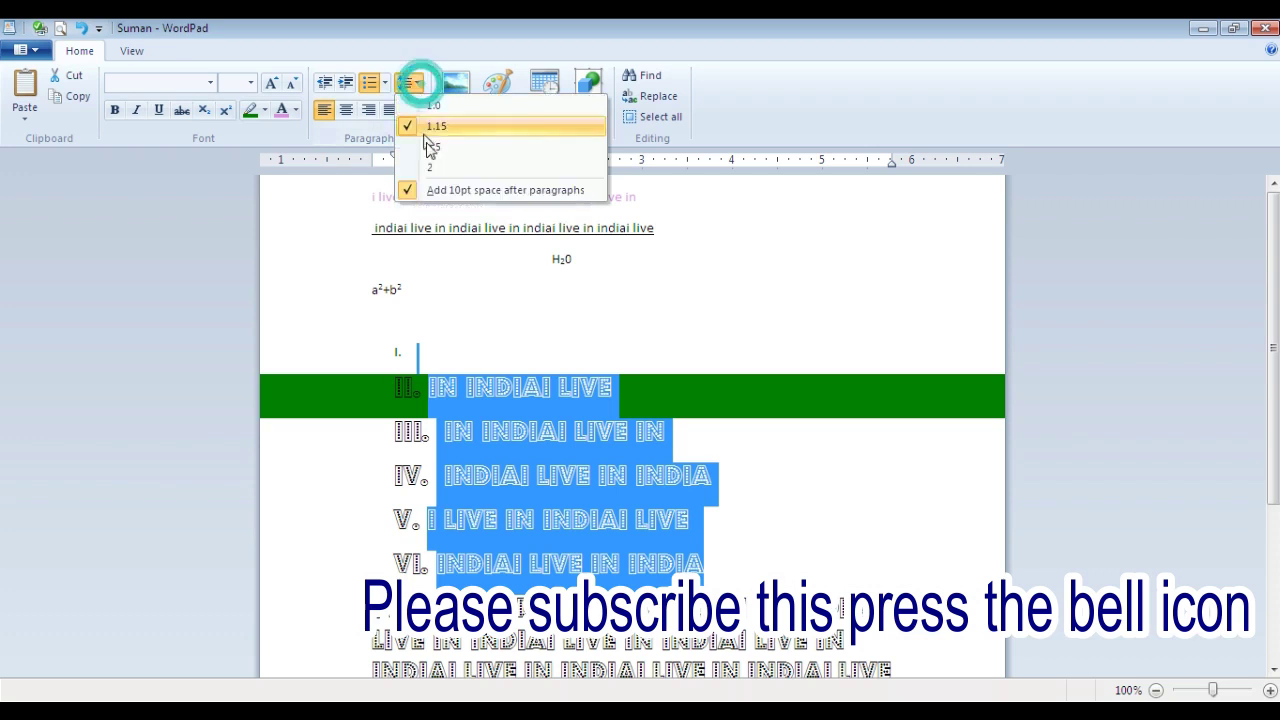
pyautogui.click(432, 170)
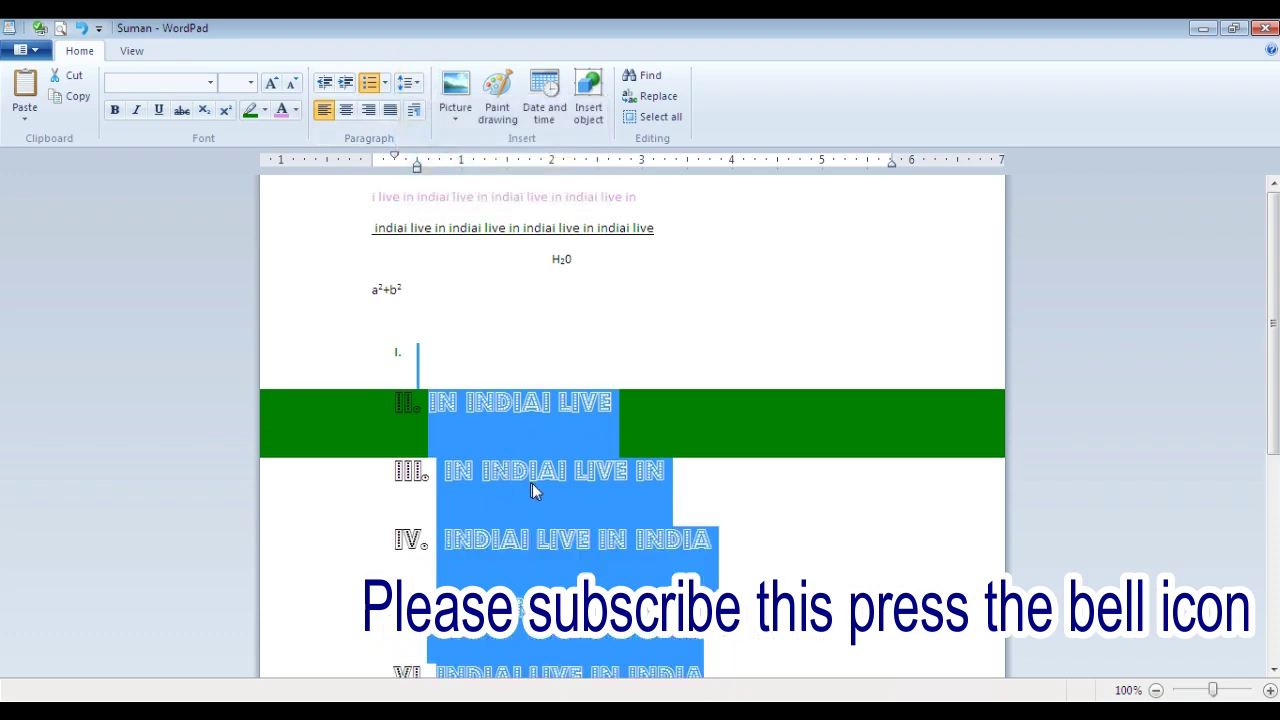
pyautogui.click(417, 86)
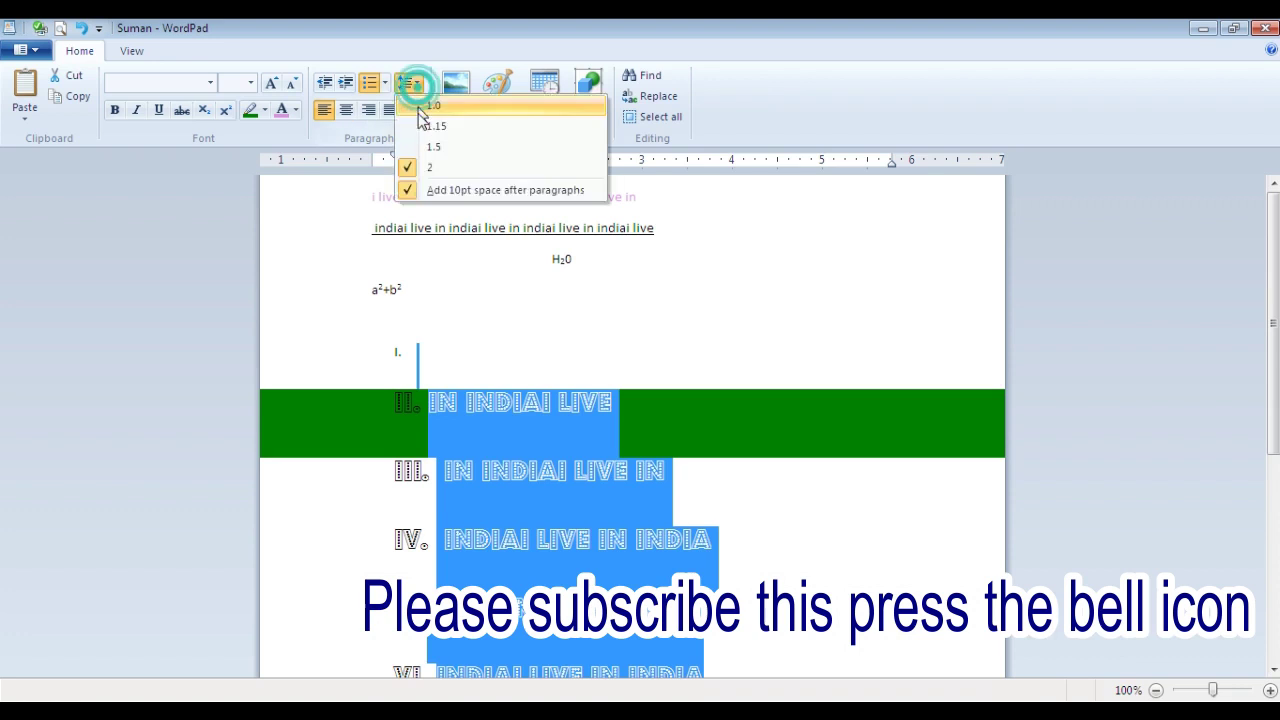
pyautogui.click(428, 120)
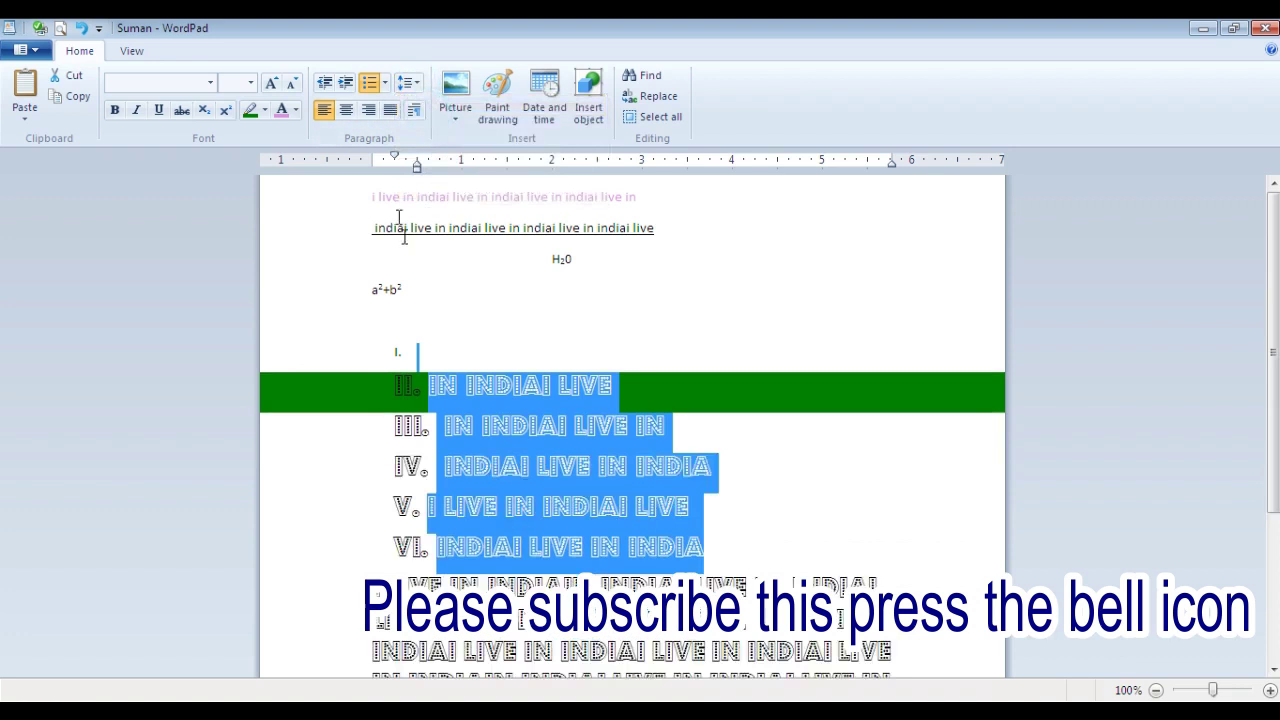
pyautogui.click(422, 285)
pyautogui.doubleClick(414, 286)
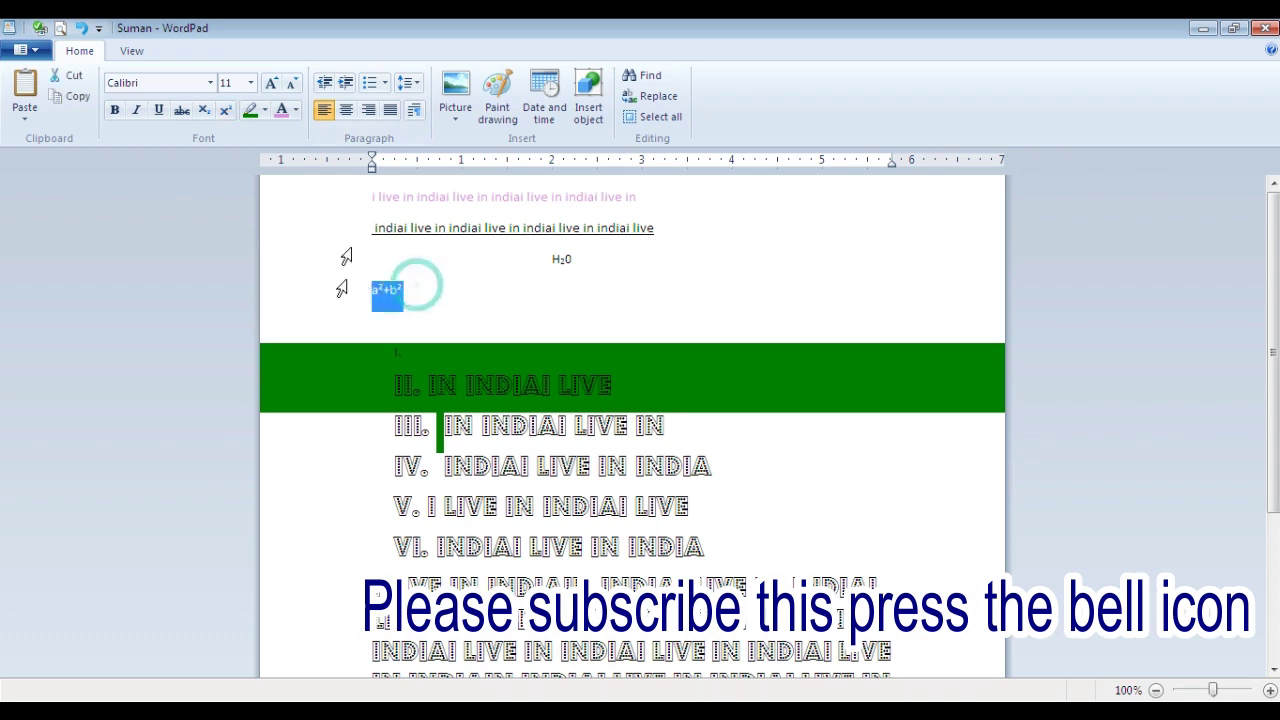
pyautogui.click(346, 111)
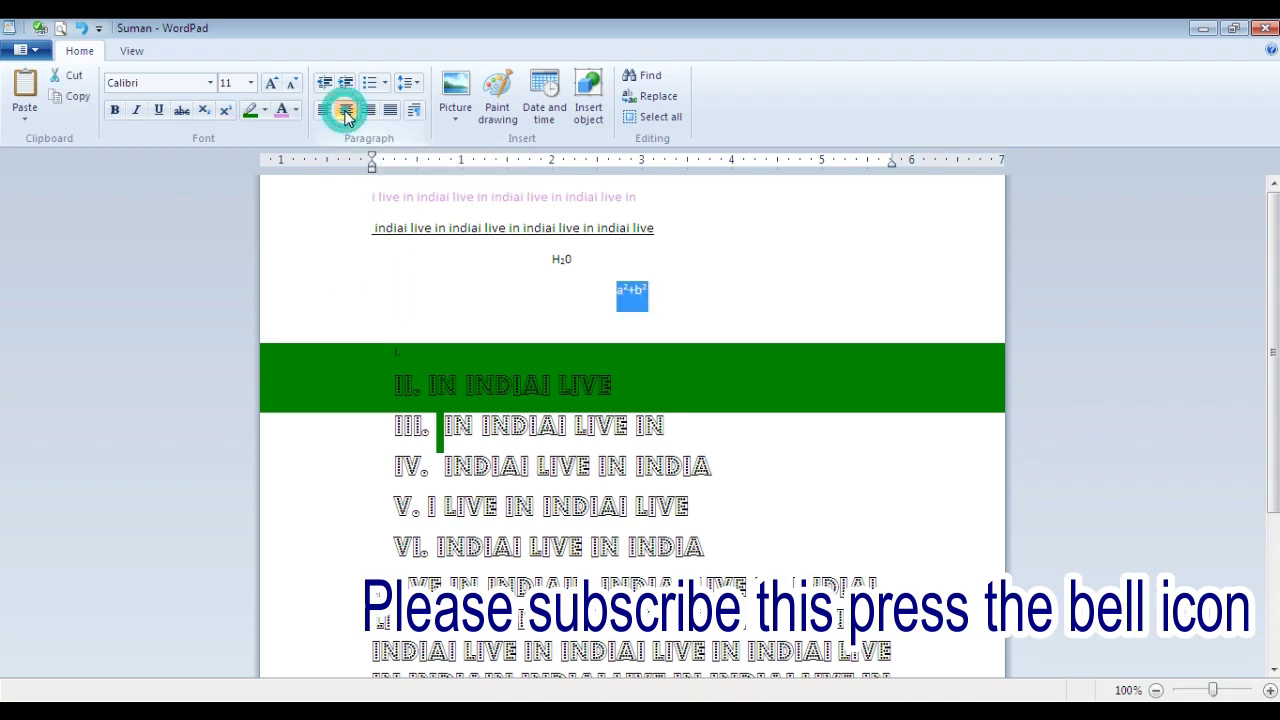
pyautogui.click(370, 111)
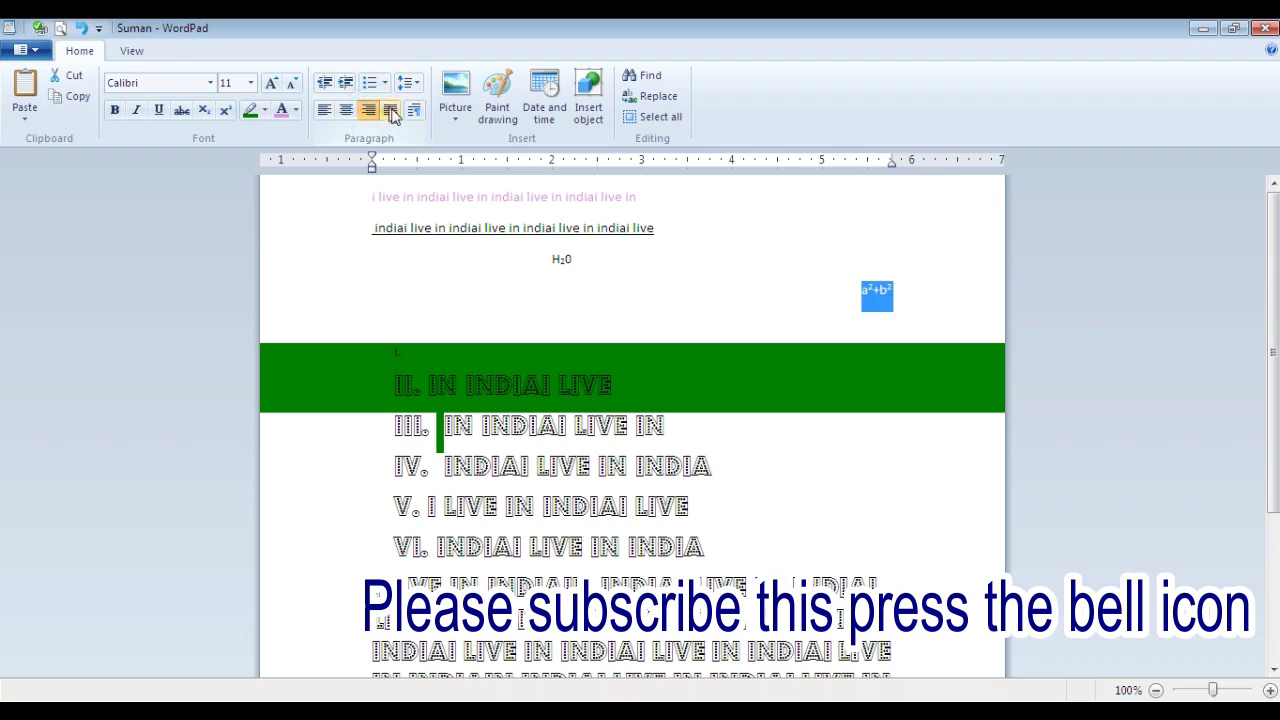
pyautogui.click(391, 111)
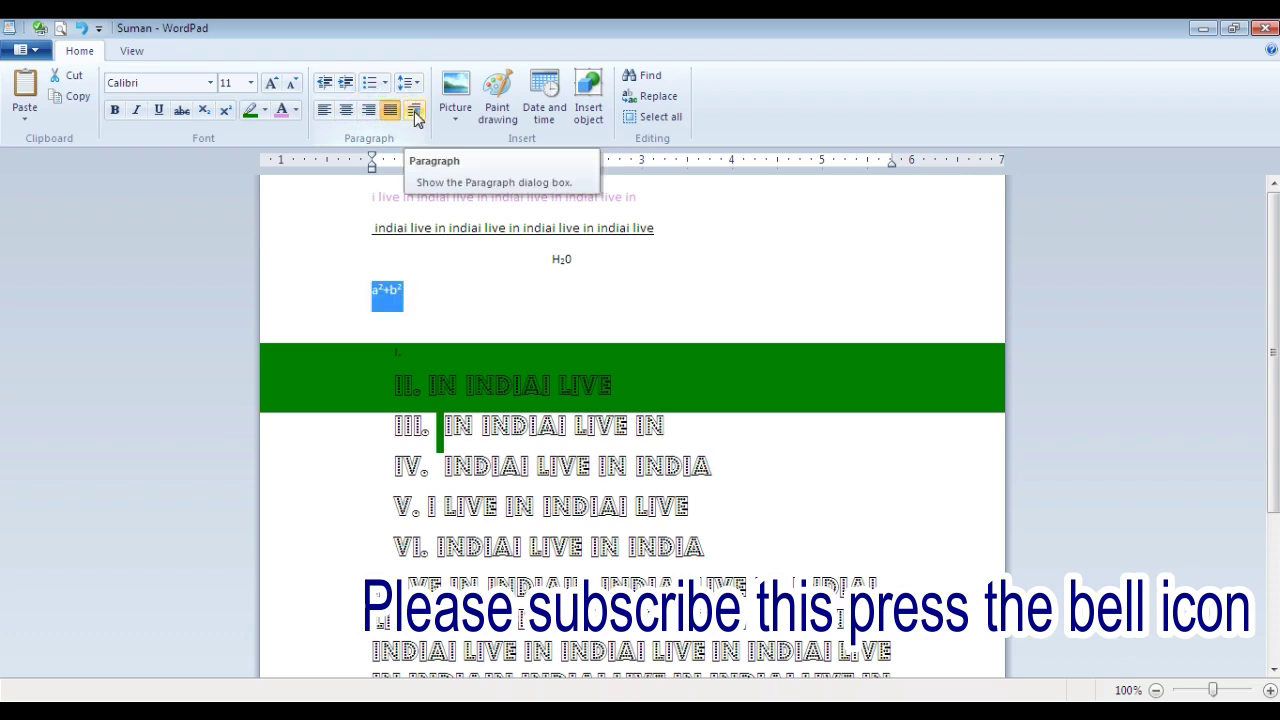
pyautogui.click(416, 113)
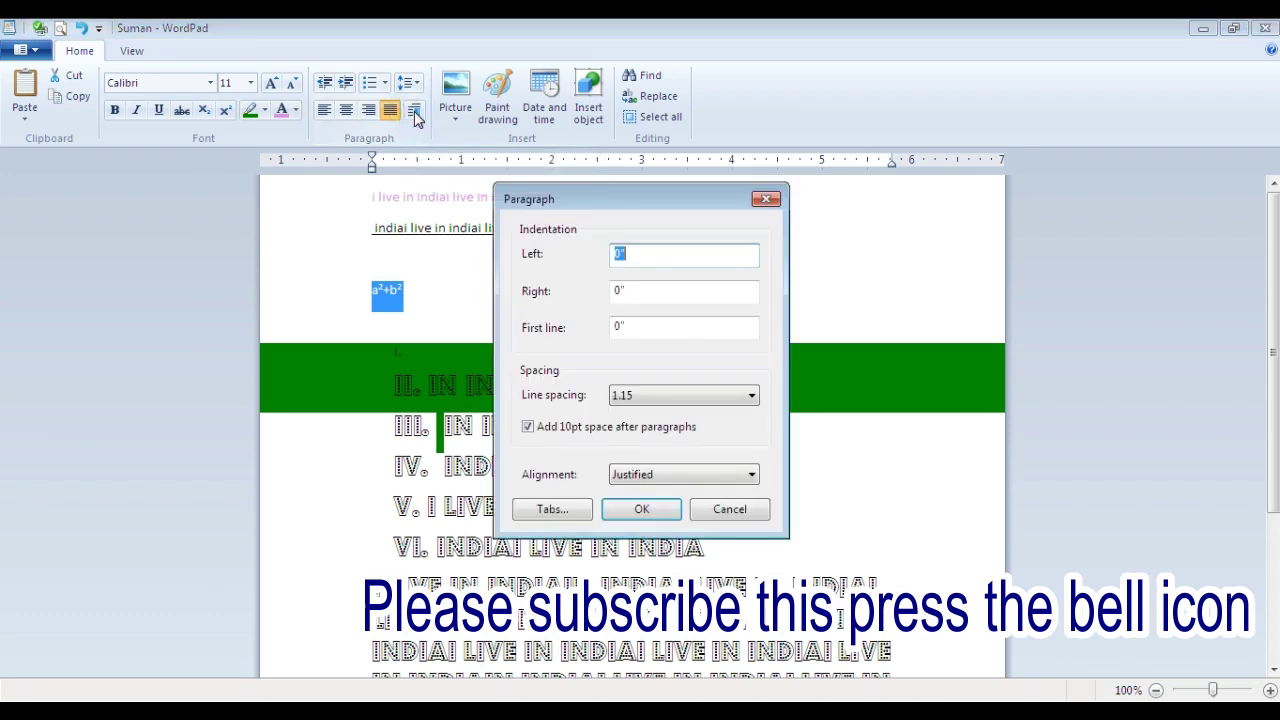
pyautogui.click(637, 527)
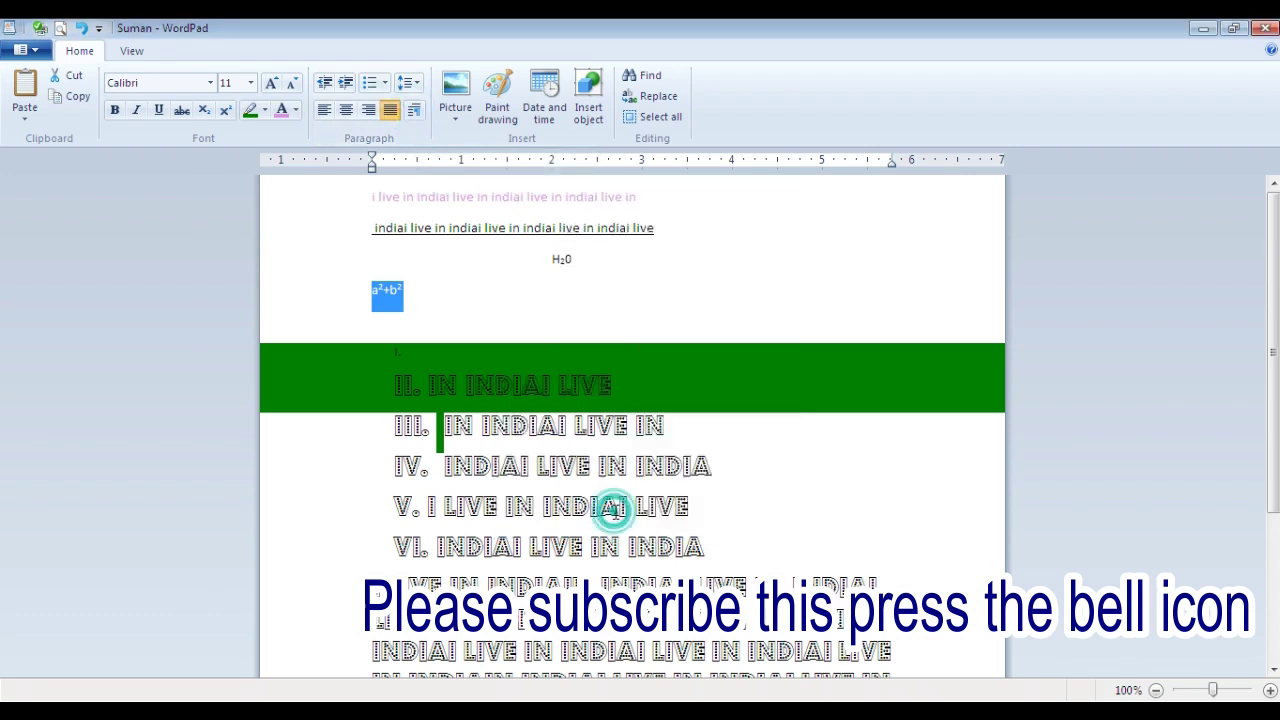
pyautogui.click(737, 571)
pyautogui.hotkey('ctrl', 'a')
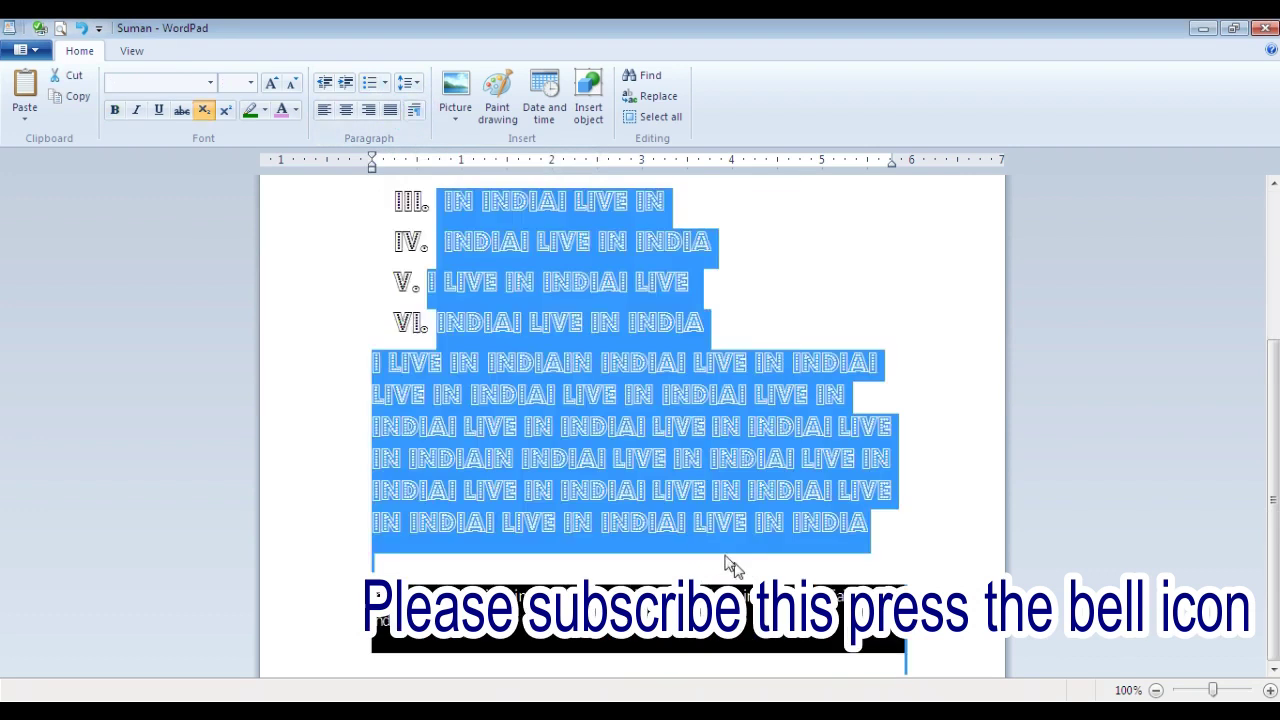
pyautogui.click(416, 112)
pyautogui.write('1')
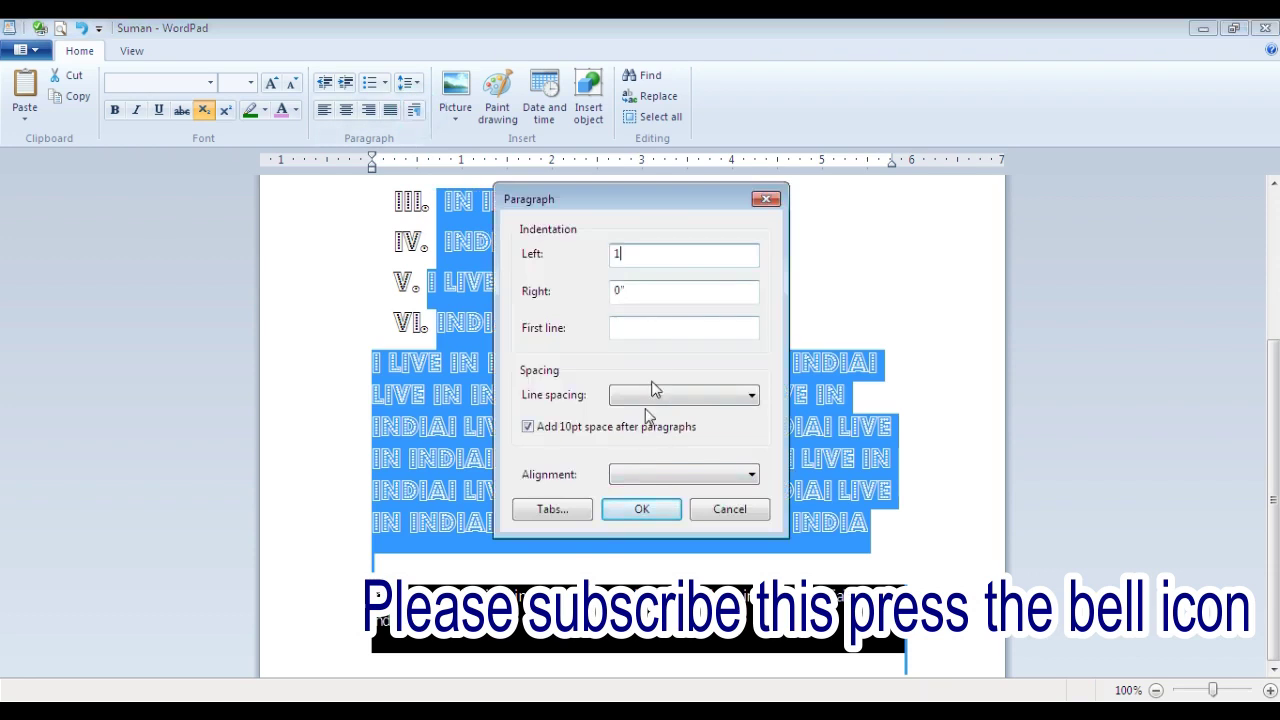
pyautogui.click(618, 520)
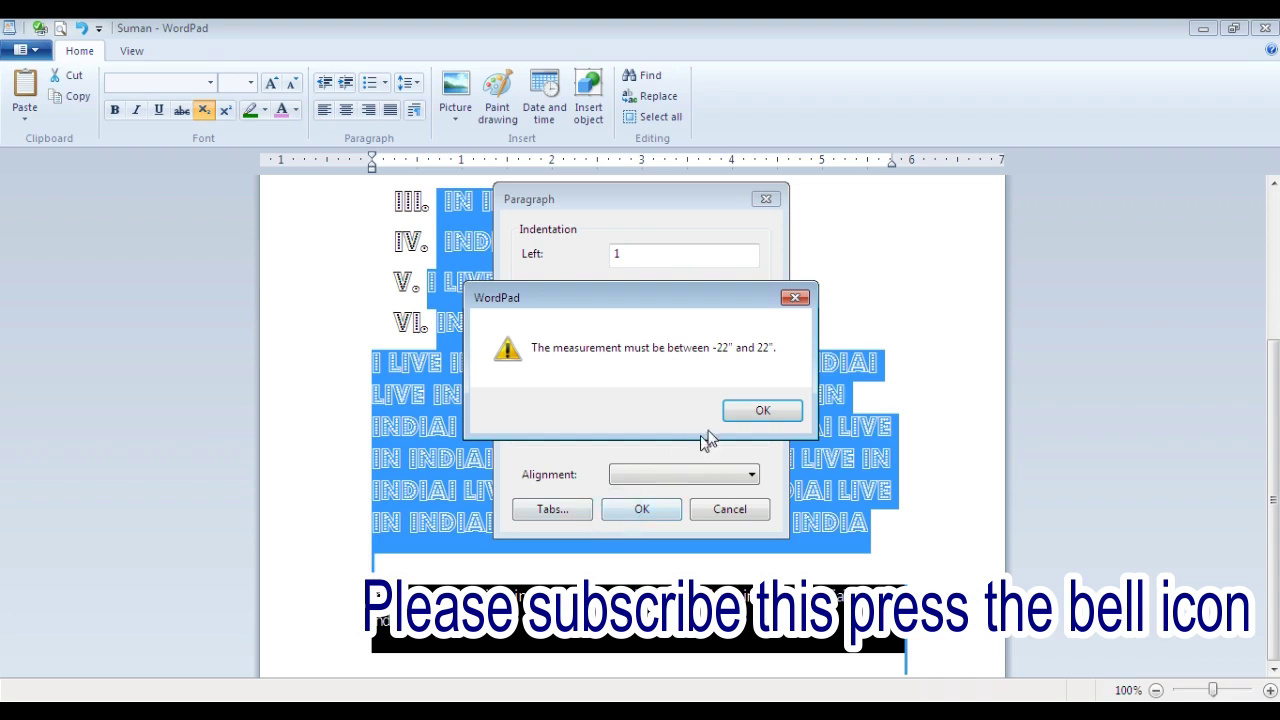
pyautogui.click(757, 413)
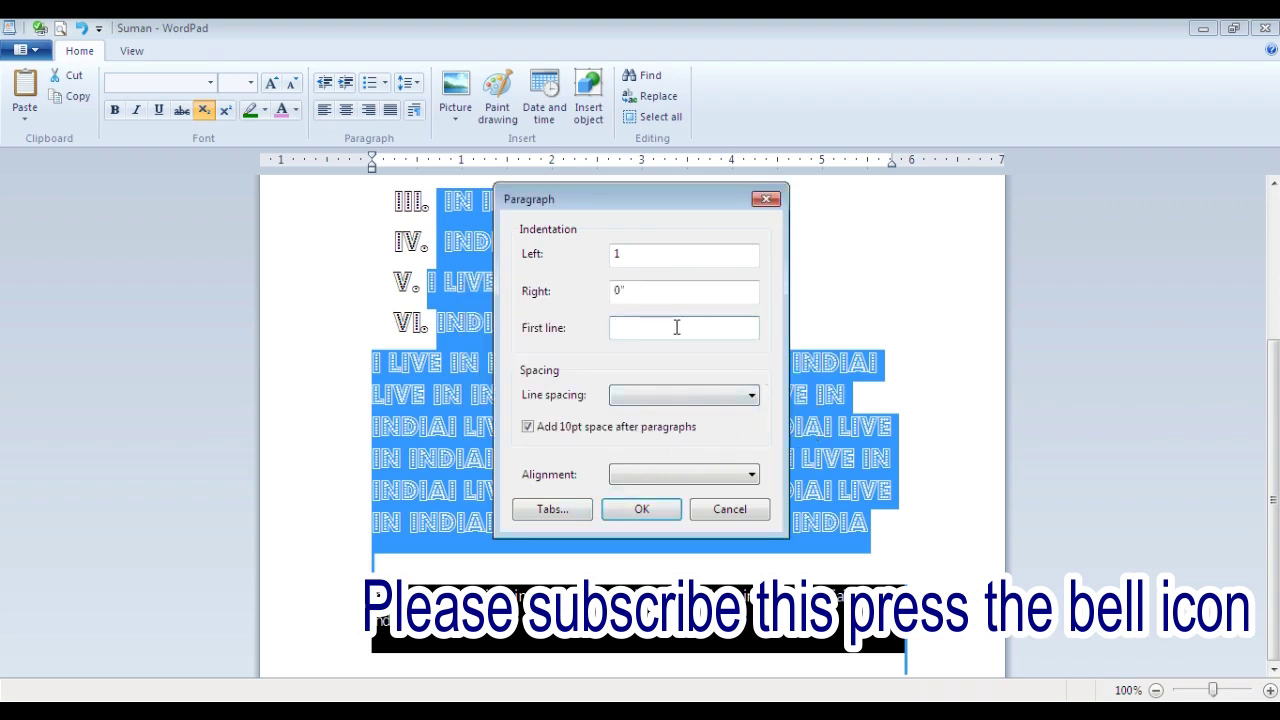
pyautogui.doubleClick(657, 253)
pyautogui.write('22')
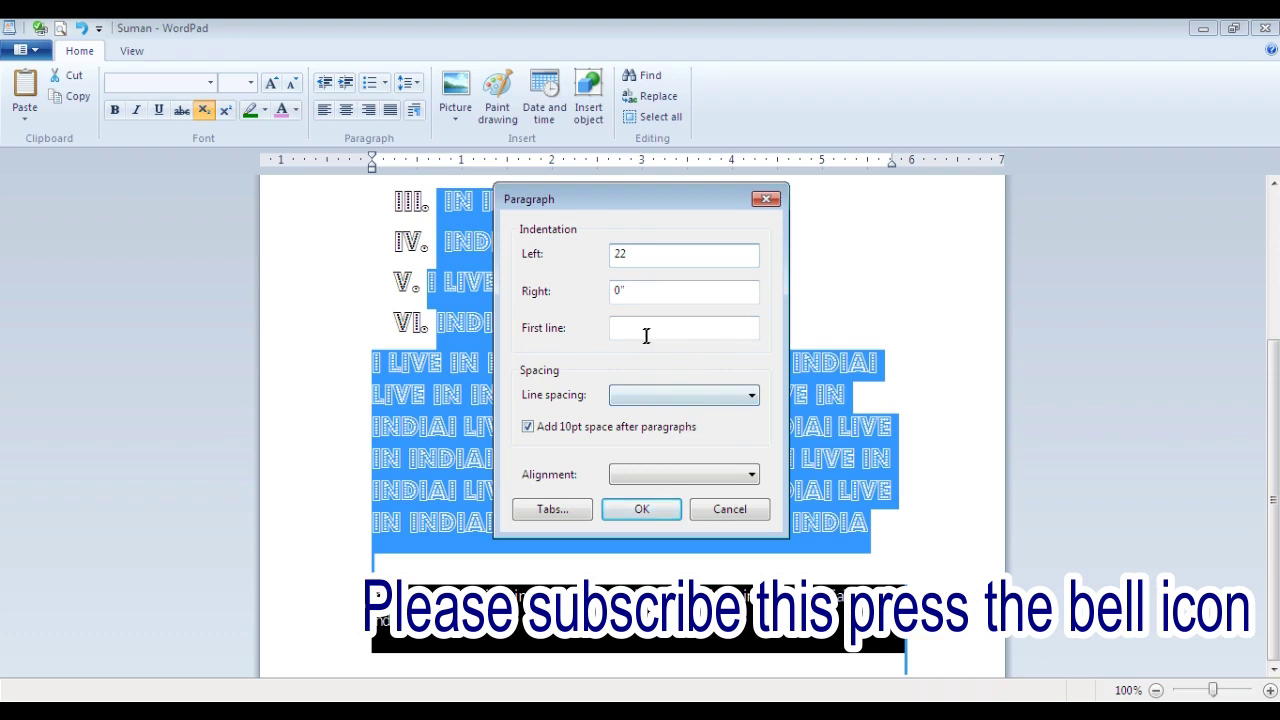
pyautogui.click(641, 509)
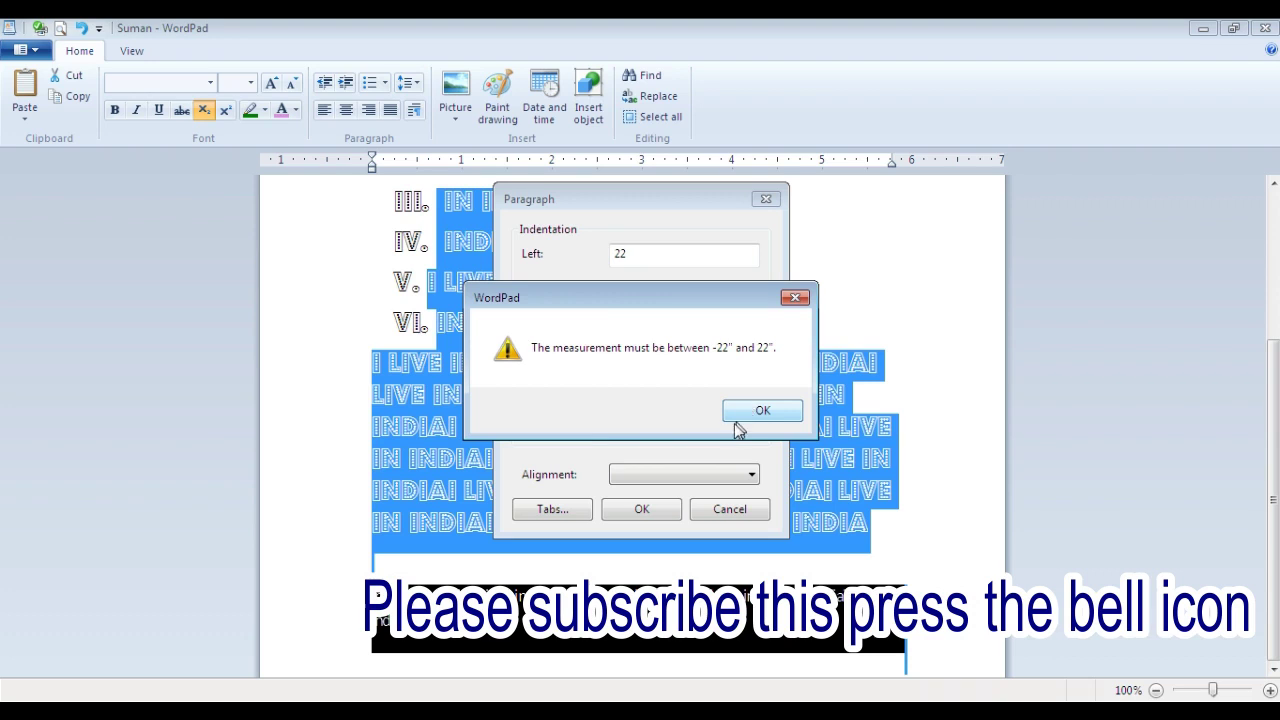
pyautogui.click(756, 417)
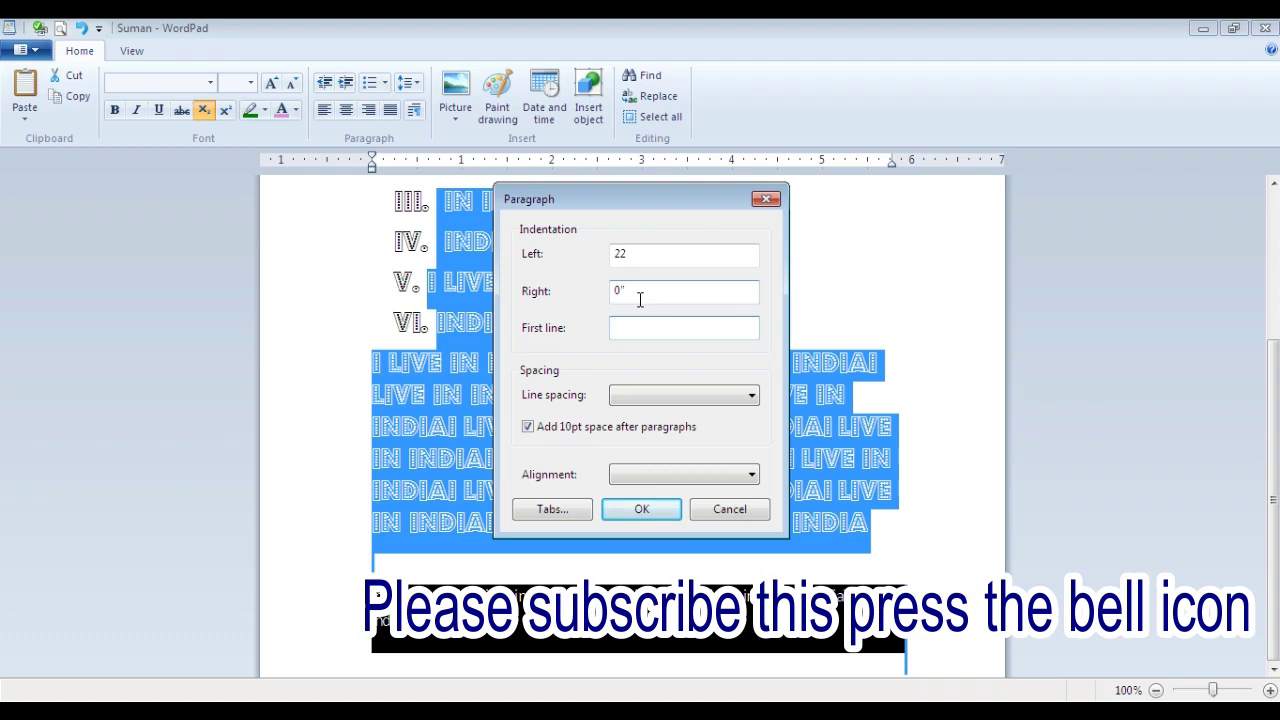
pyautogui.click(632, 395)
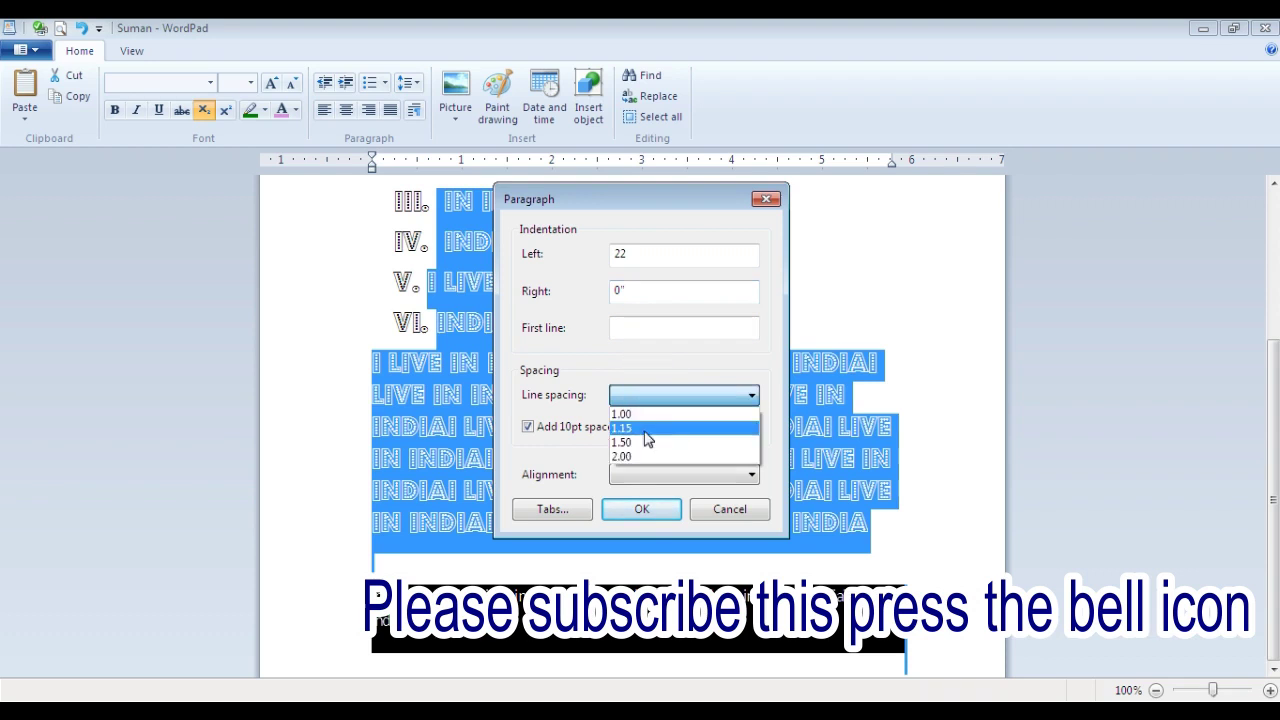
pyautogui.click(649, 428)
pyautogui.click(636, 512)
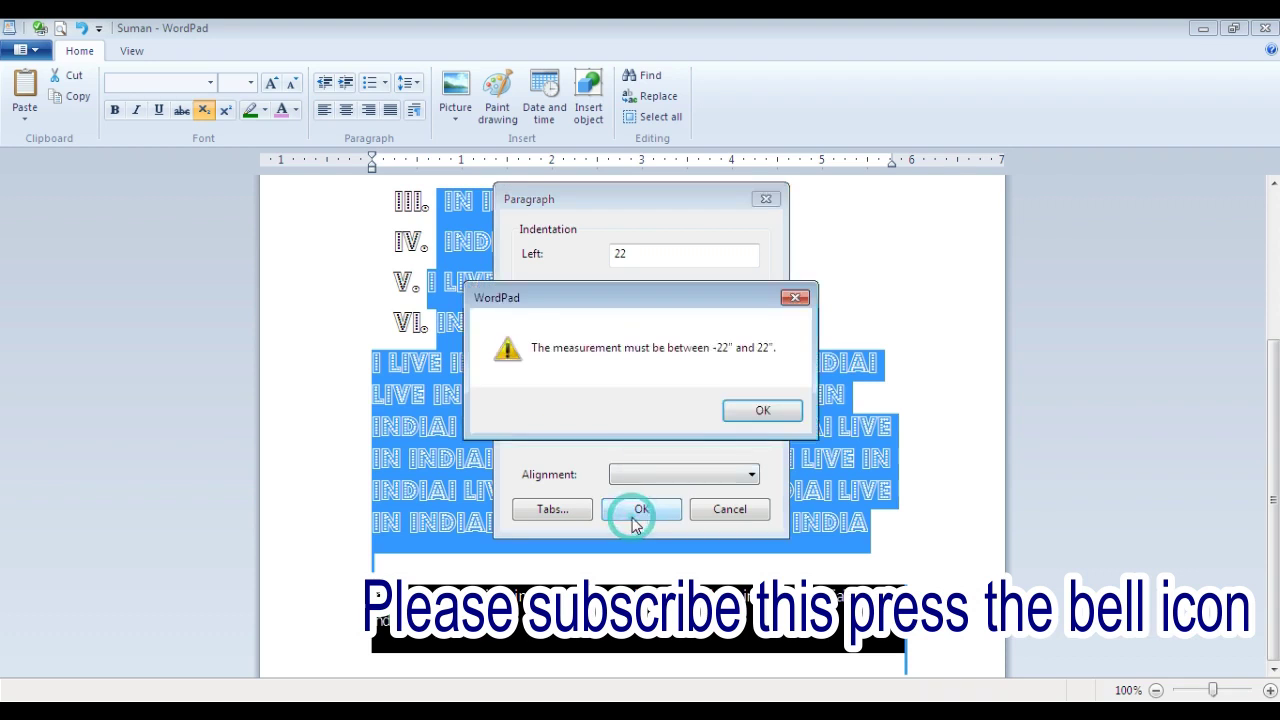
pyautogui.click(762, 418)
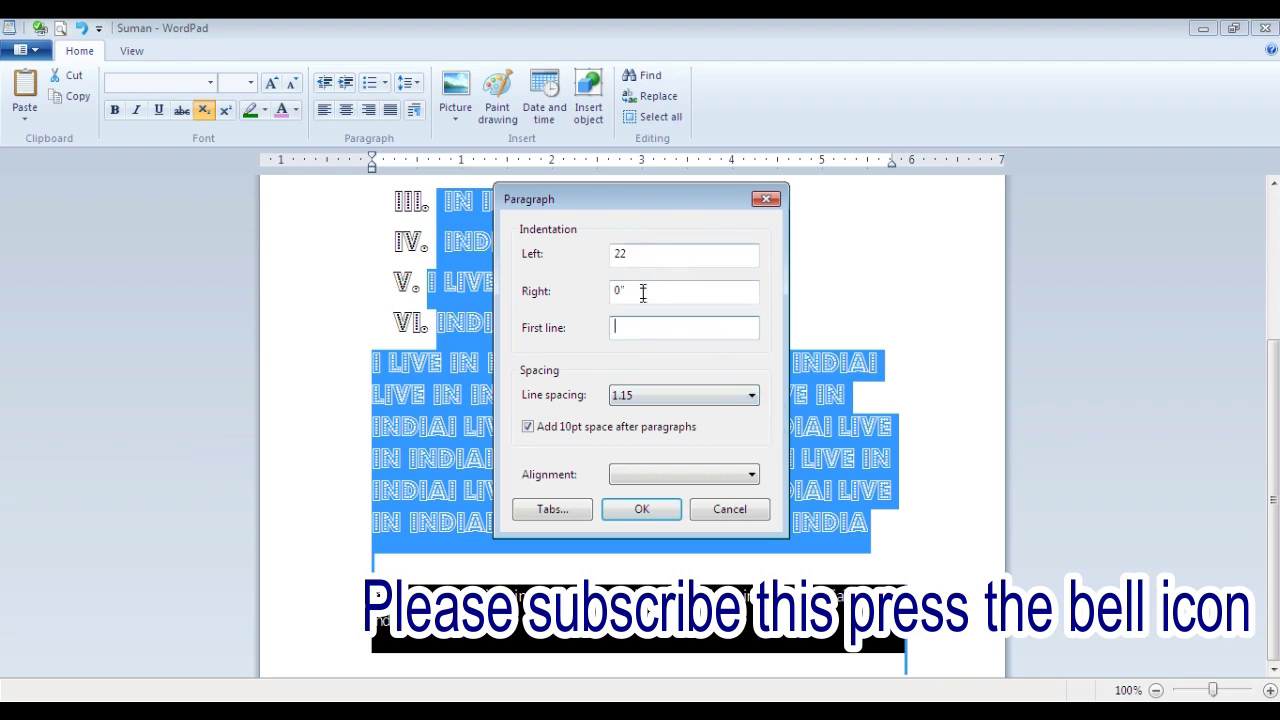
pyautogui.click(643, 291)
pyautogui.press('BackSpace')
pyautogui.write('22')
pyautogui.click(637, 509)
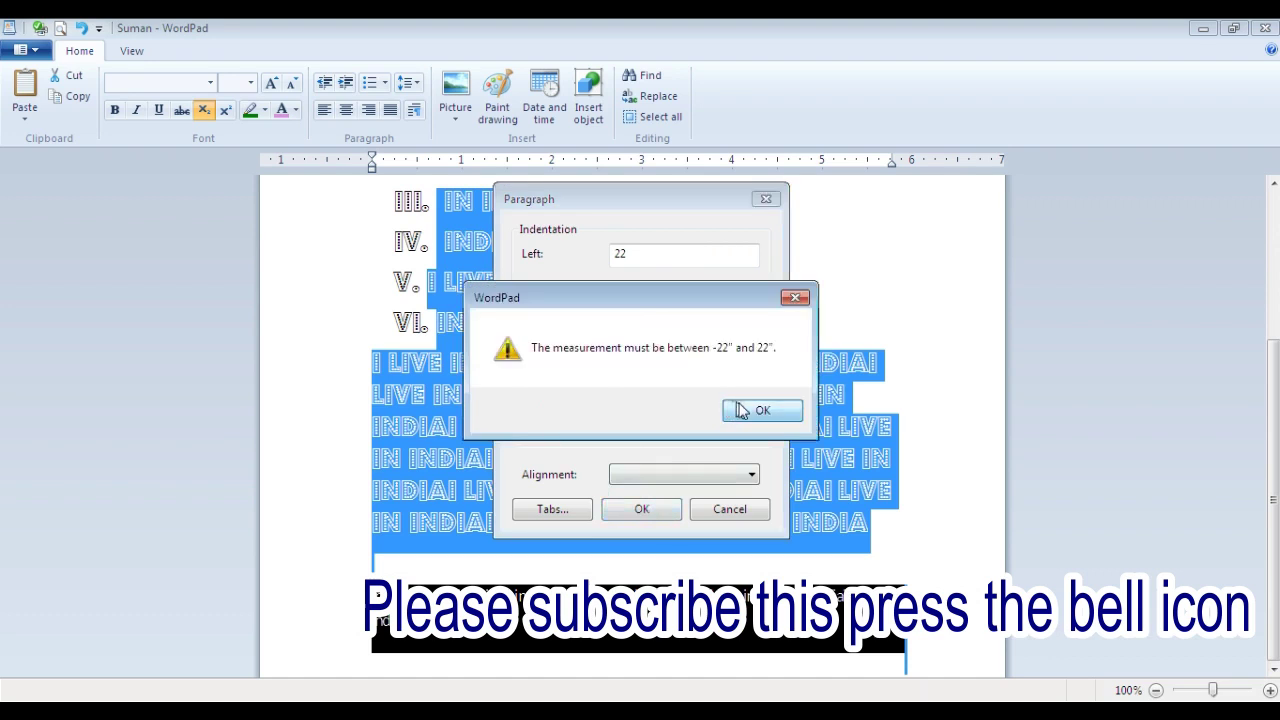
pyautogui.click(760, 410)
pyautogui.click(634, 485)
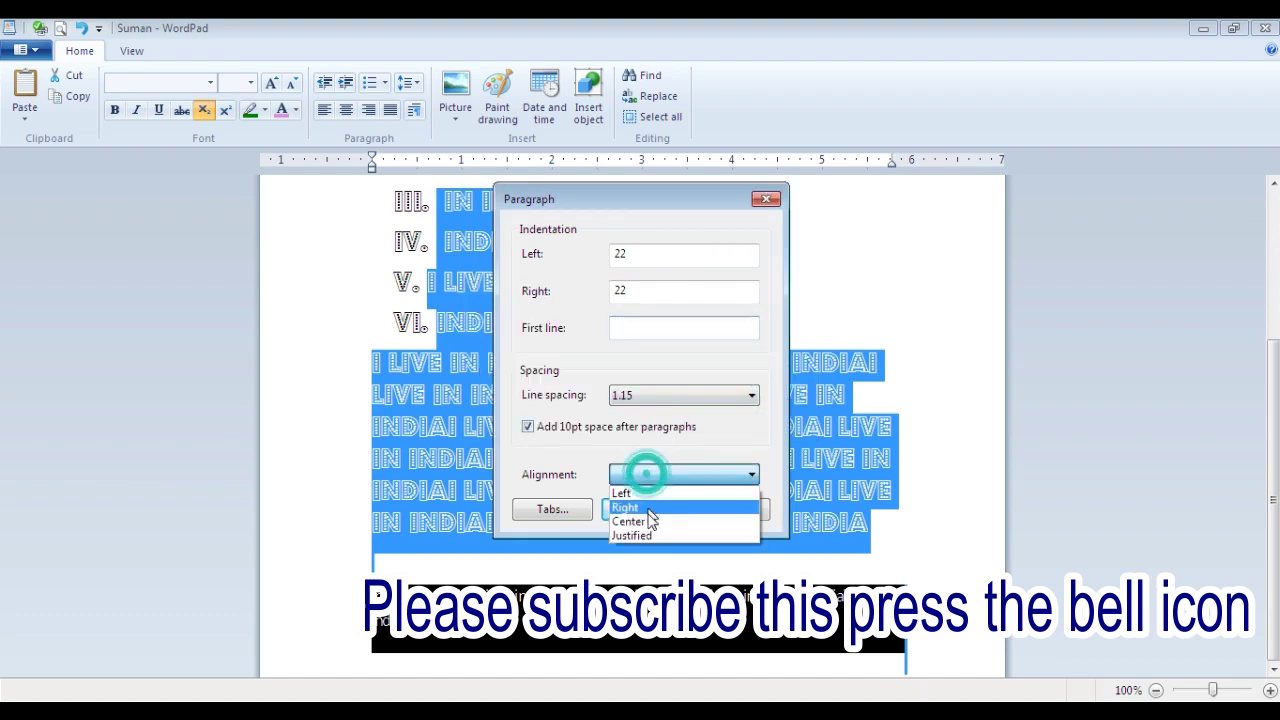
pyautogui.click(645, 506)
pyautogui.click(640, 511)
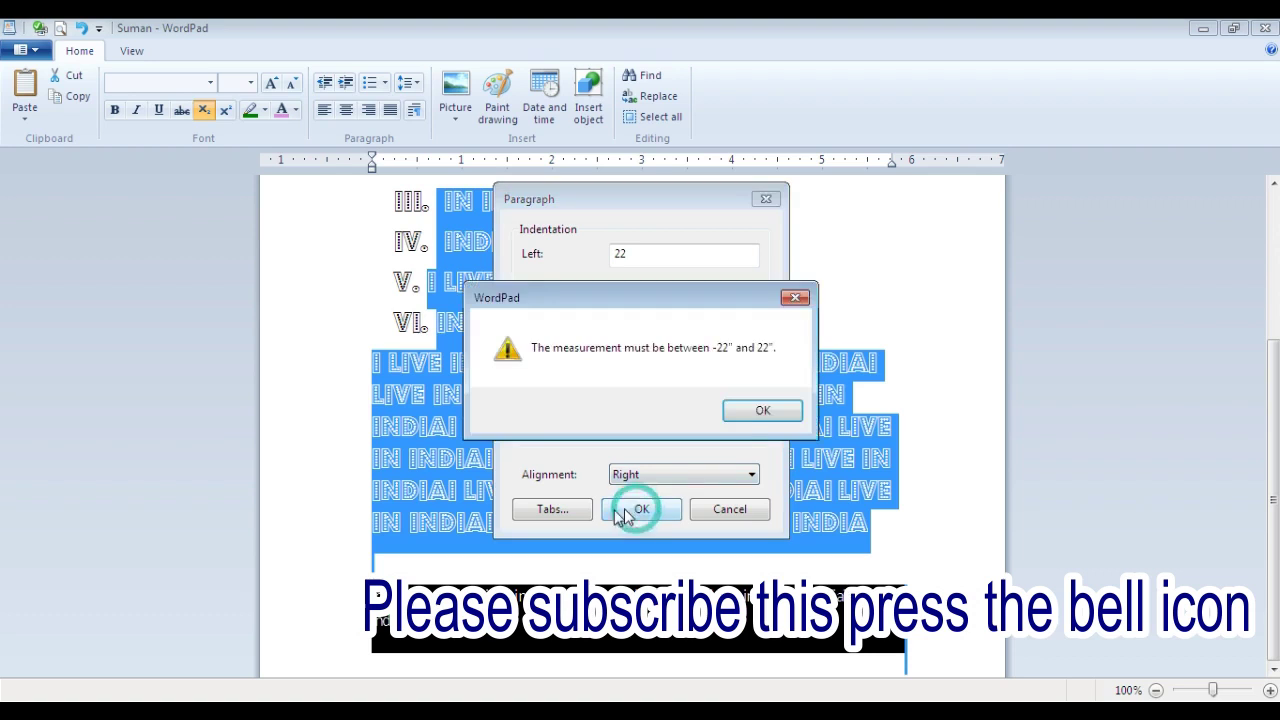
pyautogui.click(760, 410)
pyautogui.click(576, 510)
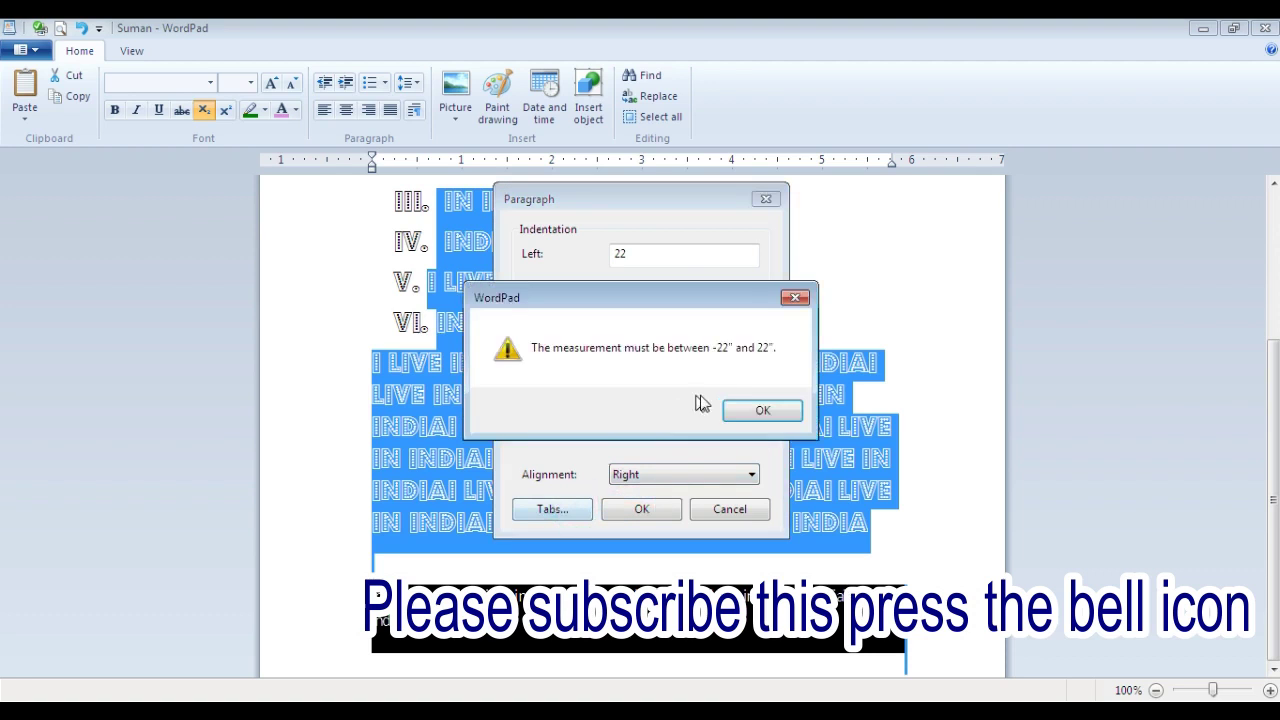
pyautogui.click(751, 410)
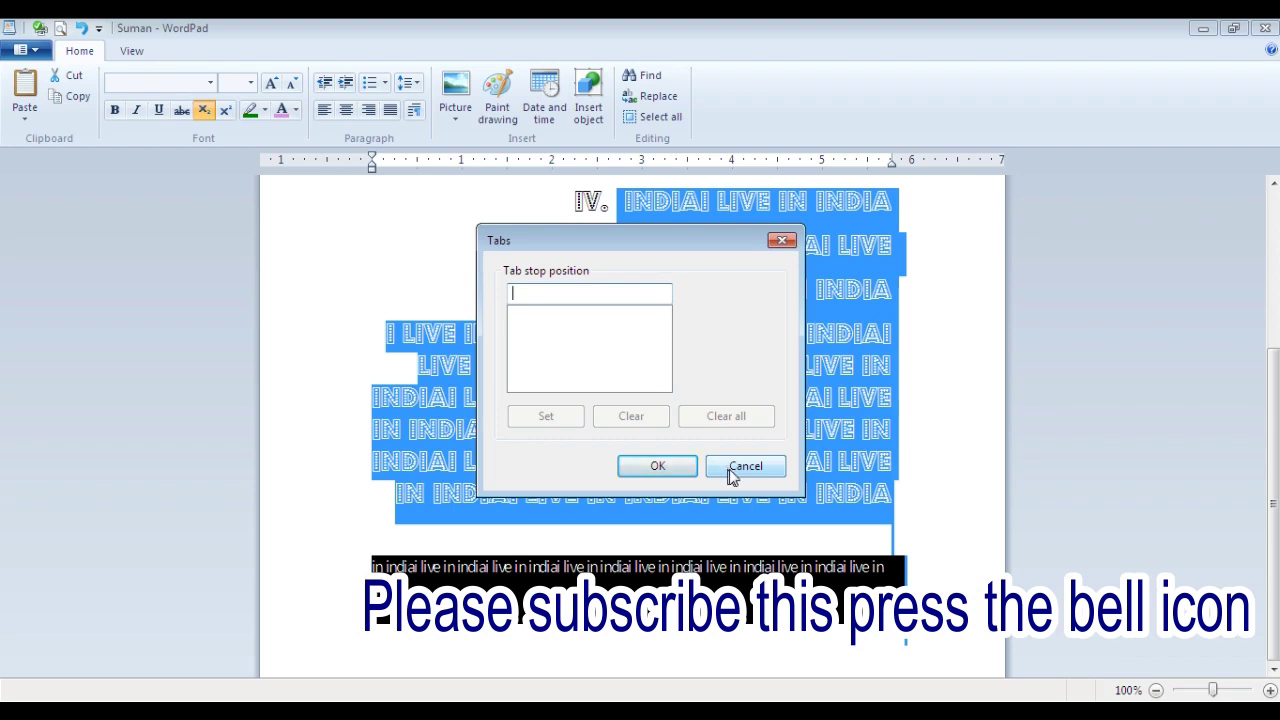
pyautogui.click(745, 466)
pyautogui.click(737, 452)
pyautogui.hotkey('ctrl', 'a')
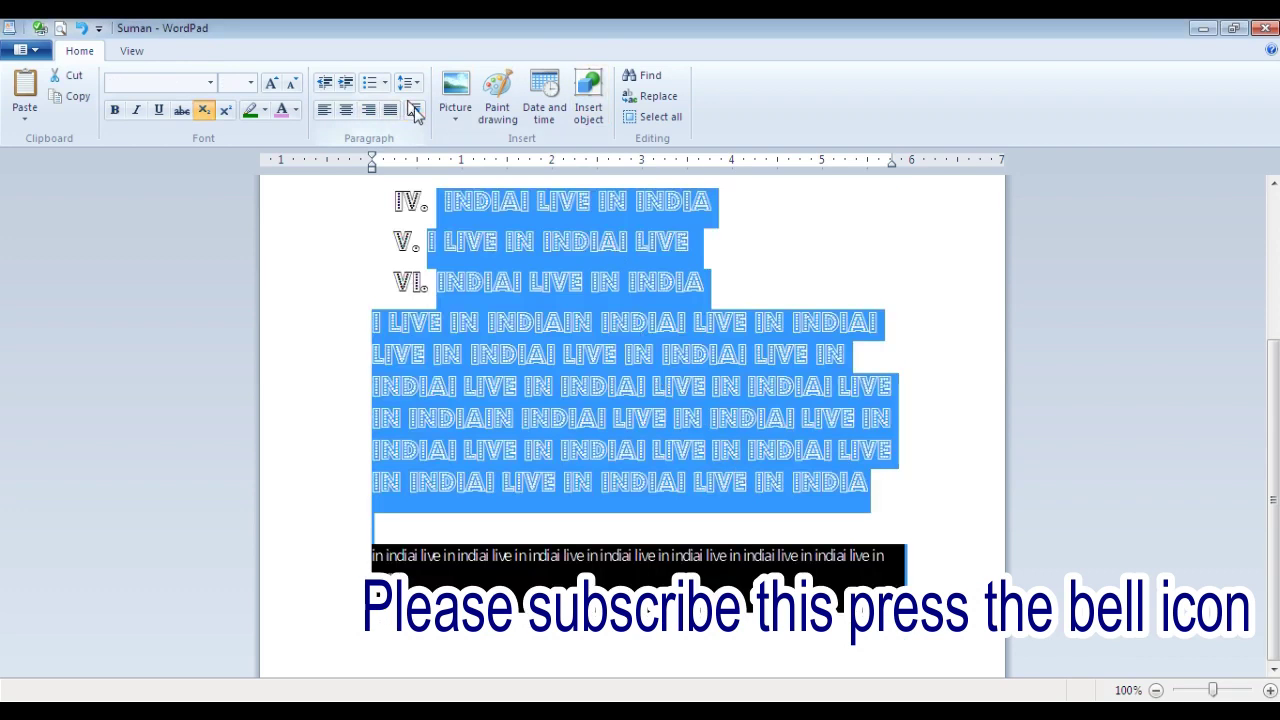
# Add two blank lines below the text to make room for a picture.
pyautogui.click(453, 118)
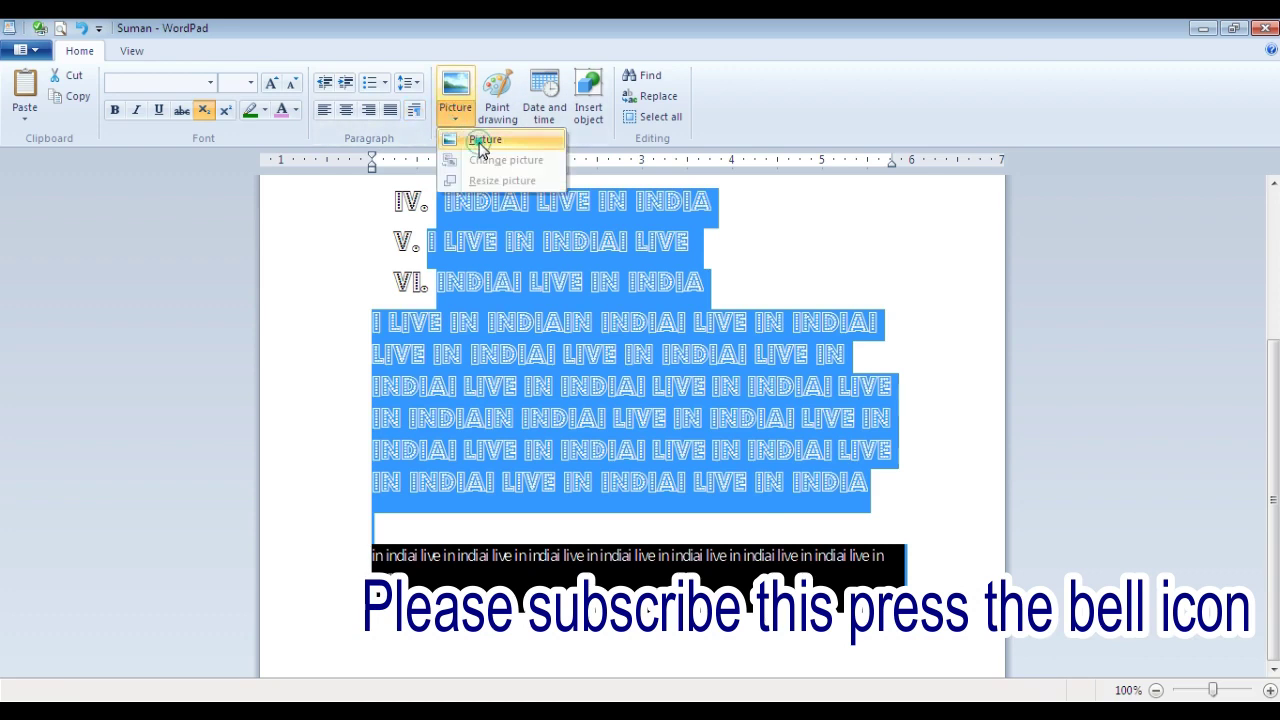
pyautogui.click(478, 138)
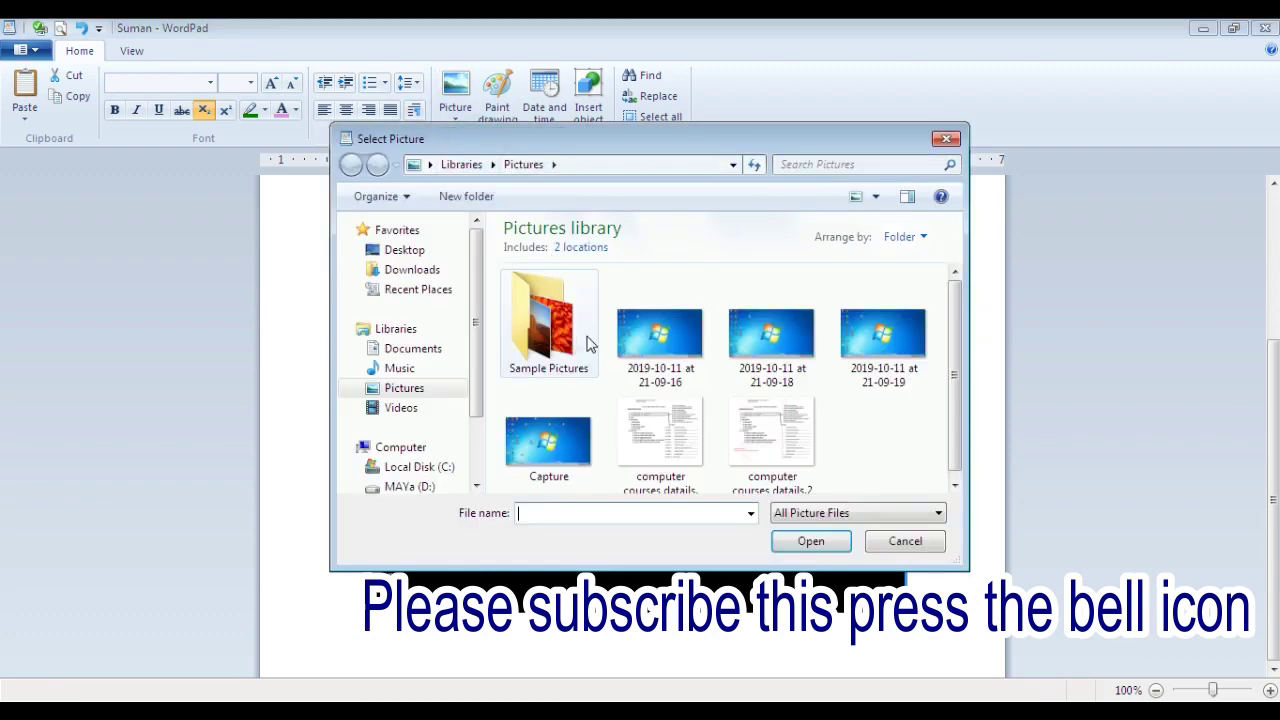
pyautogui.click(945, 139)
pyautogui.click(960, 534)
pyautogui.scroll(1, 600, 450)
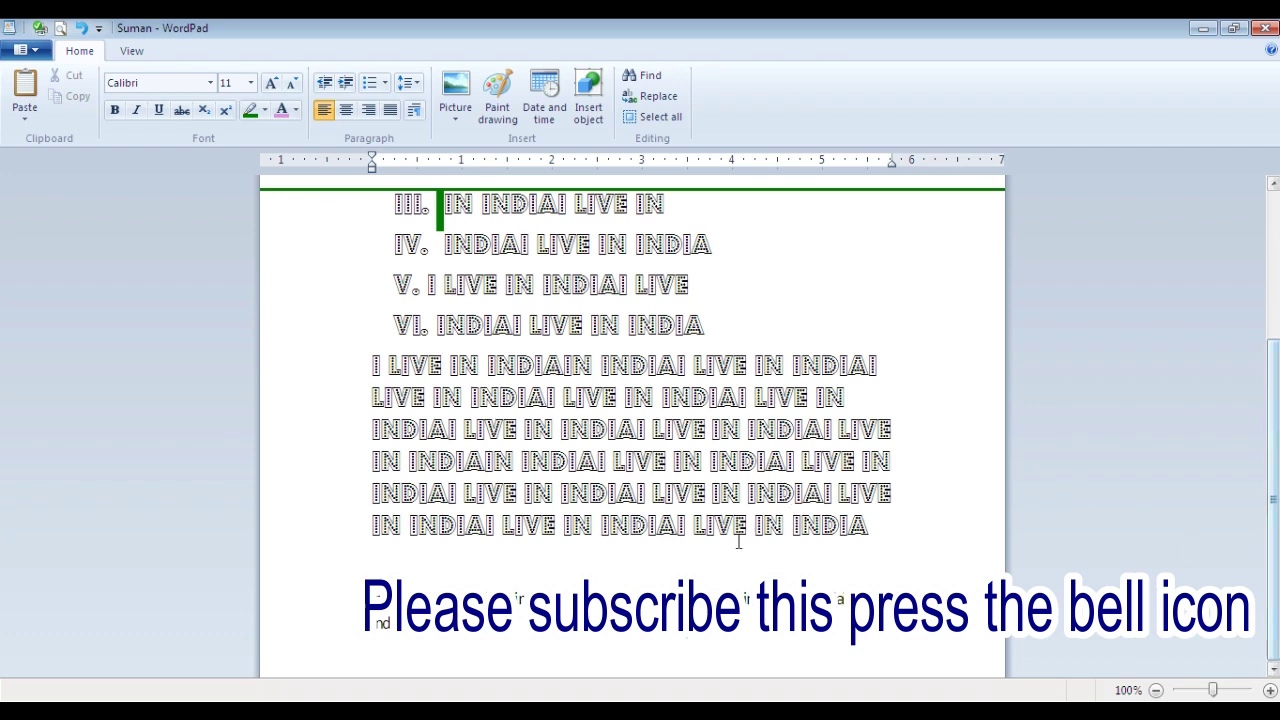
pyautogui.click(452, 650)
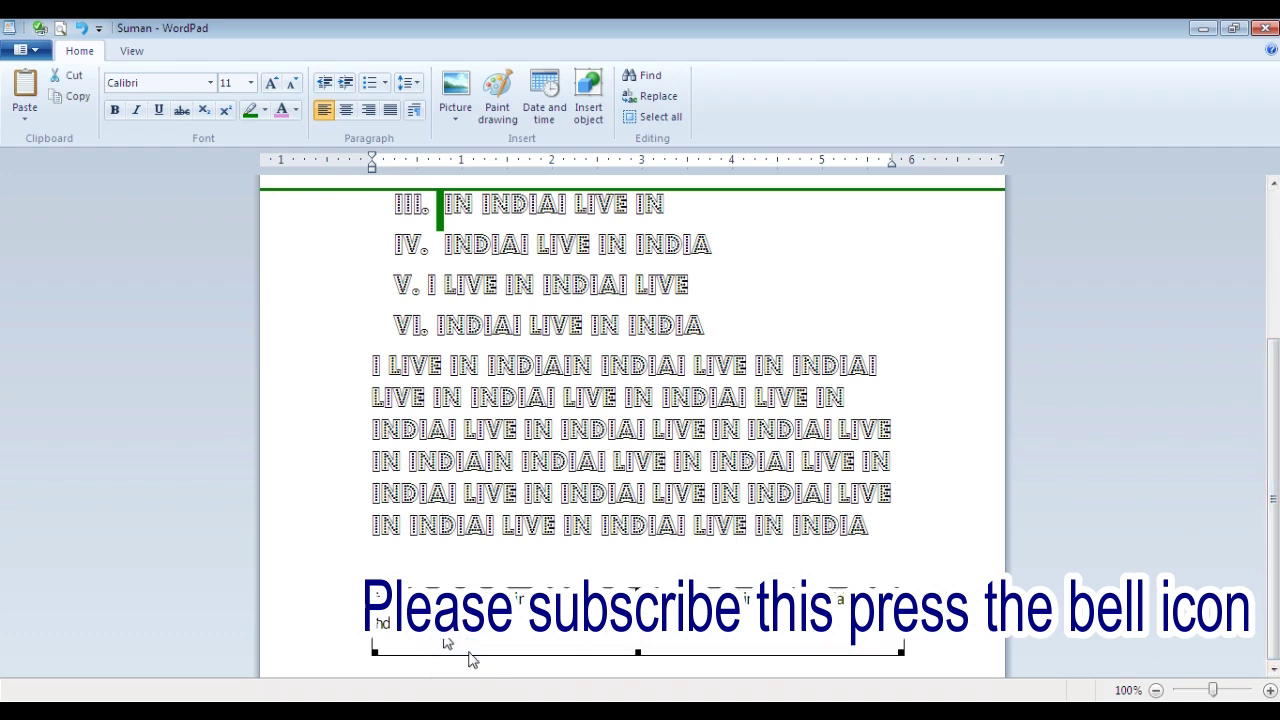
pyautogui.click(929, 648)
pyautogui.press('Return')
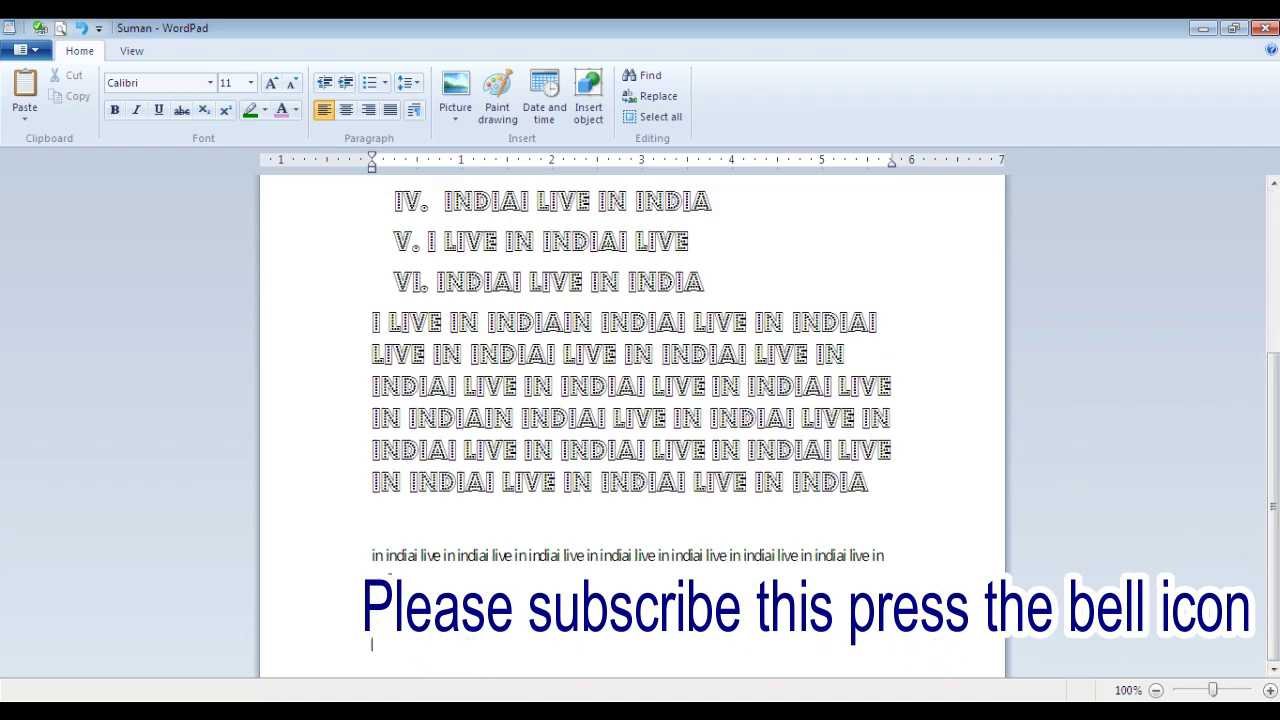
pyautogui.press('Return')
# Insert the 2019-10-11 at 21-09-16 screenshot from the Pictures library.
pyautogui.click(455, 88)
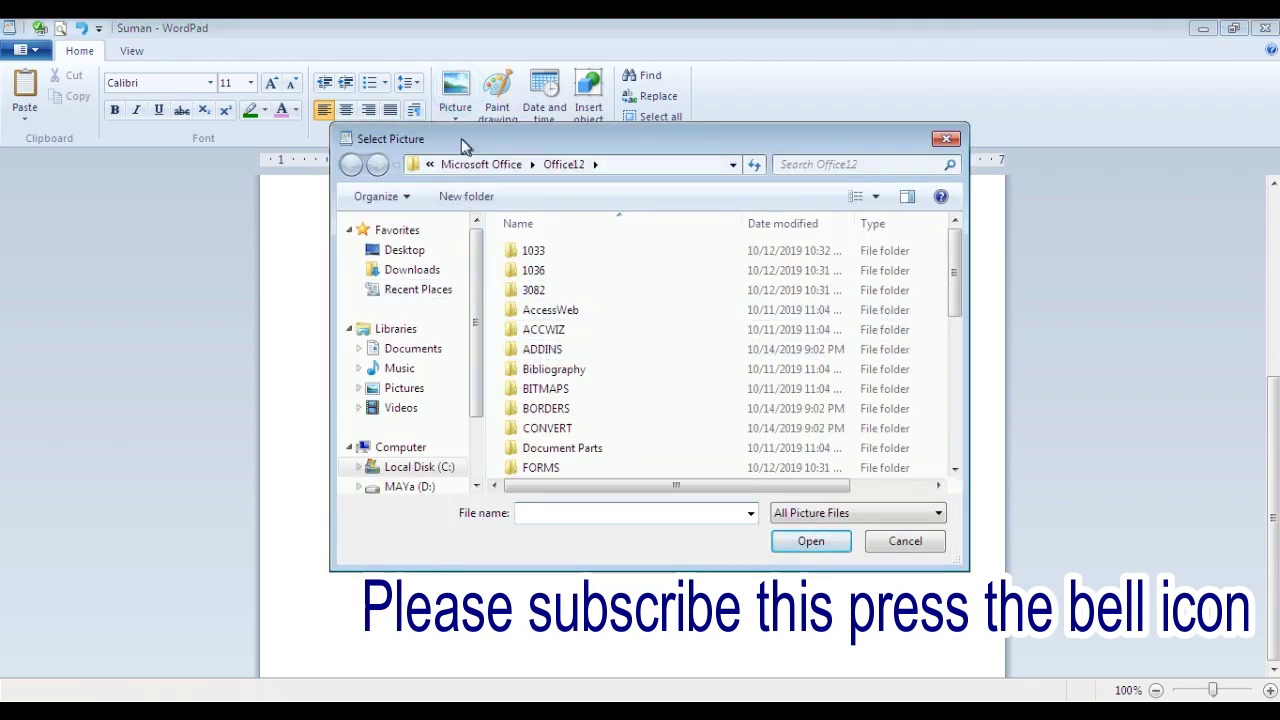
pyautogui.click(946, 139)
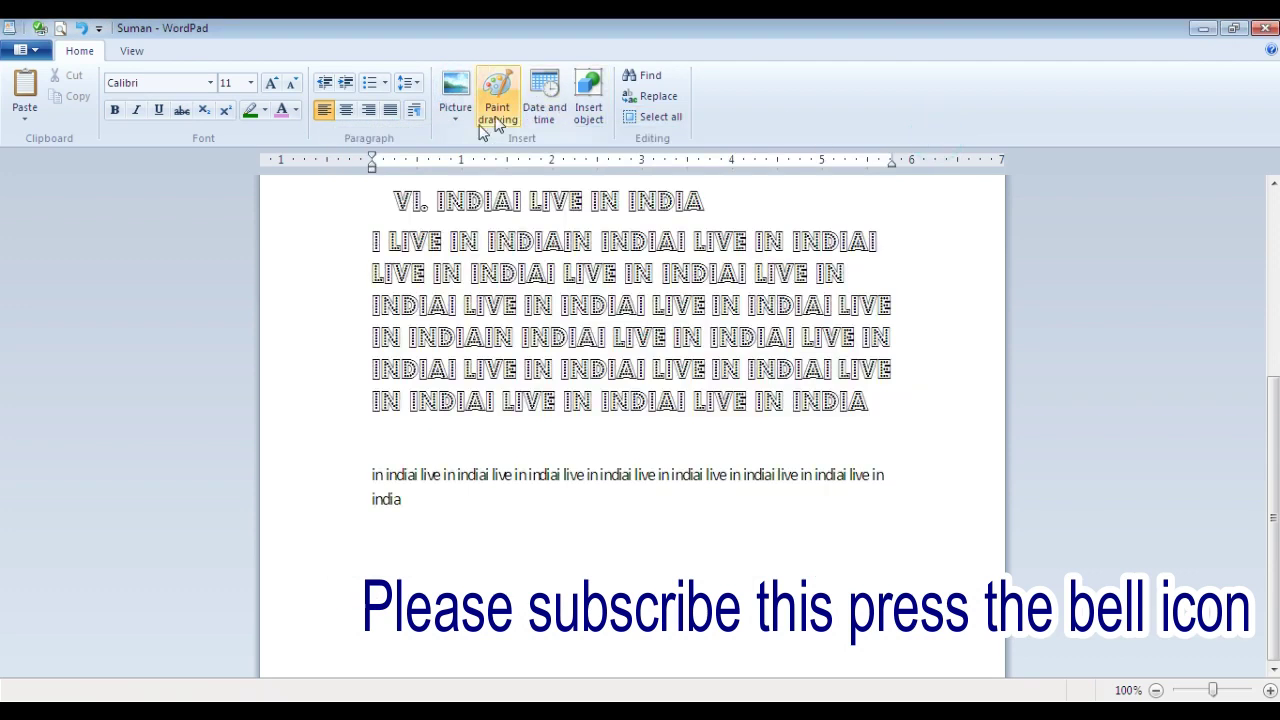
pyautogui.click(452, 125)
pyautogui.click(500, 152)
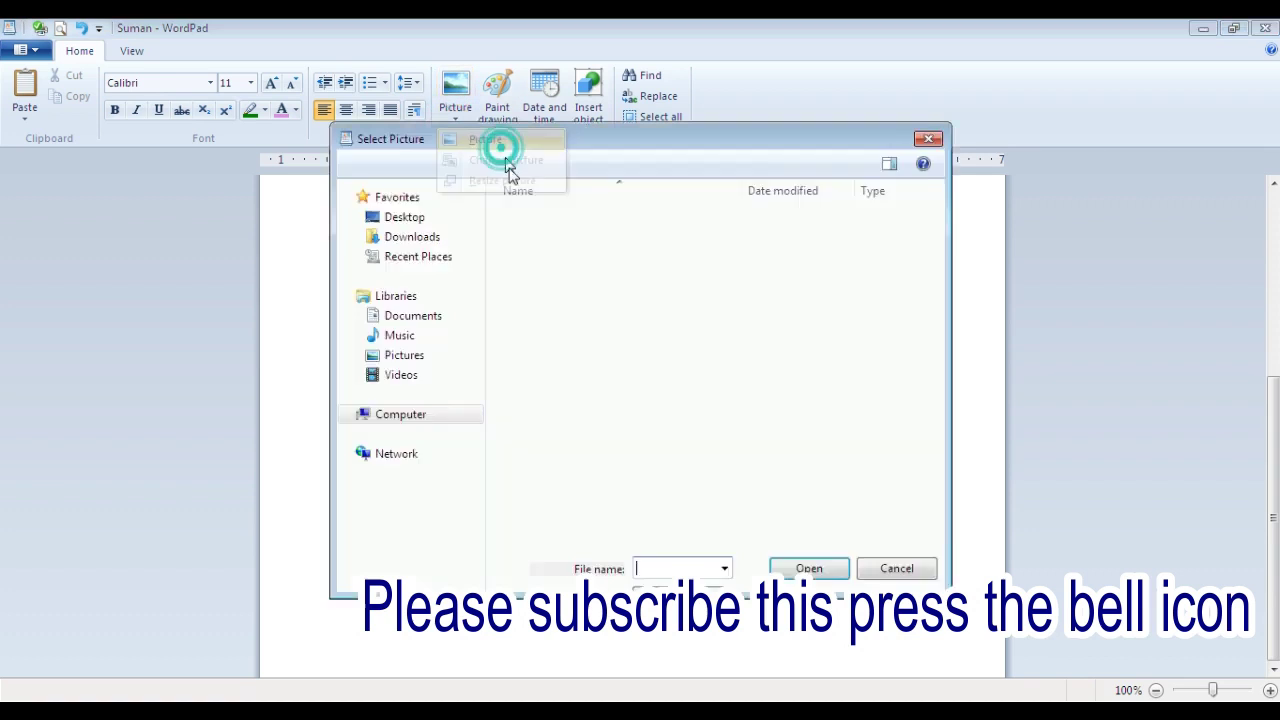
pyautogui.moveTo(956, 266); pyautogui.dragTo(956, 410)
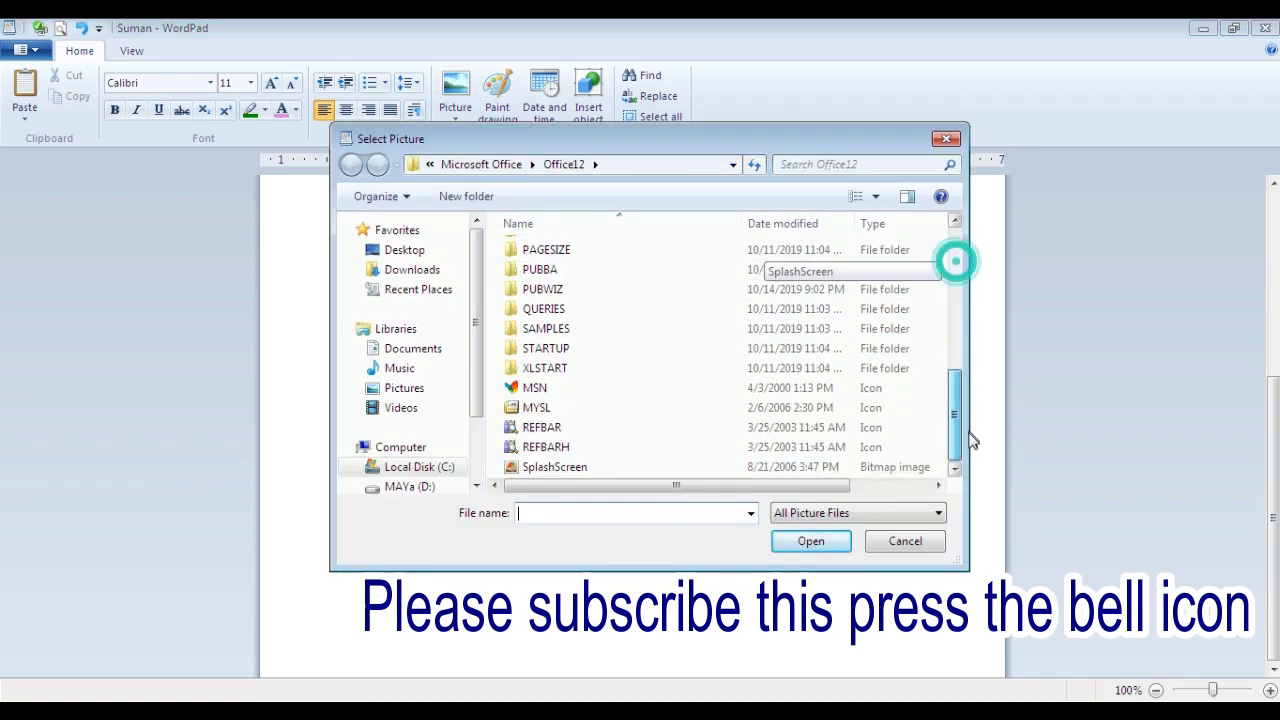
pyautogui.click(418, 390)
pyautogui.click(690, 320)
pyautogui.click(810, 540)
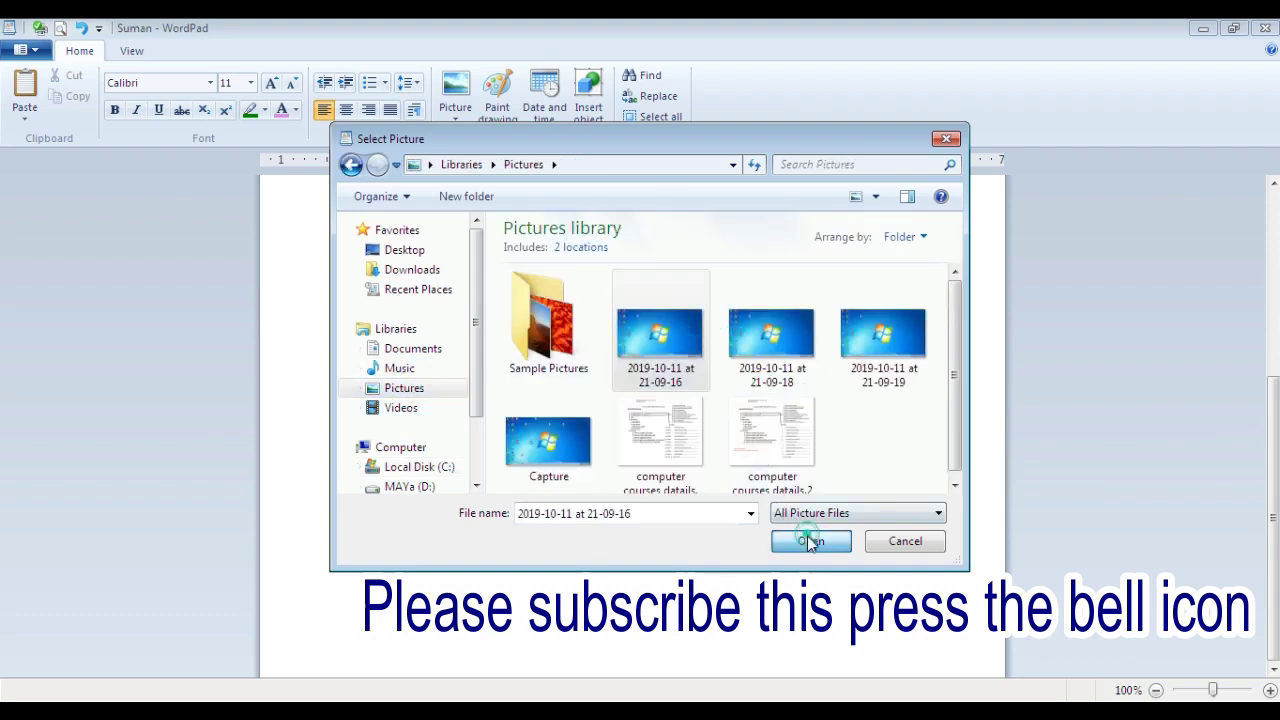
# Shrink the screenshot from its corner and make it narrower from its side handle.
pyautogui.click(834, 454)
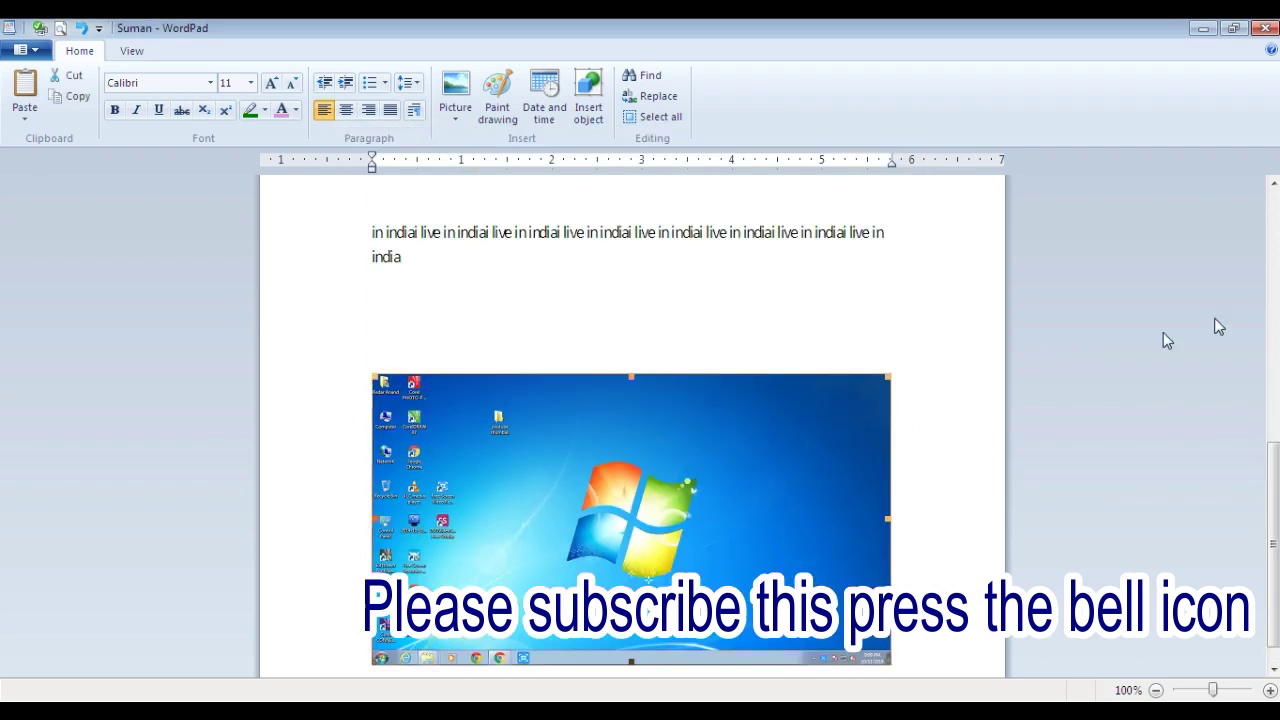
pyautogui.moveTo(1272, 517); pyautogui.dragTo(1272, 530)
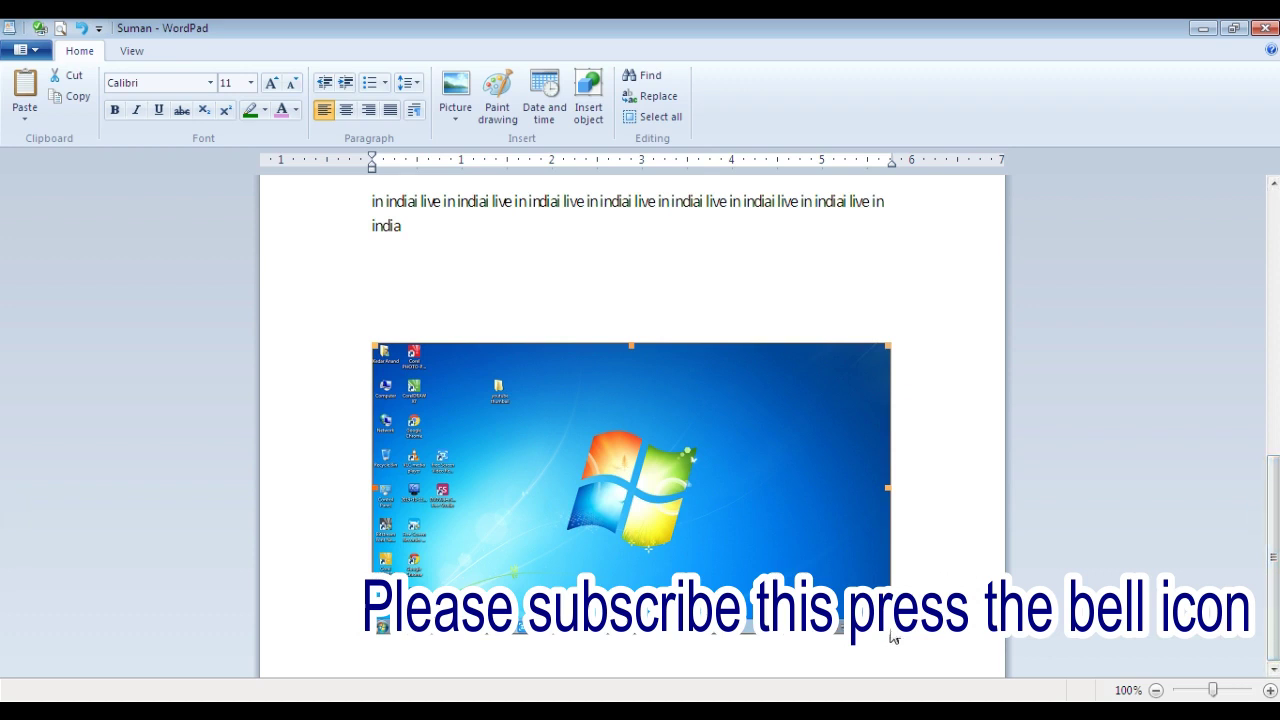
pyautogui.moveTo(890, 633); pyautogui.dragTo(857, 516)
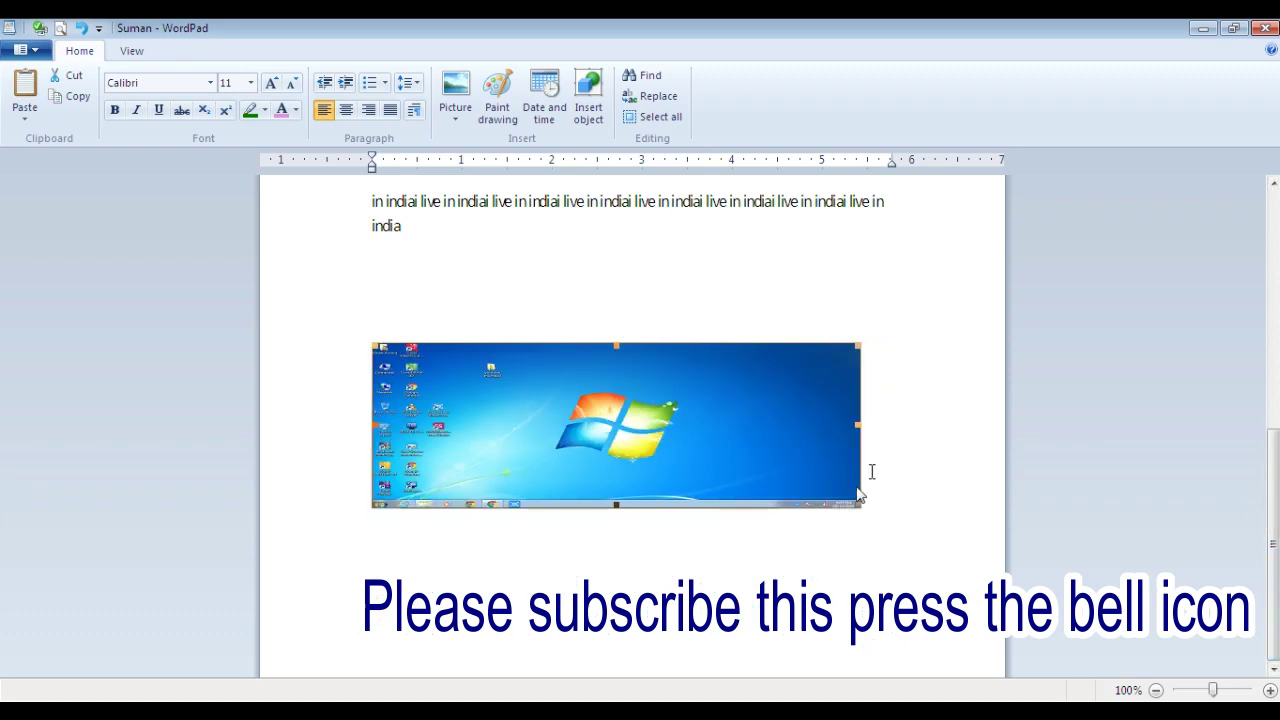
pyautogui.moveTo(858, 426); pyautogui.dragTo(611, 426)
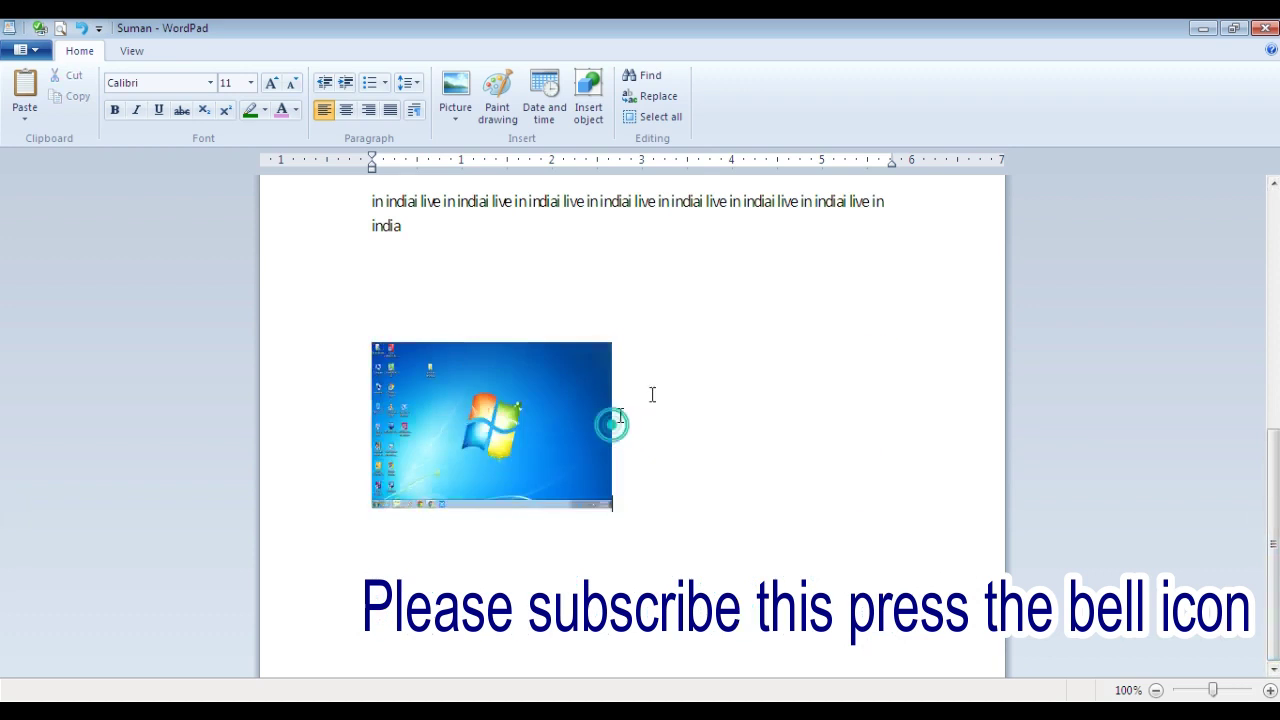
# Insert a new Paint drawing, enlarge its canvas, and draw a large text box.
pyautogui.click(494, 94)
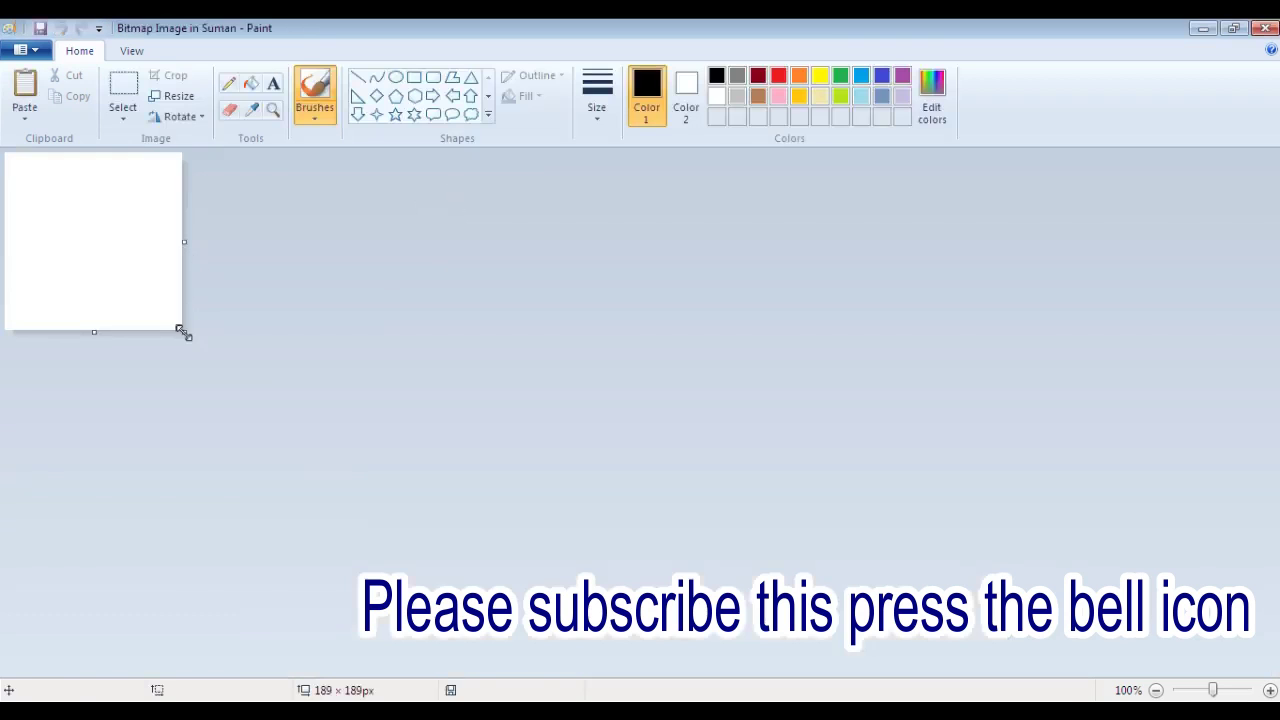
pyautogui.moveTo(184, 331); pyautogui.dragTo(1279, 679)
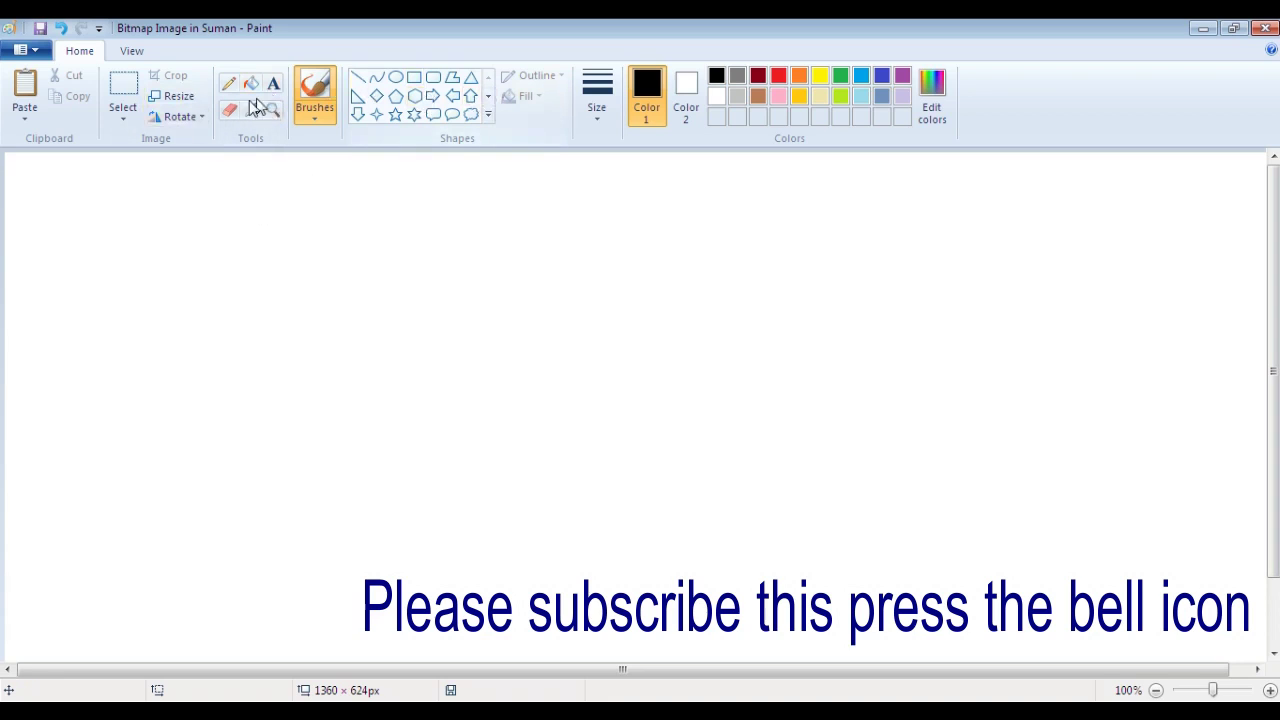
pyautogui.click(276, 86)
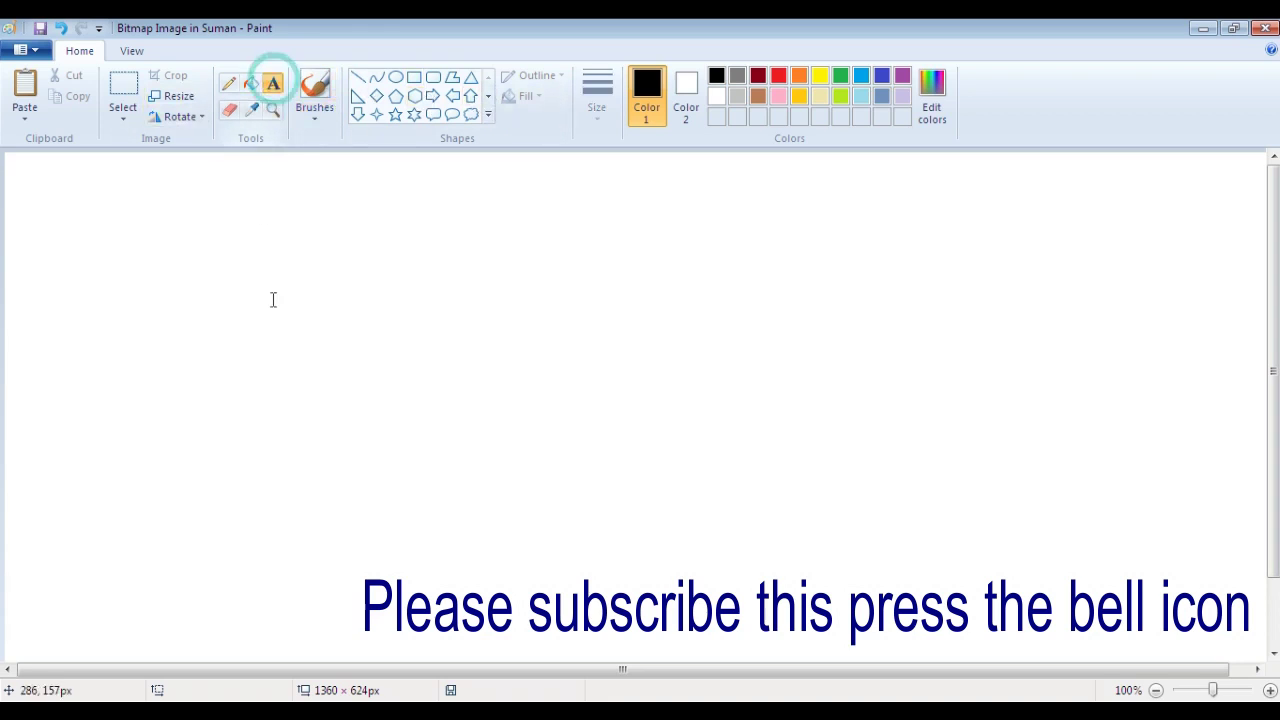
pyautogui.click(270, 288)
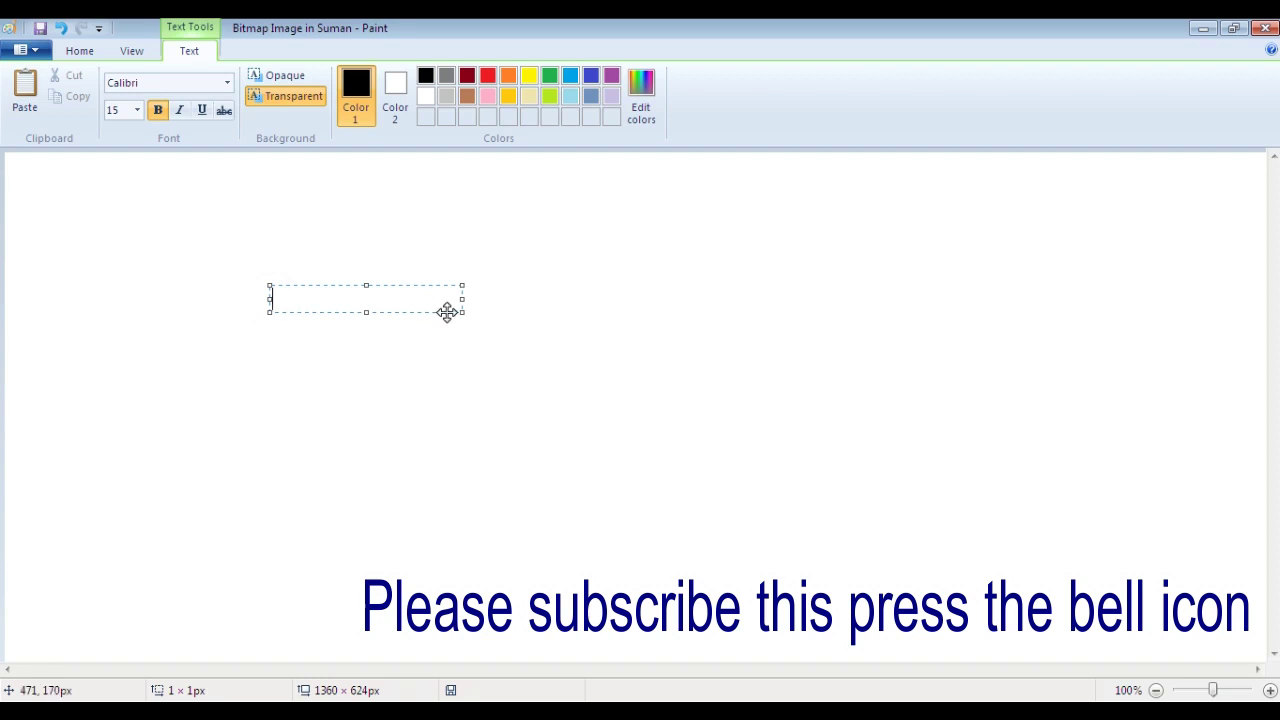
pyautogui.moveTo(462, 312)
pyautogui.mouseDown()
pyautogui.moveTo(877, 458)
pyautogui.moveTo(914, 449)
pyautogui.mouseUp()
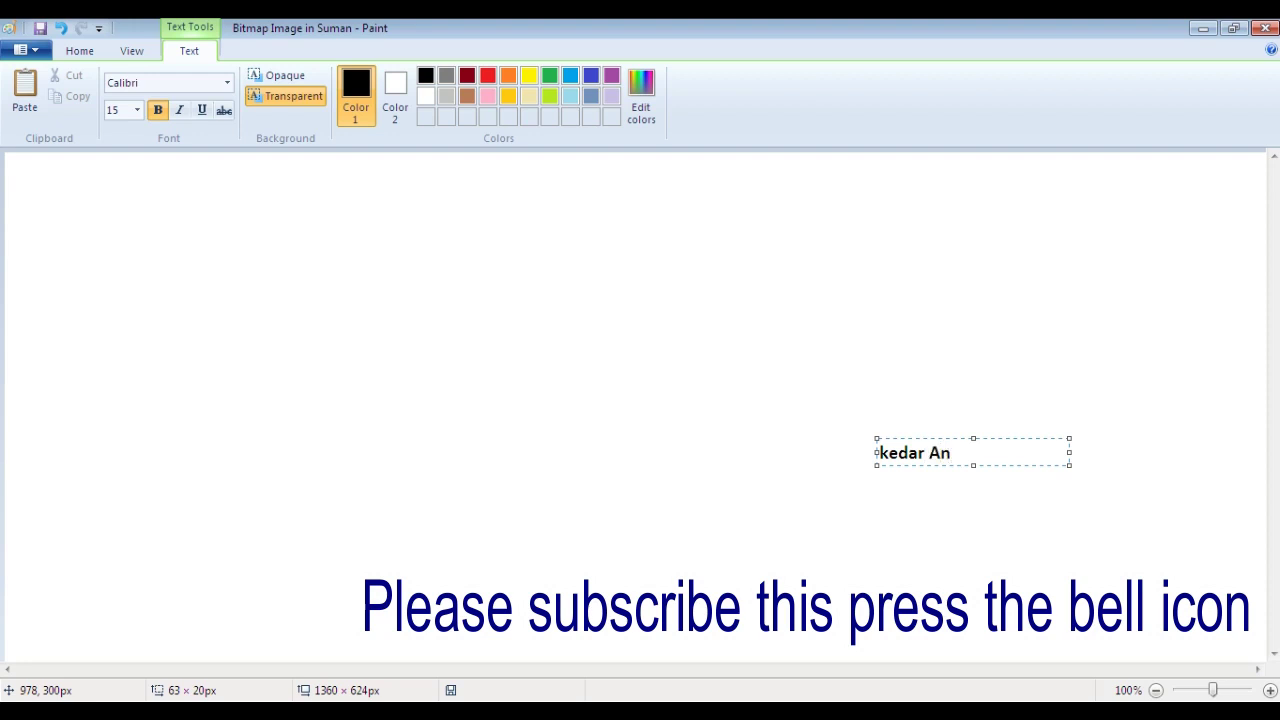
# Write a name line and 'please subscribe this' on the canvas.
pyautogui.press('Return')
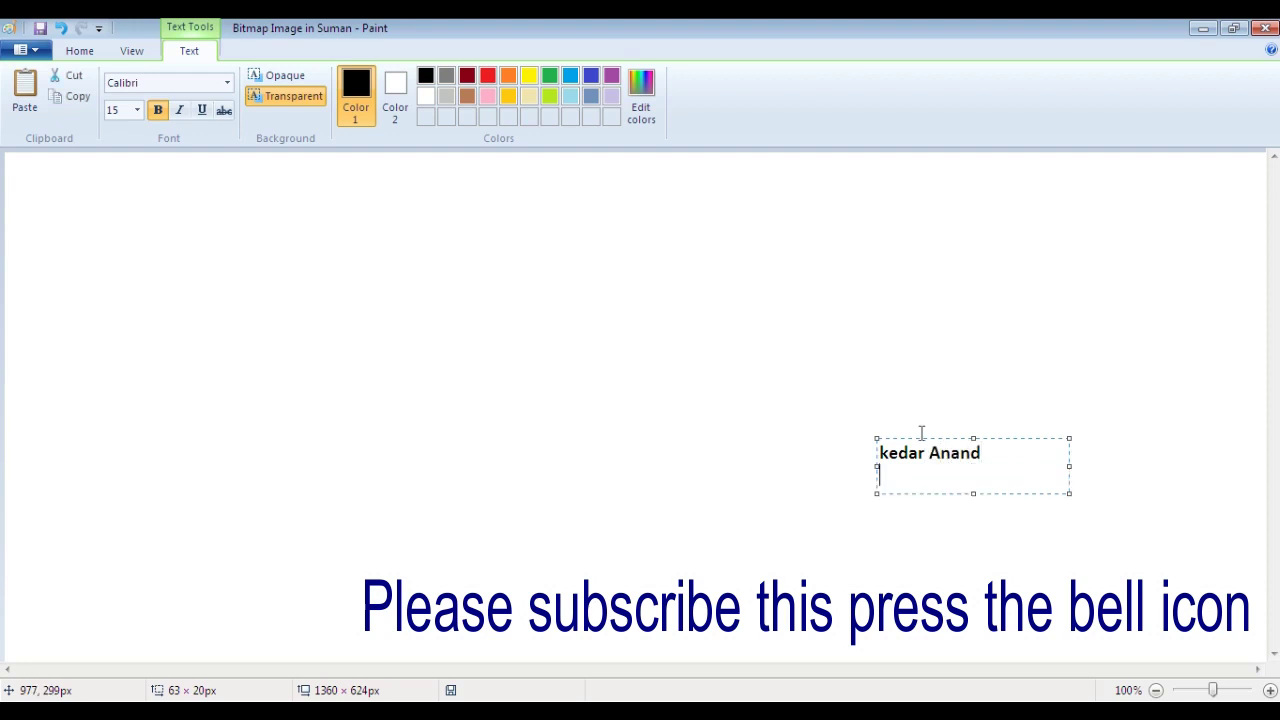
pyautogui.press('Return')
pyautogui.write('please subscribe this')
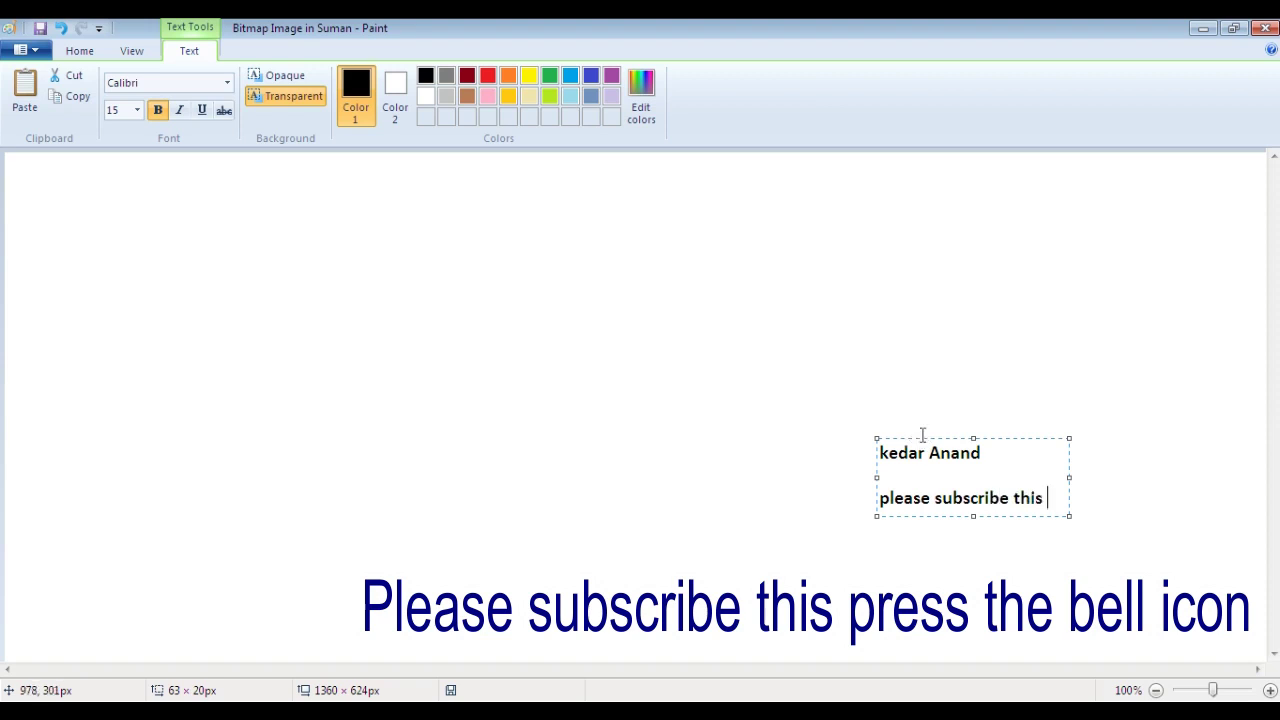
pyautogui.click(918, 432)
pyautogui.click(929, 453)
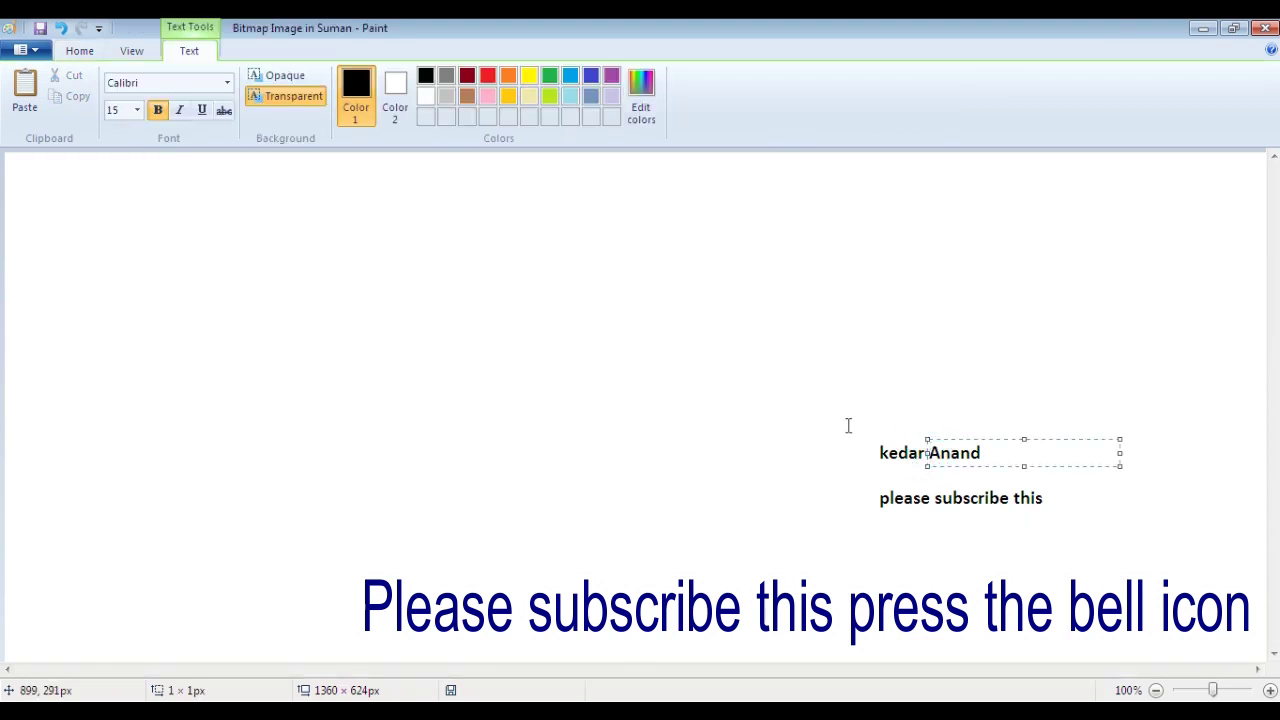
pyautogui.click(846, 425)
# Leave the Paint drawing and return to the WordPad document.
pyautogui.click(22, 50)
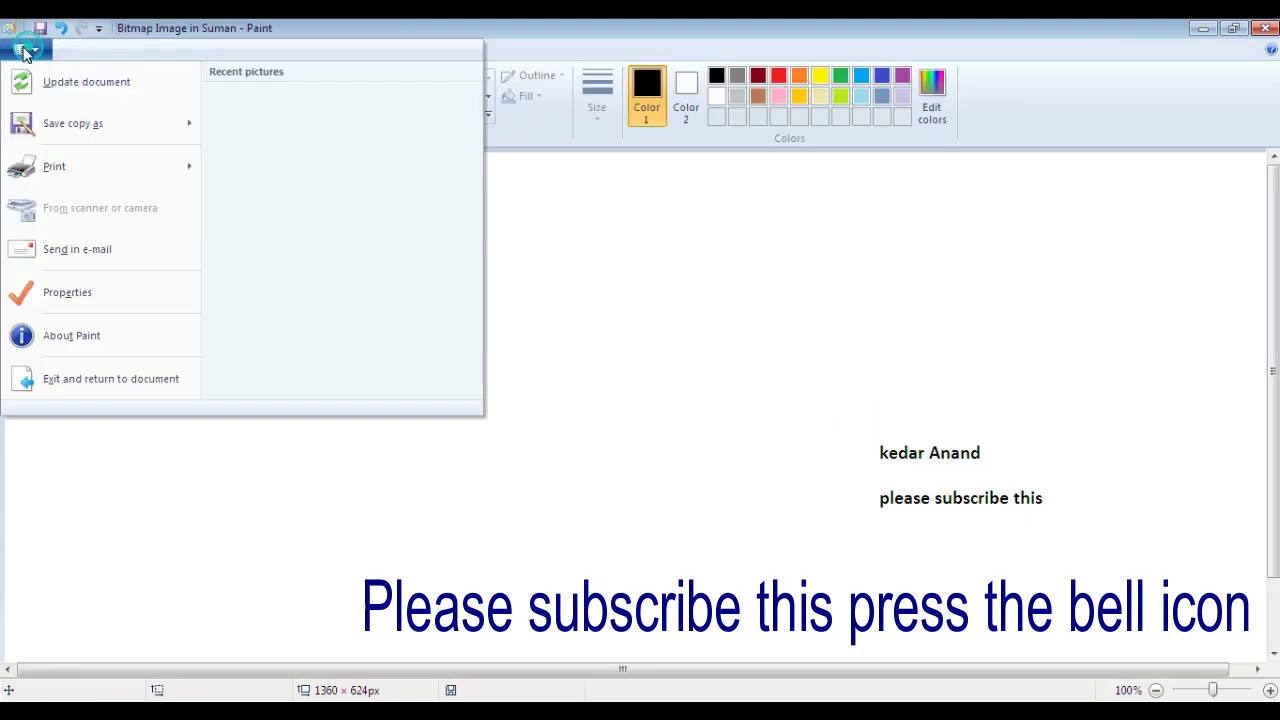
pyautogui.click(34, 81)
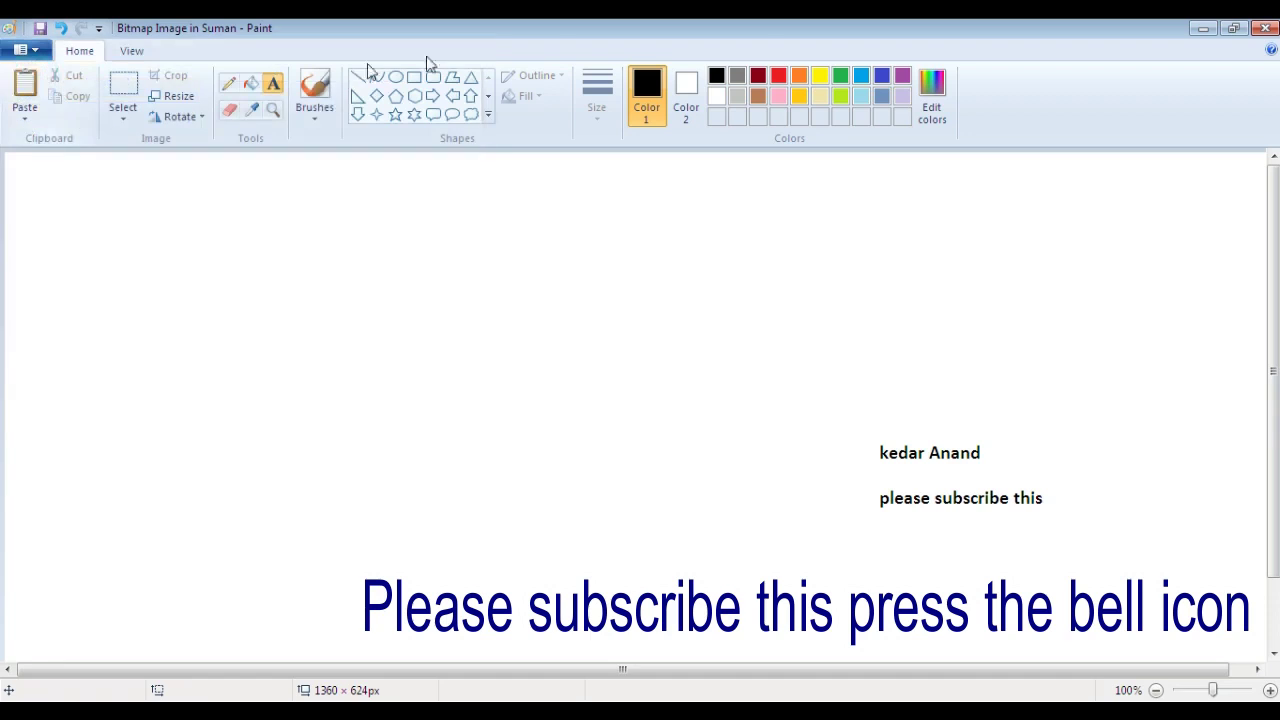
pyautogui.doubleClick(3, 27)
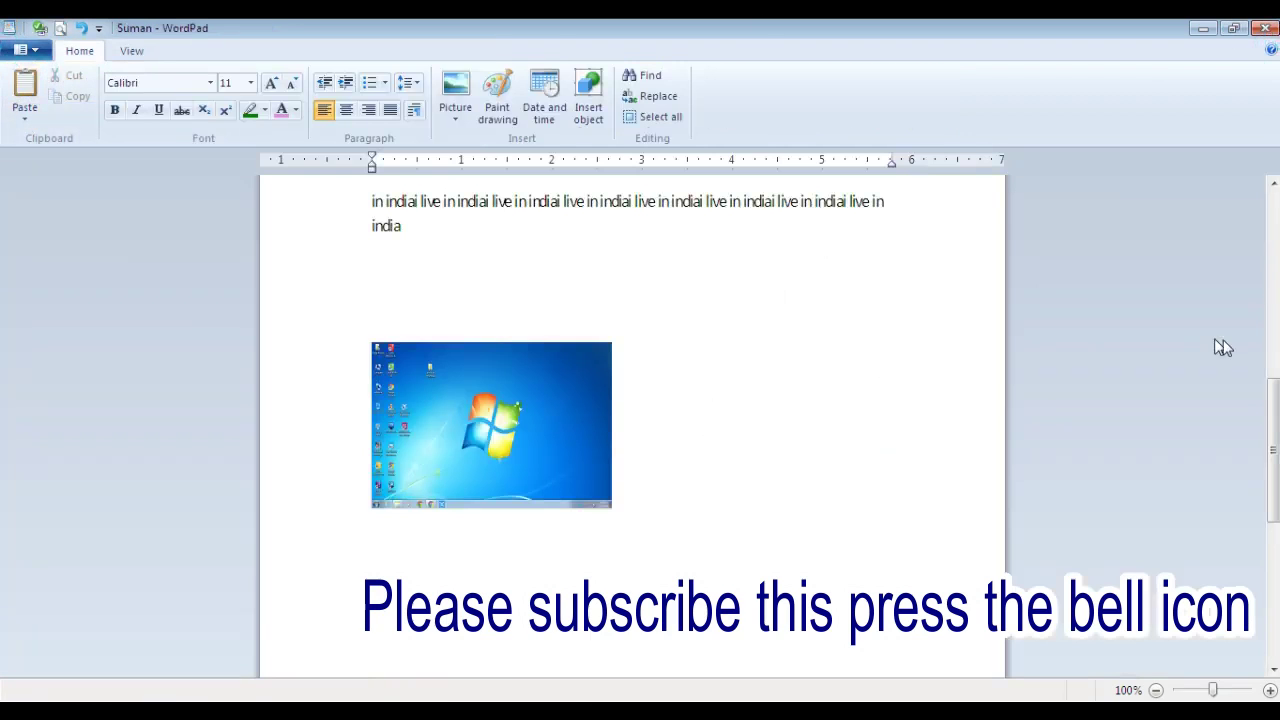
# Select the embedded Paint drawing and resize it from its top-left corner.
pyautogui.scroll(-5, 2, 450)
pyautogui.scroll(10, 3, 200)
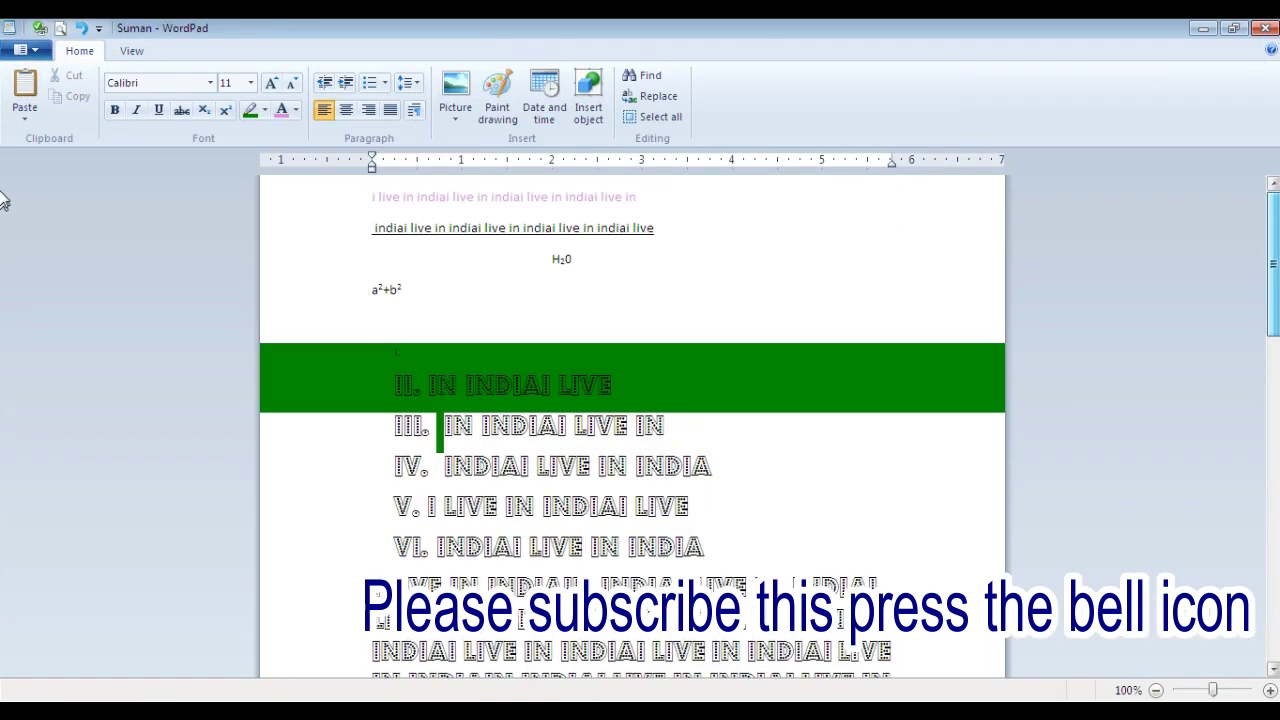
pyautogui.scroll(-10, 3, 180)
pyautogui.scroll(10, 3, 250)
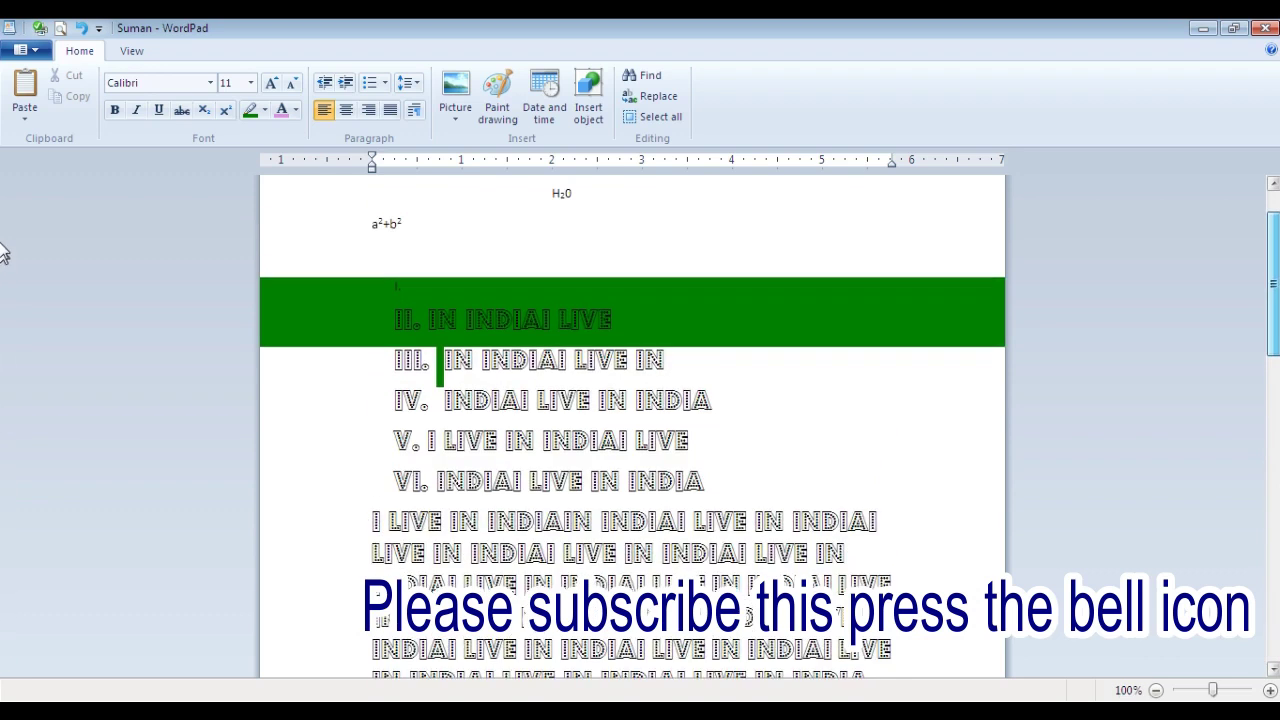
pyautogui.scroll(1, 3, 183)
pyautogui.click(766, 507)
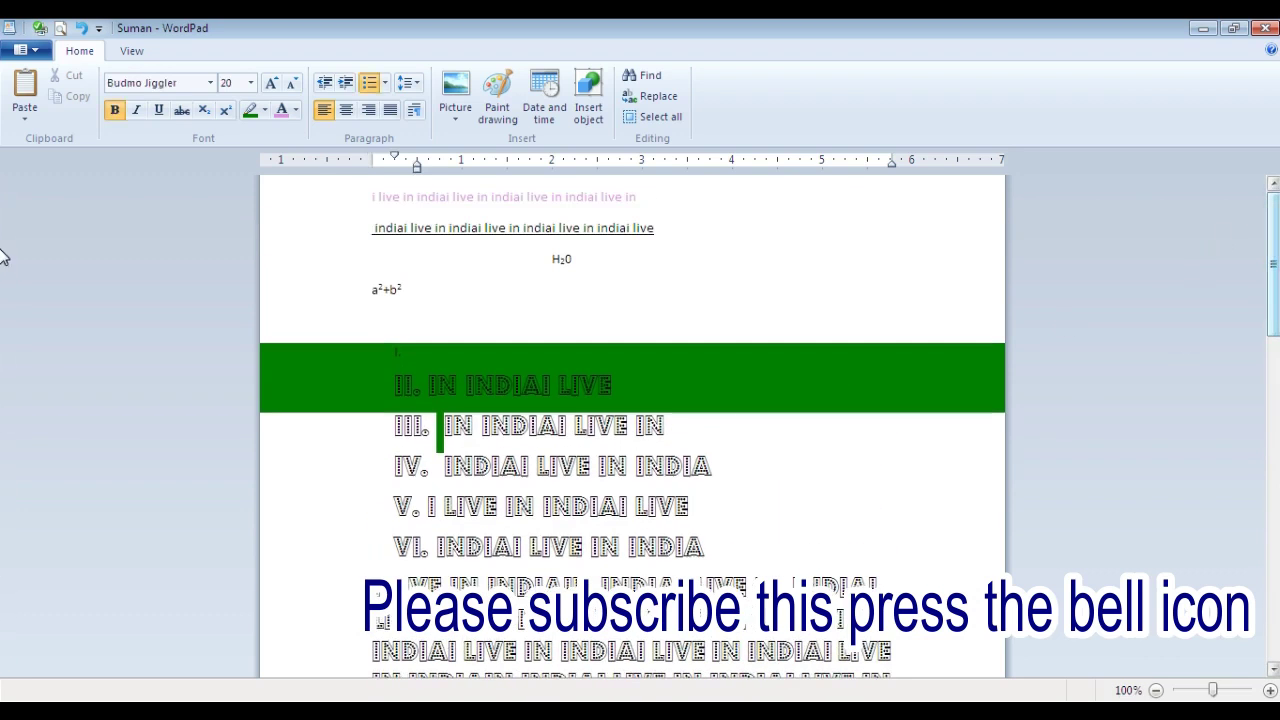
pyautogui.scroll(-10, 3, 268)
pyautogui.moveTo(1272, 537); pyautogui.dragTo(1272, 570)
pyautogui.click(869, 494)
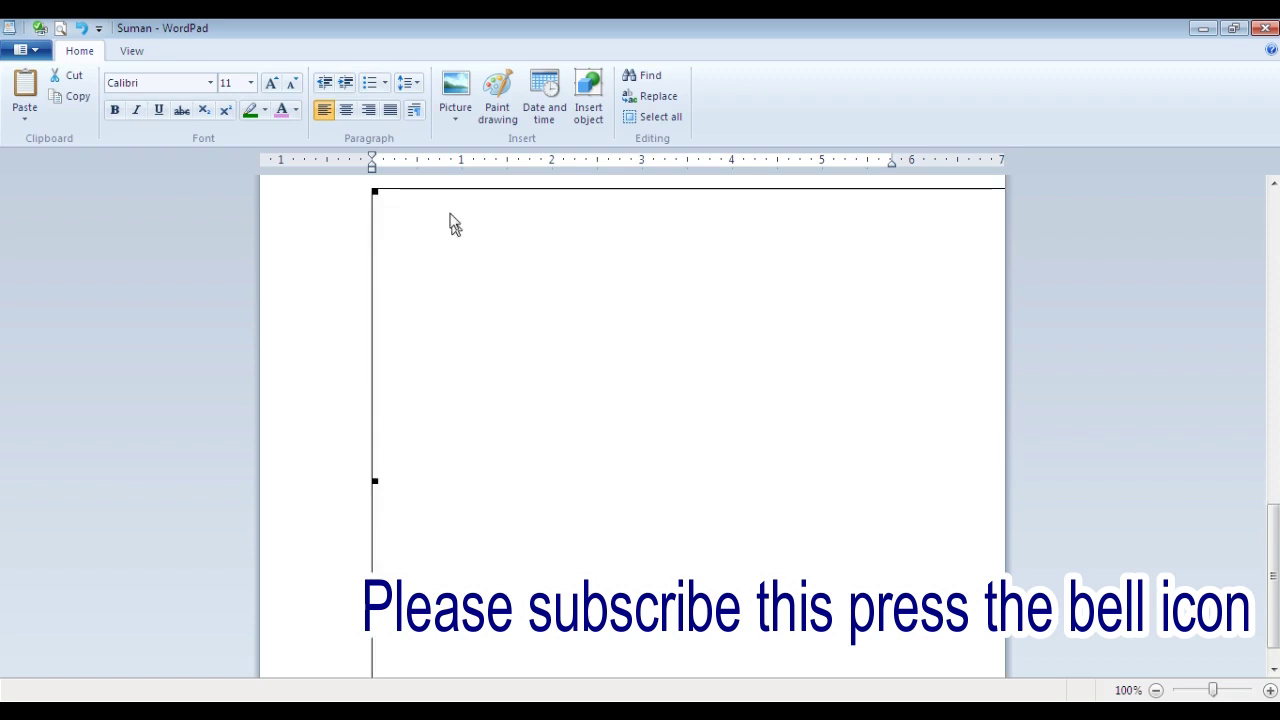
pyautogui.moveTo(374, 189)
pyautogui.mouseDown()
pyautogui.moveTo(938, 400)
pyautogui.moveTo(951, 457)
pyautogui.mouseUp()
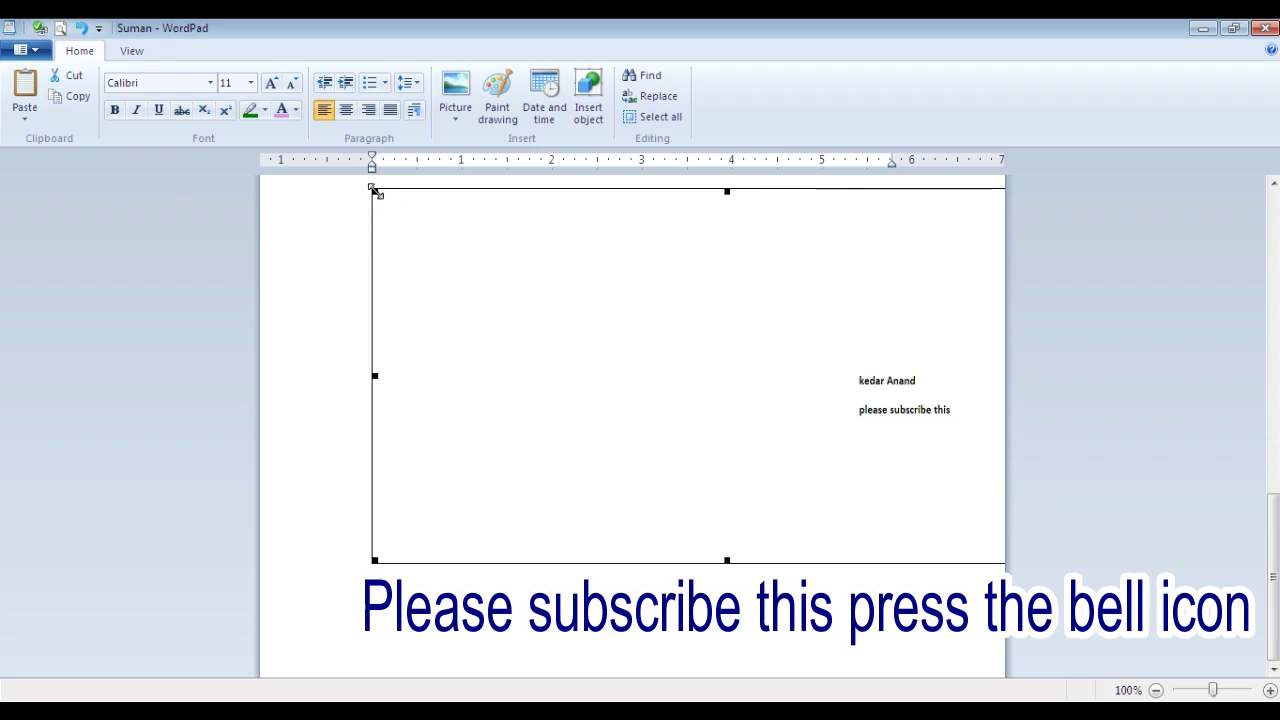
# Shrink the embedded drawing, then stretch it wider and taller.
pyautogui.moveTo(375, 190); pyautogui.dragTo(704, 340)
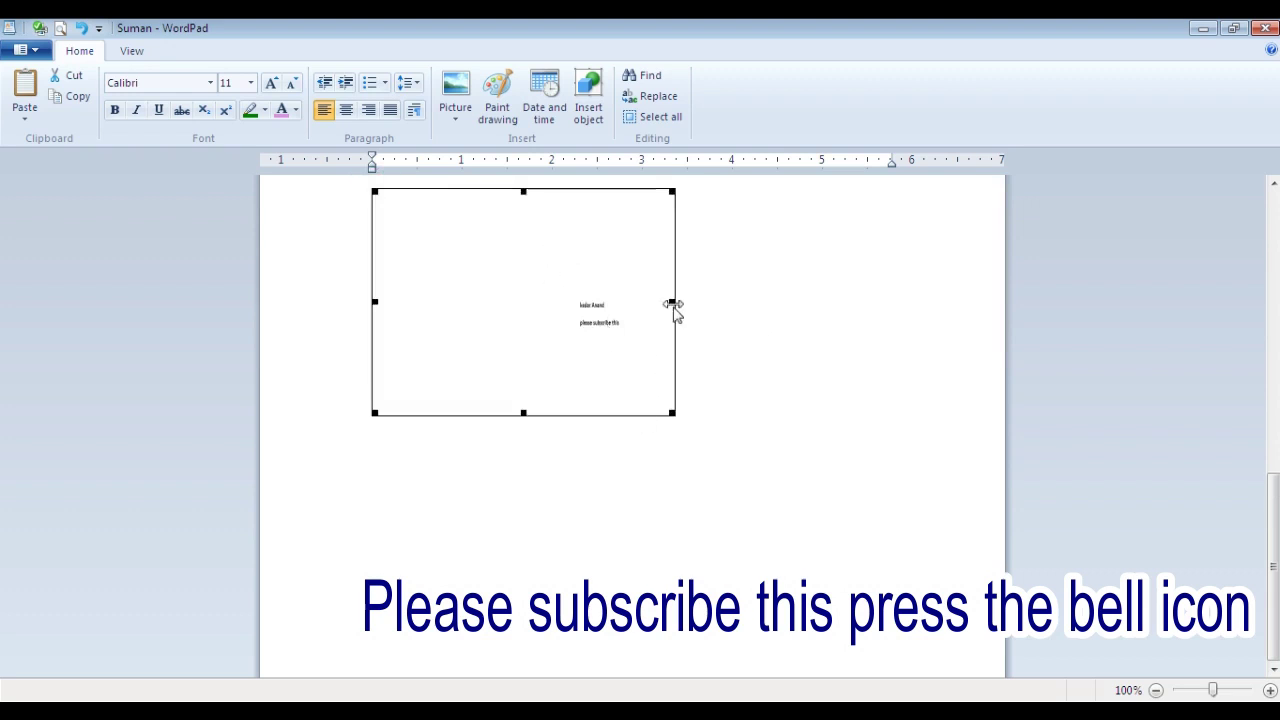
pyautogui.moveTo(672, 301); pyautogui.dragTo(906, 303)
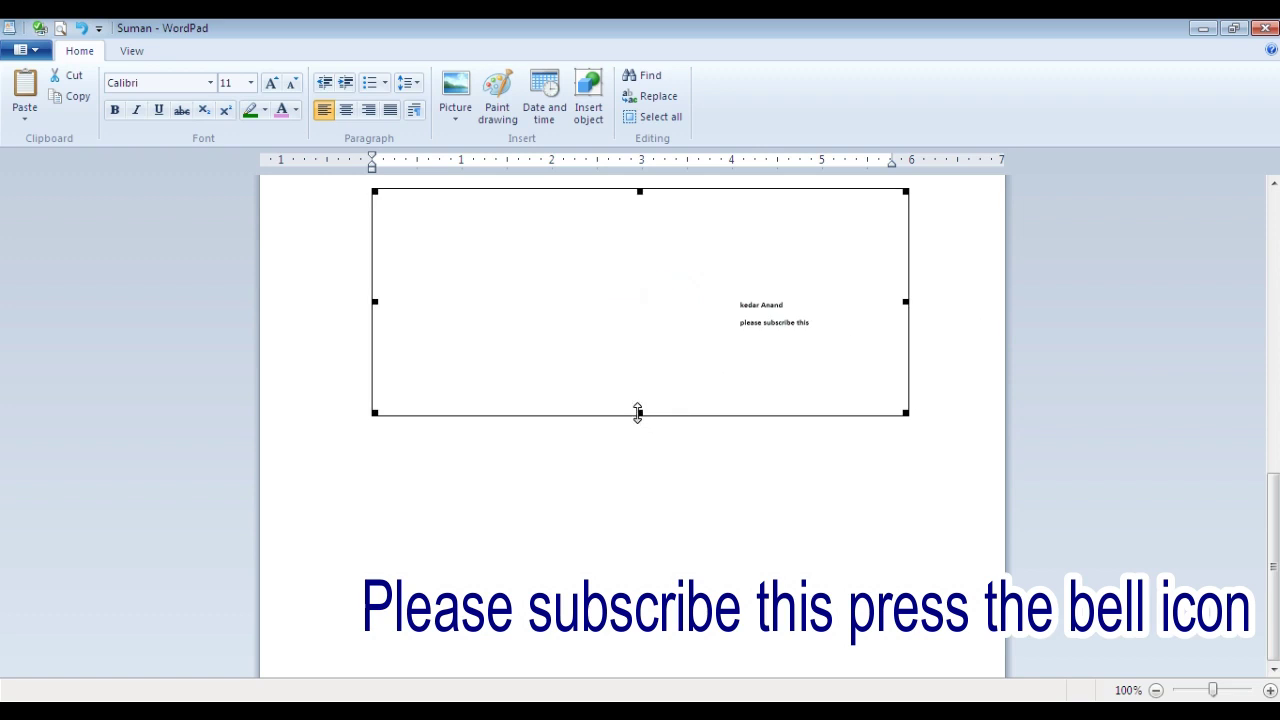
pyautogui.moveTo(642, 412); pyautogui.dragTo(642, 605)
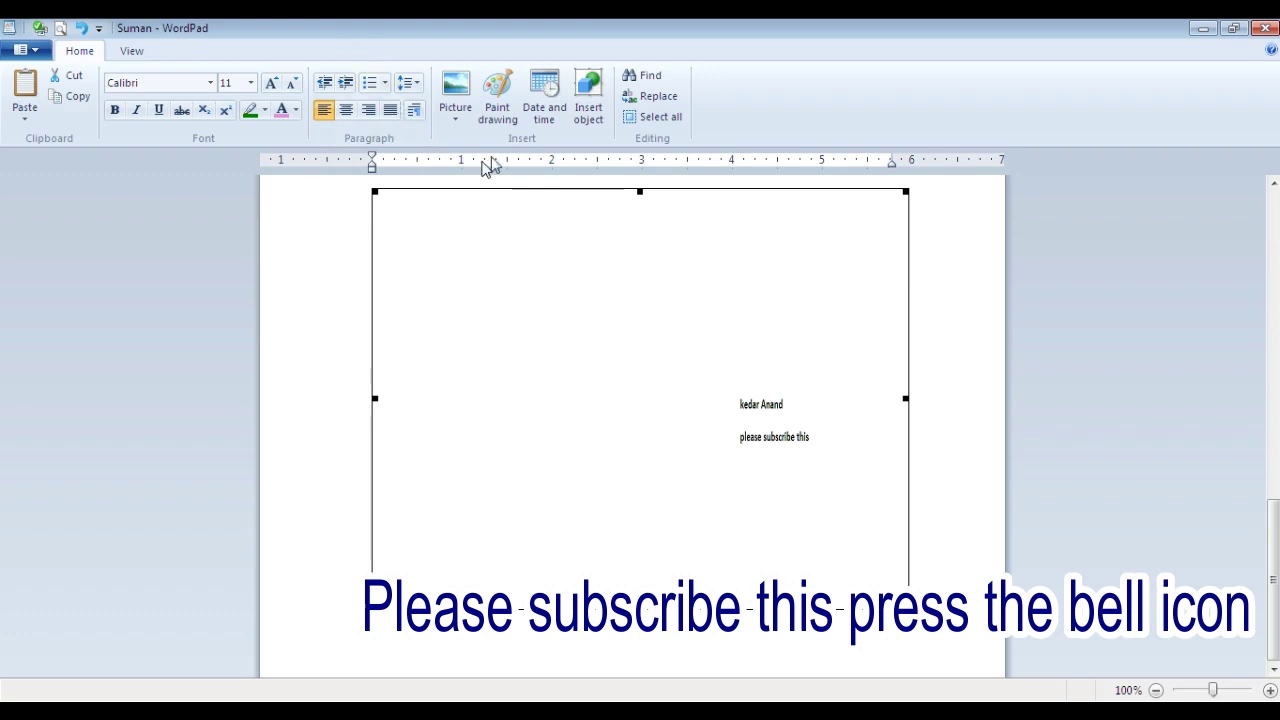
pyautogui.click(544, 104)
# Insert the date 'Friday, October 18, 2019' and embed a new Microsoft Office Word Document object.
pyautogui.click(549, 296)
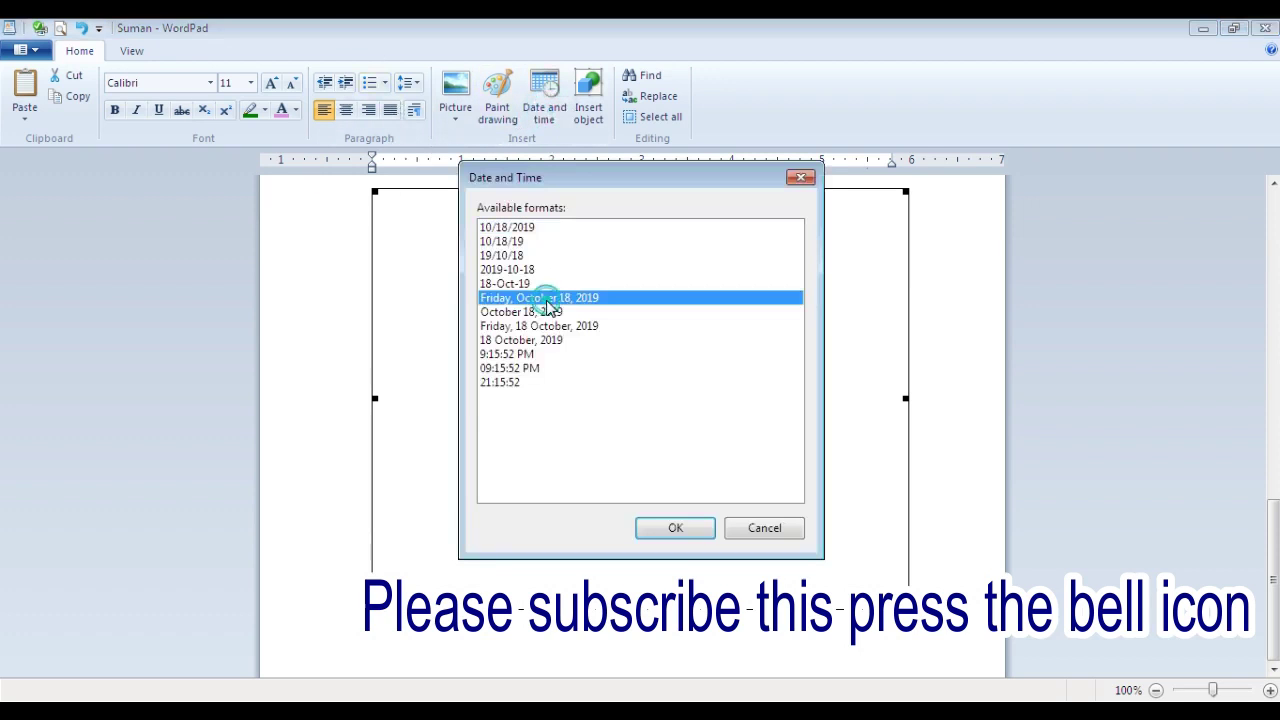
pyautogui.click(648, 526)
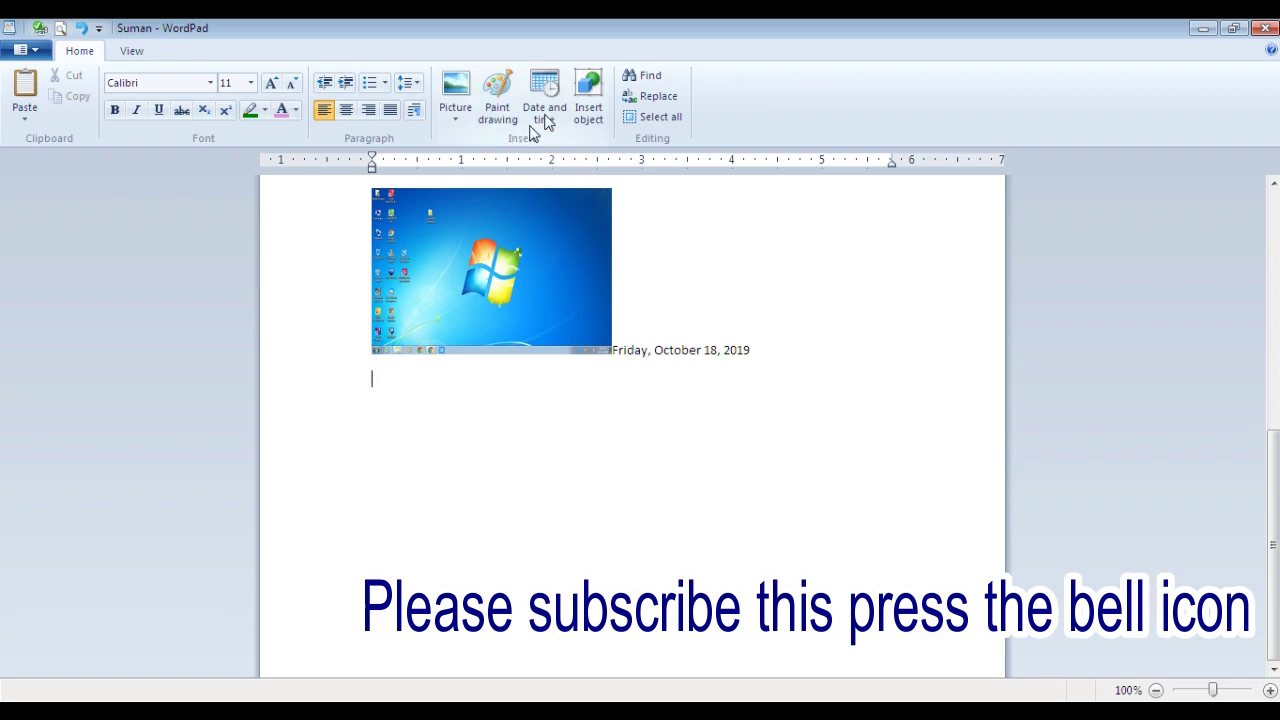
pyautogui.click(594, 114)
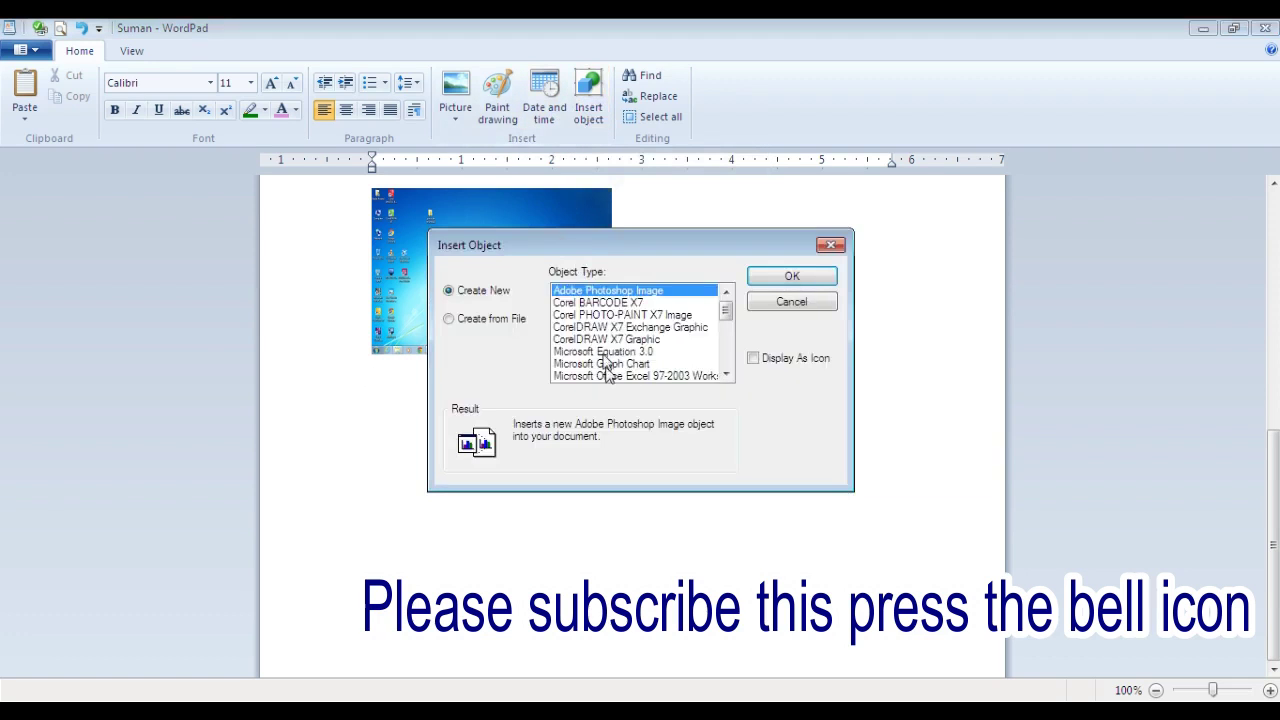
pyautogui.scroll(-3, 727, 312)
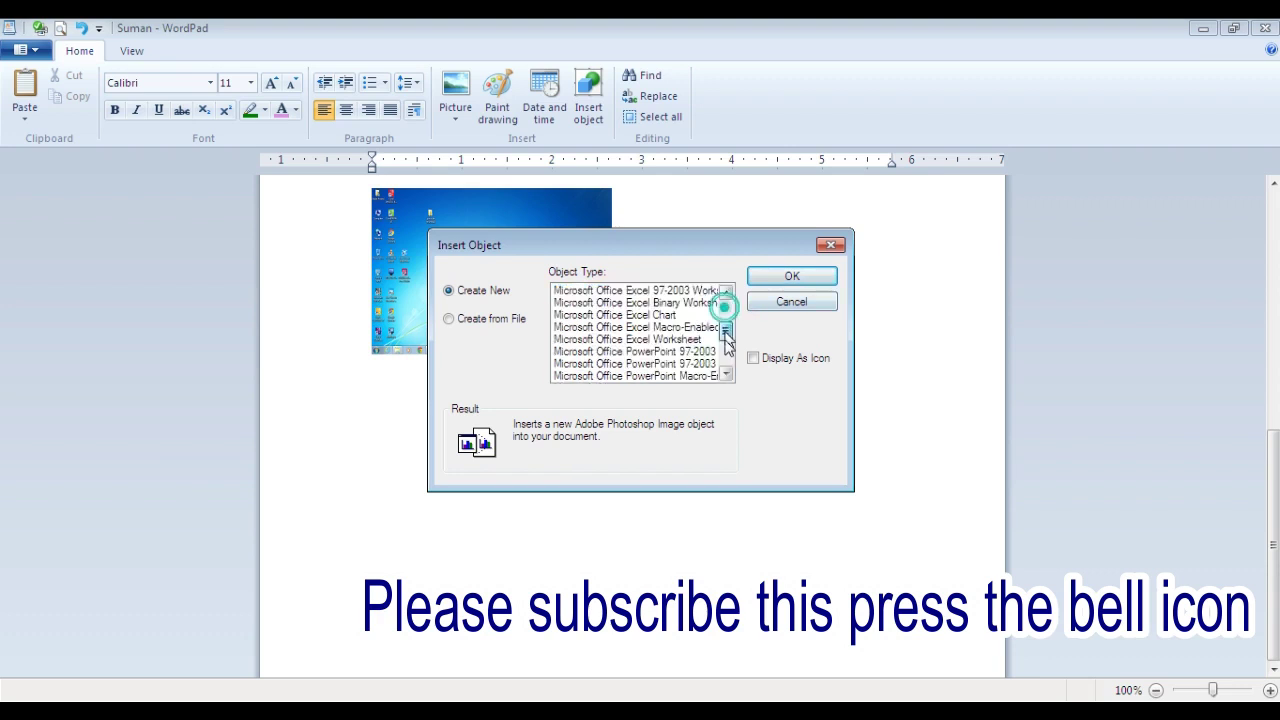
pyautogui.scroll(-2, 727, 312)
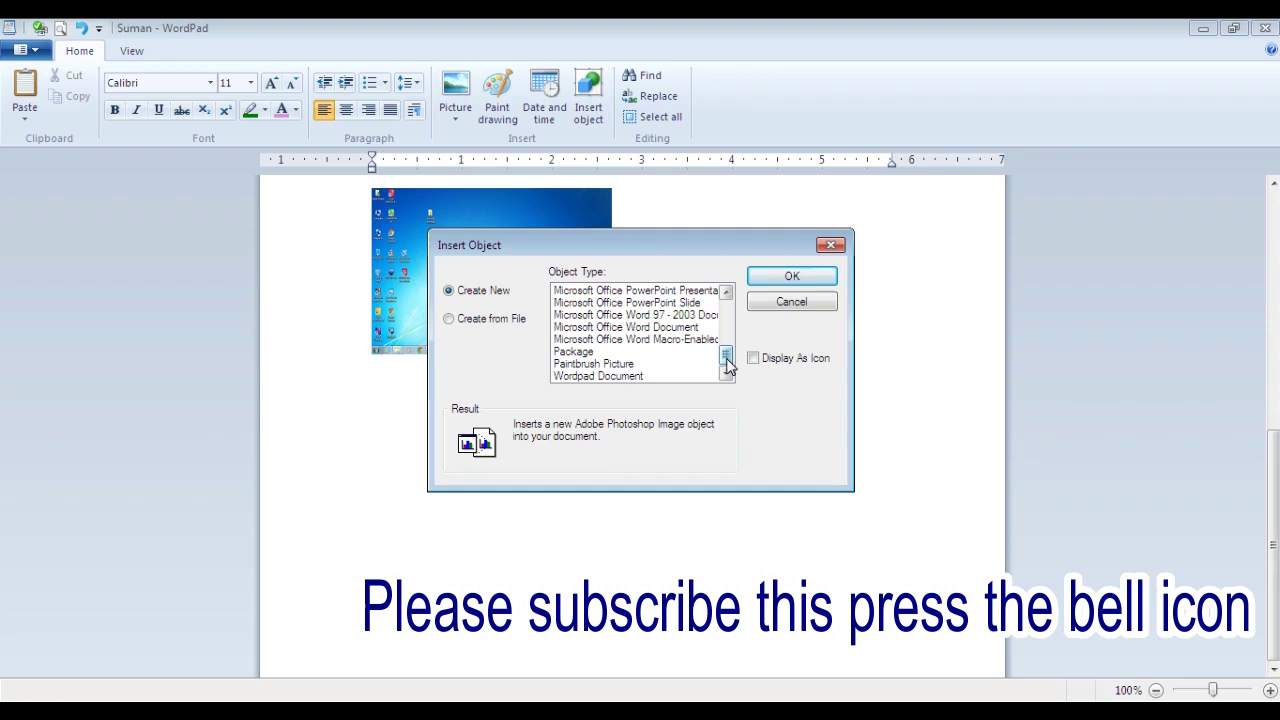
pyautogui.moveTo(727, 362); pyautogui.dragTo(735, 334)
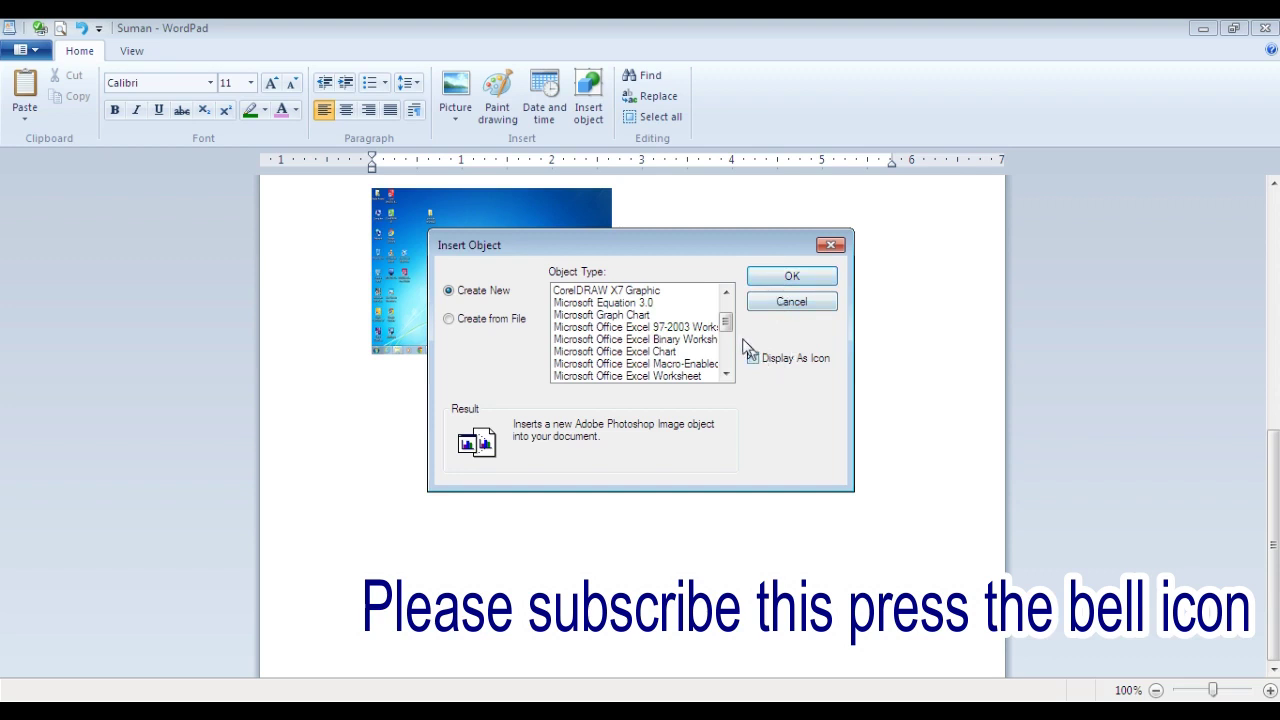
pyautogui.moveTo(727, 325); pyautogui.dragTo(727, 375)
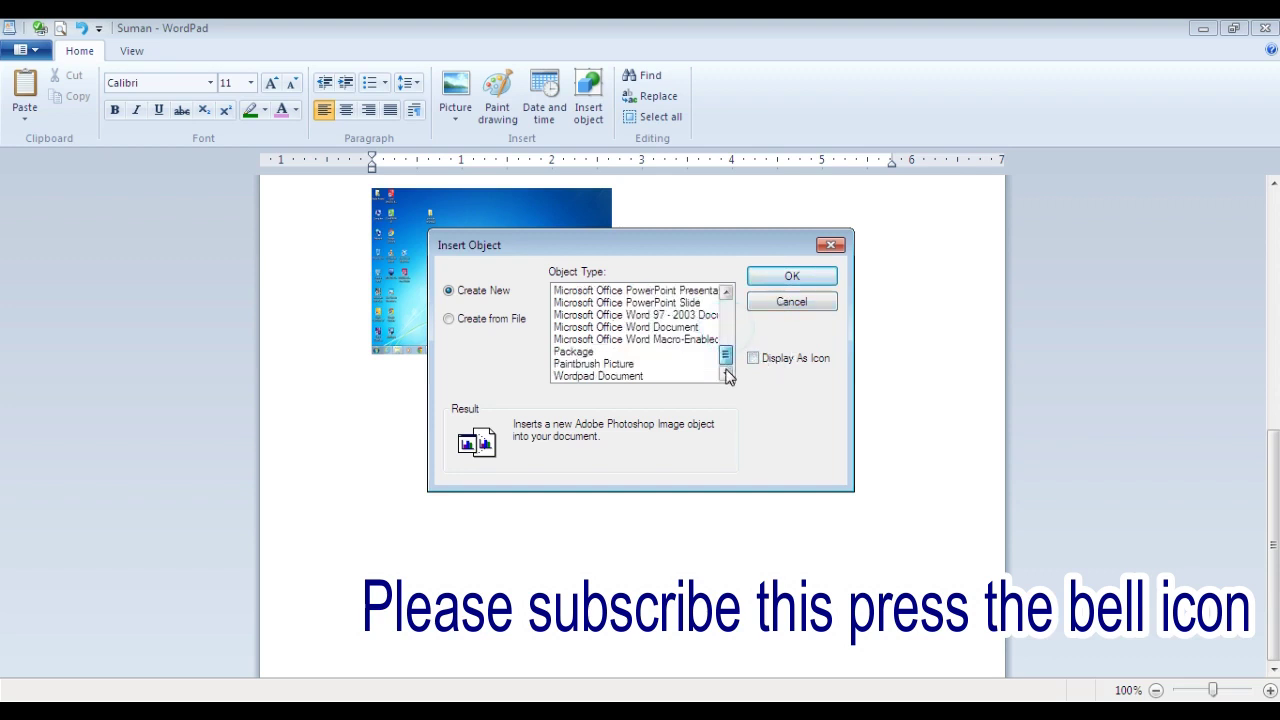
pyautogui.click(668, 328)
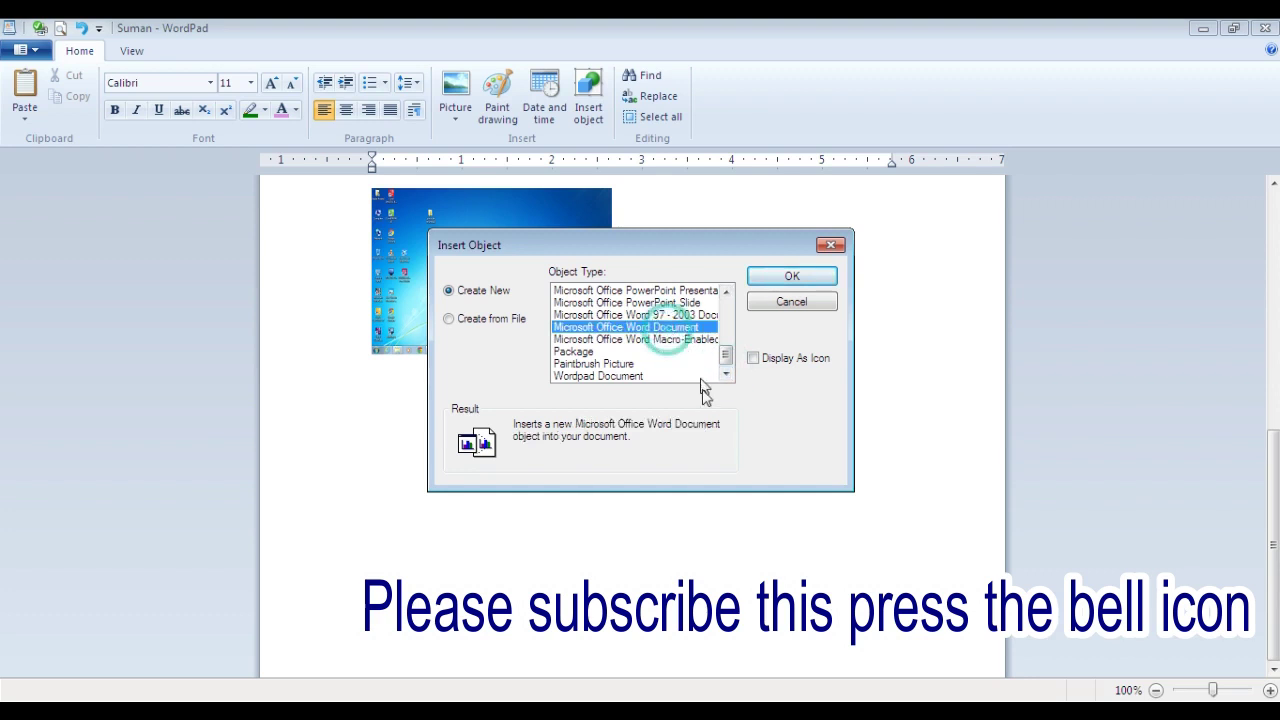
pyautogui.click(776, 279)
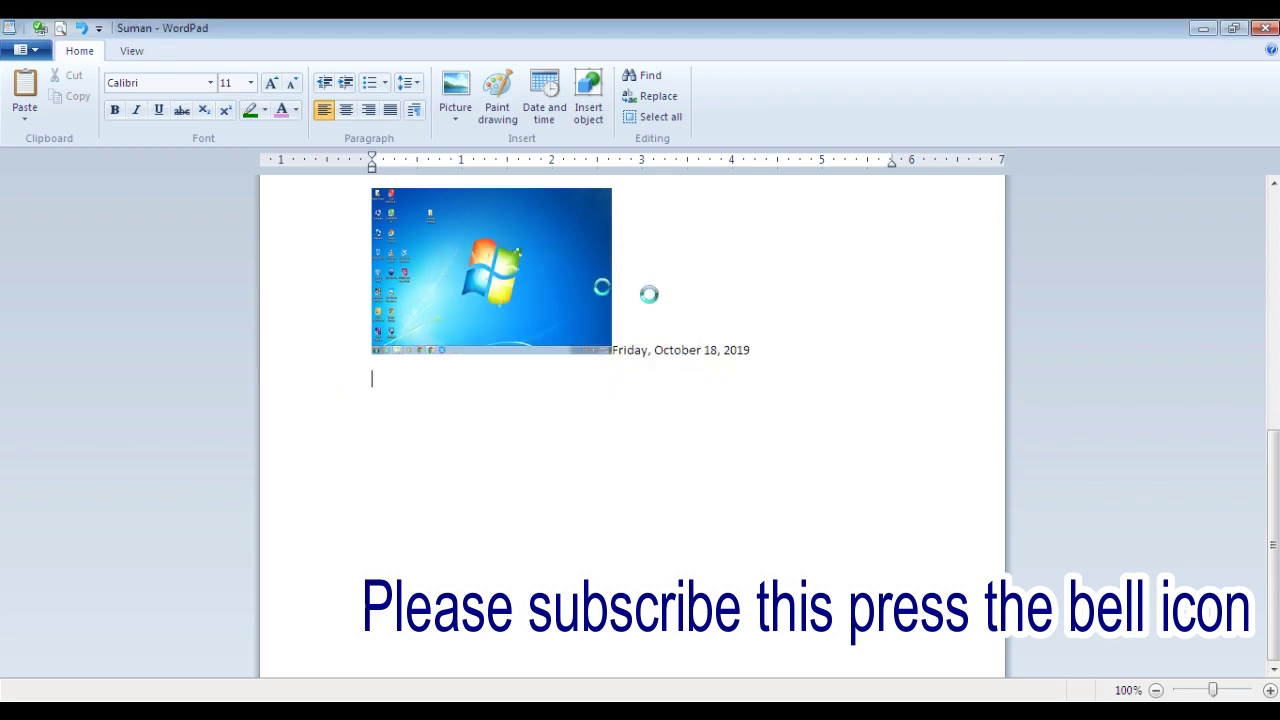
# Type ';lkafsd;k;lkjjjdlfsjafdasfd' into the embedded Word document, then close and return to Suman.
pyautogui.write(';lkafsd;')
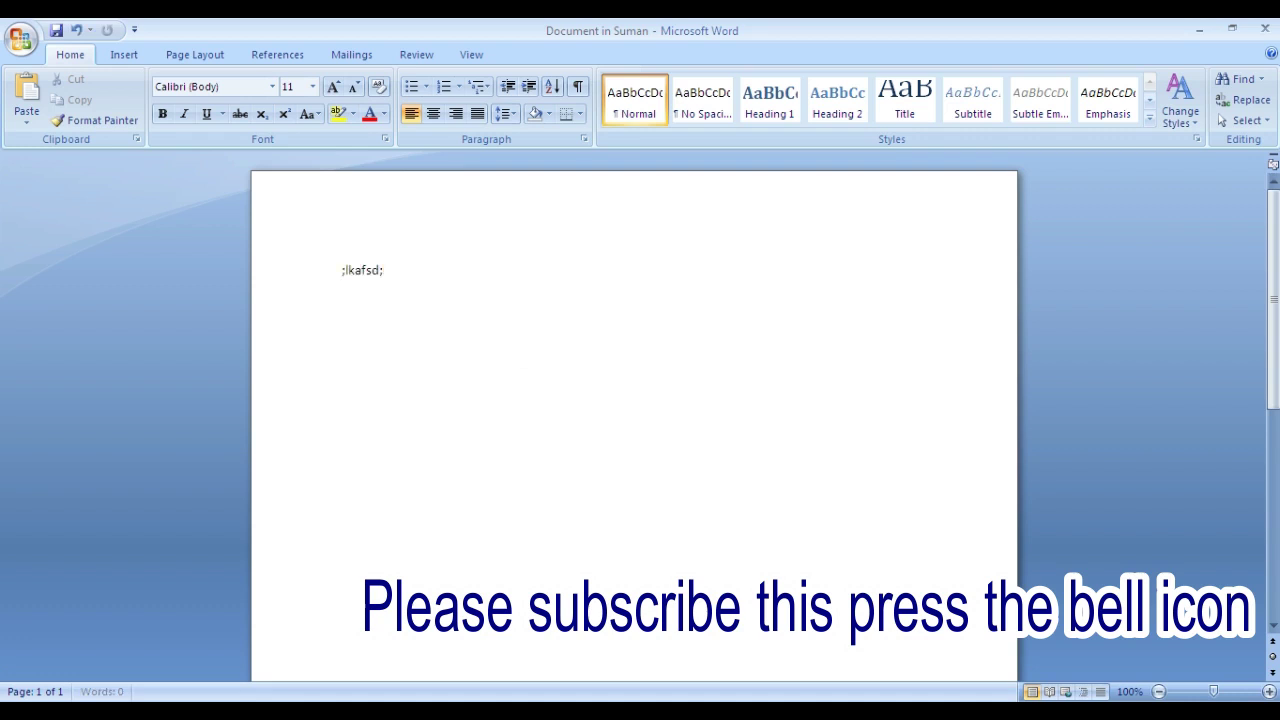
pyautogui.write('k;lkjjjdlfsjafdasfd')
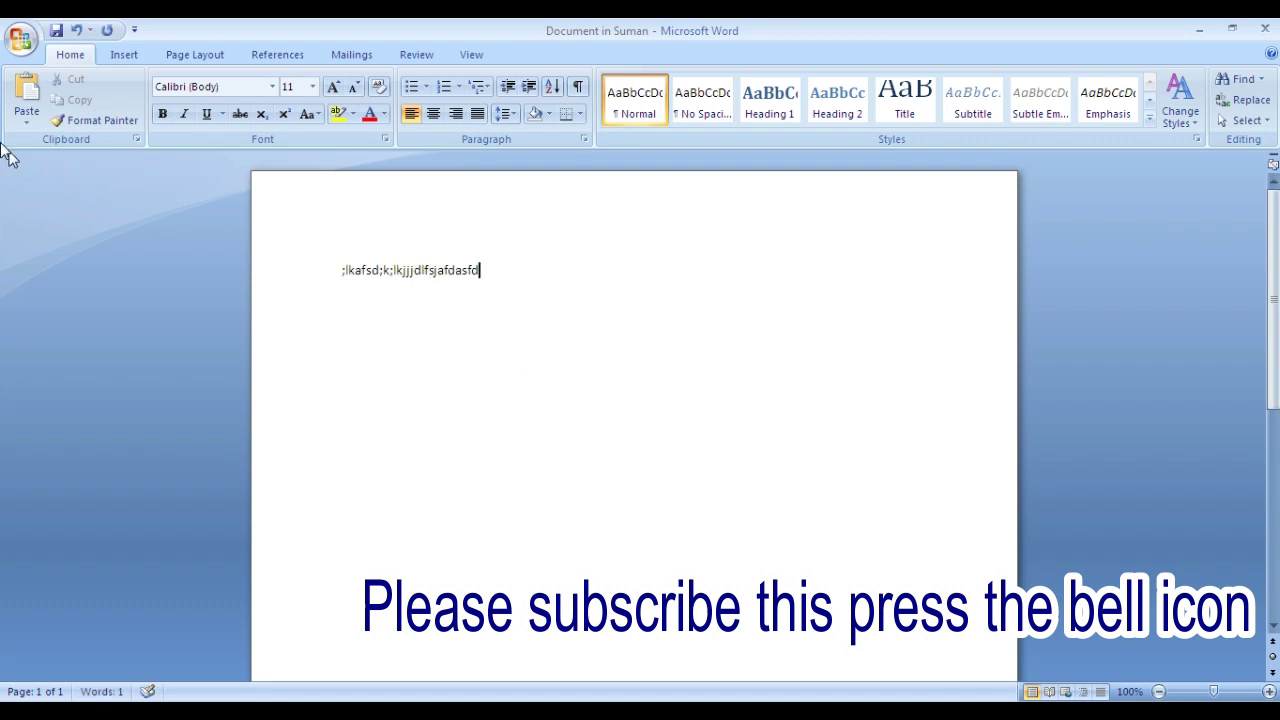
pyautogui.click(20, 38)
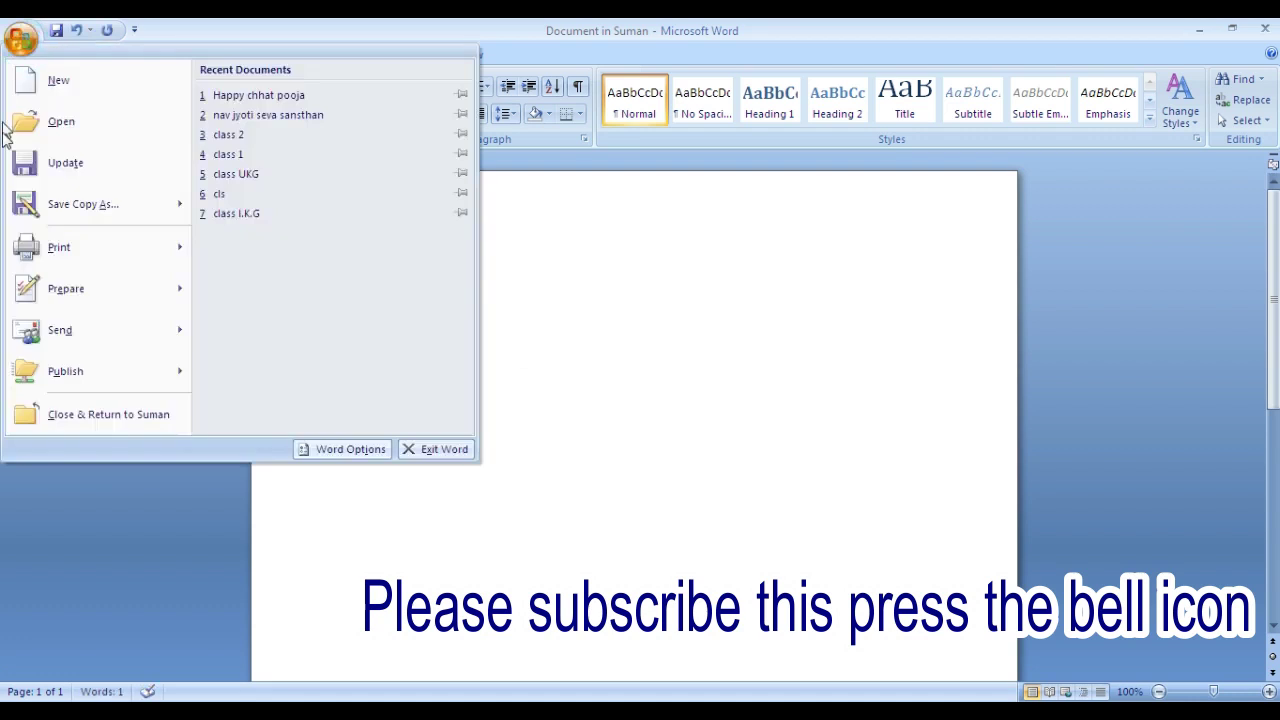
pyautogui.click(127, 423)
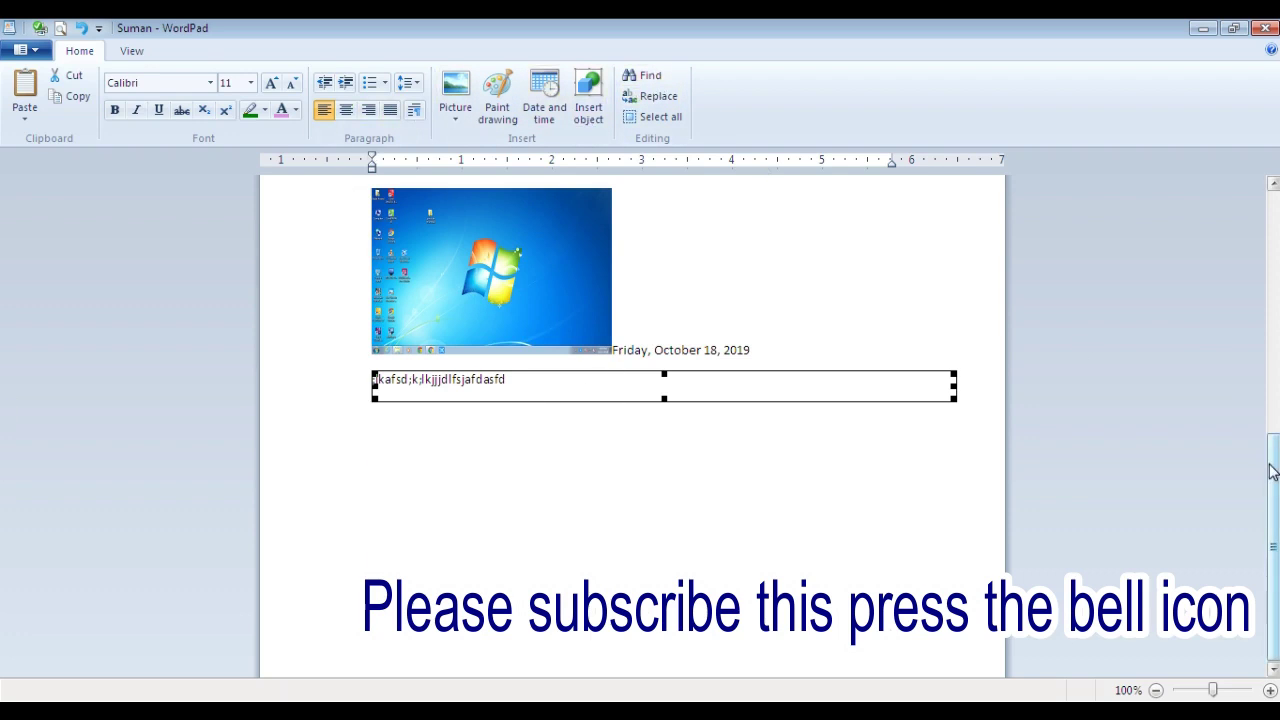
# Search for 'india' and step through each match with Find Next and F3.
pyautogui.moveTo(1271, 471); pyautogui.dragTo(3, 308)
pyautogui.scroll(1, 3, 308)
pyautogui.click(645, 75)
pyautogui.write('india')
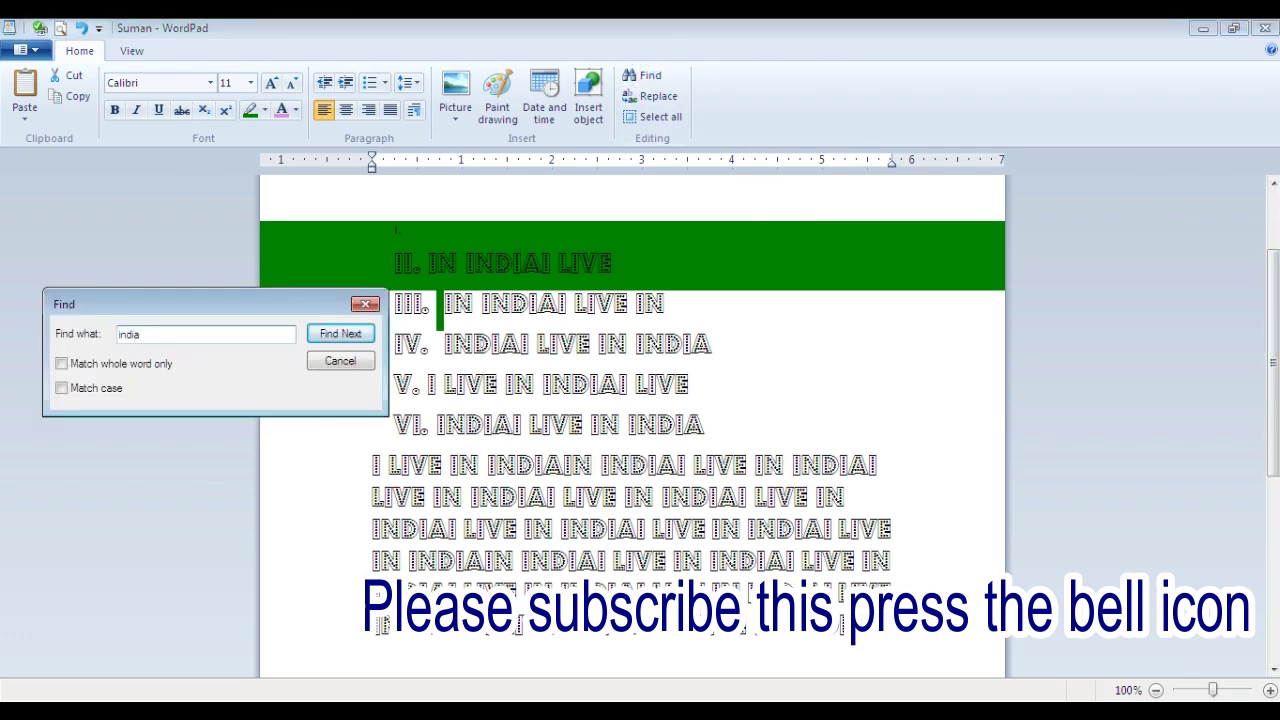
pyautogui.press('Return')
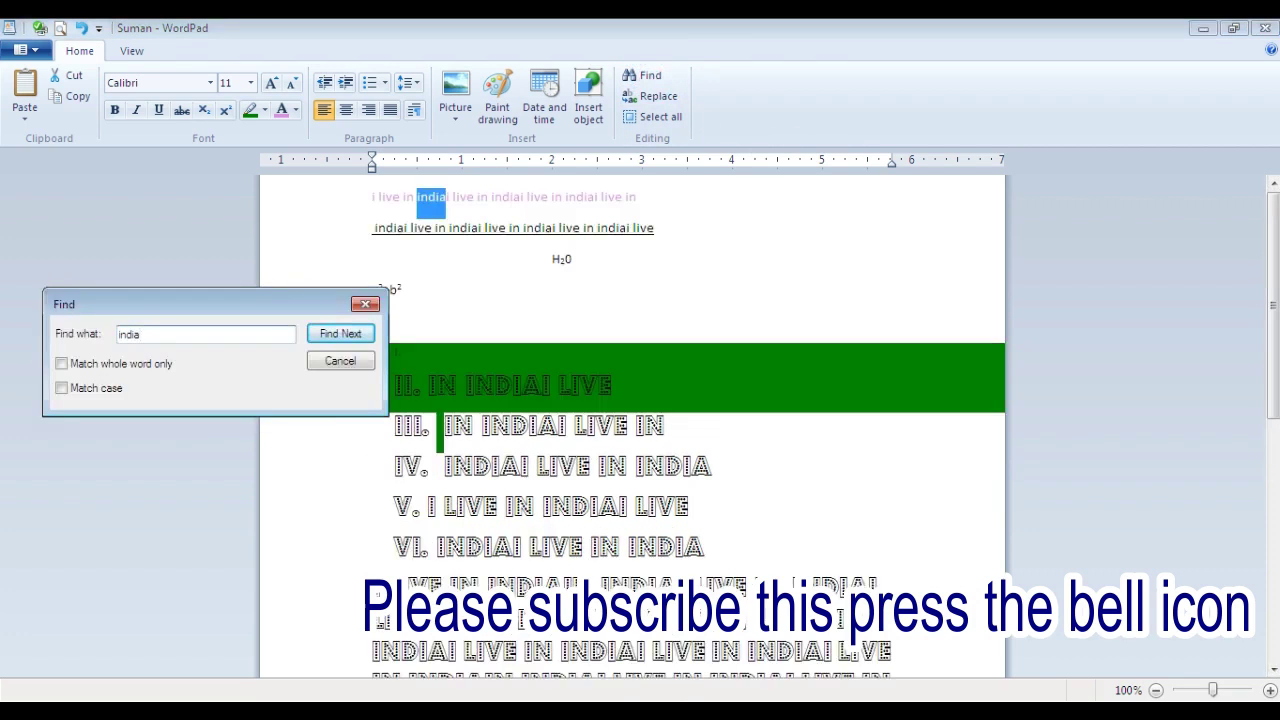
pyautogui.press('Return')
pyautogui.press('Return')
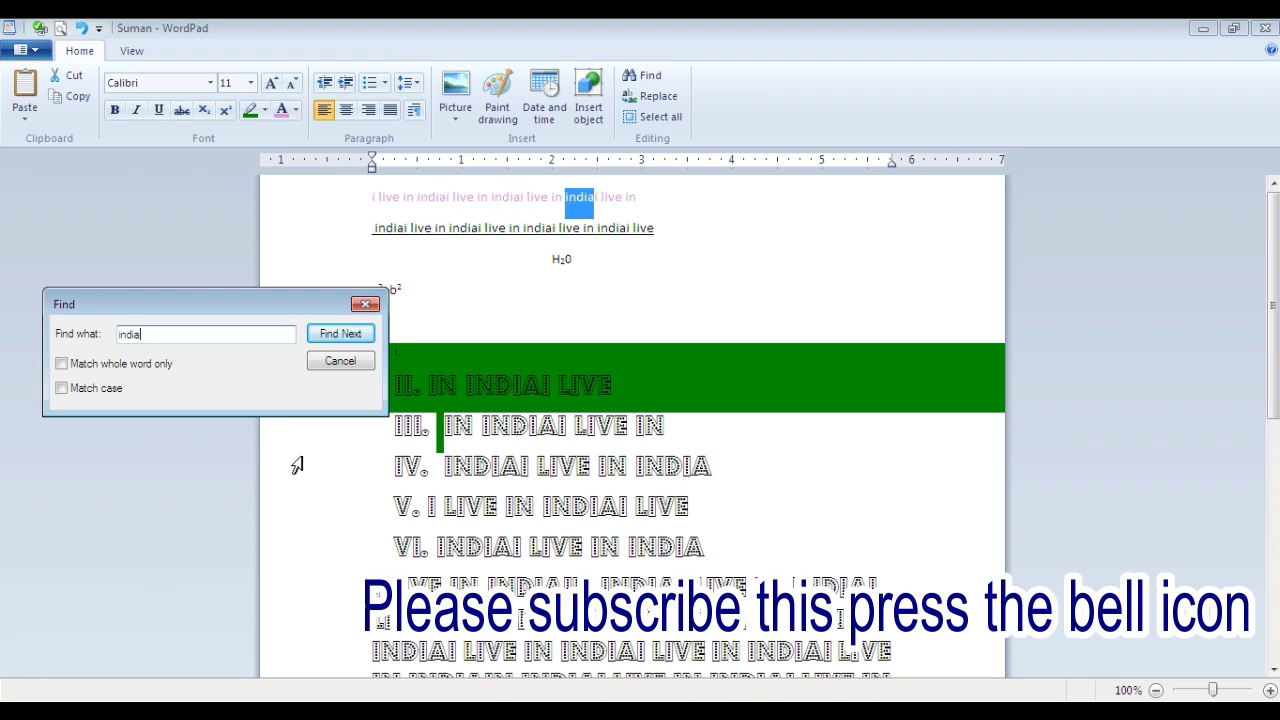
pyautogui.click(340, 361)
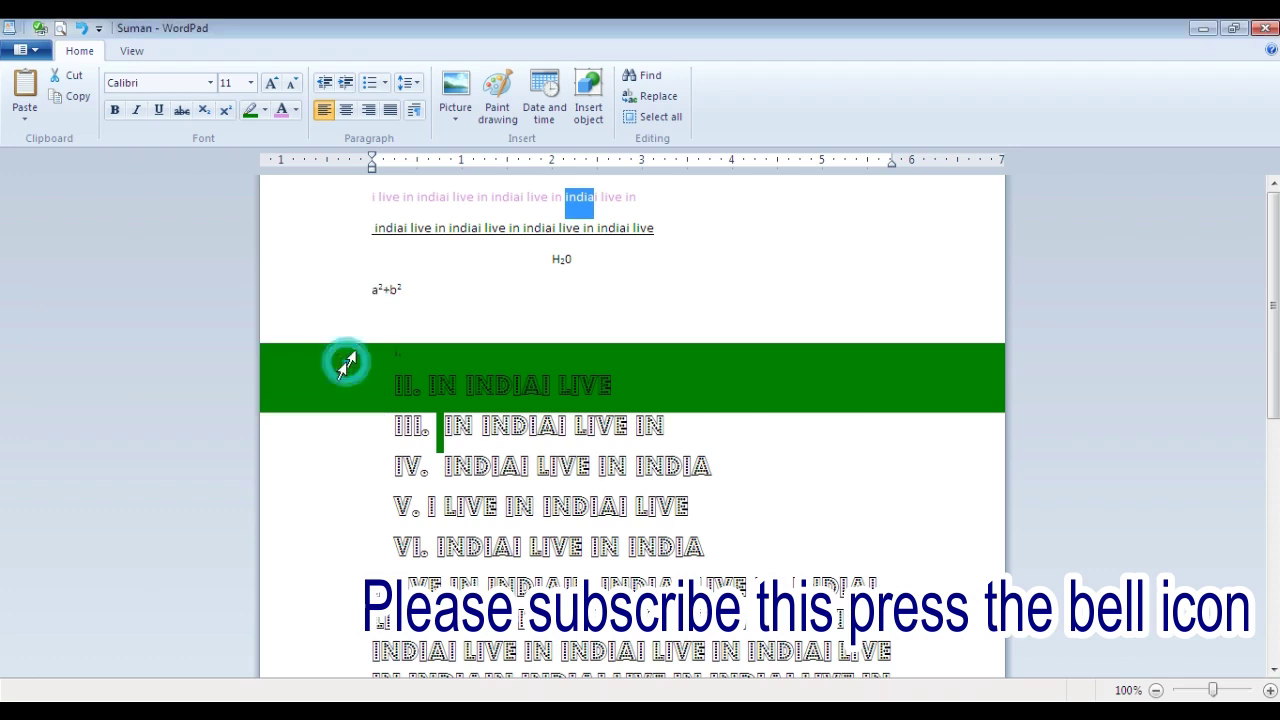
pyautogui.press('F3')
pyautogui.press('F3')
pyautogui.press('F3')
pyautogui.press('F3')
pyautogui.press('F3')
pyautogui.press('F3')
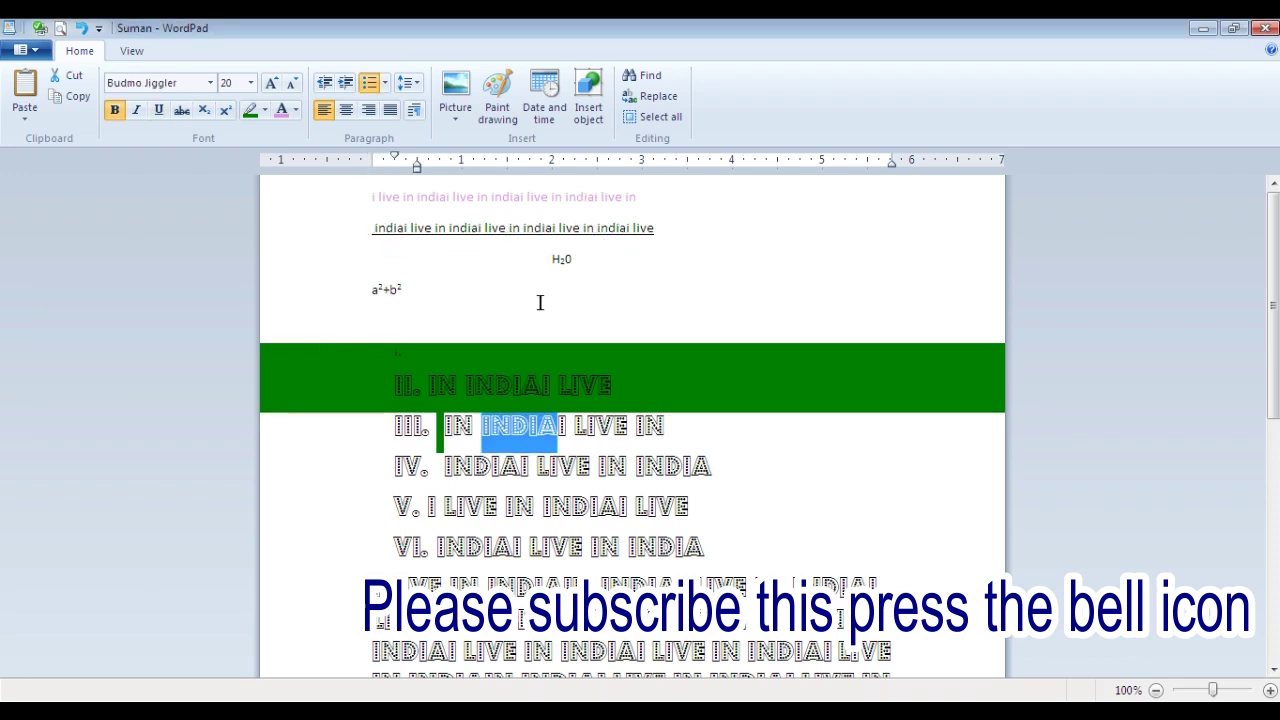
pyautogui.press('F3')
pyautogui.press('F3')
pyautogui.press('F3')
pyautogui.press('F3')
pyautogui.press('F3')
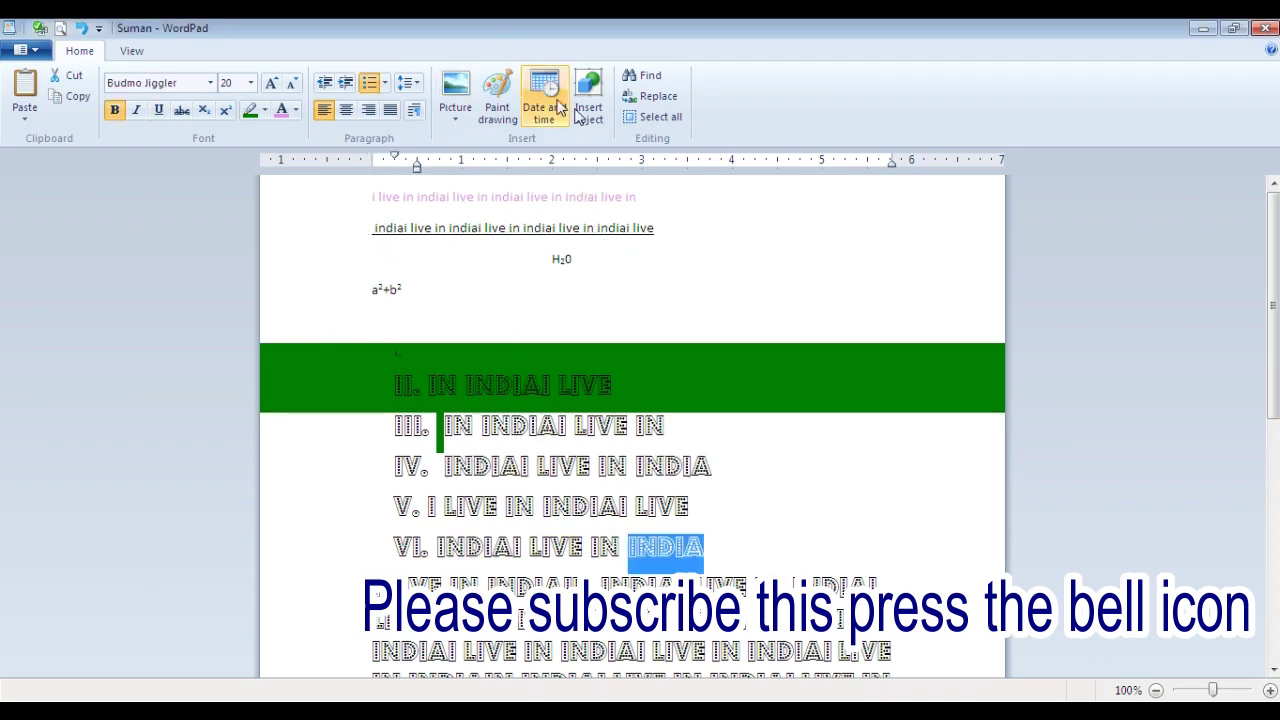
# Replace two 'india' matches with 'america', Replace All the rest, then select the whole document.
pyautogui.click(652, 96)
pyautogui.click(222, 317)
pyautogui.write('america')
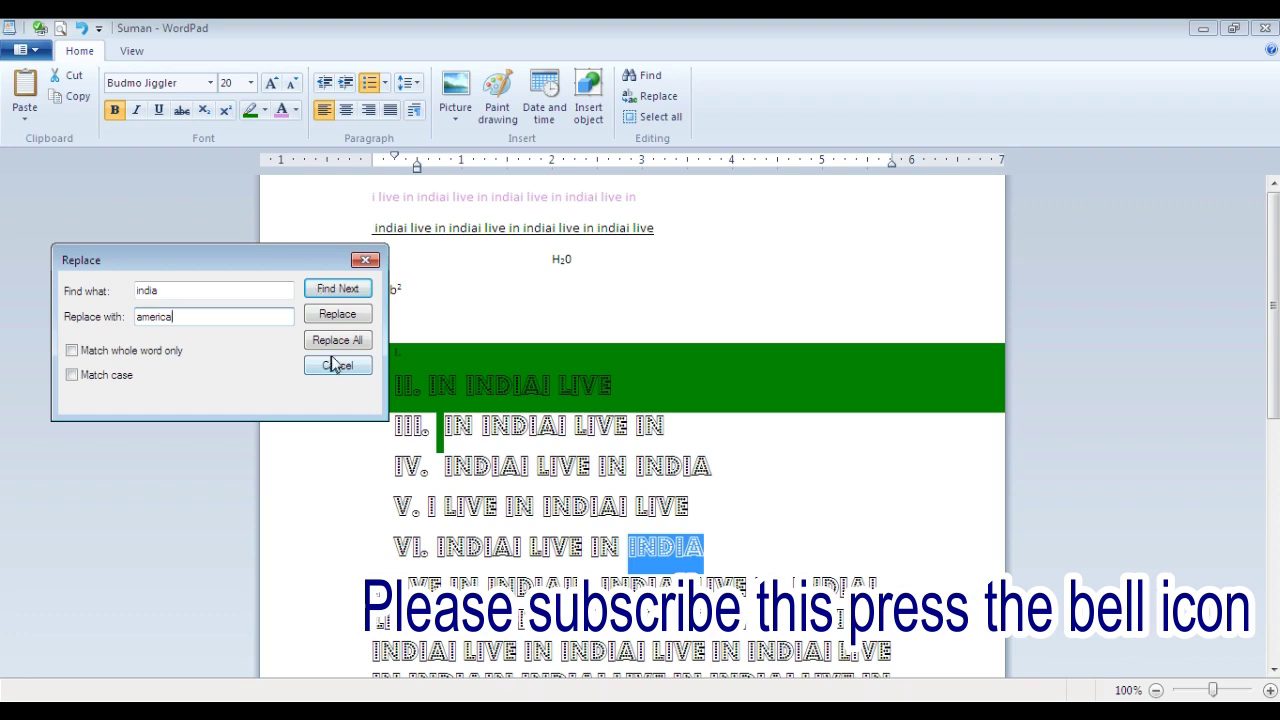
pyautogui.click(340, 318)
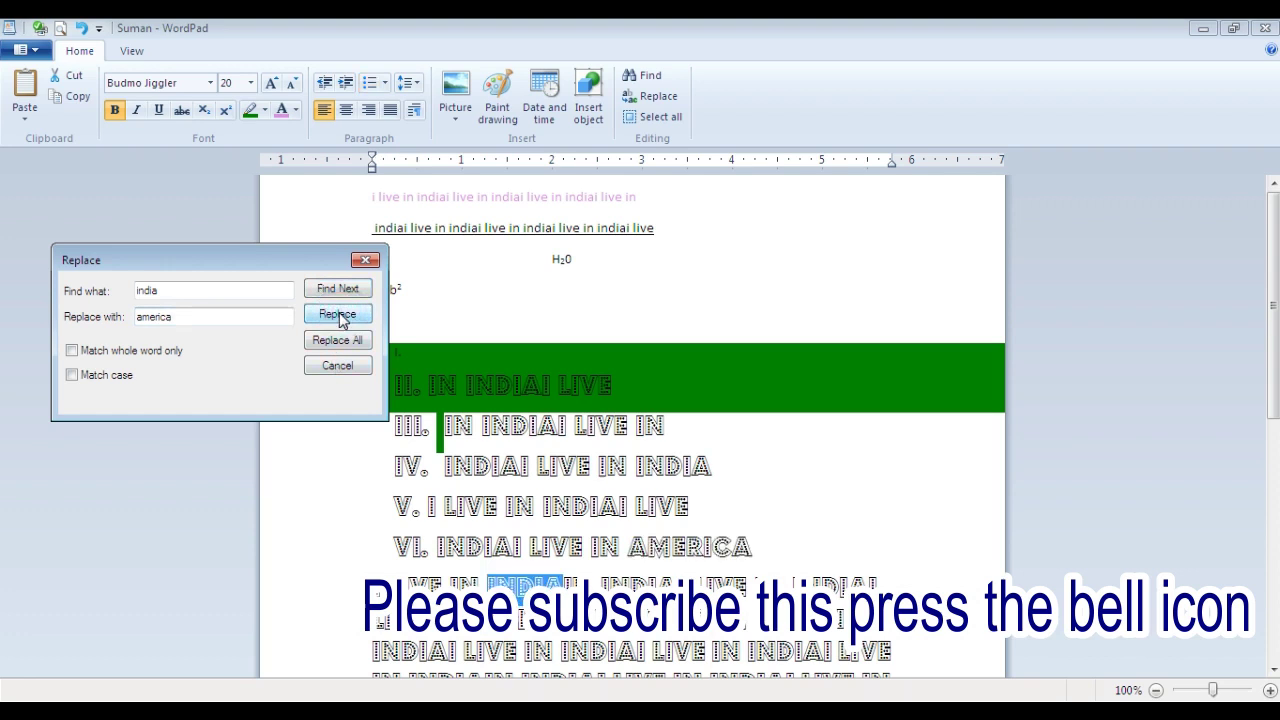
pyautogui.click(340, 318)
pyautogui.click(337, 340)
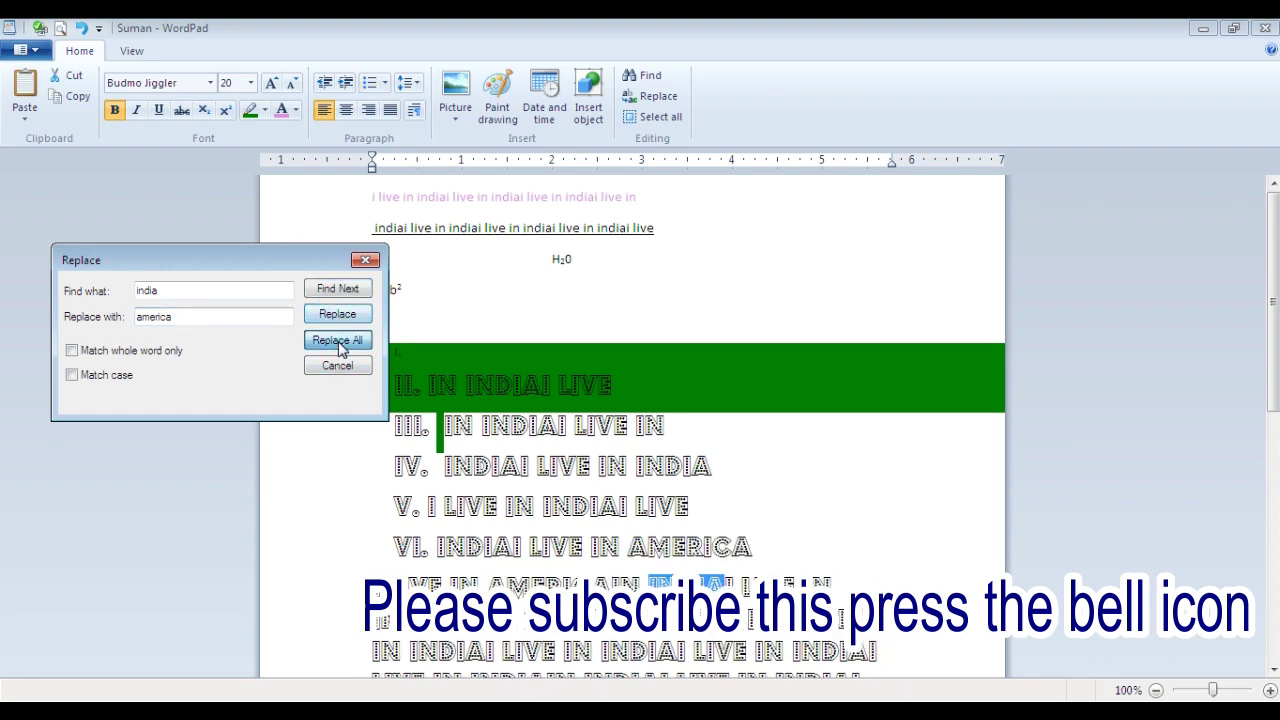
pyautogui.click(320, 384)
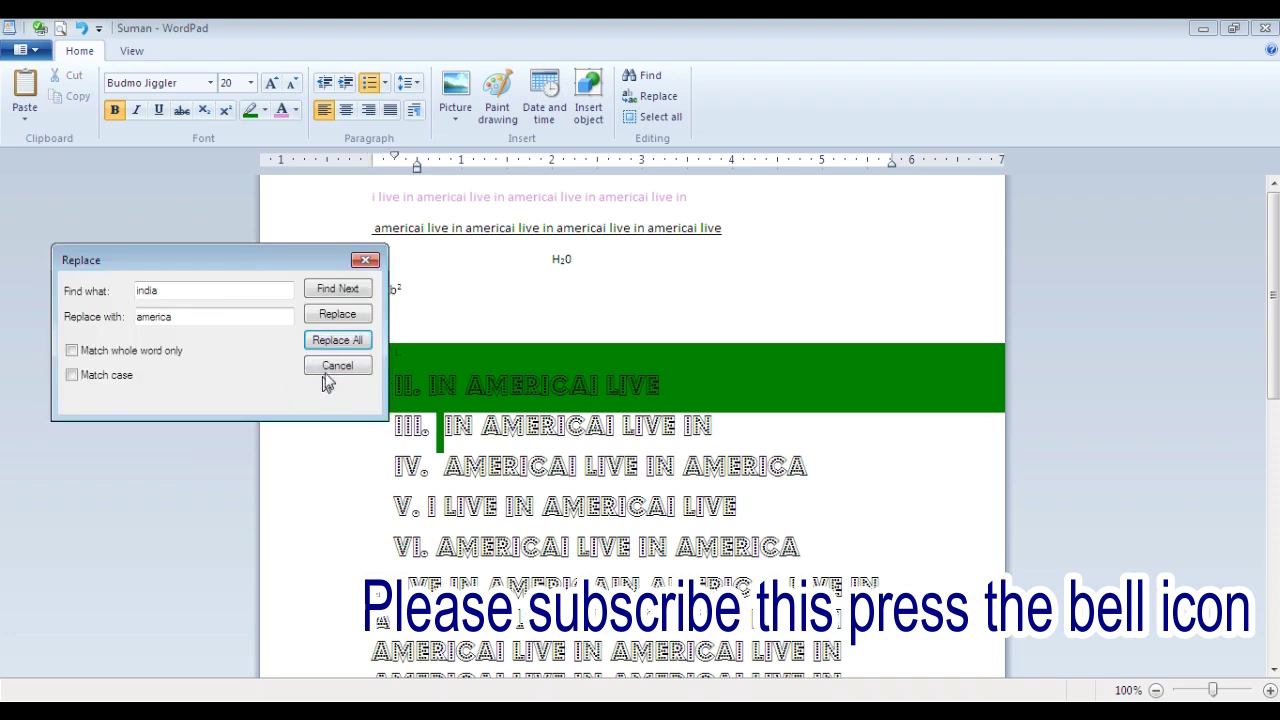
pyautogui.click(338, 364)
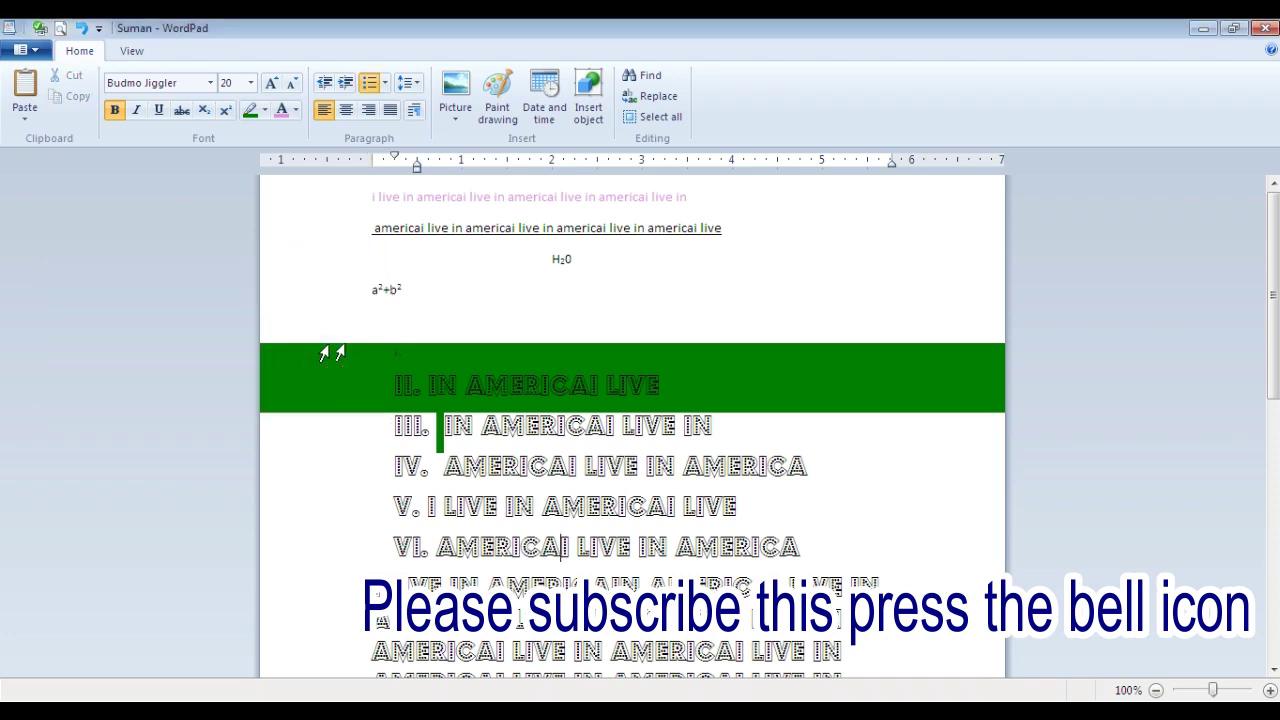
pyautogui.click(660, 117)
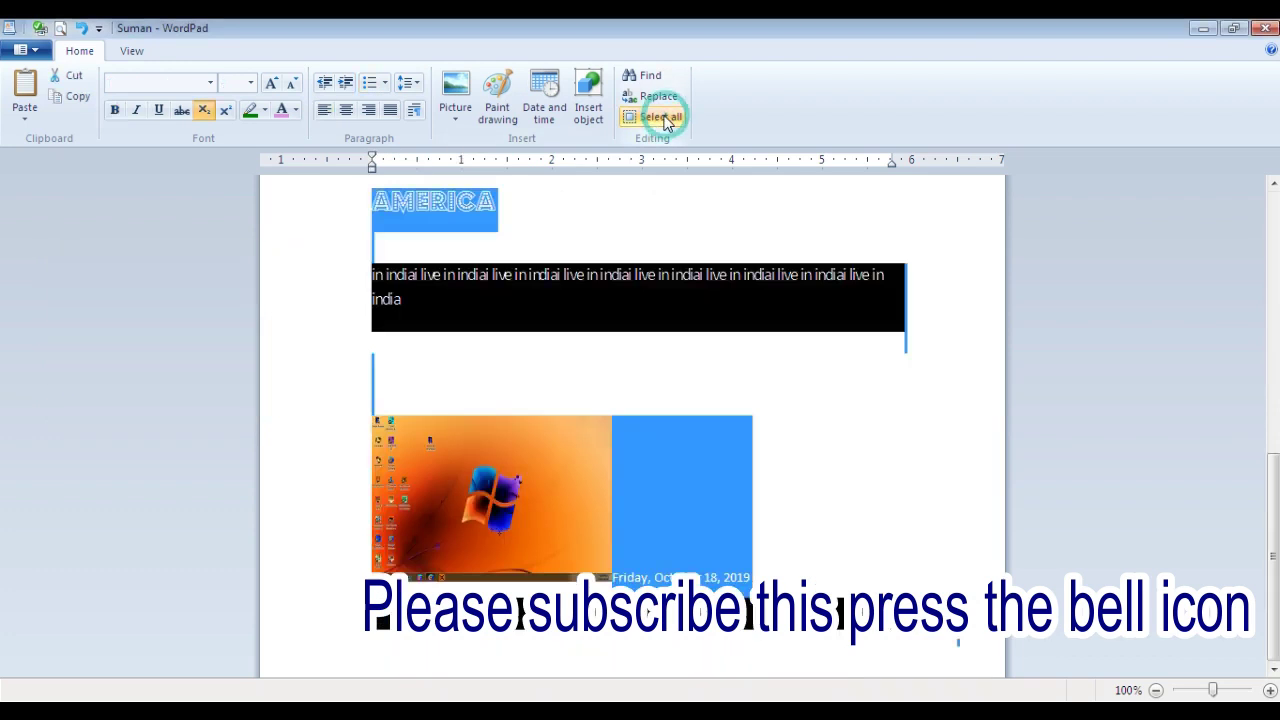
pyautogui.click(790, 493)
pyautogui.click(131, 50)
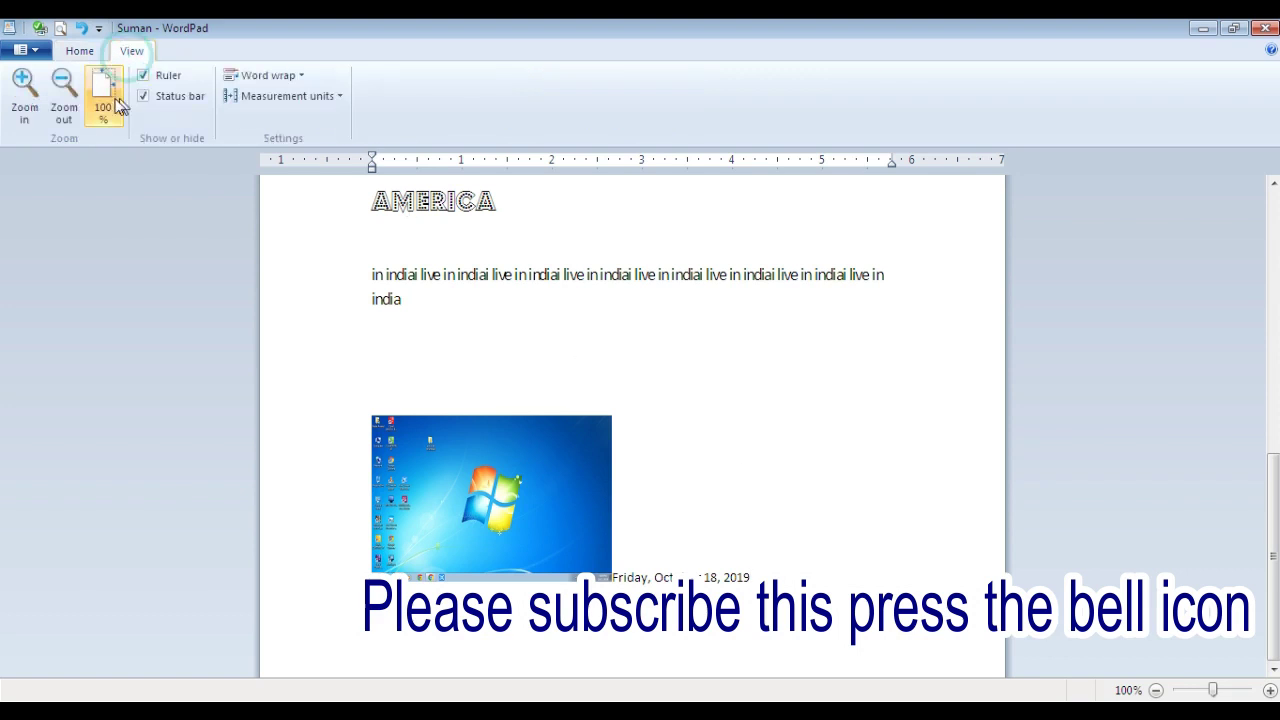
pyautogui.click(27, 108)
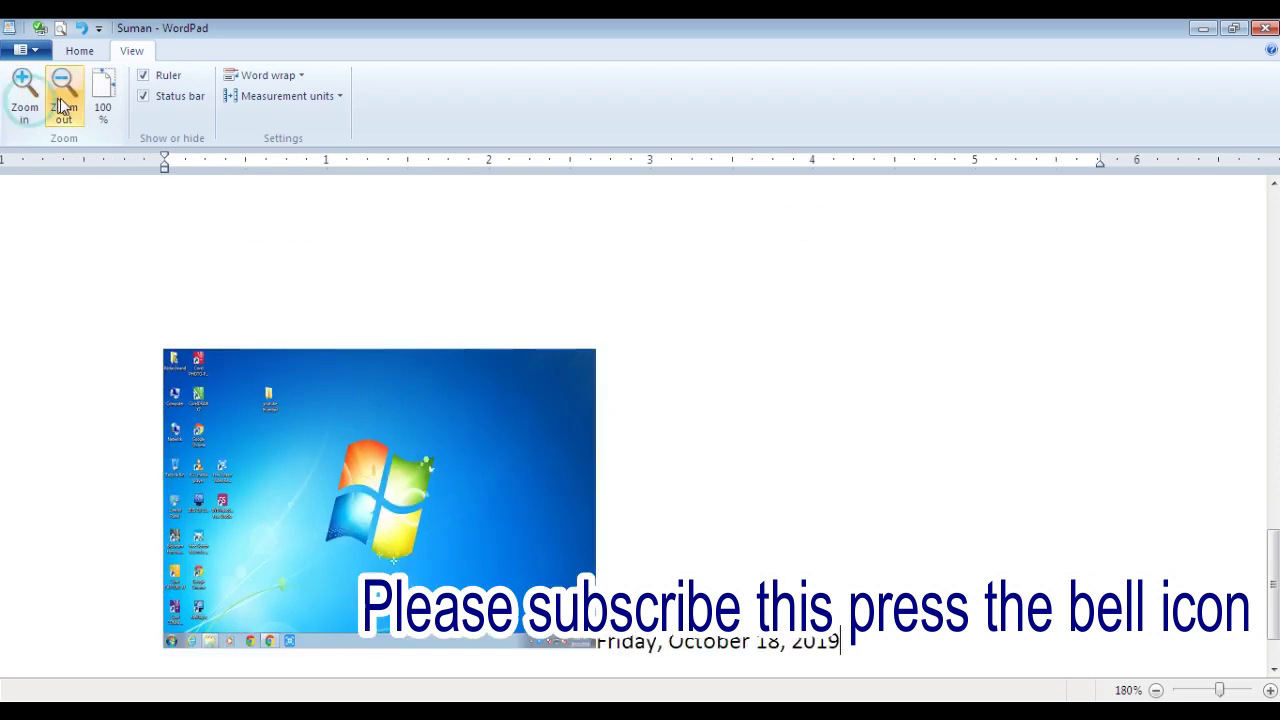
pyautogui.click(62, 104)
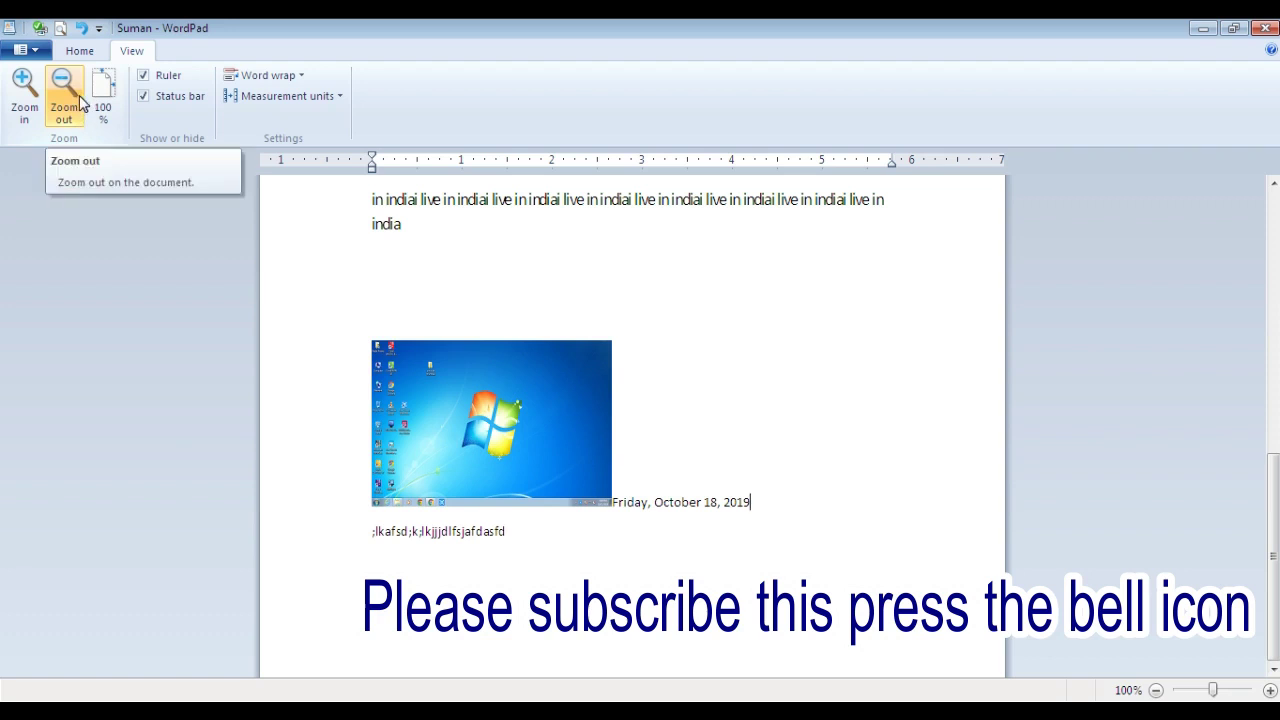
pyautogui.click(184, 77)
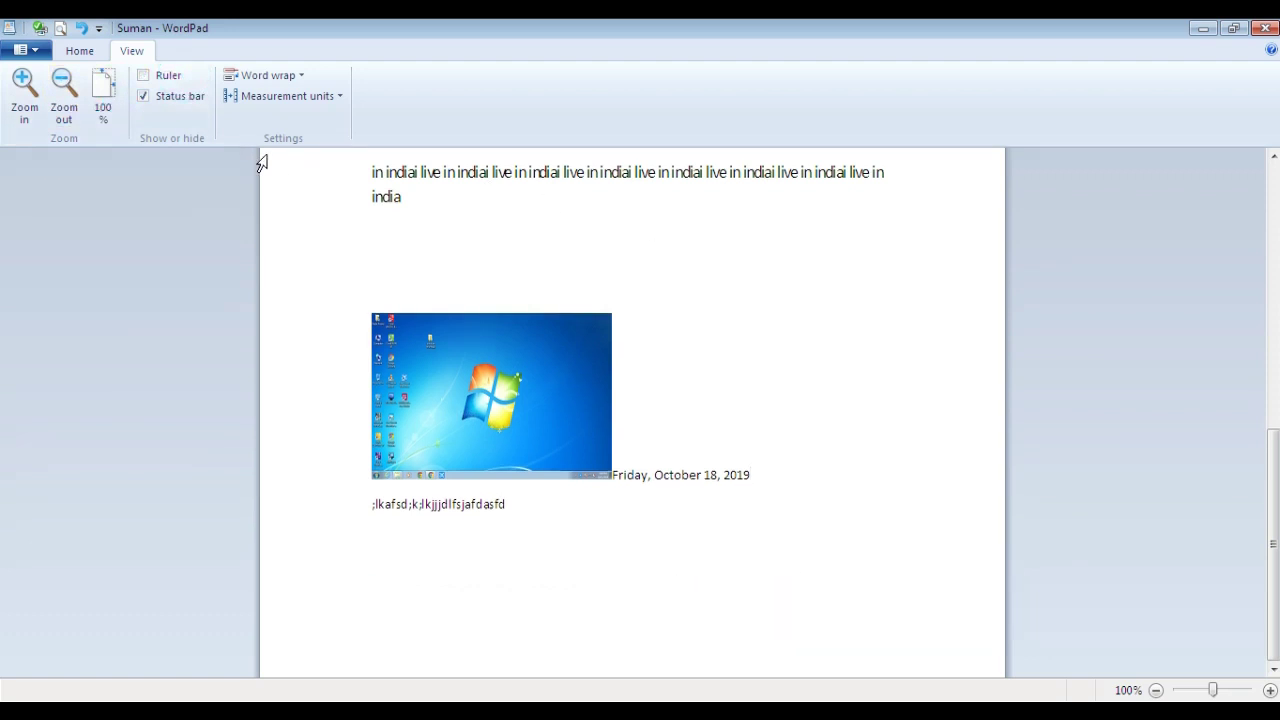
pyautogui.click(143, 75)
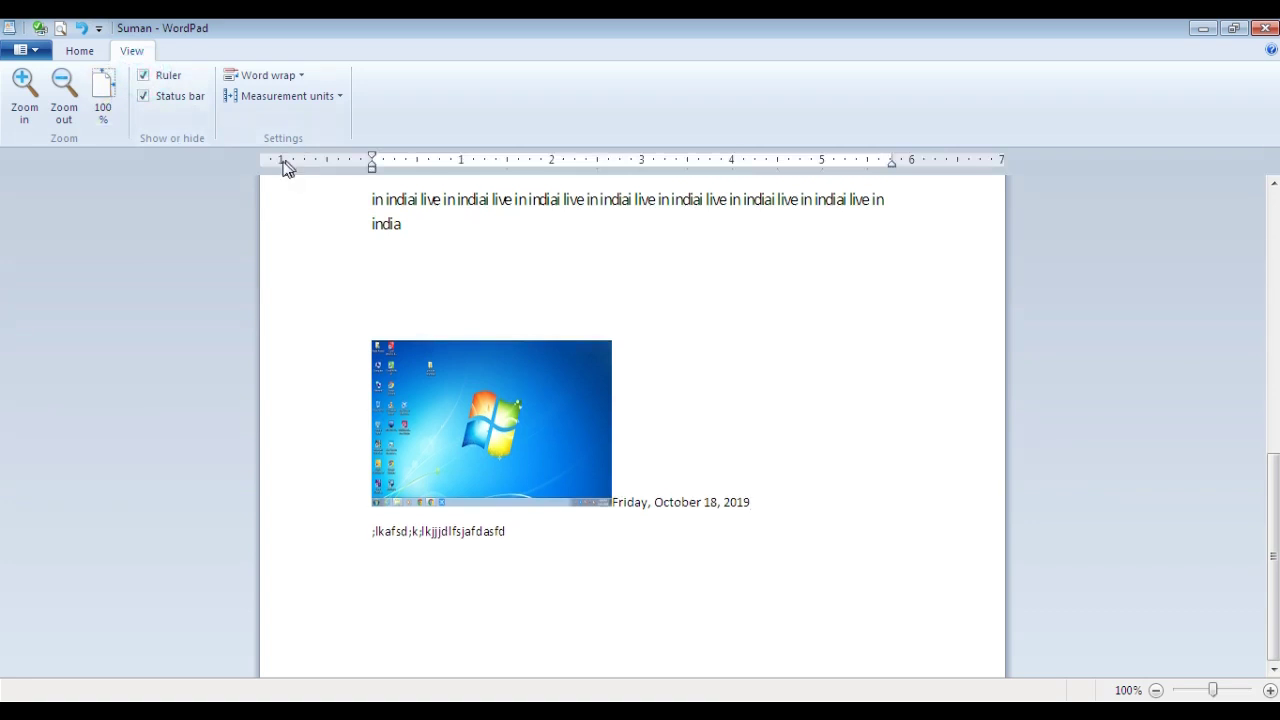
pyautogui.click(168, 98)
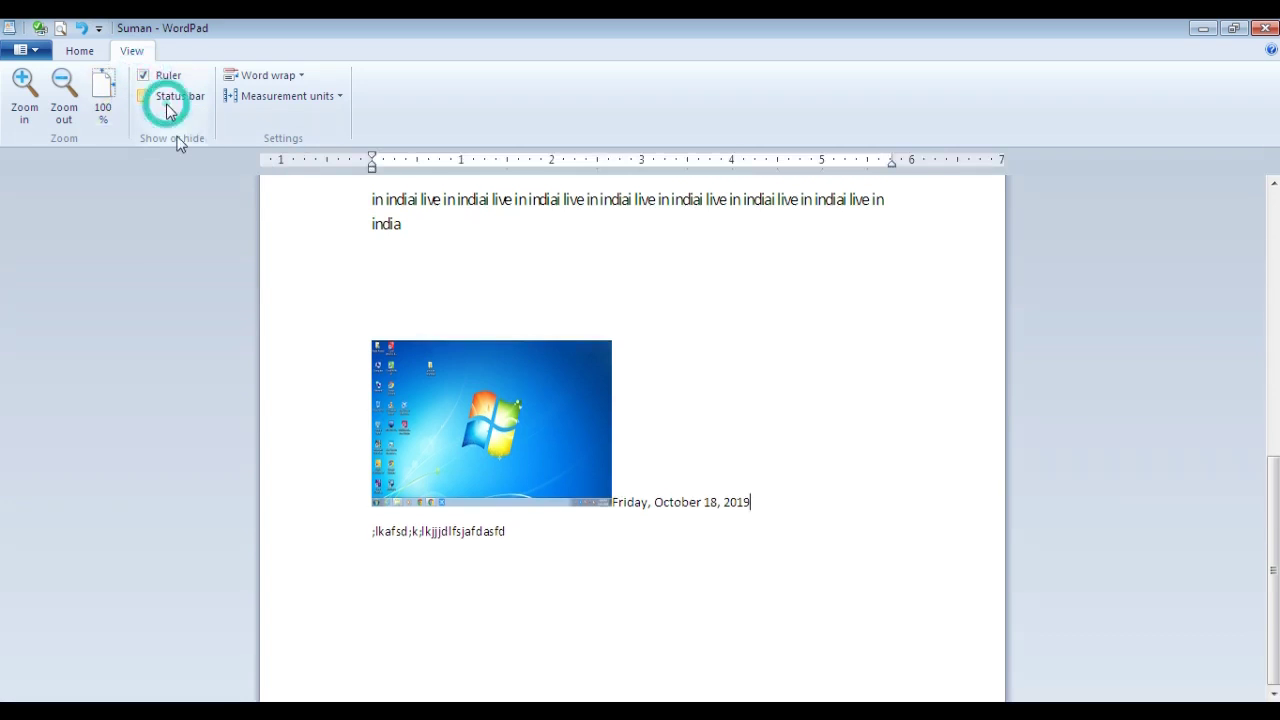
pyautogui.click(170, 96)
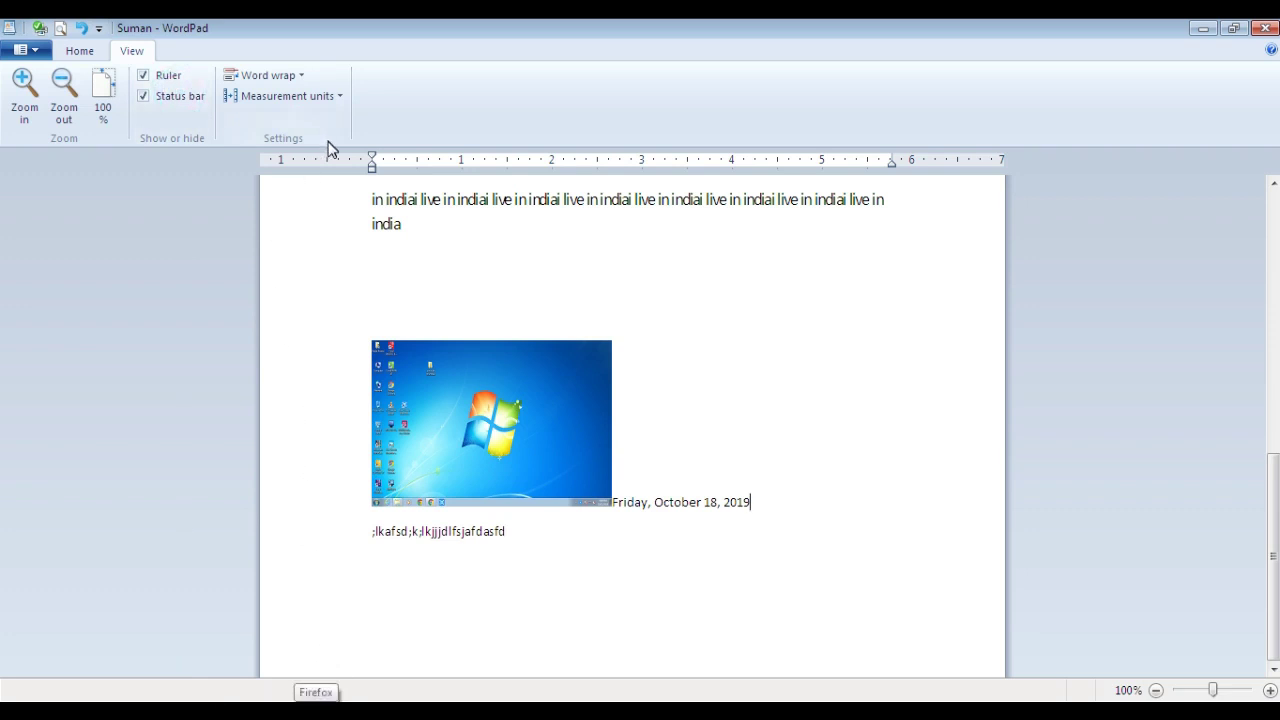
pyautogui.click(300, 77)
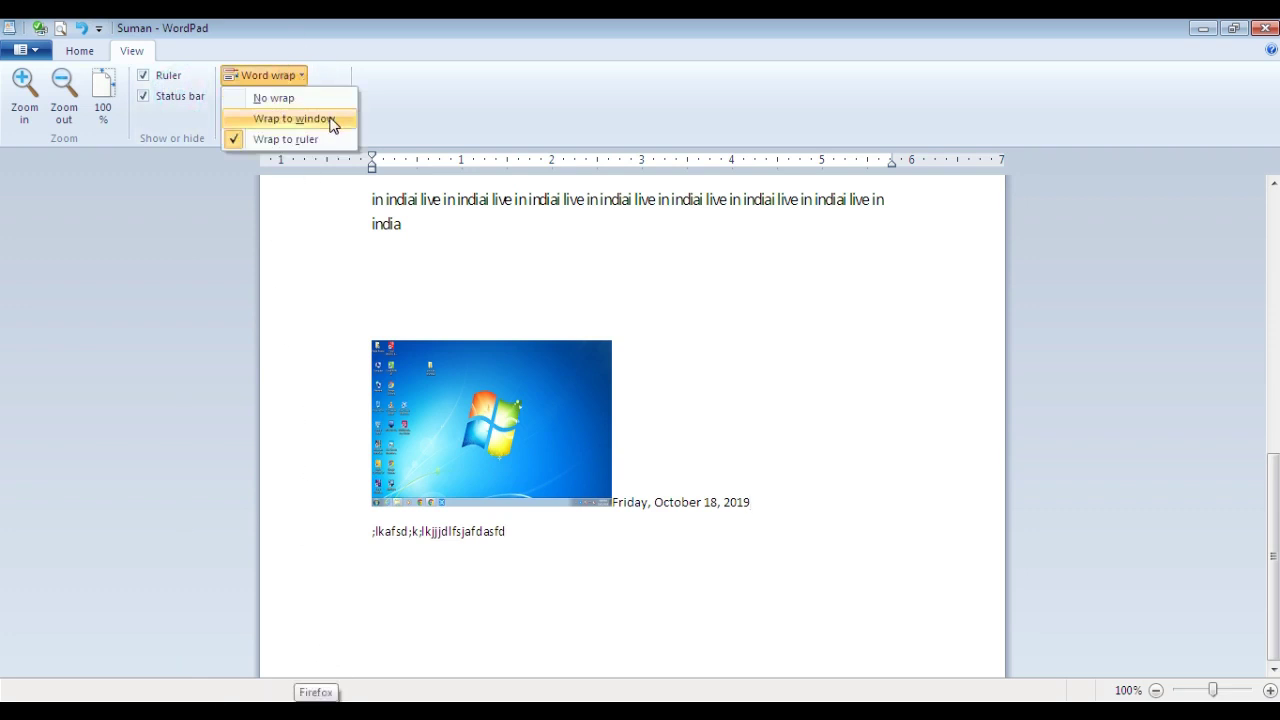
pyautogui.click(332, 118)
pyautogui.click(292, 76)
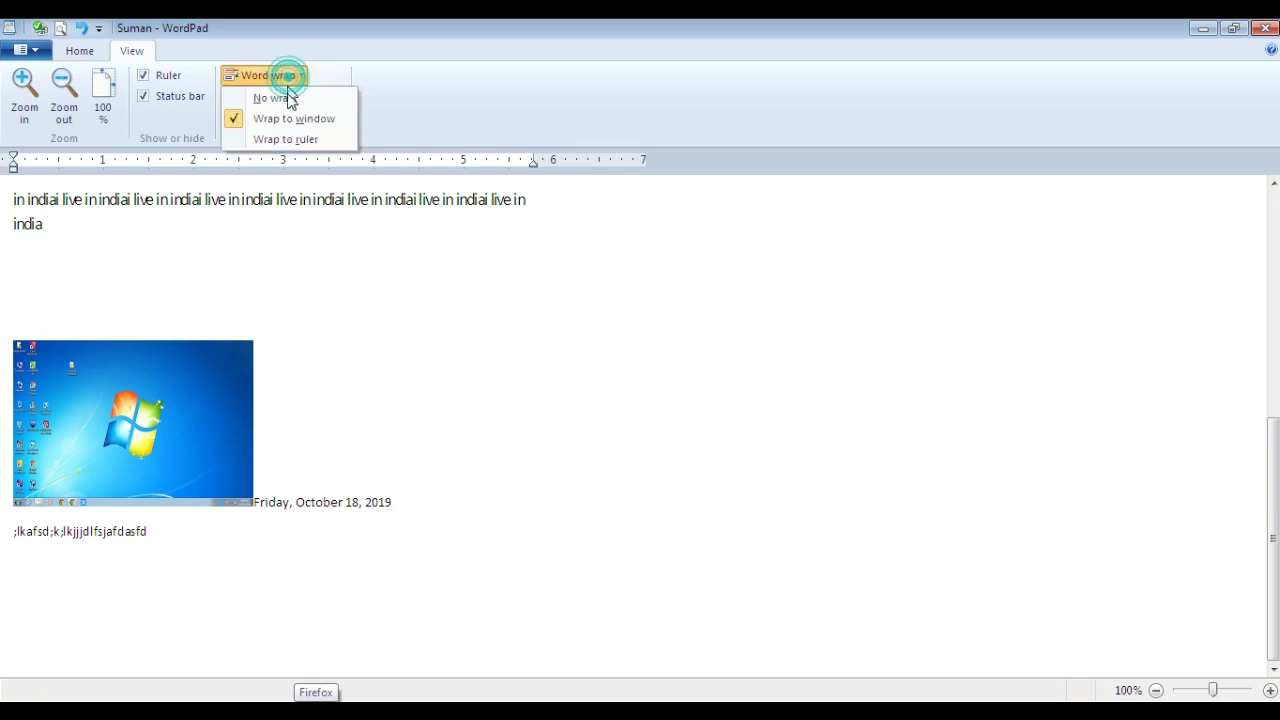
pyautogui.click(286, 101)
pyautogui.click(288, 76)
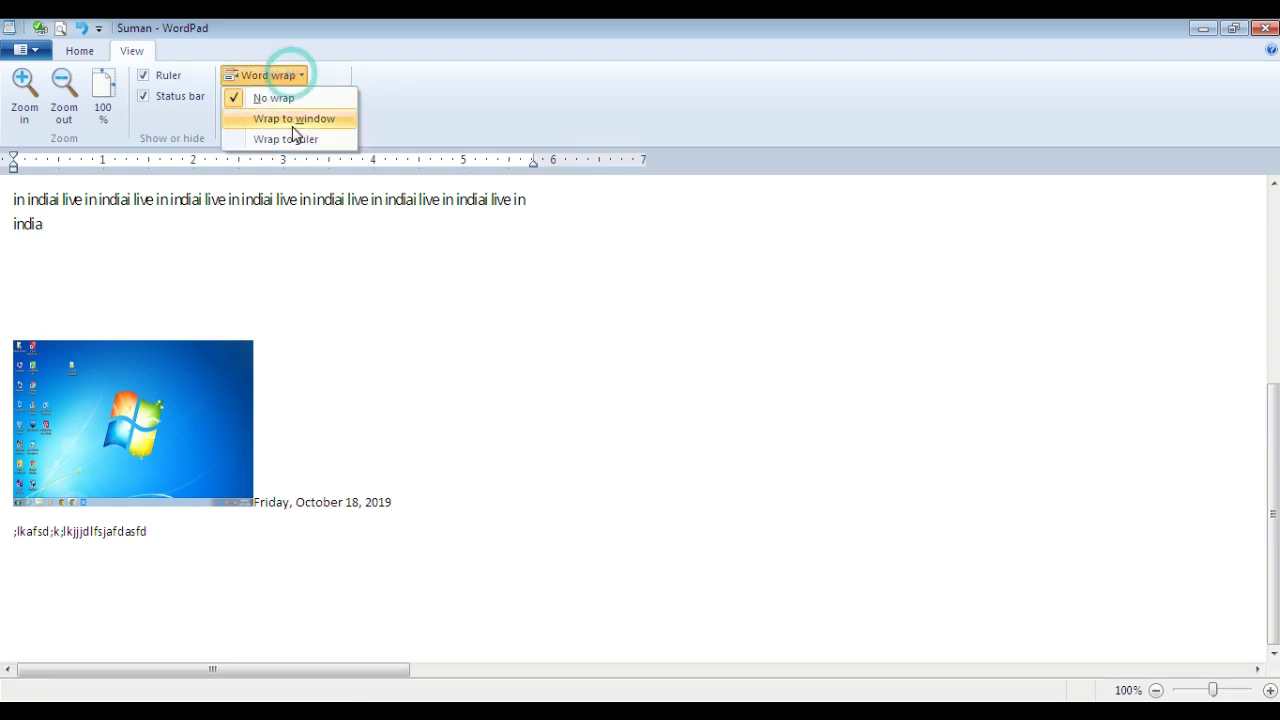
pyautogui.click(296, 140)
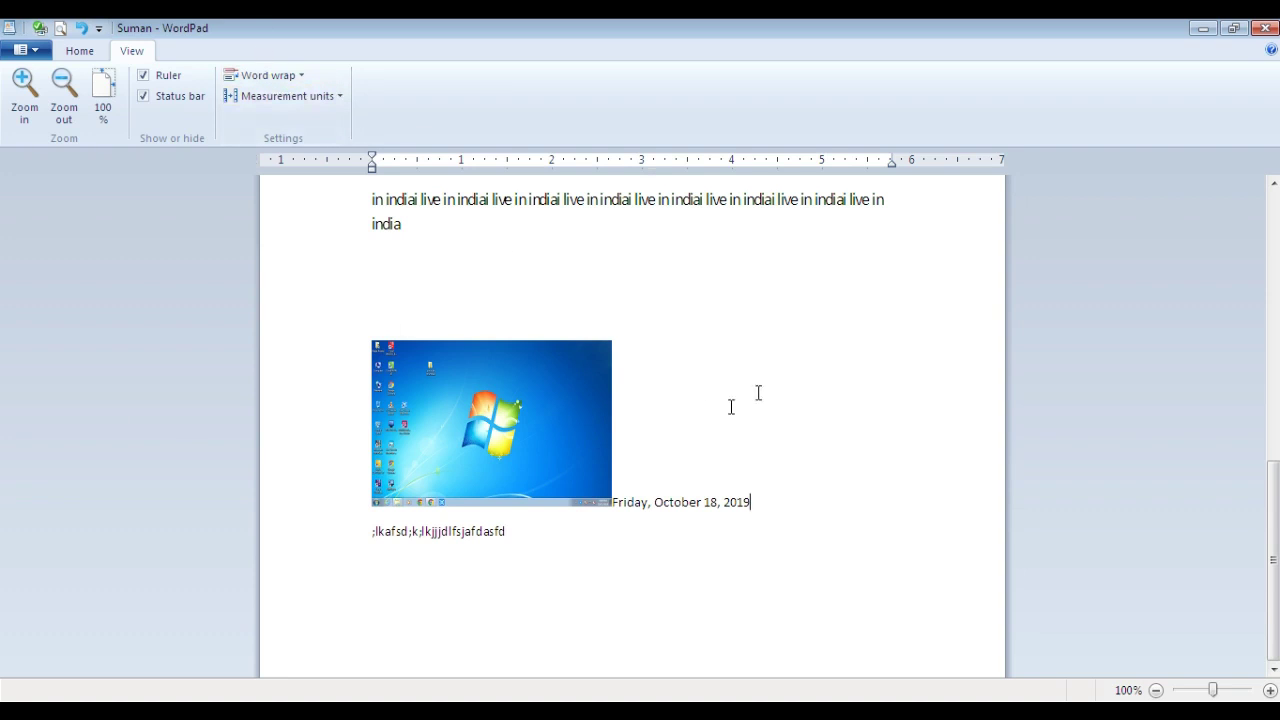
pyautogui.click(300, 76)
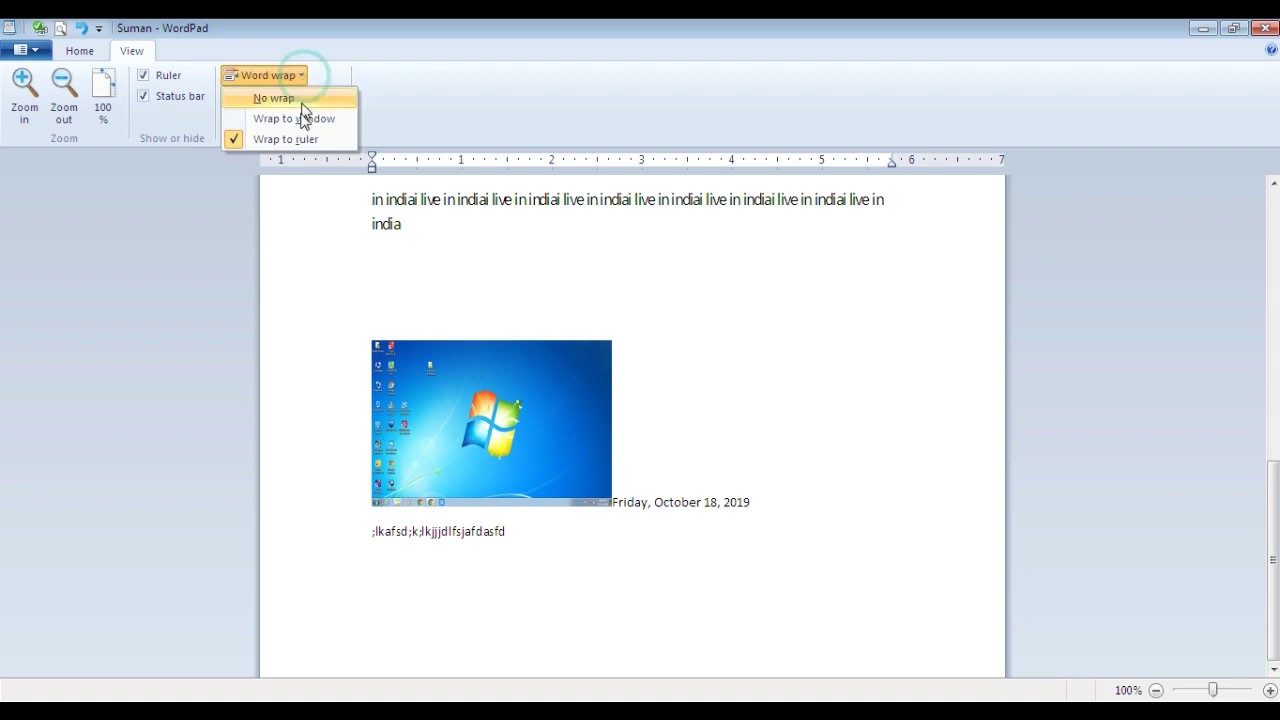
# Switch measurement units through Centimeters and Points to Picas, then select the embedded object.
pyautogui.click(448, 120)
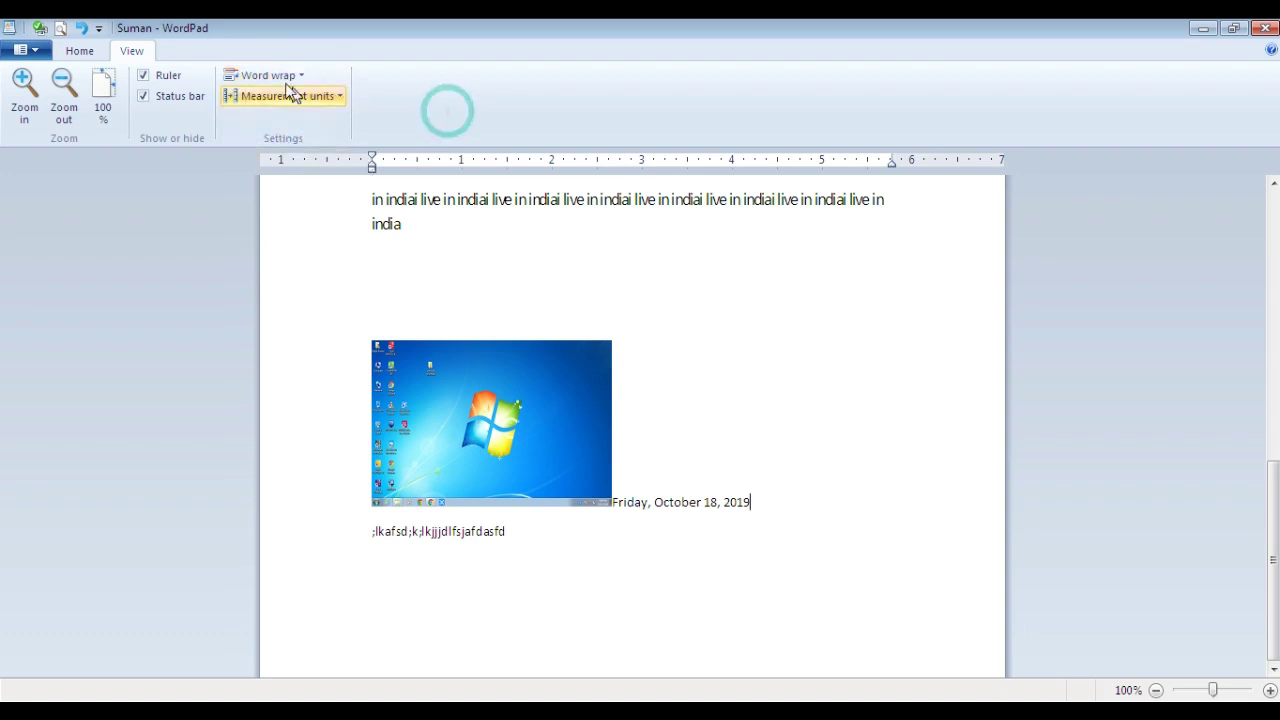
pyautogui.click(280, 98)
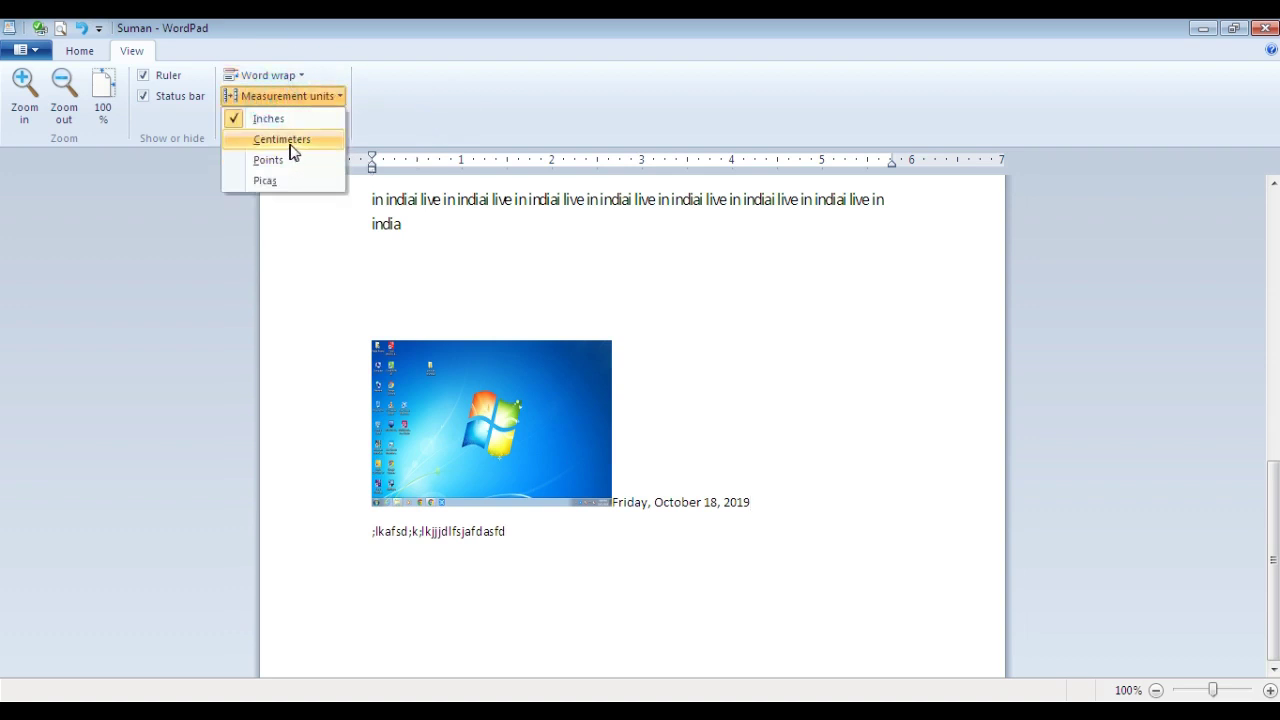
pyautogui.click(290, 141)
pyautogui.click(303, 97)
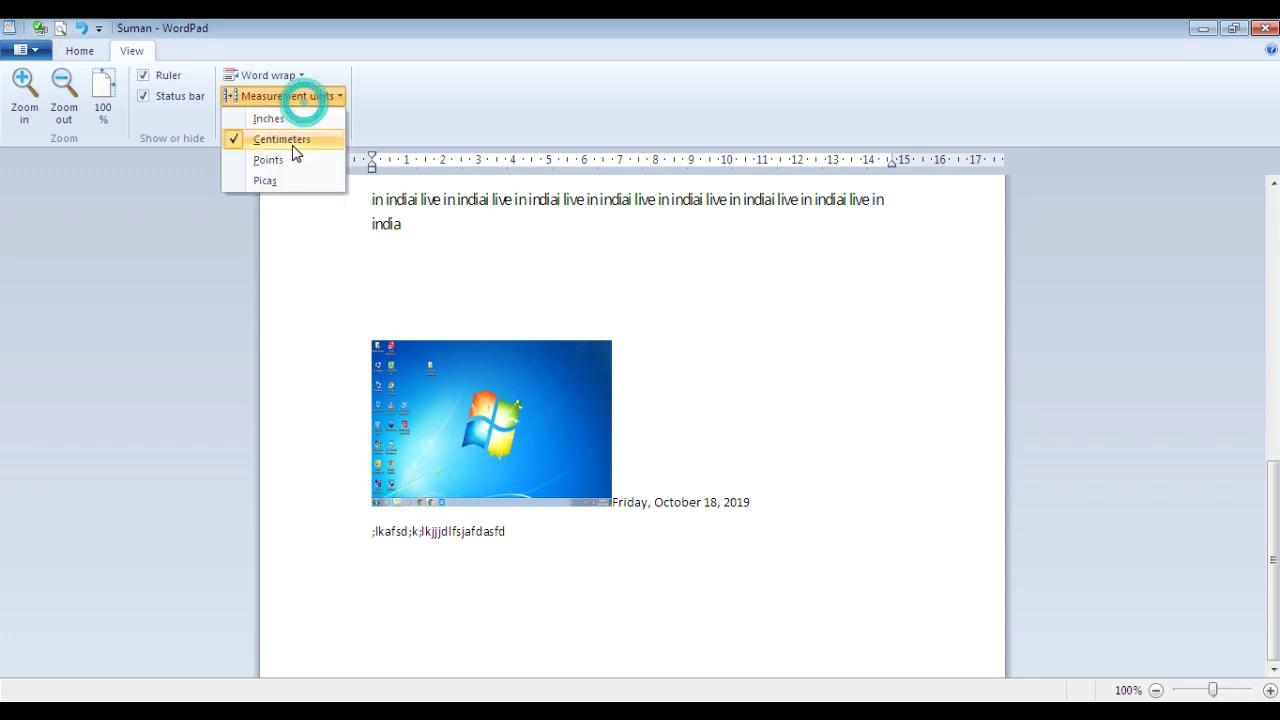
pyautogui.click(278, 162)
pyautogui.click(307, 95)
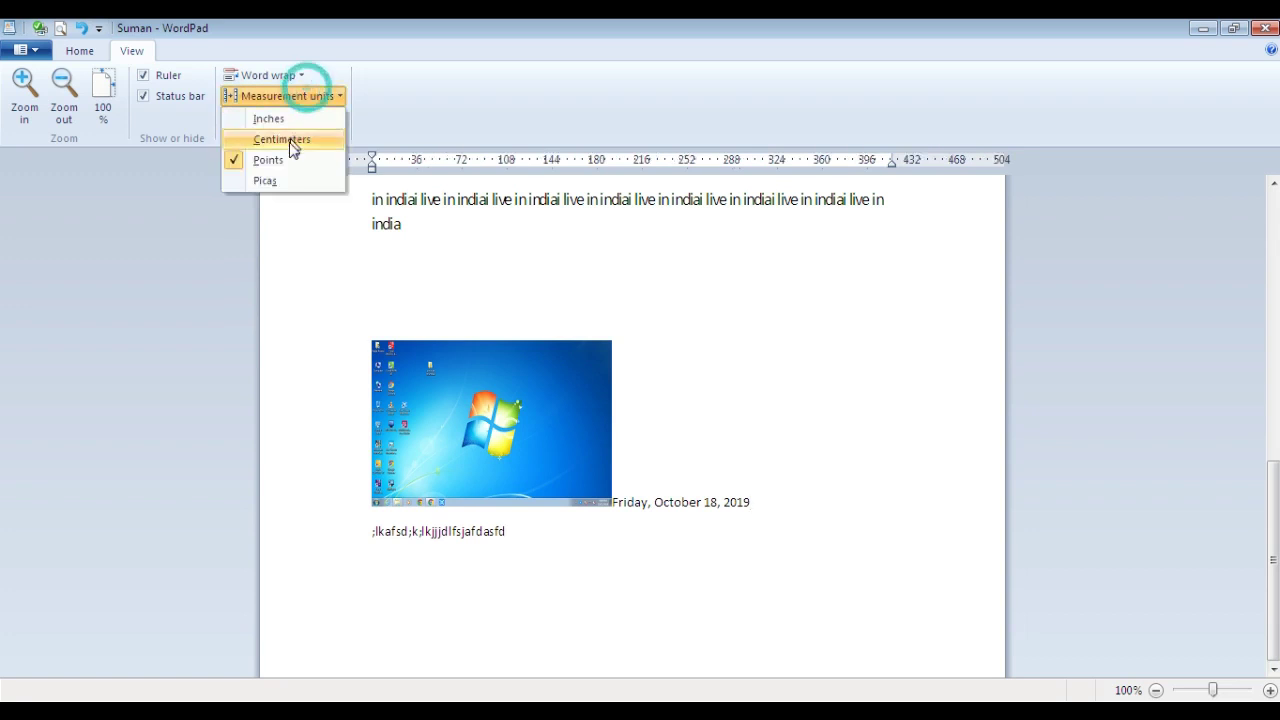
pyautogui.click(280, 182)
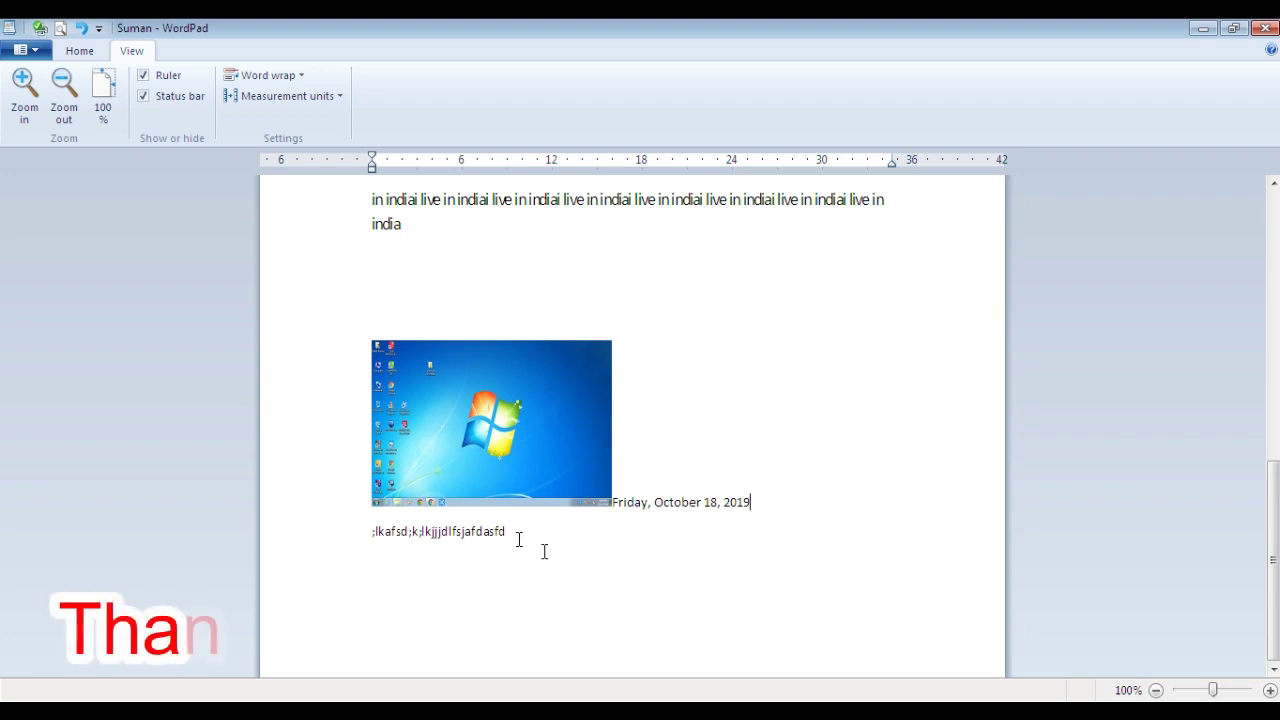
pyautogui.click(602, 588)
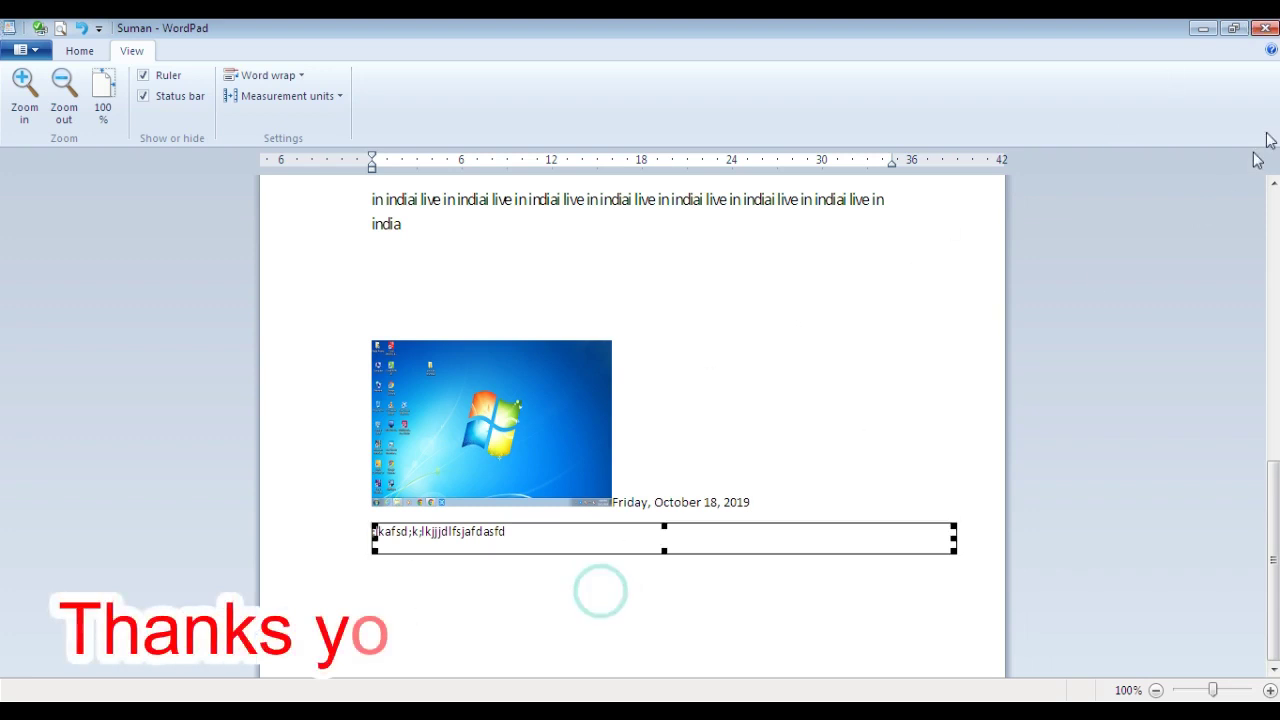